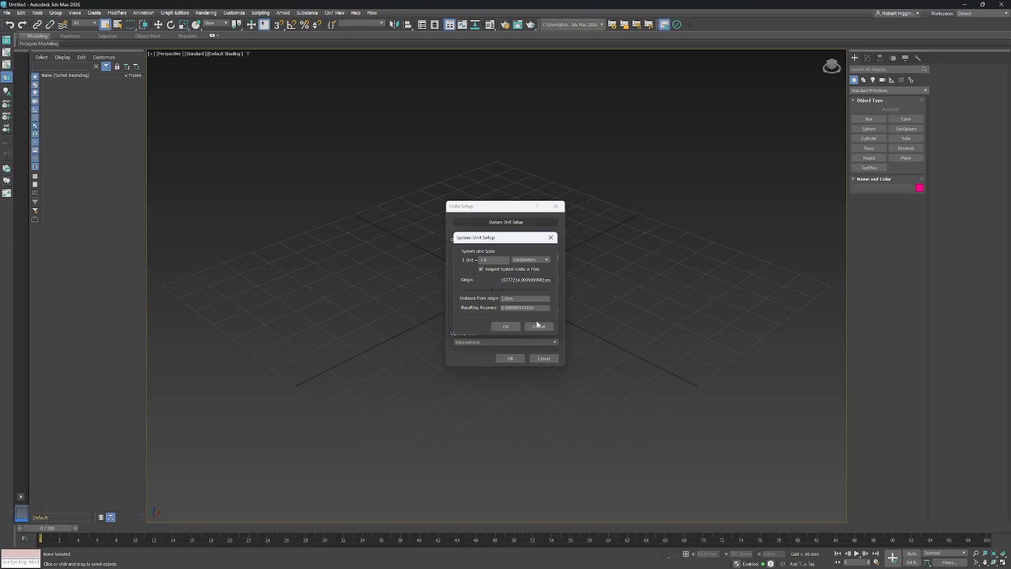
Accept the system unit scale of 1 unit = 1.0 centimeters and close the units setup.
click(506, 326)
click(509, 359)
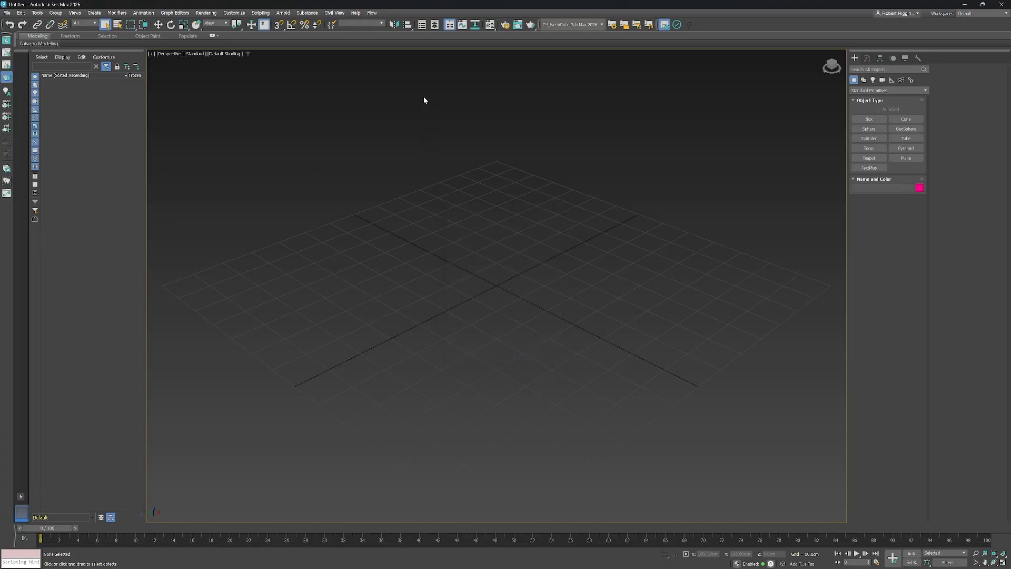
Increase the home grid's perspective view grid extent to over 700 in the grid and snap settings.
right_click(278, 25)
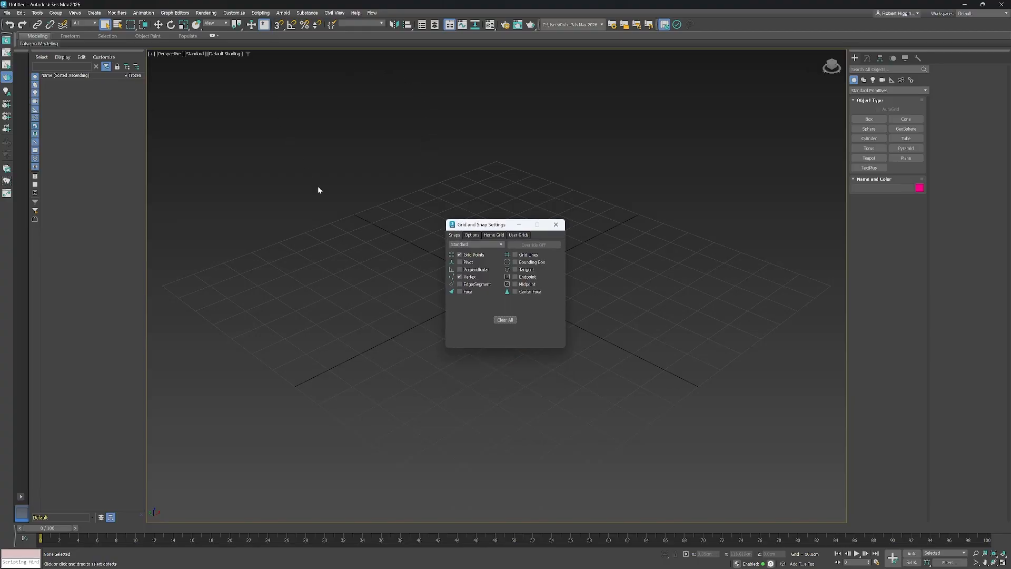
click(494, 235)
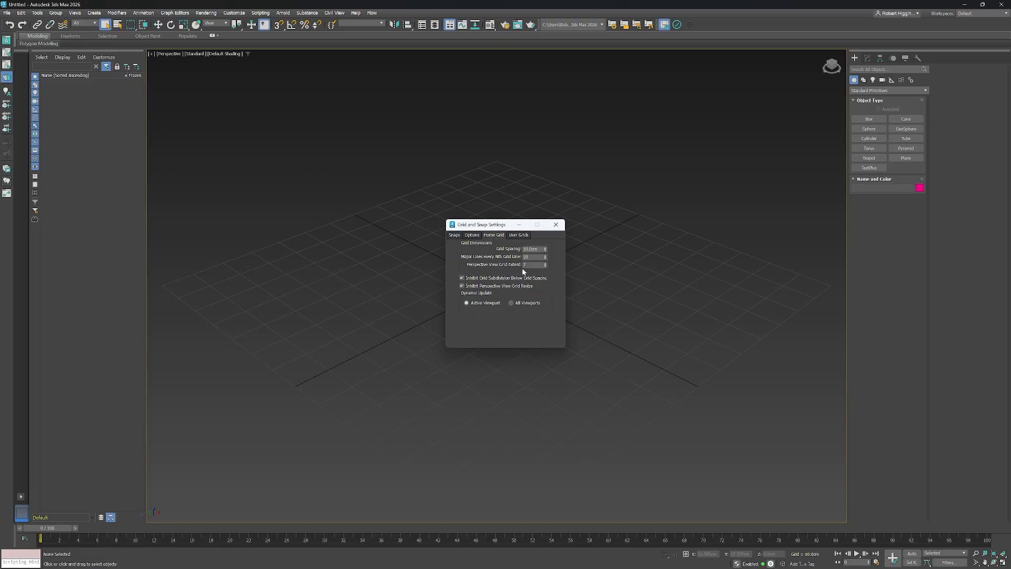
drag(545, 266, 550, 188)
drag(554, 109, 553, 73)
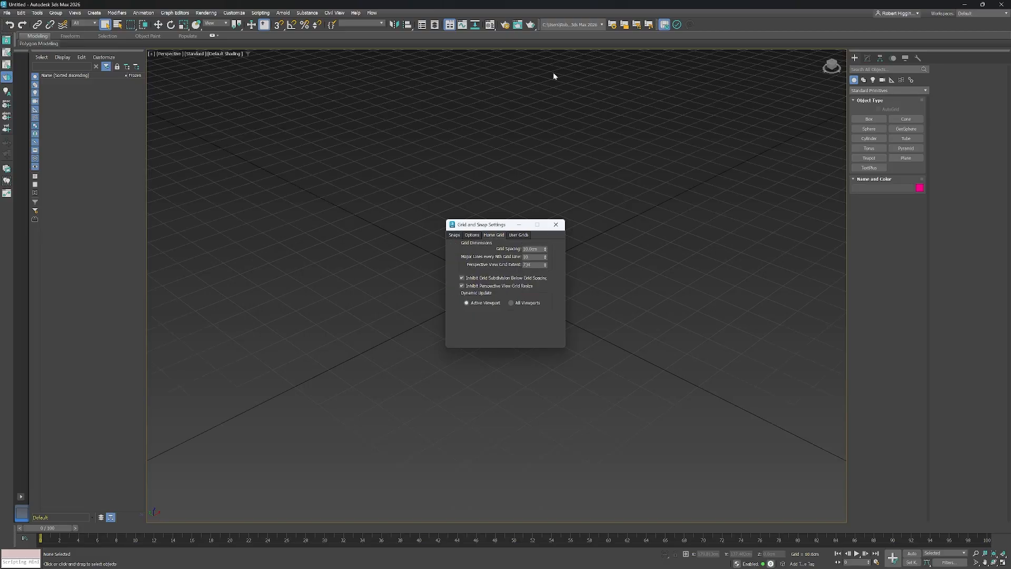
right_click(628, 289)
click(609, 273)
middle_drag(610, 274, 617, 262)
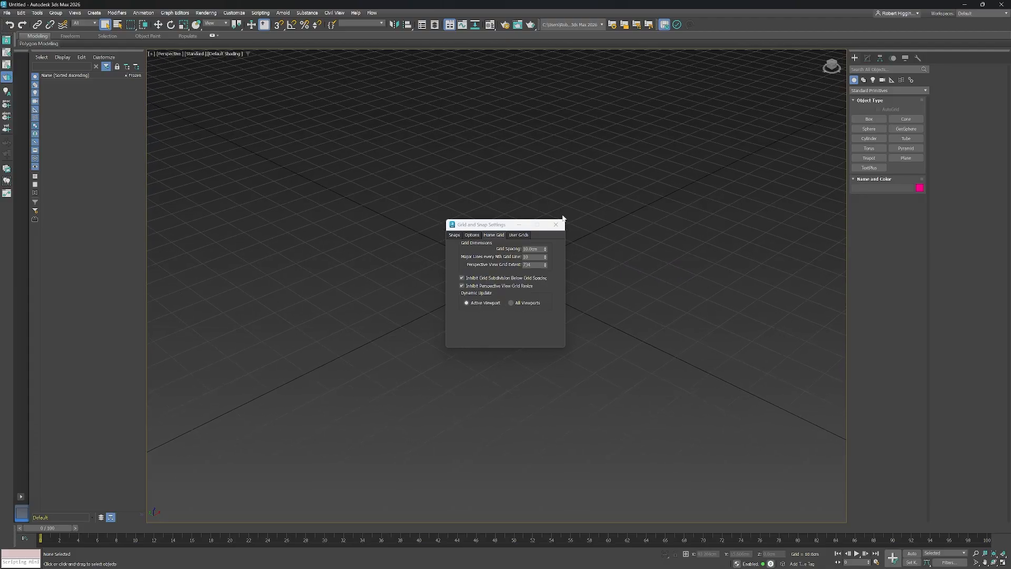
click(555, 224)
alt+middle_drag(575, 298, 527, 324)
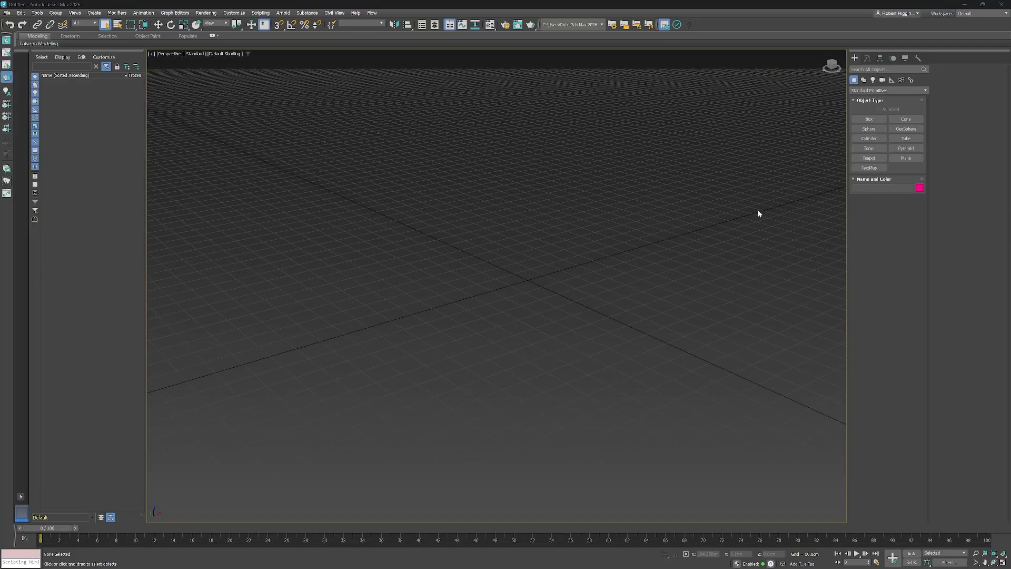
Draw a box about 42 cm wide and 52 cm high over the centre of the grid.
click(870, 119)
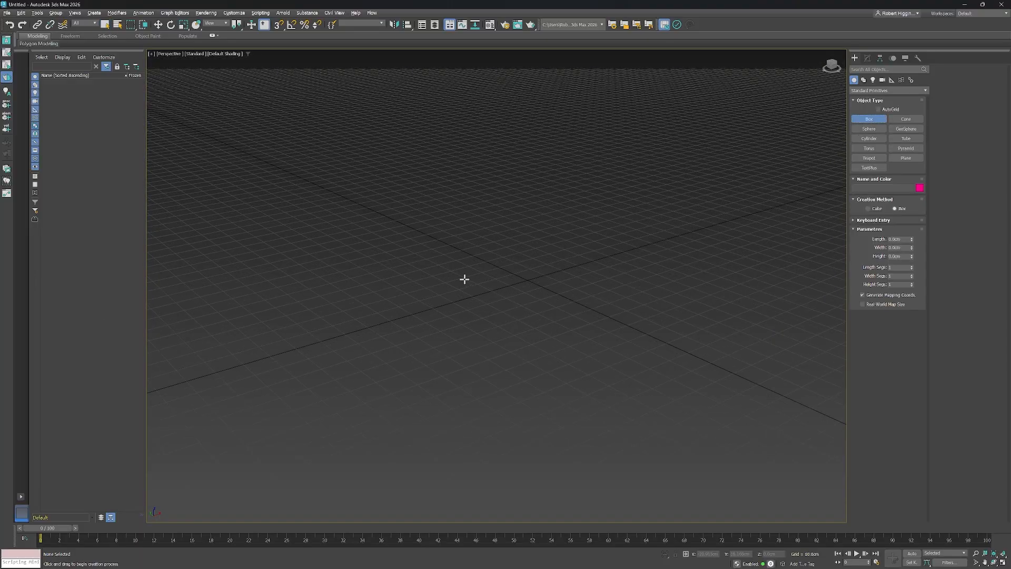
drag(464, 279, 606, 288)
click(612, 170)
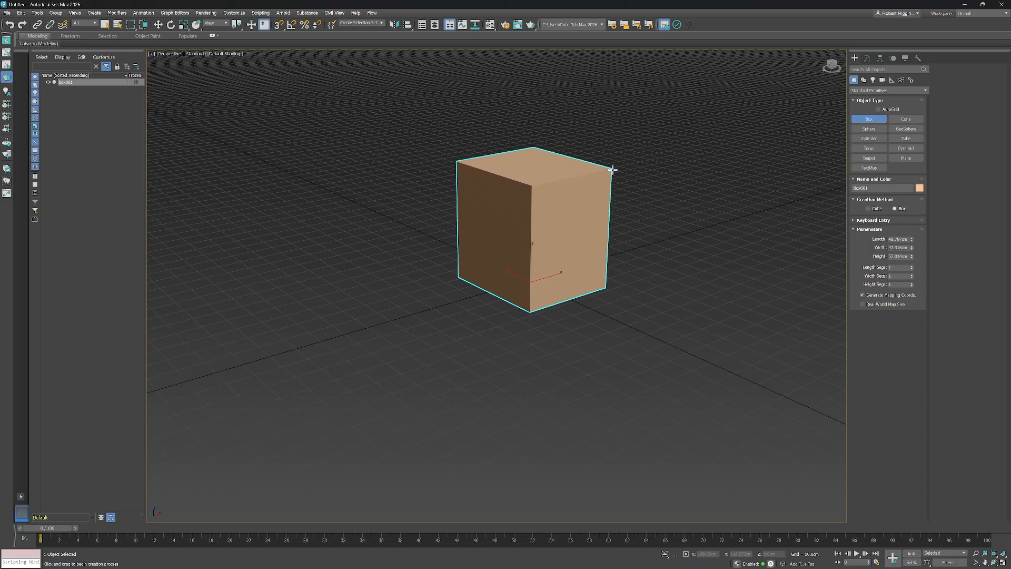
Set the box's length to 40 cm, width to 40 cm and height to 70 cm.
double_click(898, 239)
text(40)
key(Tab)
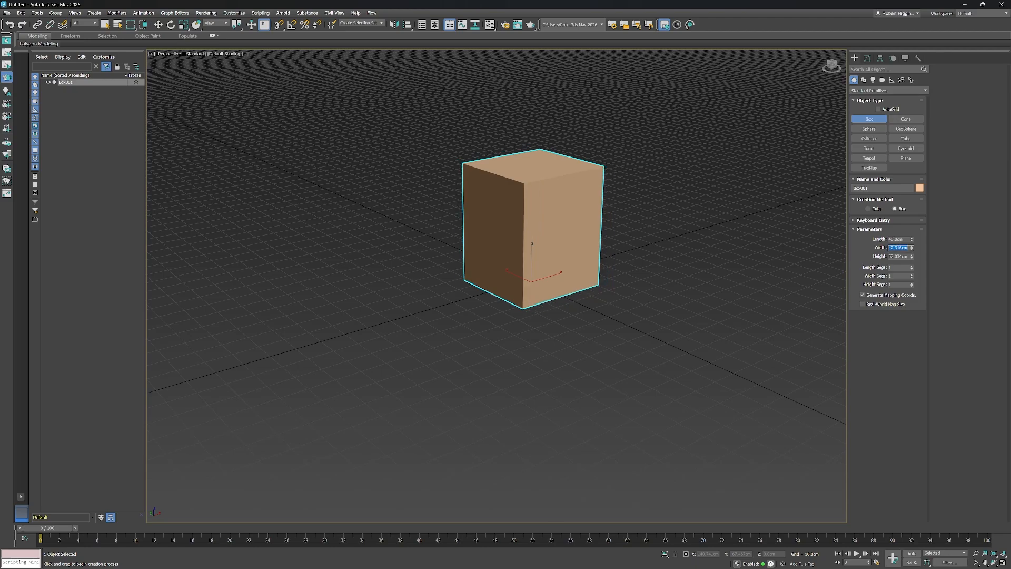
text(40)
key(Tab)
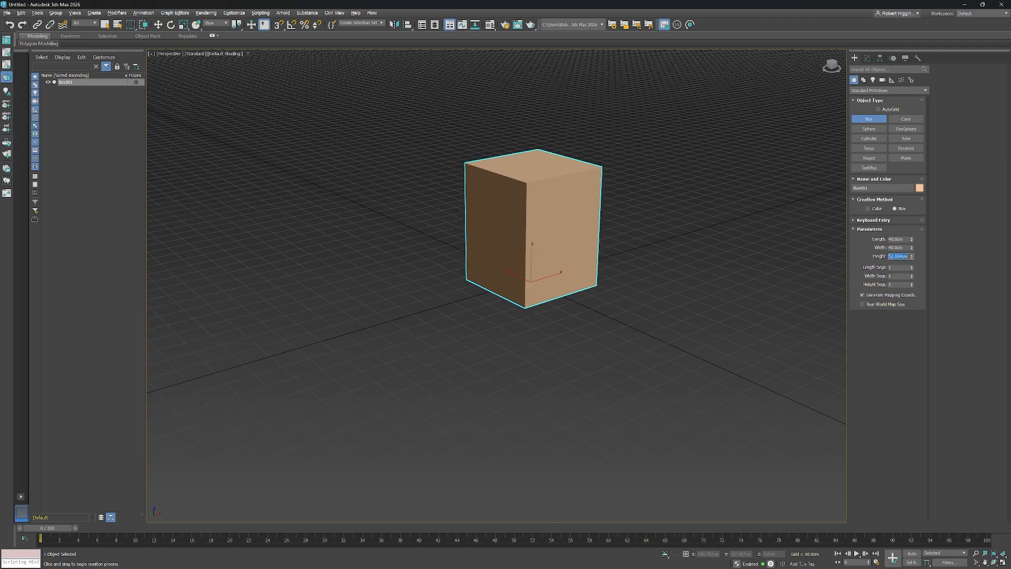
text(70)
key(Return)
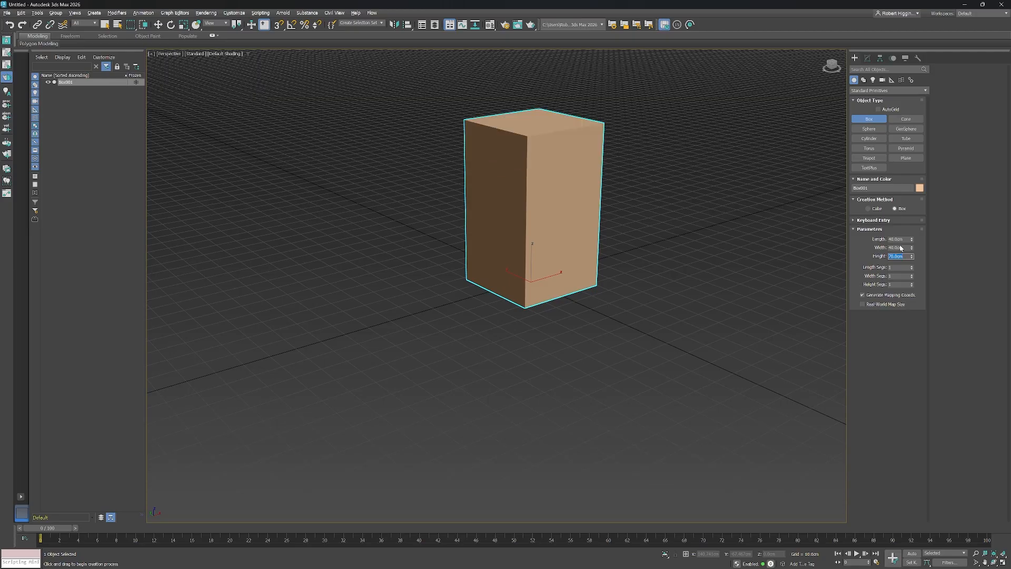
Turn on edged faces display in the perspective viewport.
mouse_move(684, 264)
middle_down()
mouse_move(665, 267)
mouse_move(656, 248)
mouse_move(673, 326)
middle_up()
key(F4)
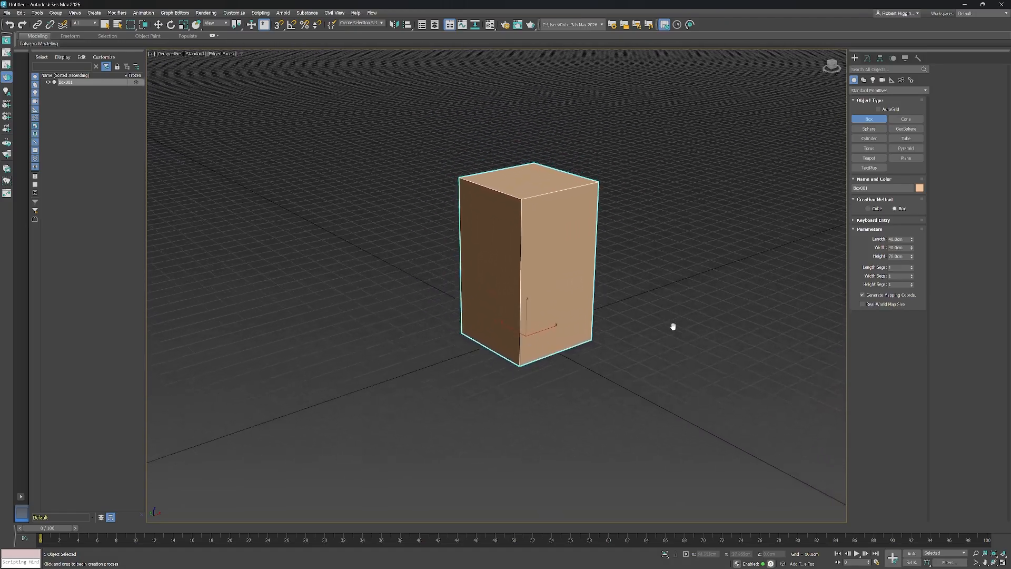
scroll(673, 326, up, 3)
Rename the box as REF.
click(69, 84)
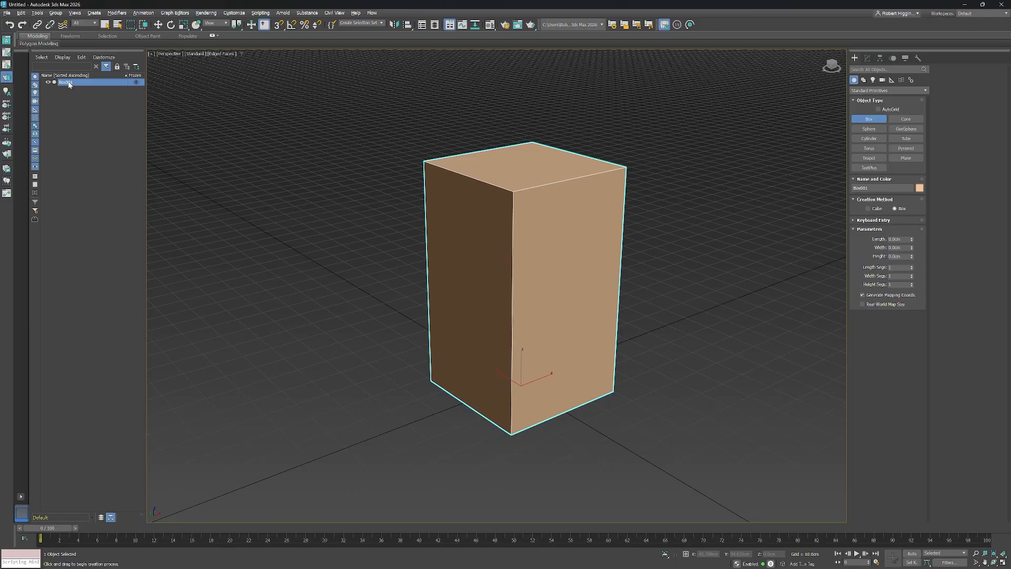
click(67, 83)
text(B)
key(Return)
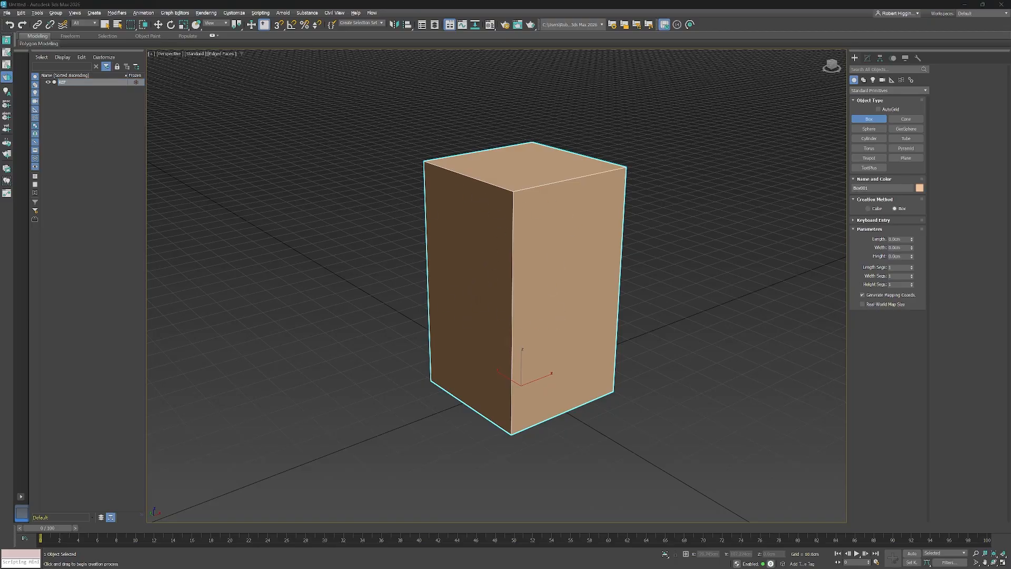
Switch the viewport to the Front view and display it with Default Shading.
mouse_move(634, 329)
middle_down()
mouse_move(649, 328)
mouse_move(634, 327)
middle_up()
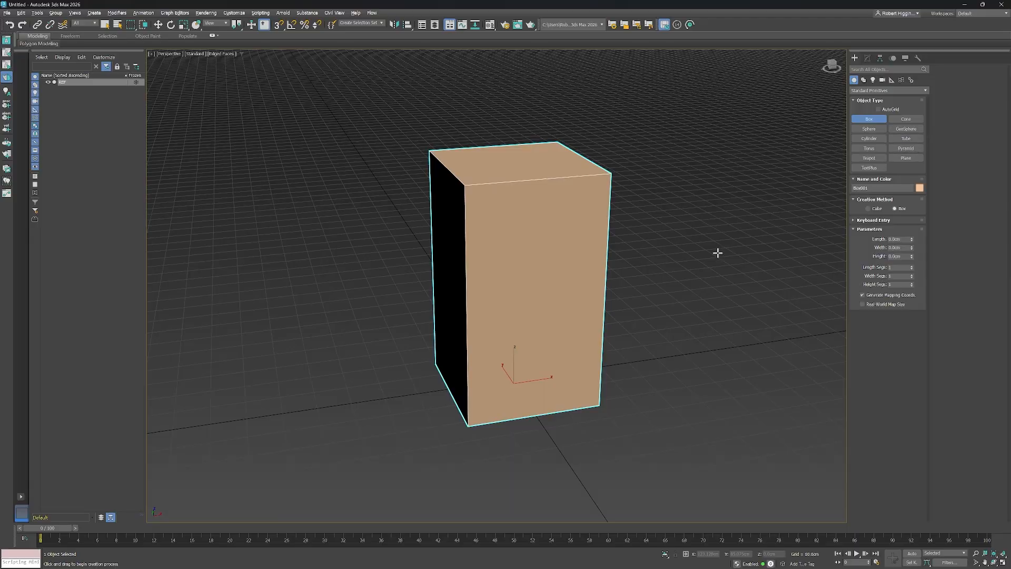
alt+middle_drag(718, 188, 741, 214)
key(f)
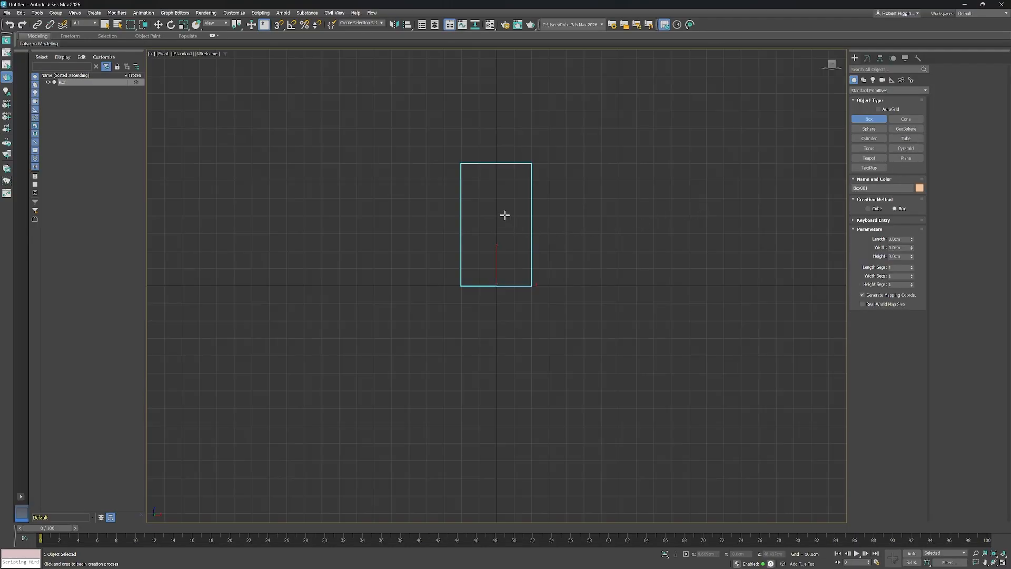
scroll(503, 214, up, 2)
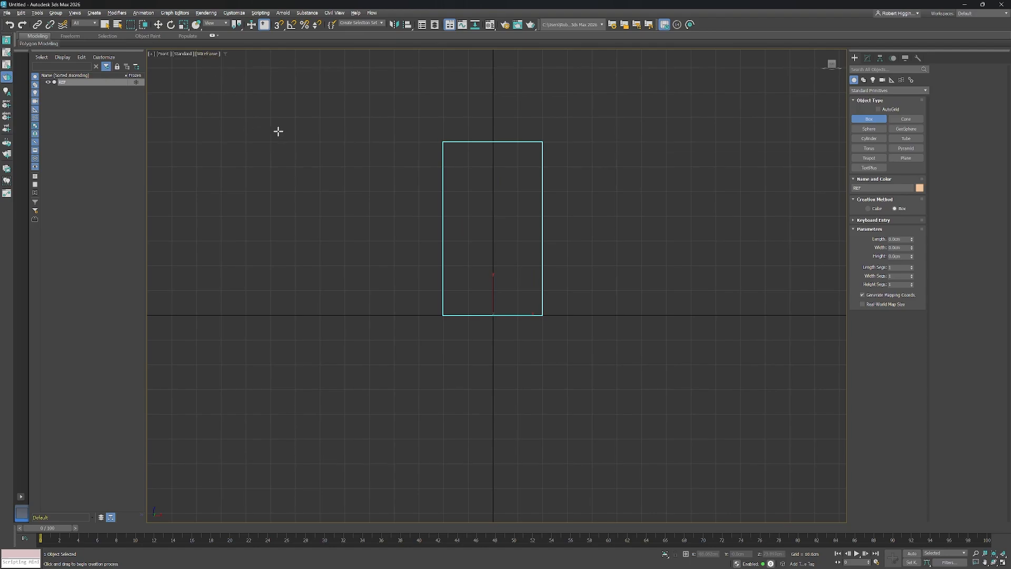
click(208, 54)
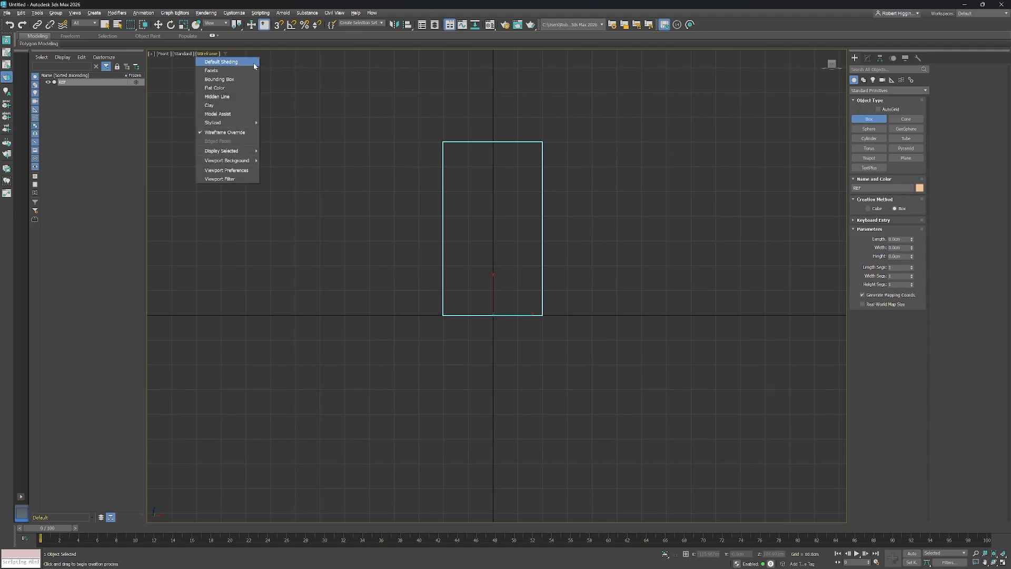
click(235, 62)
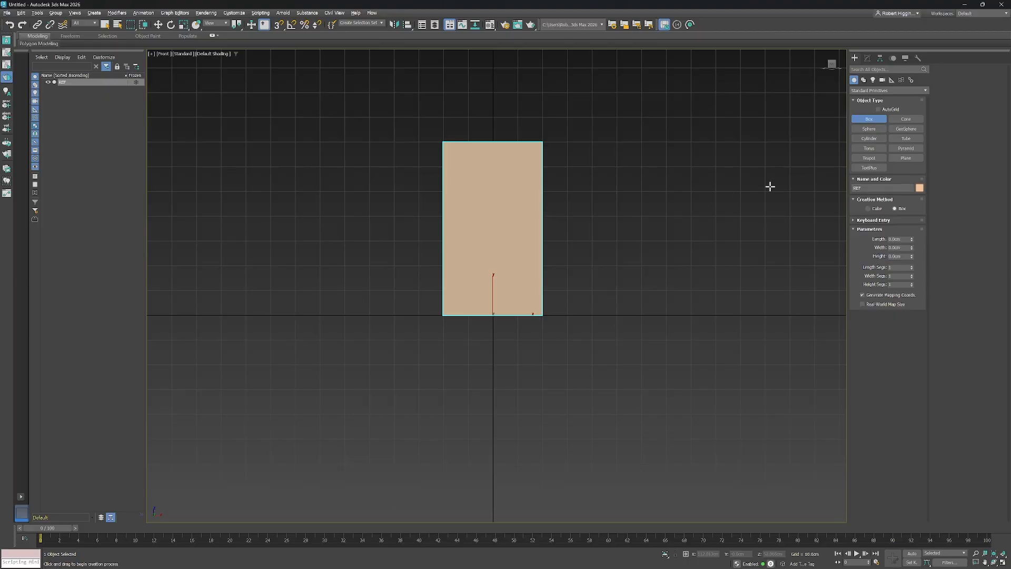
middle_drag(643, 343, 652, 351)
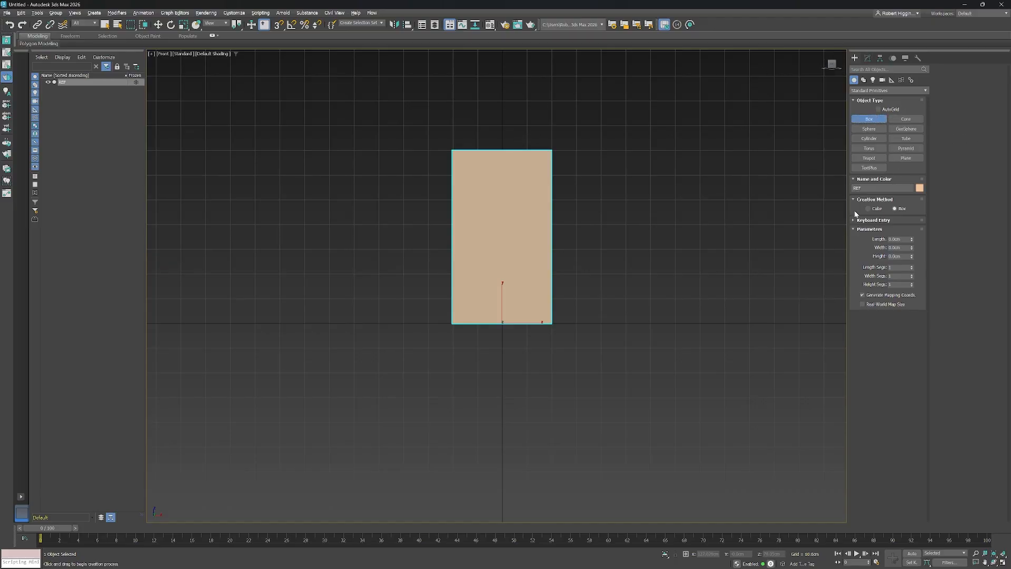
Leave box creation and reset the REF box's X and Y positions to 0 cm.
right_click(876, 121)
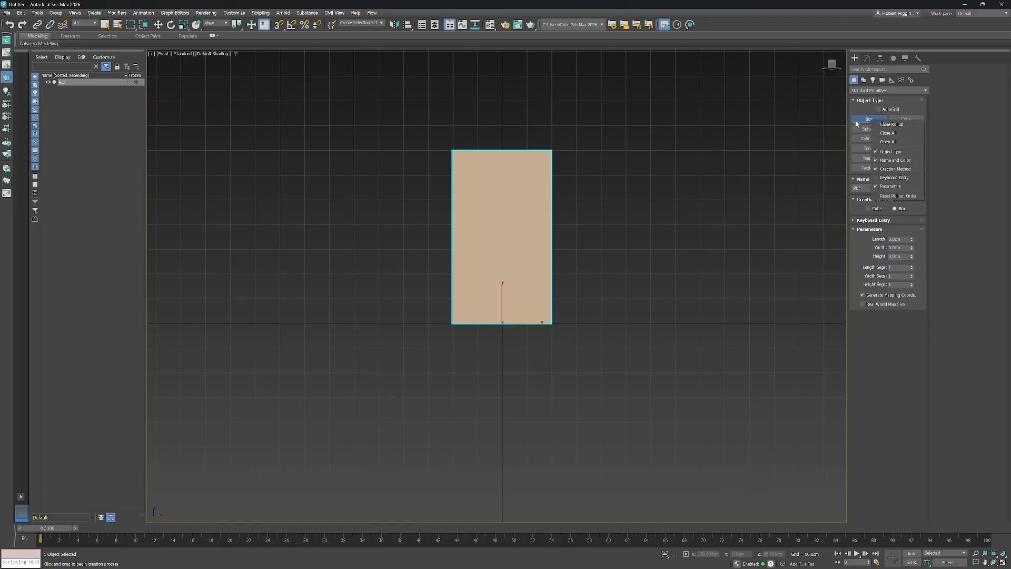
click(855, 121)
middle_drag(599, 282, 604, 283)
key(w)
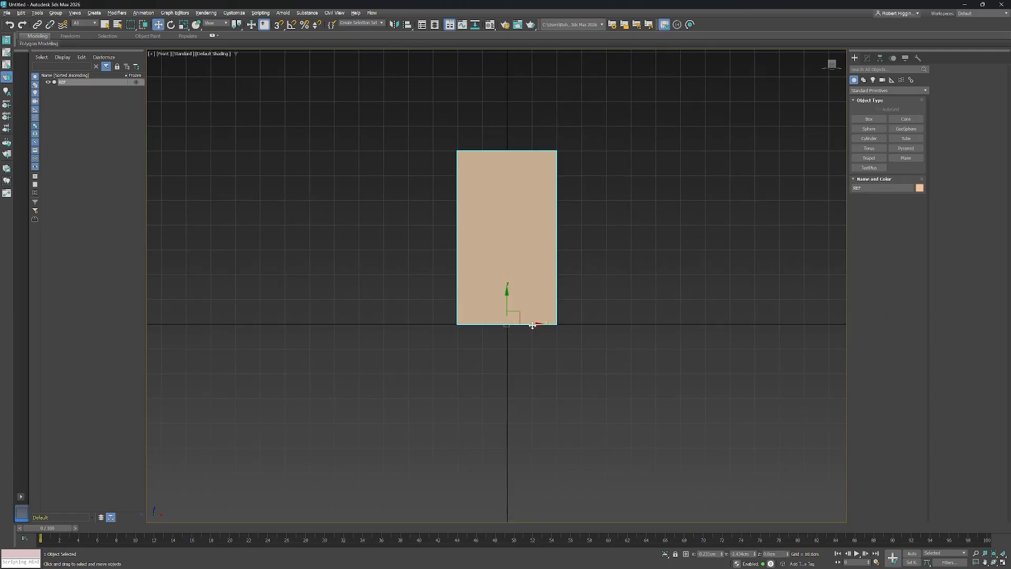
right_click(722, 553)
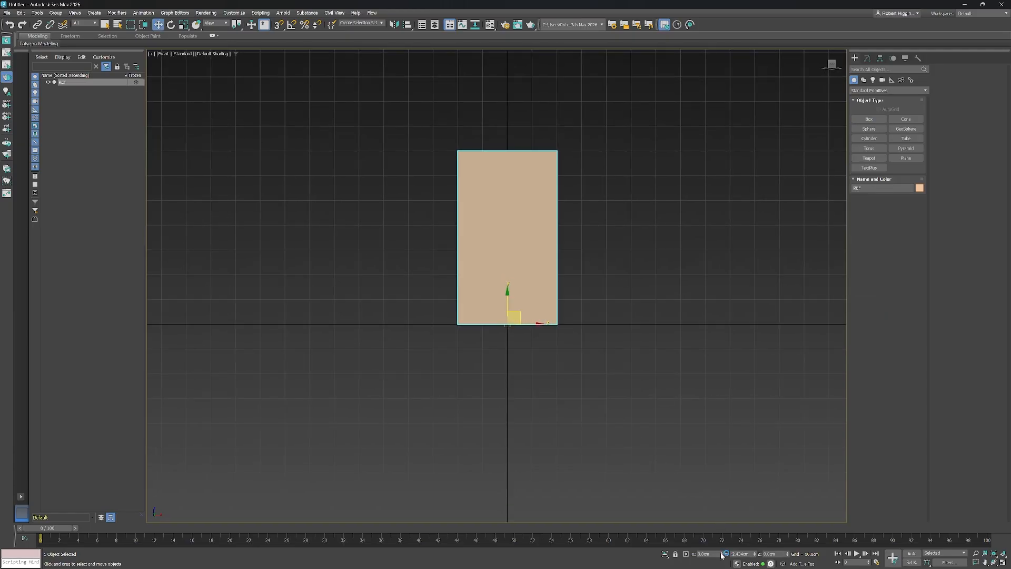
right_click(754, 556)
Draw a plane about 83 cm long and 58 cm wide around the REF box in the Front view.
click(906, 158)
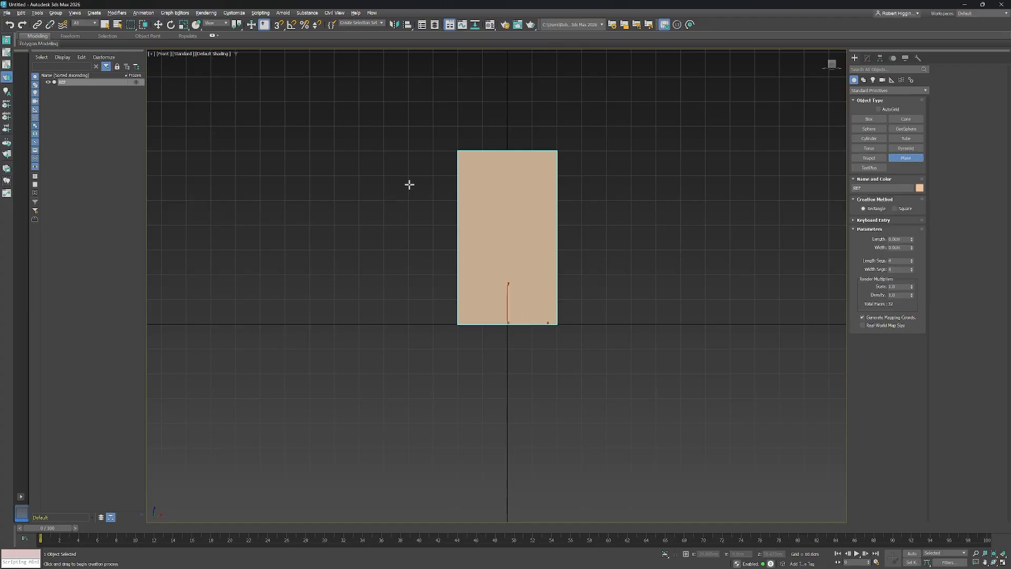
drag(432, 133, 577, 337)
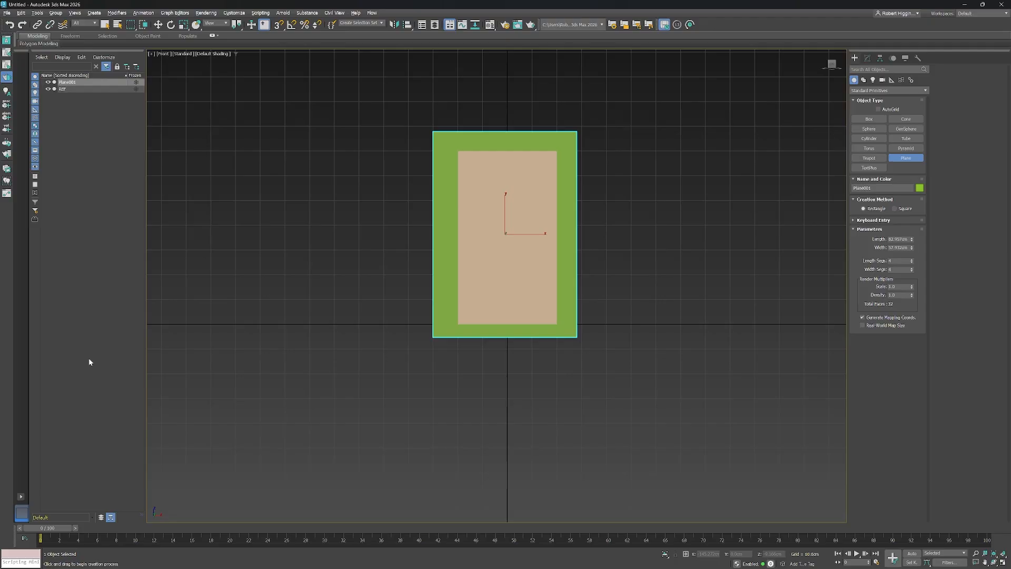
Switch to File Explorer and check the pixel dimensions of the Barstool Silhouette image in its property details.
key(alt+Tab)
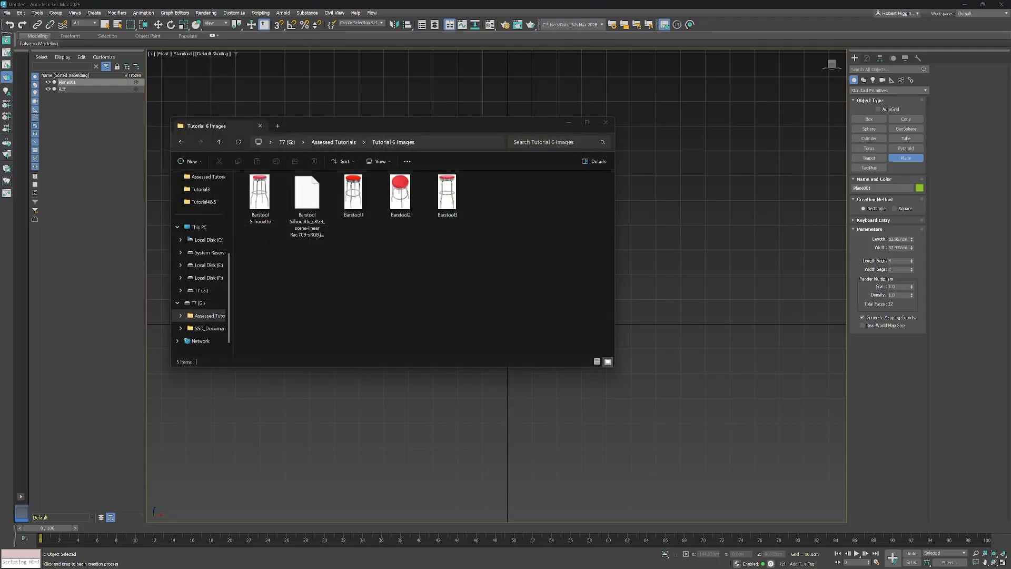
click(265, 207)
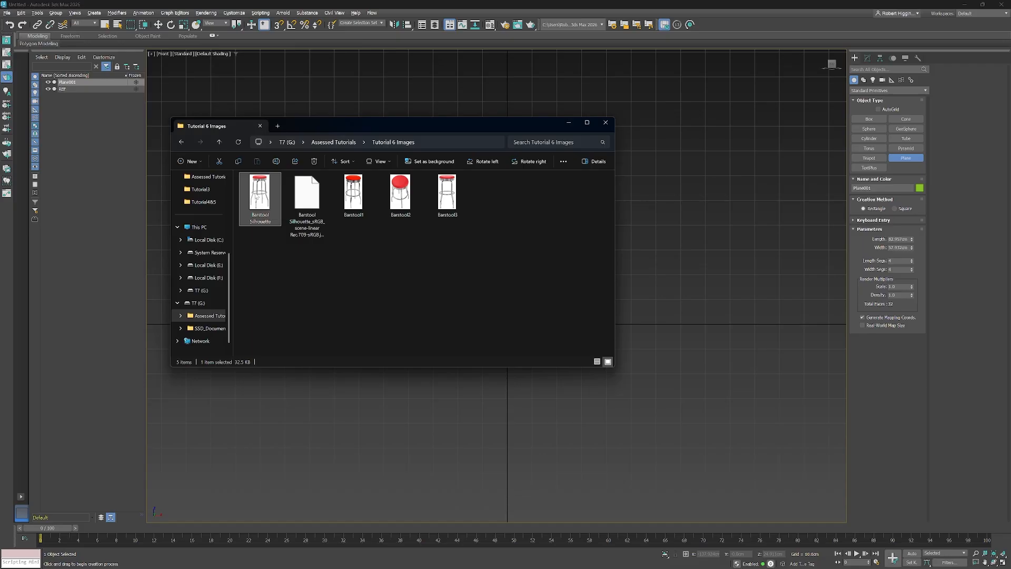
right_click(256, 196)
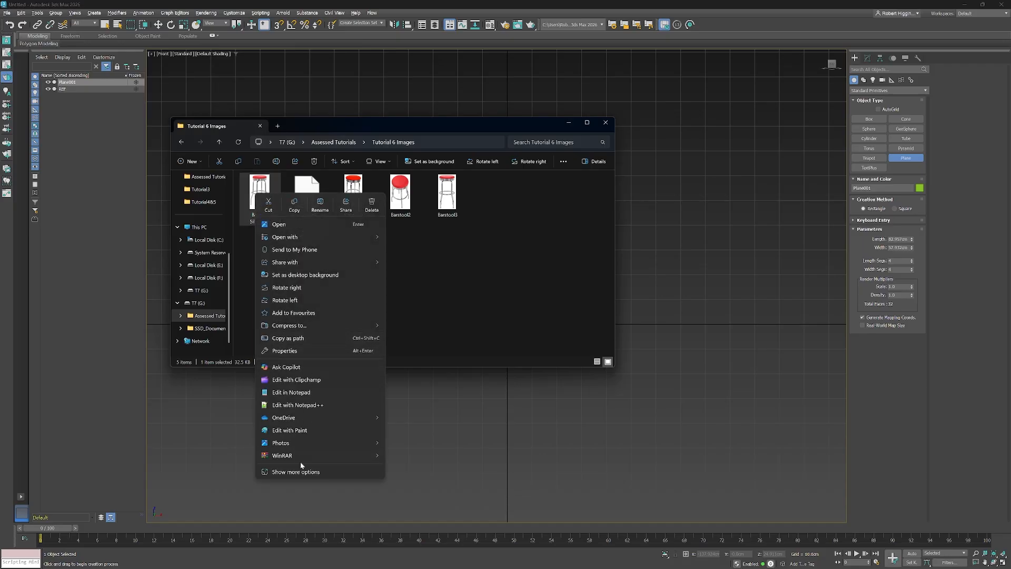
click(305, 398)
right_click(256, 195)
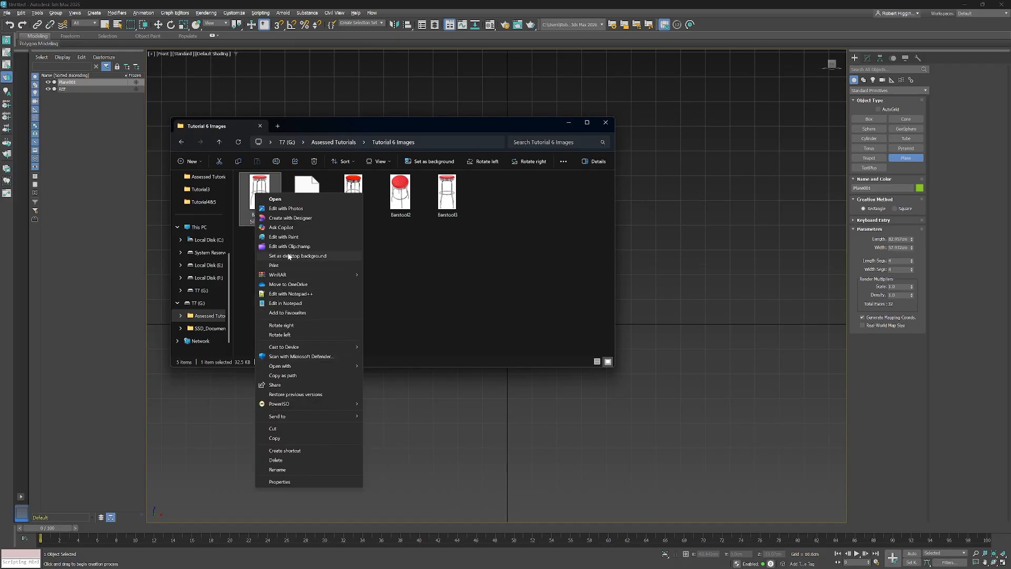
click(280, 481)
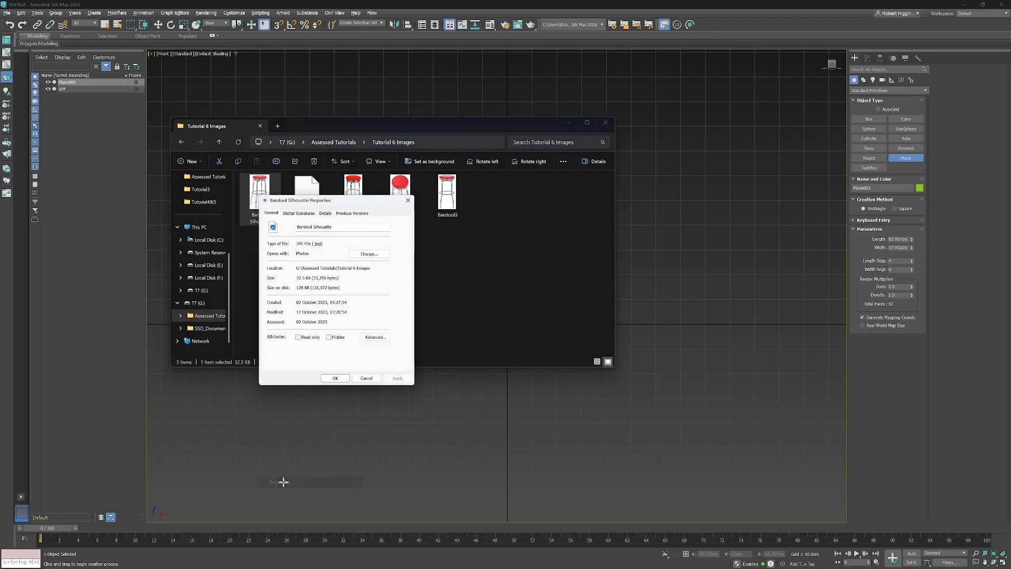
click(324, 212)
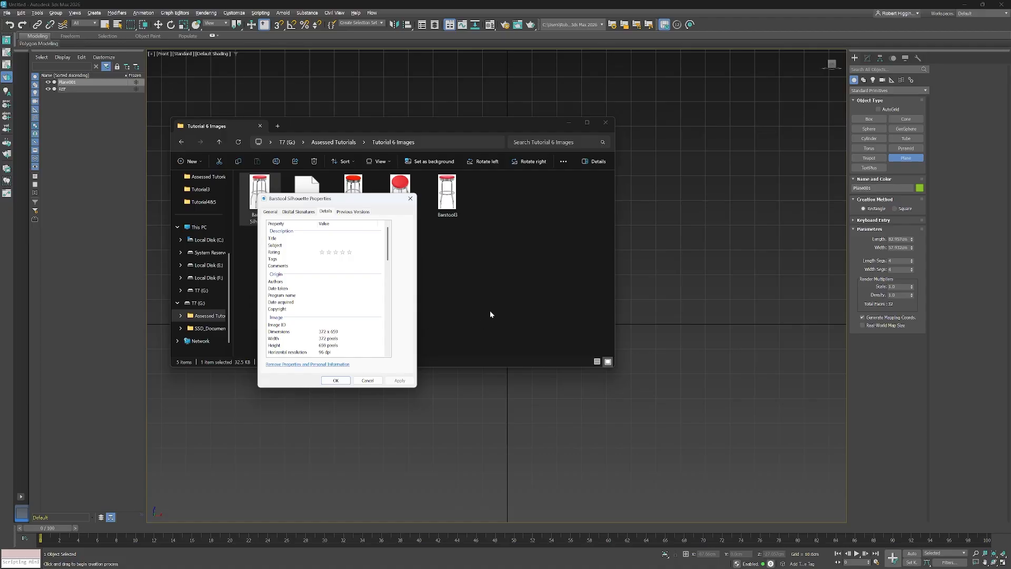
Return to 3ds Max, set the plane's length to 659 cm and width to 372 cm, and finish plane creation.
click(894, 238)
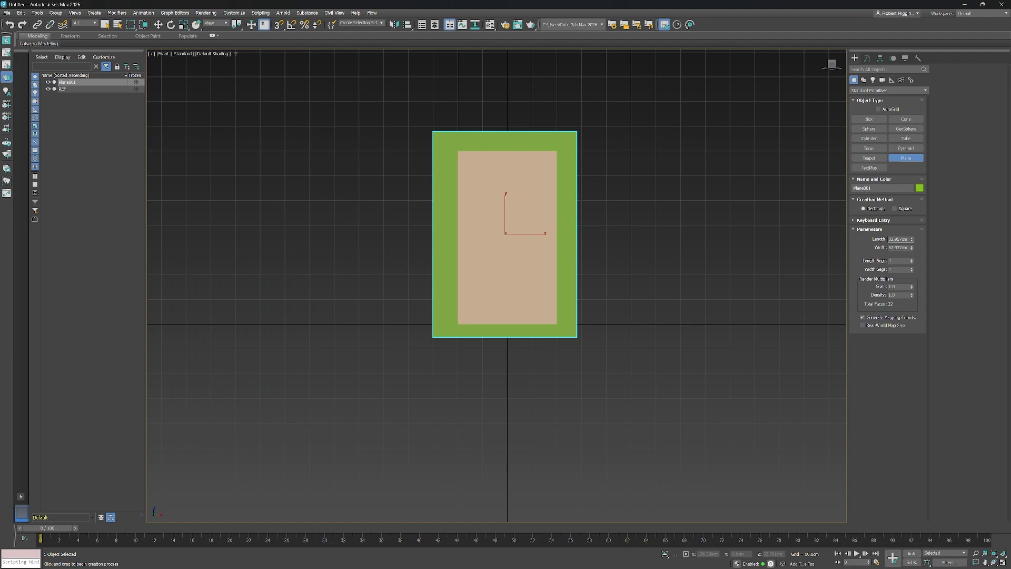
double_click(897, 239)
text(659)
key(Tab)
text(3)
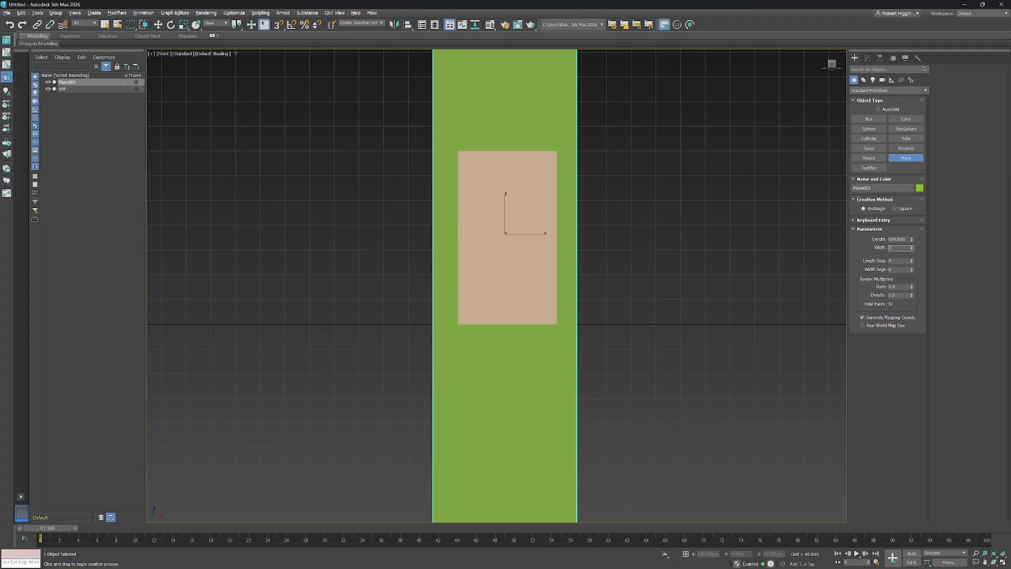
key(Return)
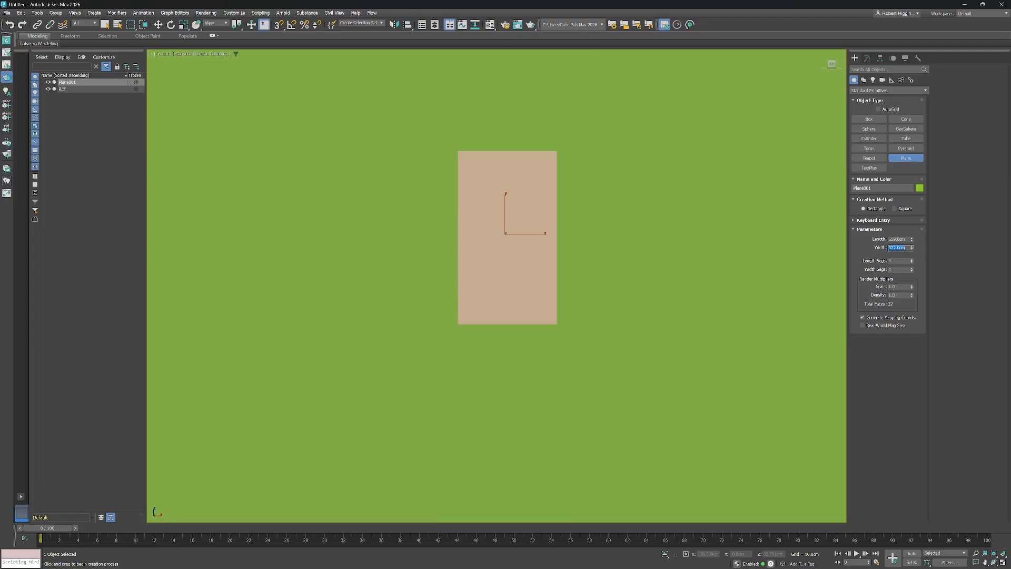
middle_drag(534, 385, 532, 384)
key(w)
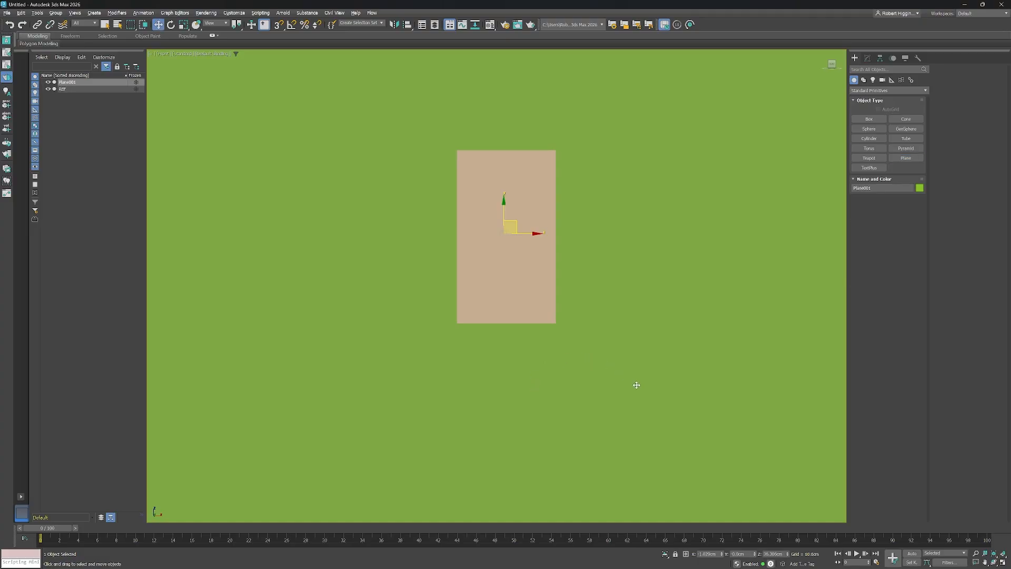
Reset the plane's X and Z positions to 0 cm and scale it down uniformly to about the REF box's width.
right_click(721, 553)
right_click(788, 553)
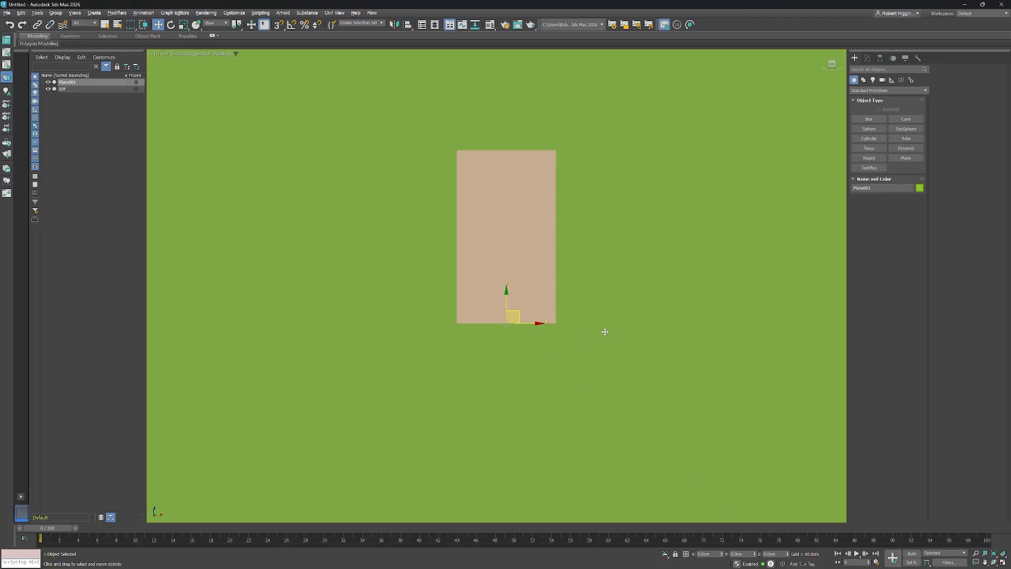
key(r)
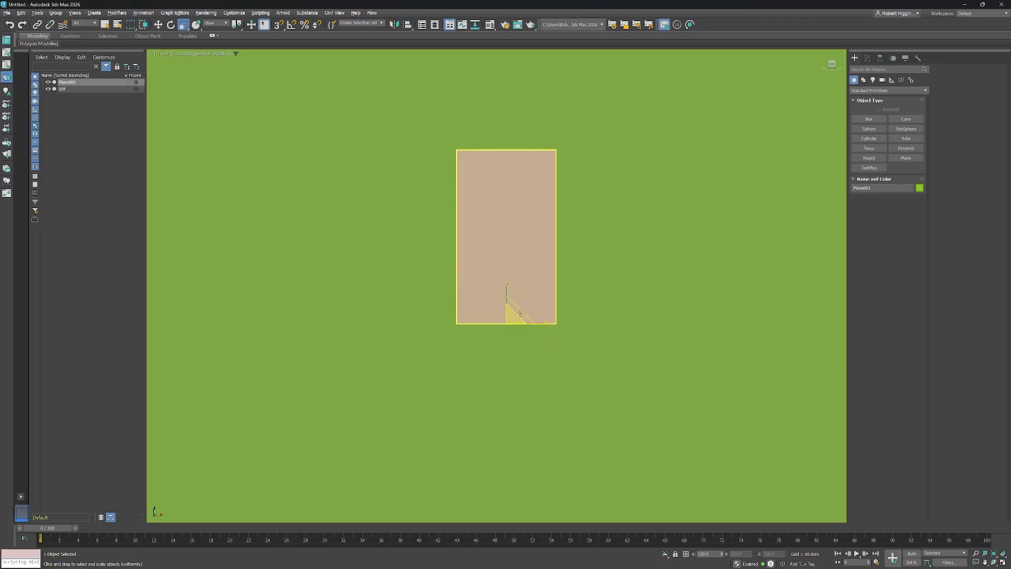
drag(518, 313, 407, 532)
key(w)
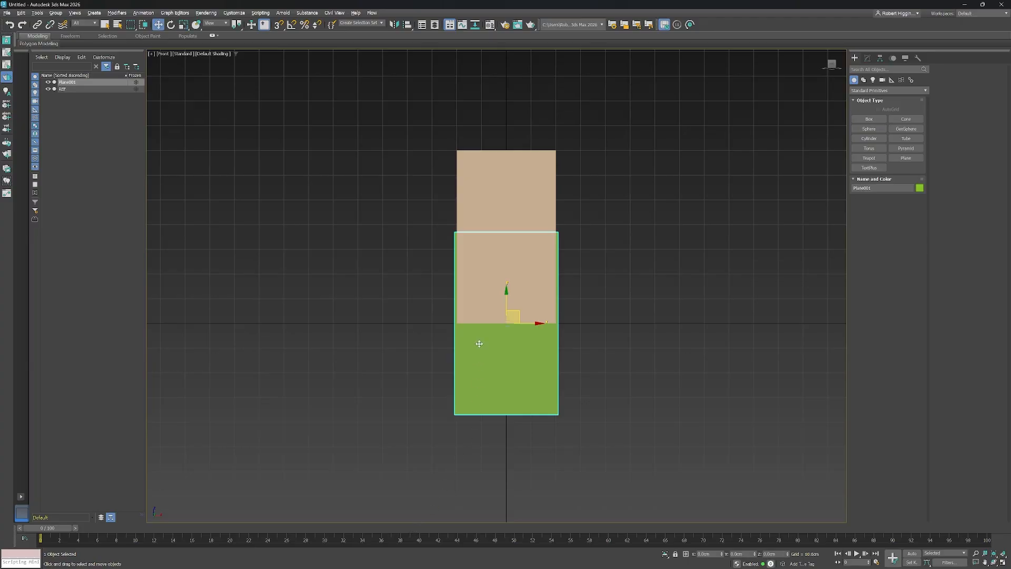
Raise the plane along the vertical axis to line up with the REF box and fine-tune its uniform scale to fit.
drag(505, 290, 517, 207)
scroll(517, 207, up, 4)
key(r)
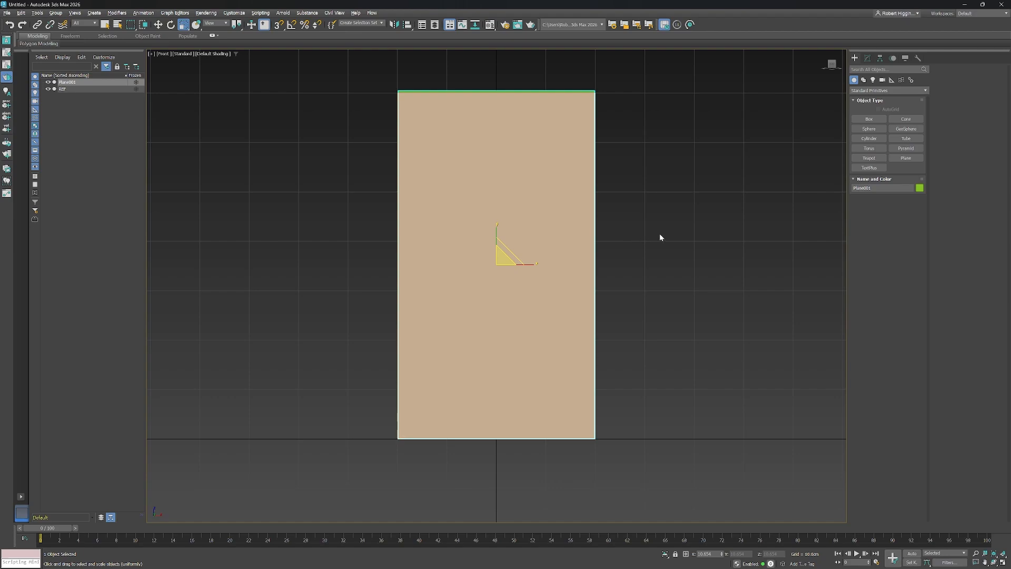
key(w)
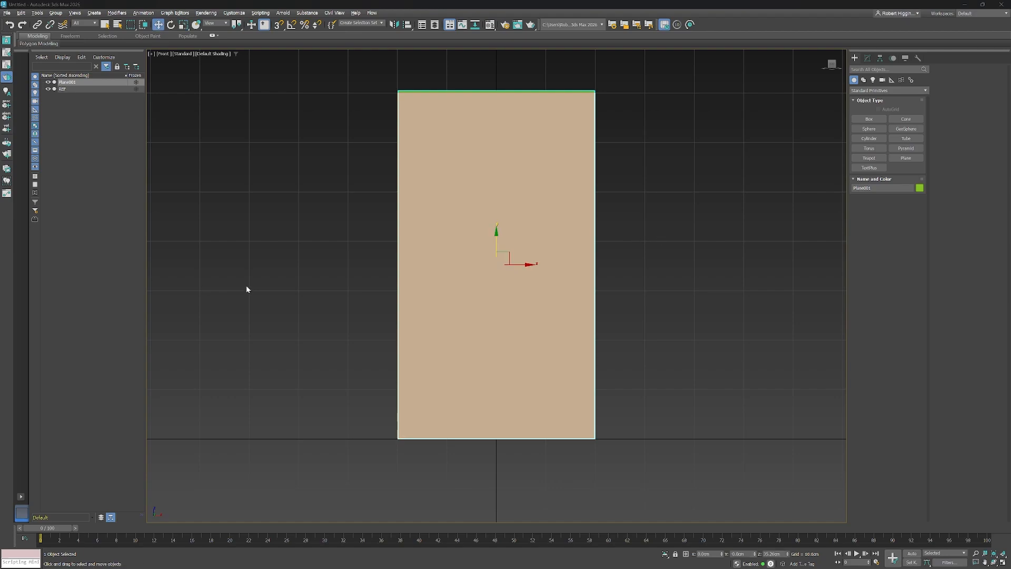
Switch to the Perspective view and set the plane's Y position to 100 cm, placing it behind the REF box.
middle_drag(334, 315, 338, 317)
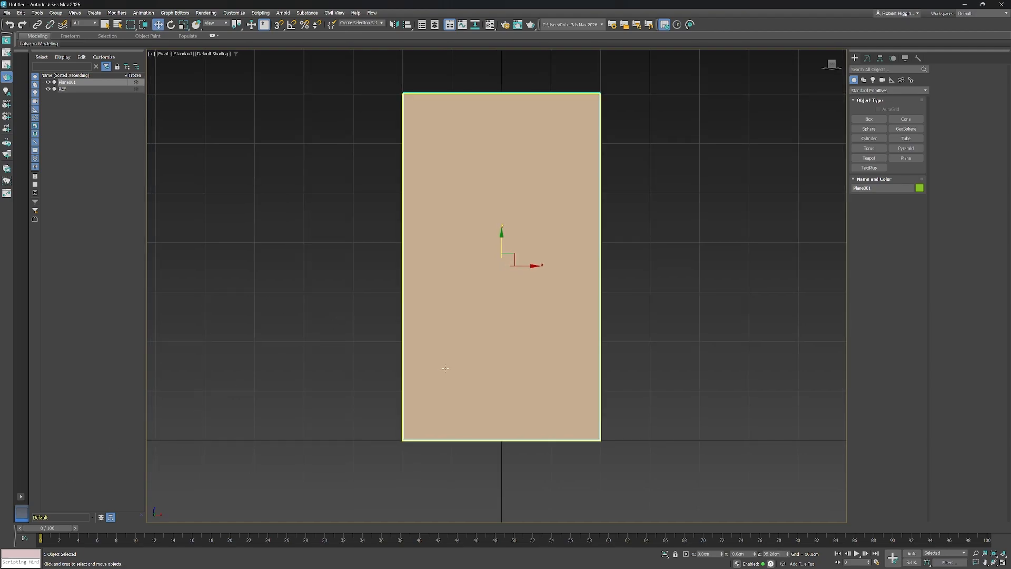
middle_drag(441, 353, 439, 352)
key(p)
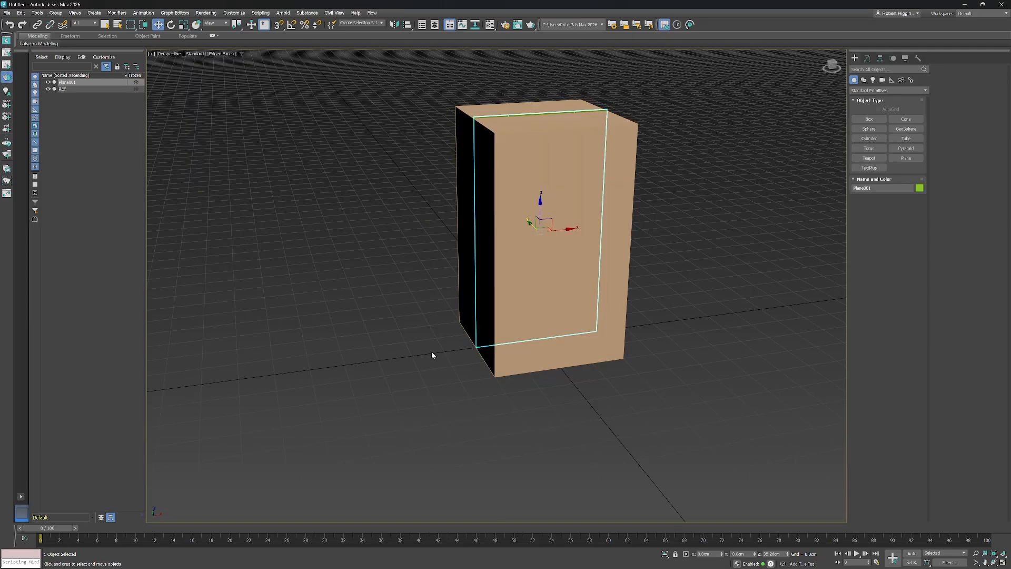
alt+middle_drag(496, 285, 512, 309)
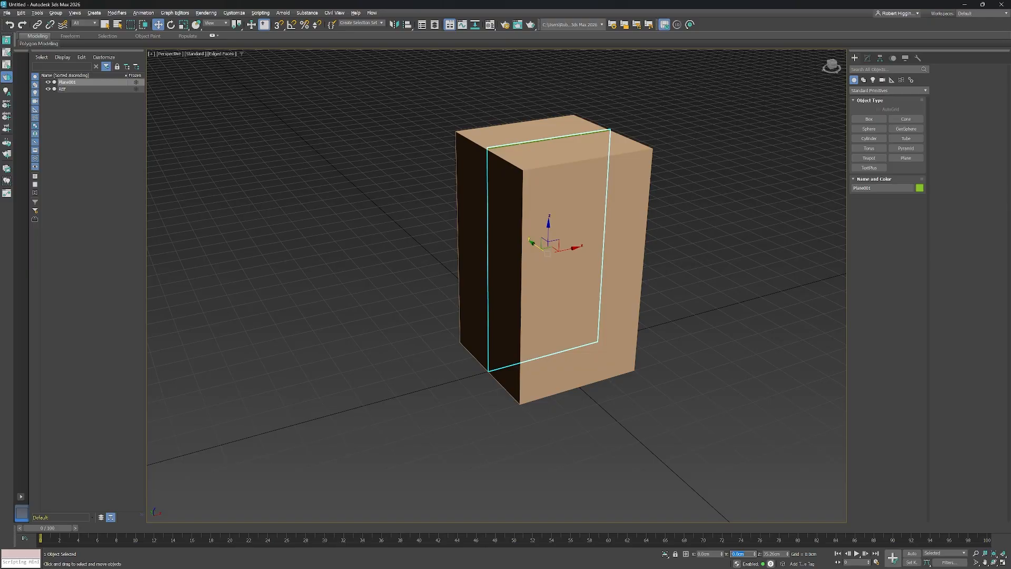
key(BackSpace)
key(Return)
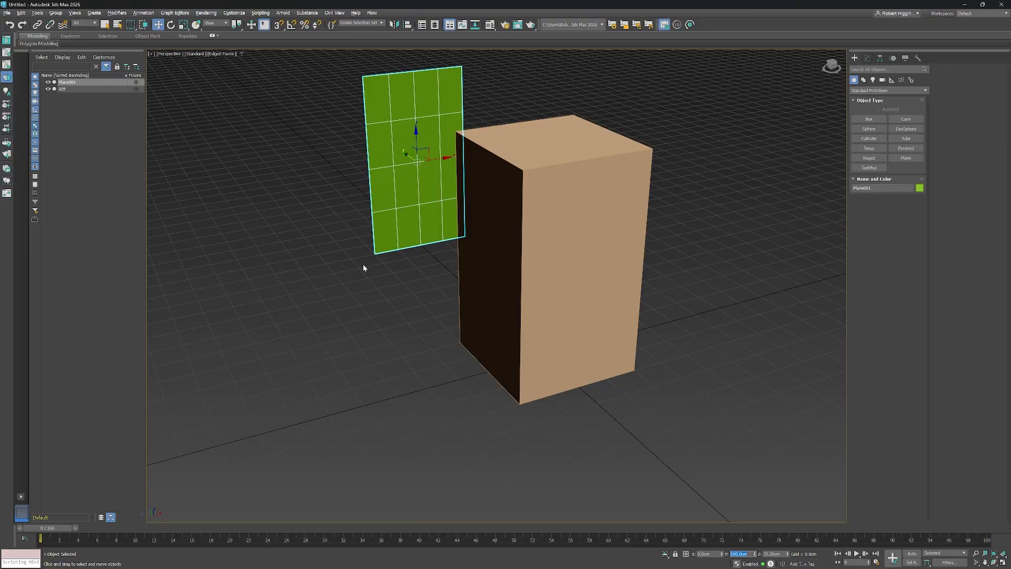
Hide the REF box so that only the plane is displayed in the Perspective view.
click(48, 89)
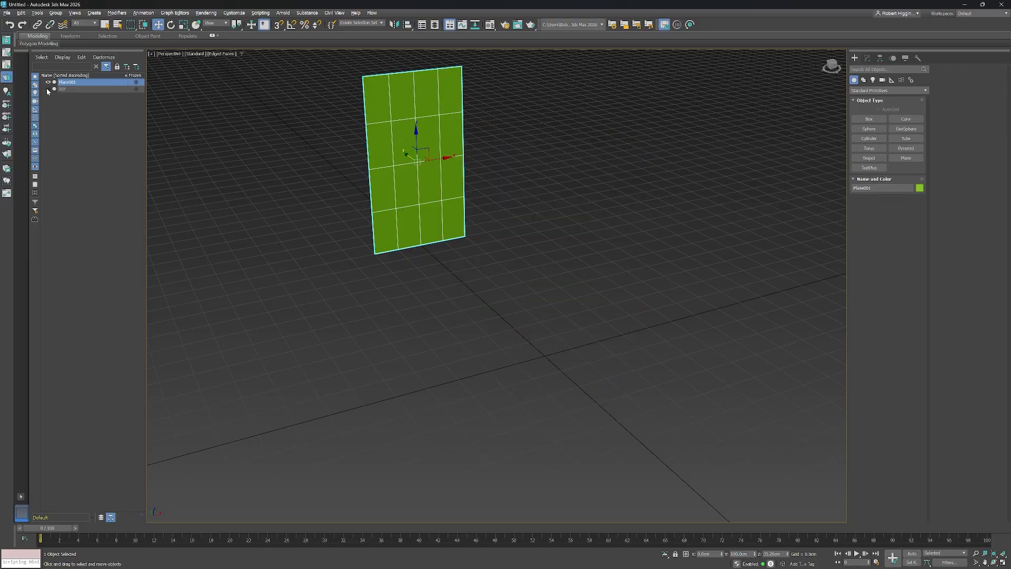
middle_drag(479, 273, 547, 335)
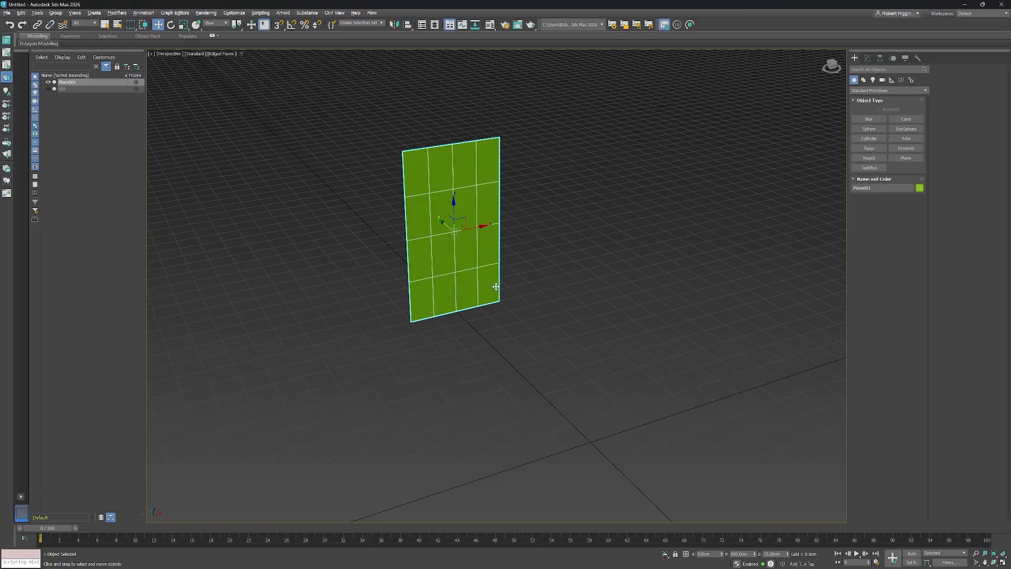
scroll(495, 293, up, 2)
middle_drag(542, 334, 586, 376)
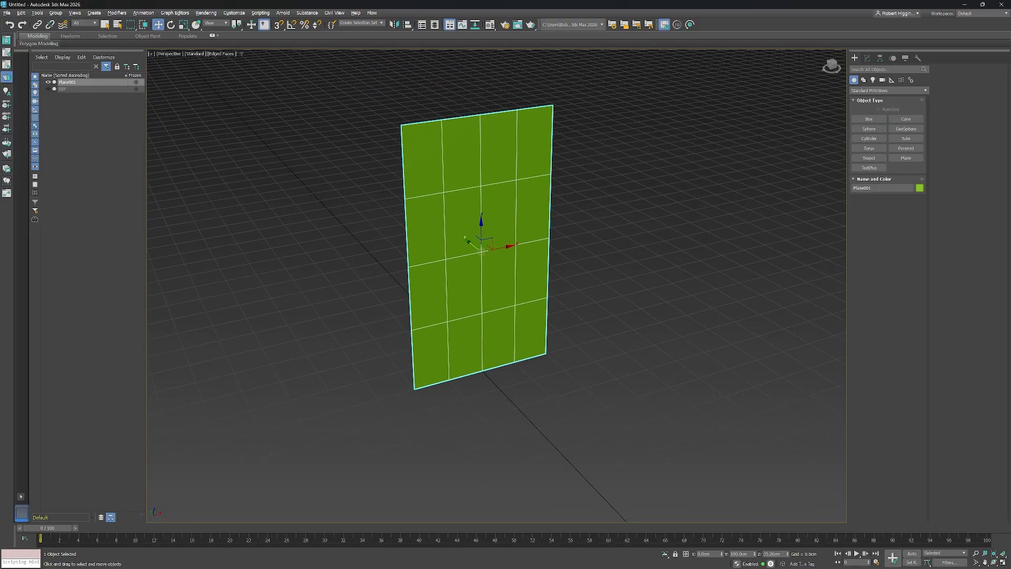
Change to the viewport layout with three small stacked views beside a large Perspective view, and narrow the small views.
click(21, 497)
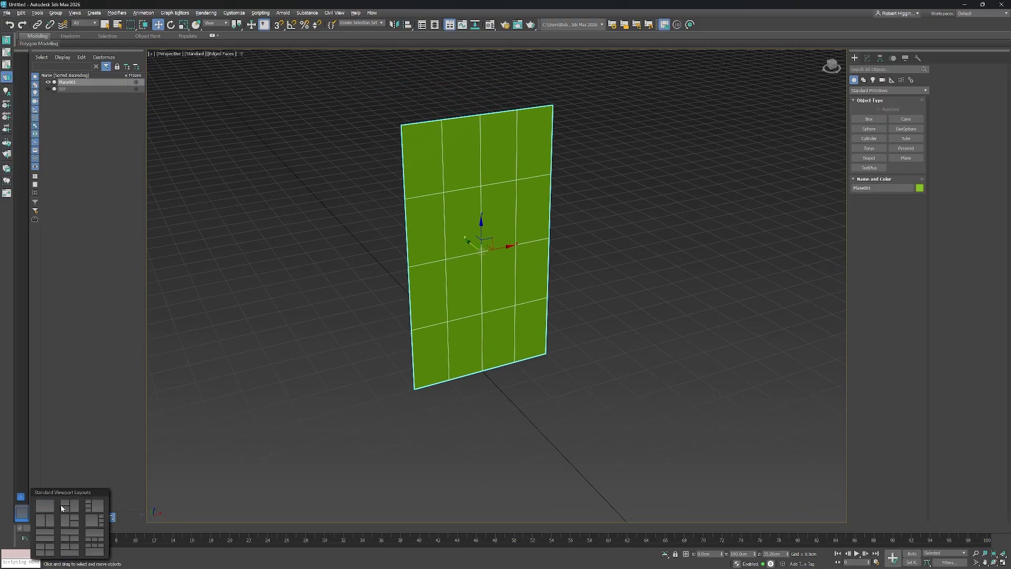
click(90, 506)
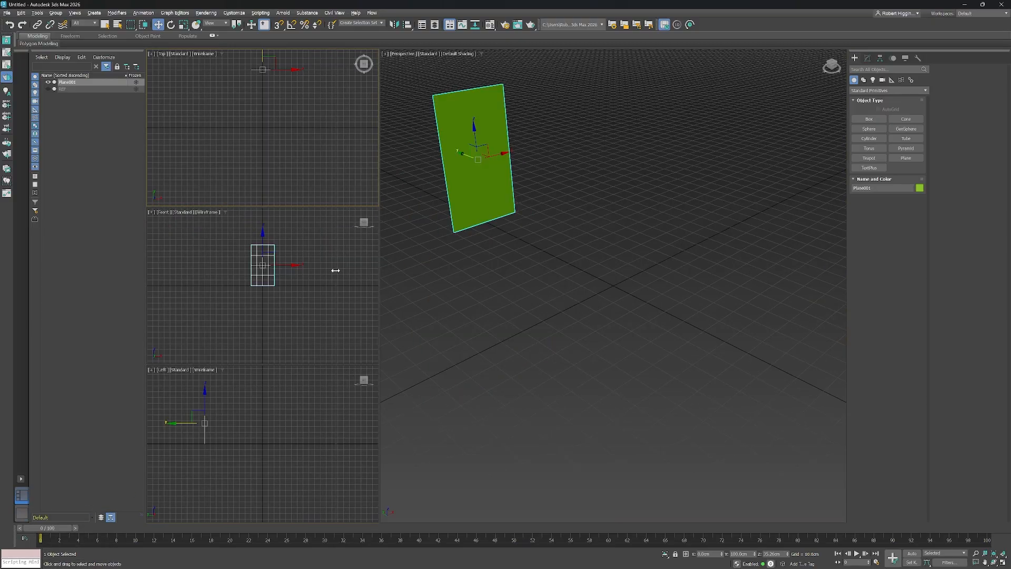
drag(338, 270, 334, 274)
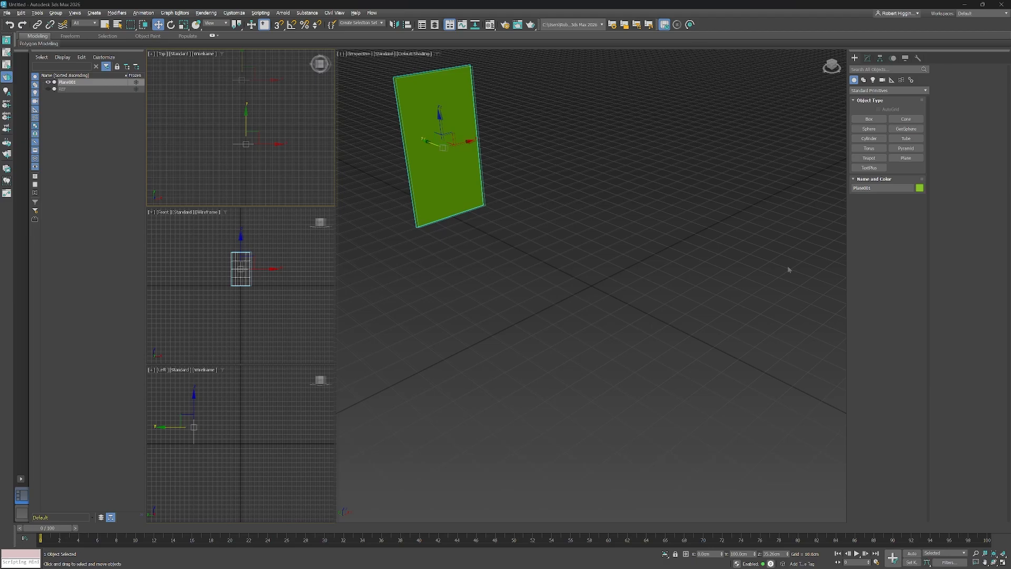
middle_drag(517, 192, 615, 253)
scroll(535, 199, up, 3)
Open the material editor in Slate mode and add a PBR Material (Metal/Rough) node to the view.
key(m)
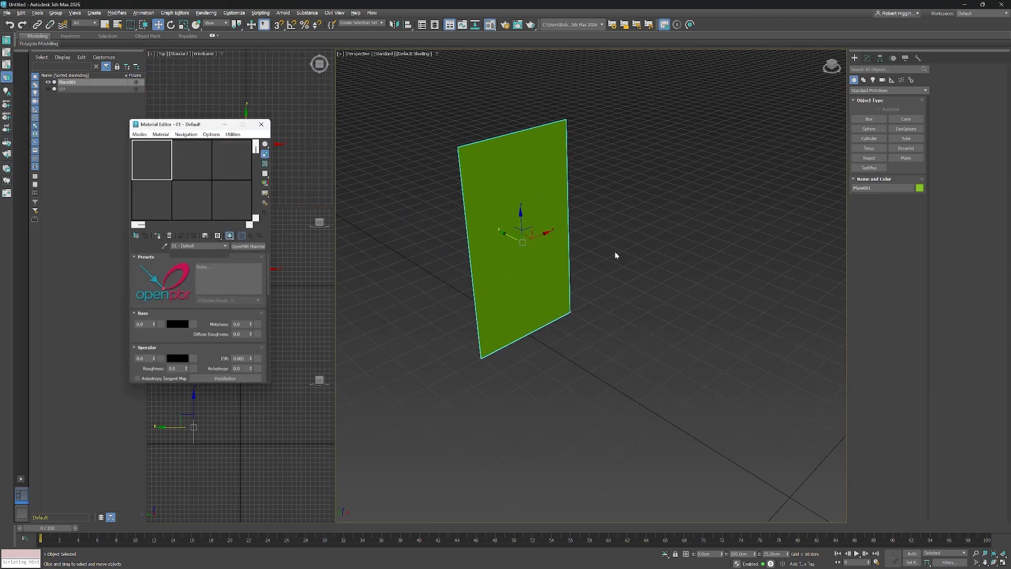
click(140, 135)
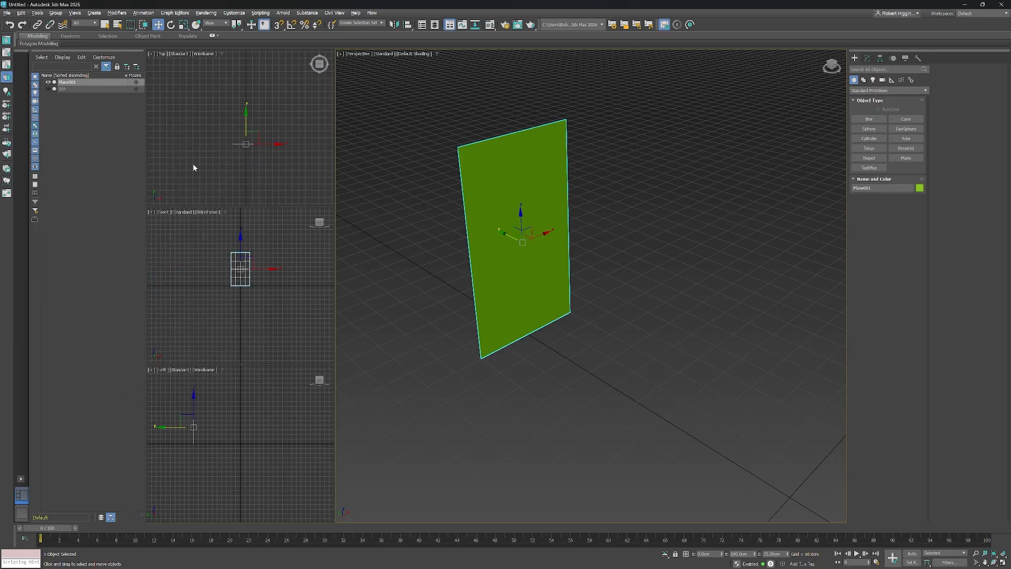
drag(491, 107, 448, 105)
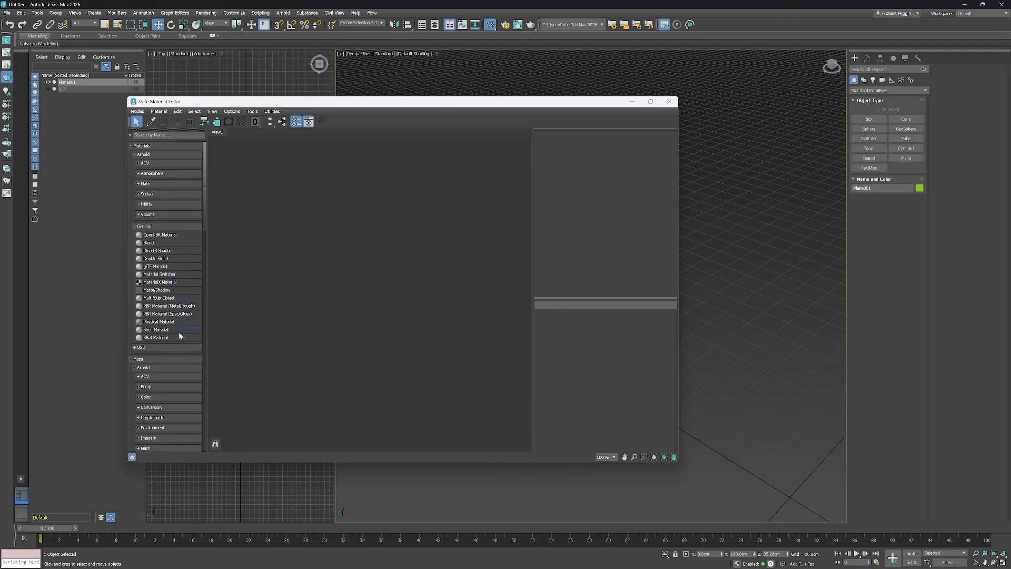
click(181, 310)
click(411, 279)
scroll(382, 280, up, 4)
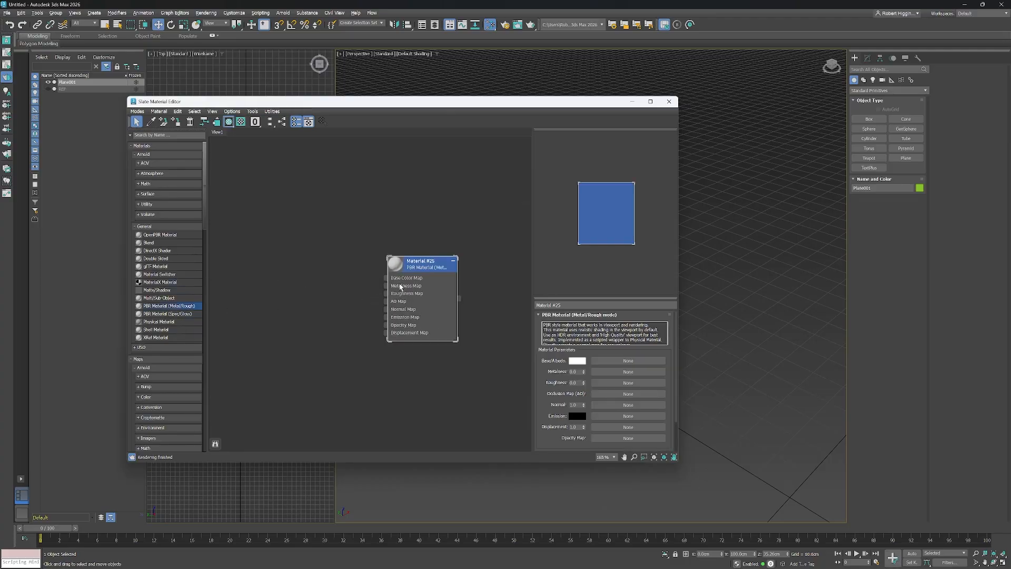
Connect a Bitmap with the Barstool Silhouette image to the PBR material's Base Color Map.
drag(385, 277, 340, 254)
mouse_move(358, 273)
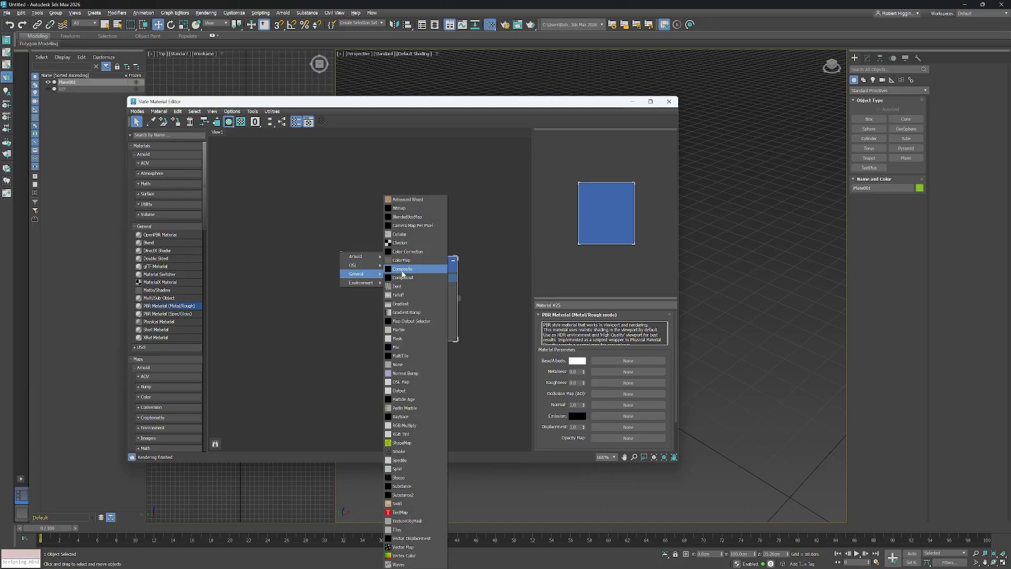
click(409, 209)
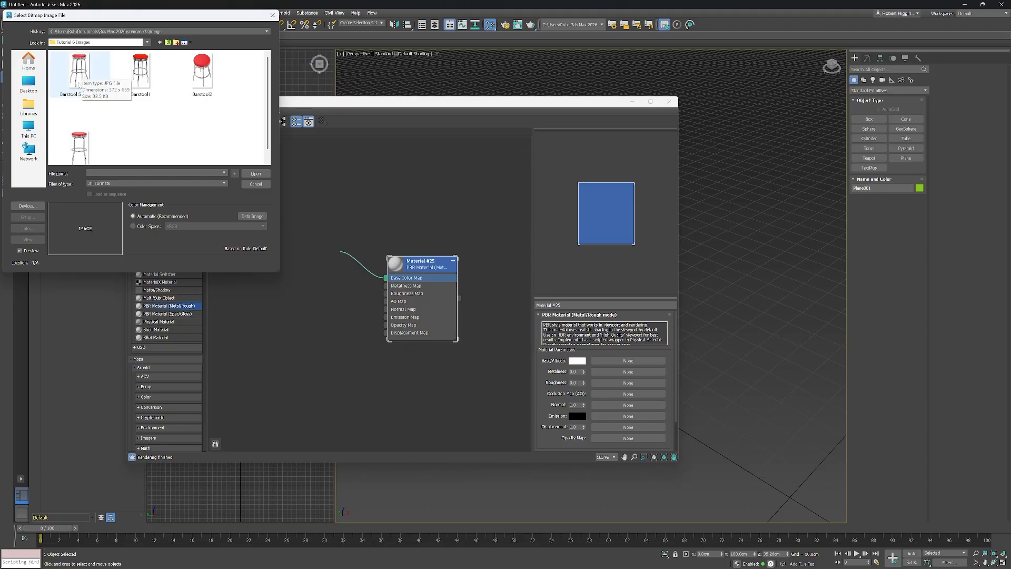
double_click(80, 76)
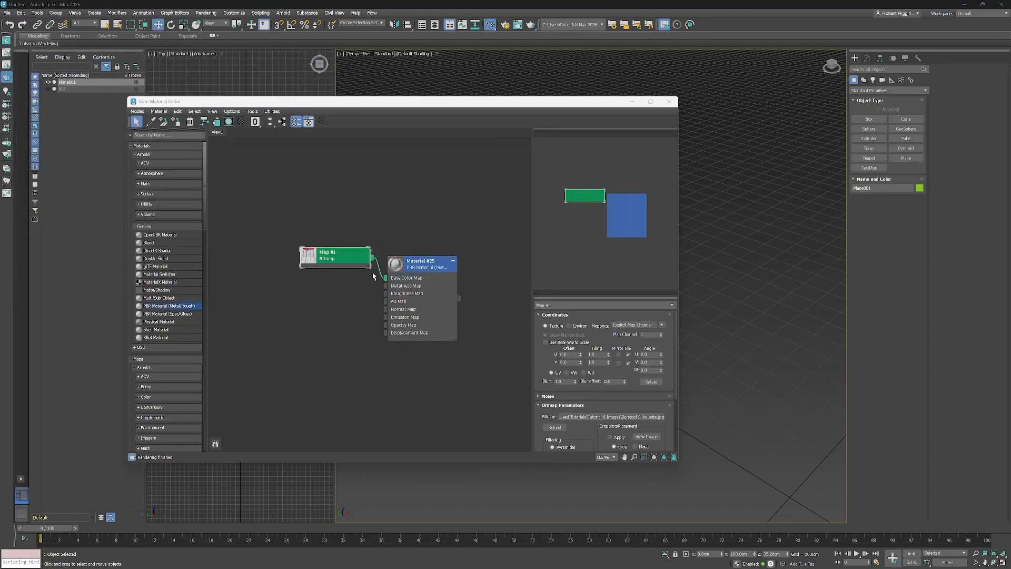
Assign the PBR material to the selected plane and get the material editor out of the way.
double_click(436, 265)
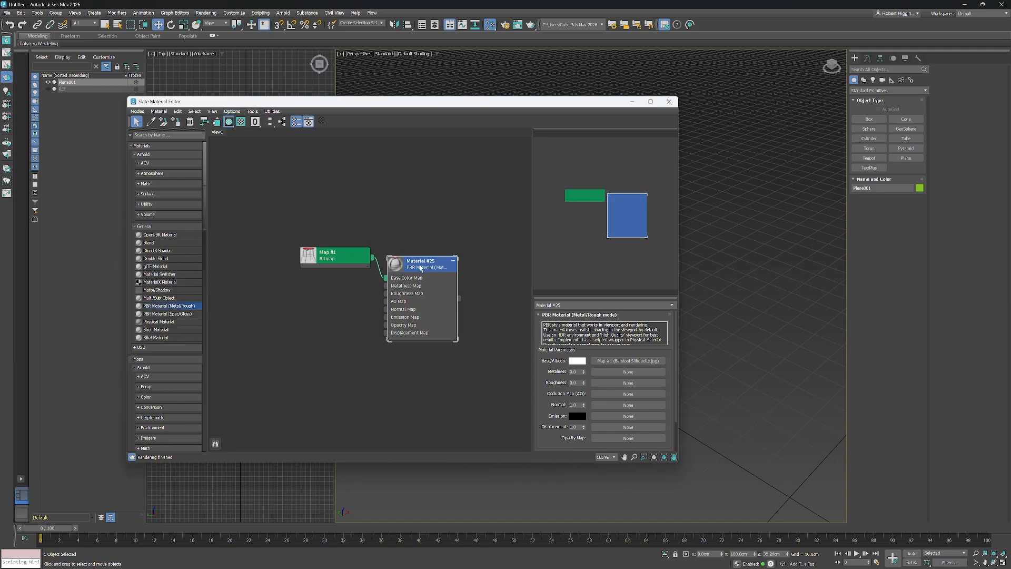
click(176, 122)
drag(387, 102, 387, 127)
click(648, 126)
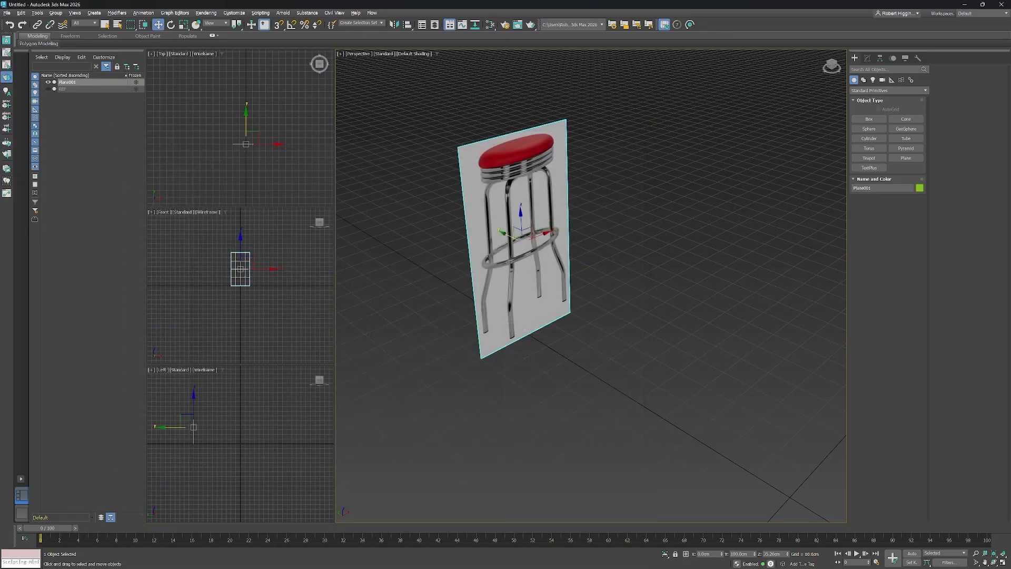
Check the image on the plane and the maximum texture resolutions in the viewport configuration's display performance settings.
alt+middle_drag(532, 295, 525, 304)
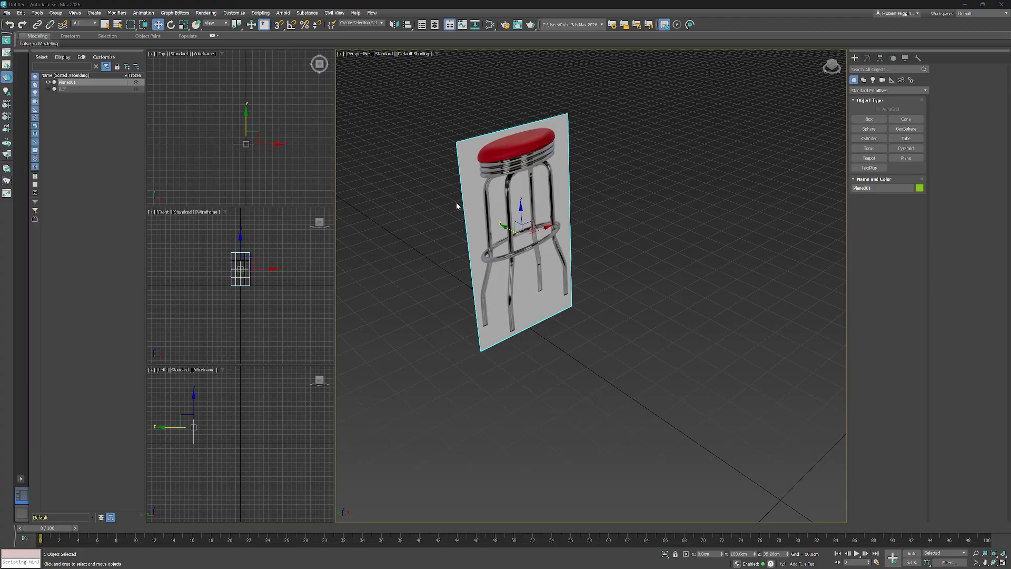
scroll(605, 235, up, 3)
middle_drag(606, 236, 633, 270)
scroll(623, 250, down, 3)
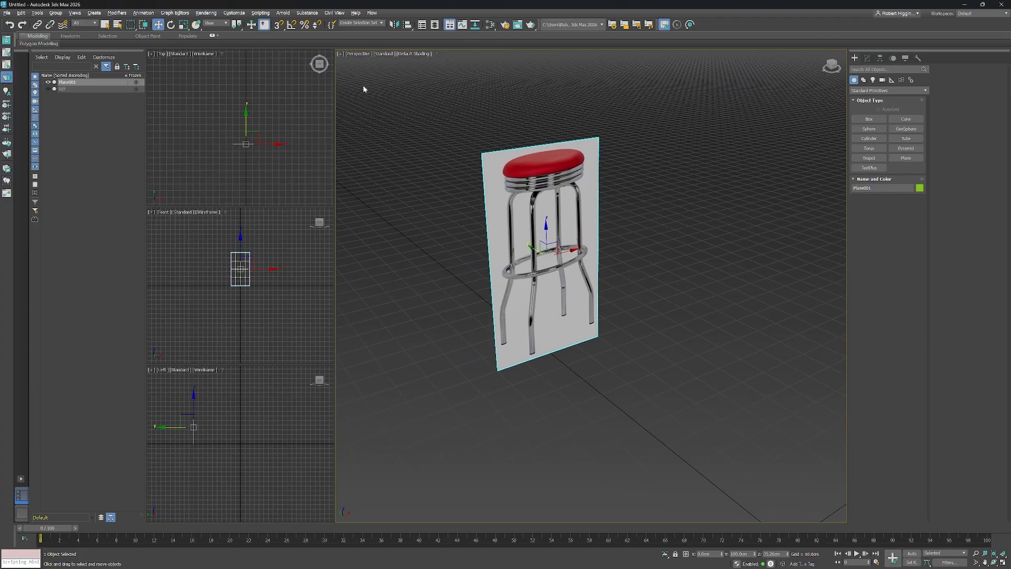
click(341, 54)
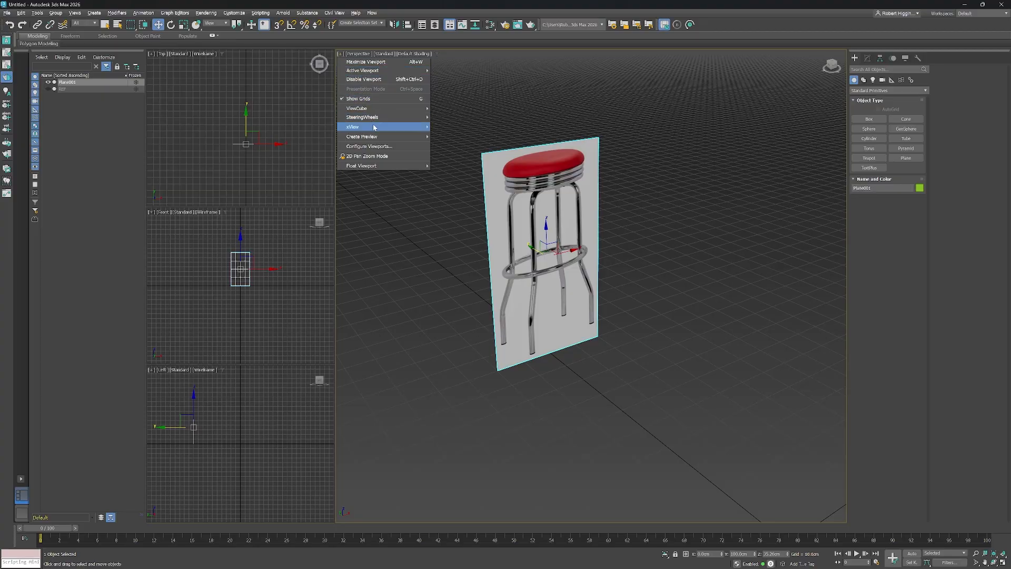
click(379, 146)
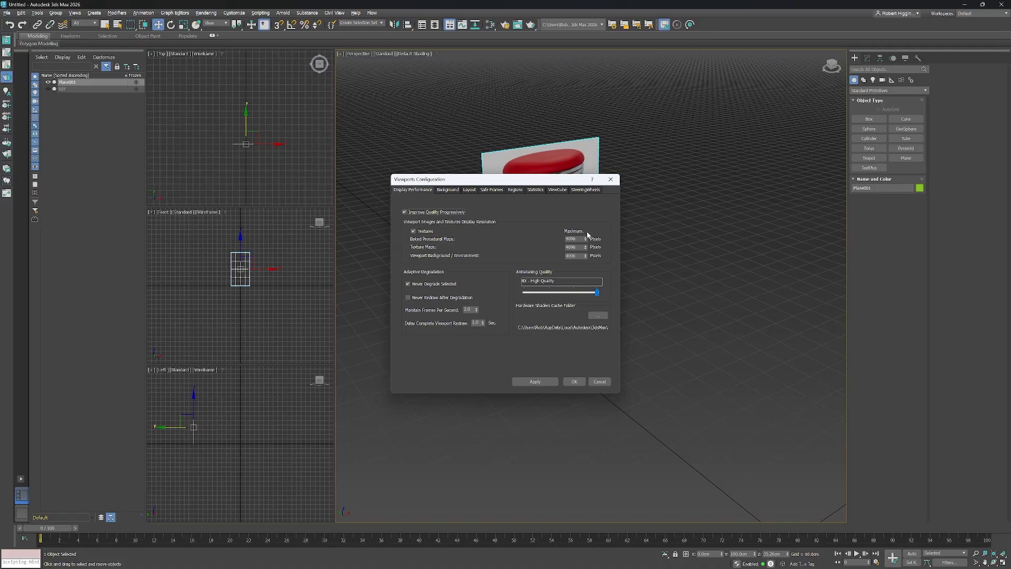
click(573, 381)
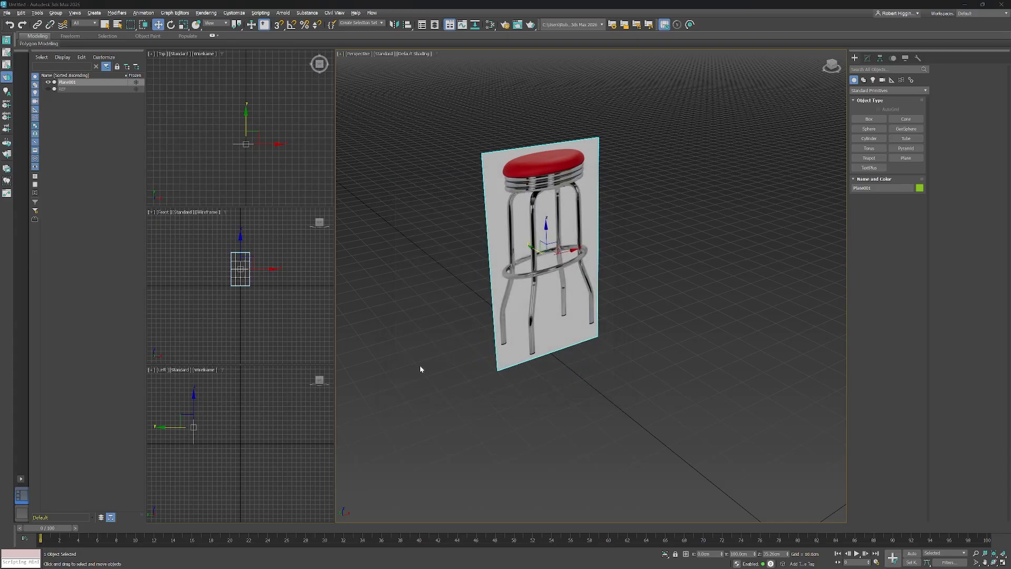
In the plane's object properties, enable Freeze and Backface Cull and disable Show Frozen in Gray.
middle_drag(656, 358, 667, 356)
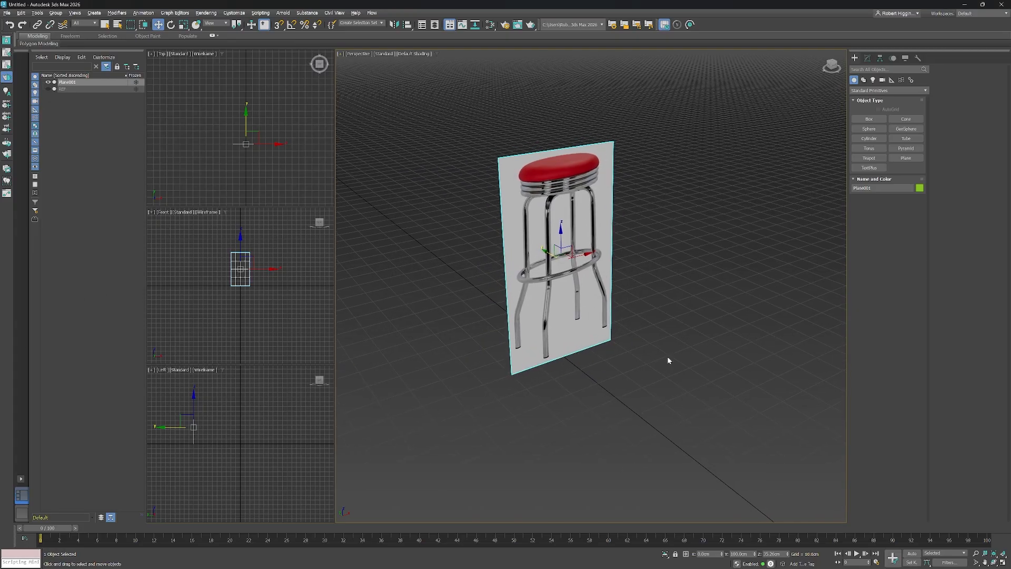
right_click(528, 248)
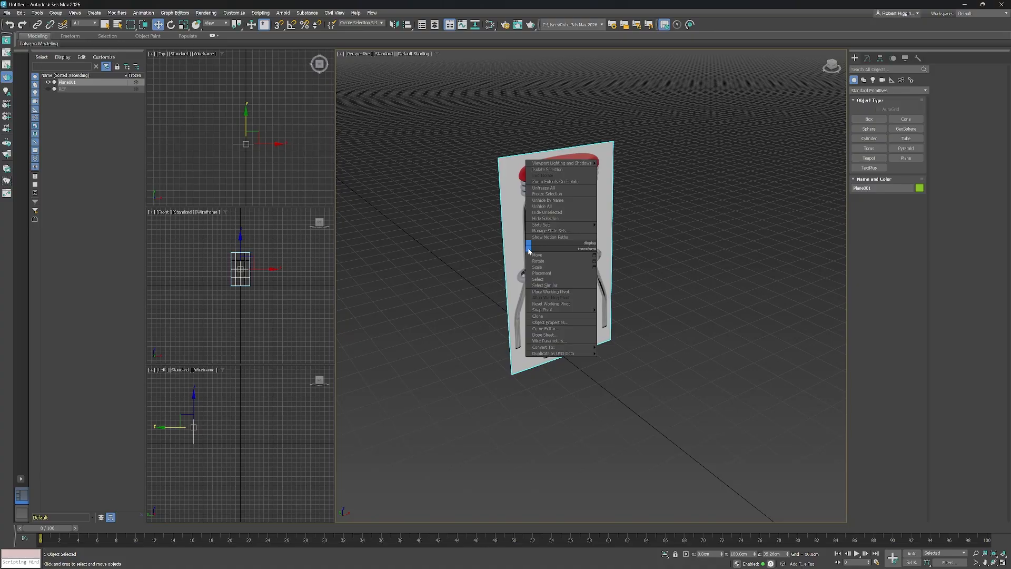
click(559, 322)
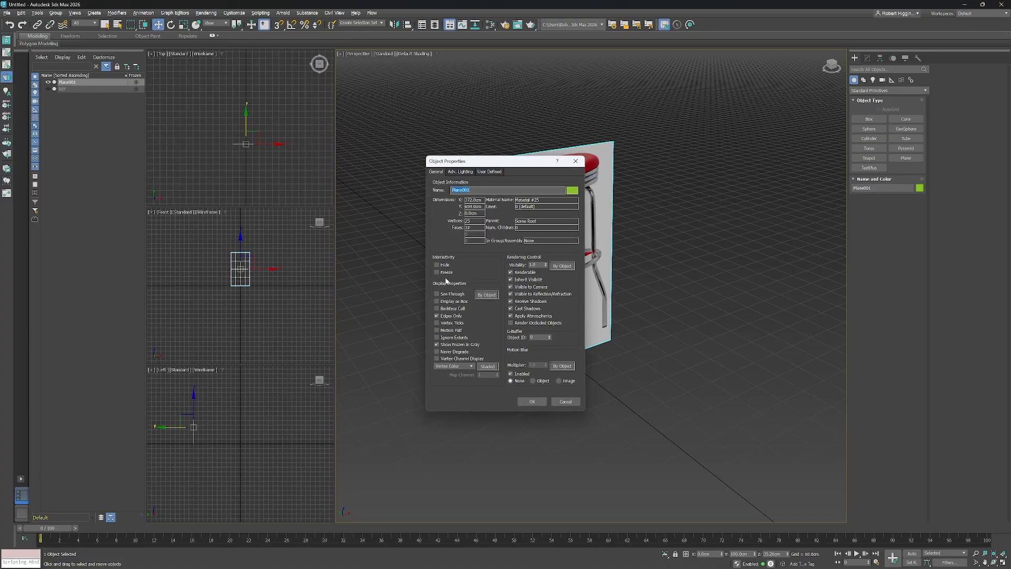
click(436, 272)
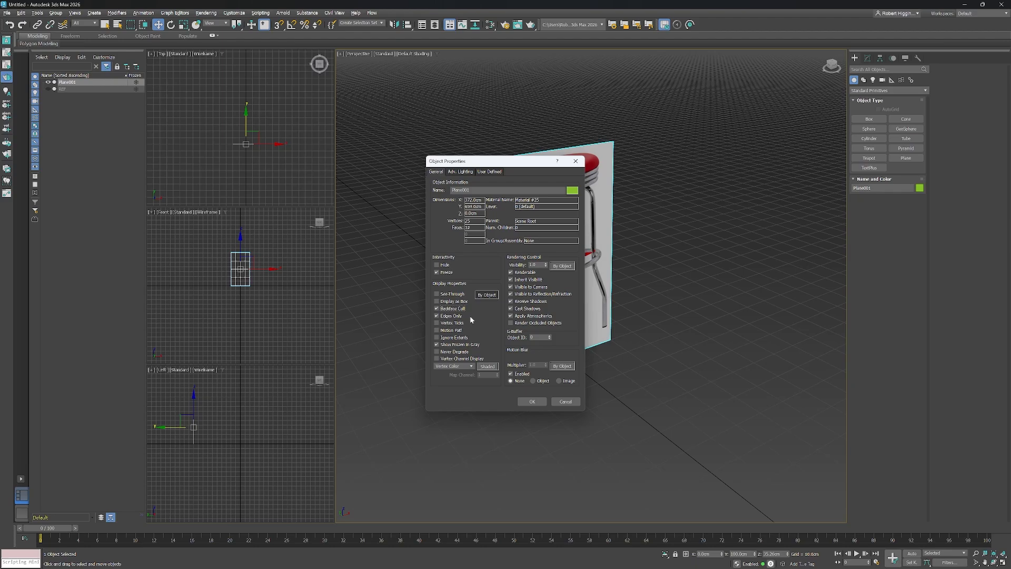
click(436, 345)
click(530, 399)
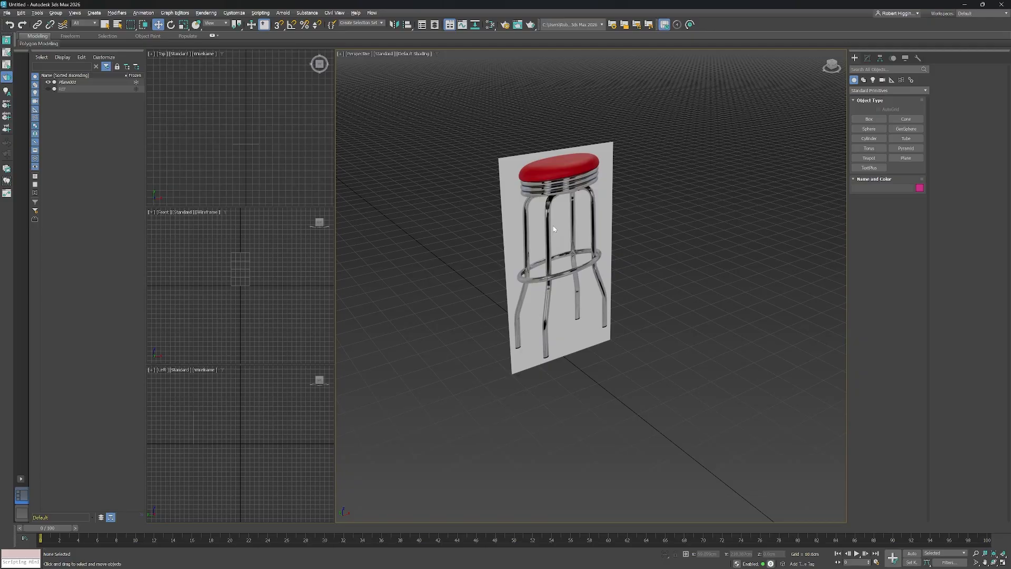
mouse_move(589, 330)
alt+middle_down()
mouse_move(679, 323)
mouse_move(592, 325)
alt+middle_up()
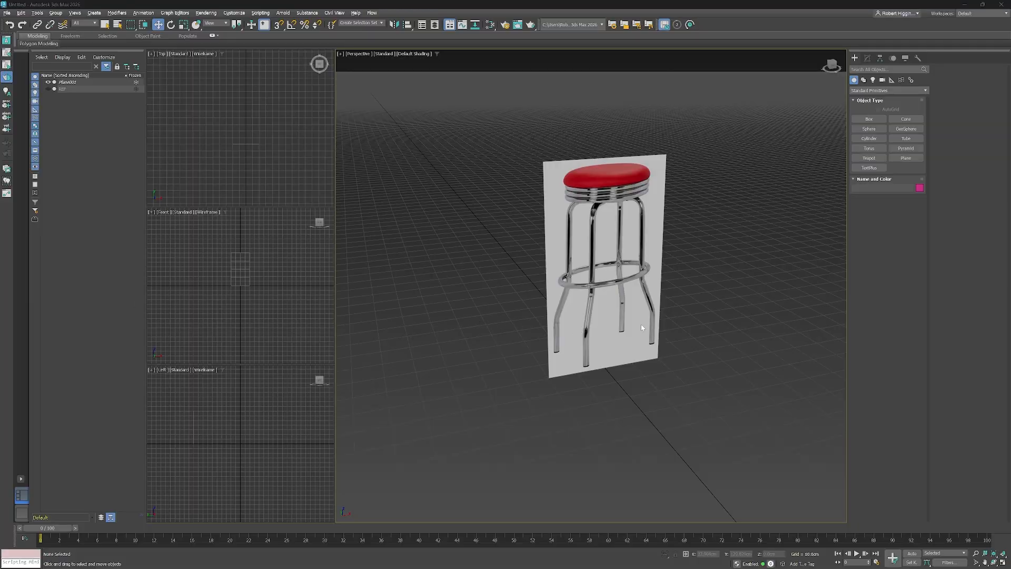
In the front view, trace the stool's outer left leg with a seven-point Line from its foot up to beneath the seat.
middle_drag(688, 338, 663, 338)
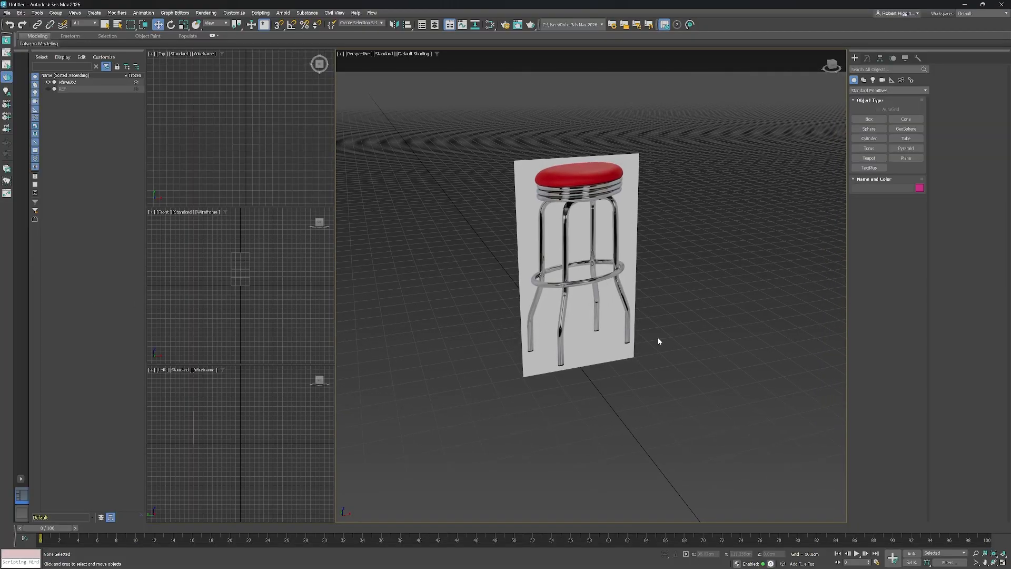
key(f)
scroll(585, 243, up, 10)
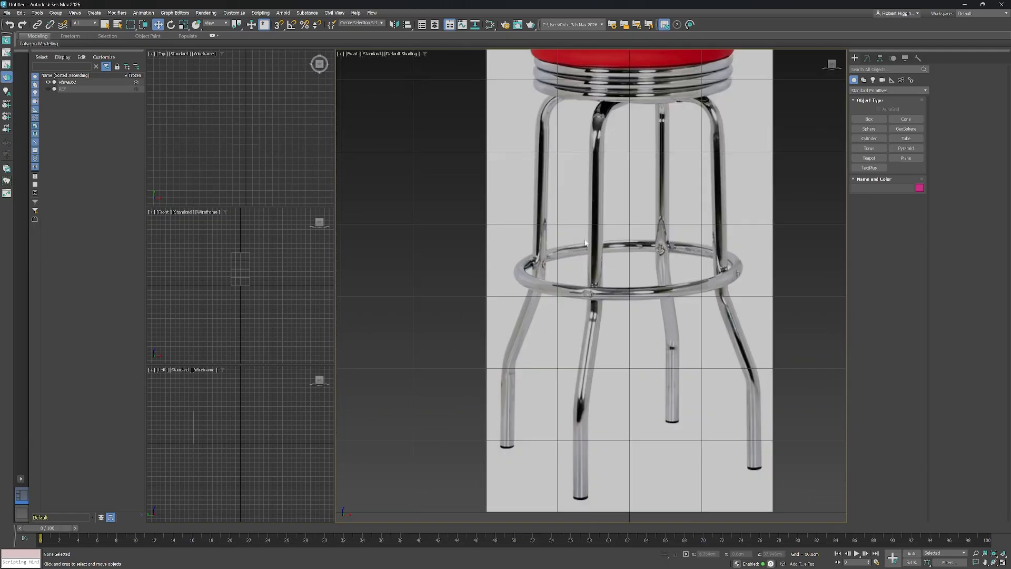
middle_drag(647, 279, 637, 295)
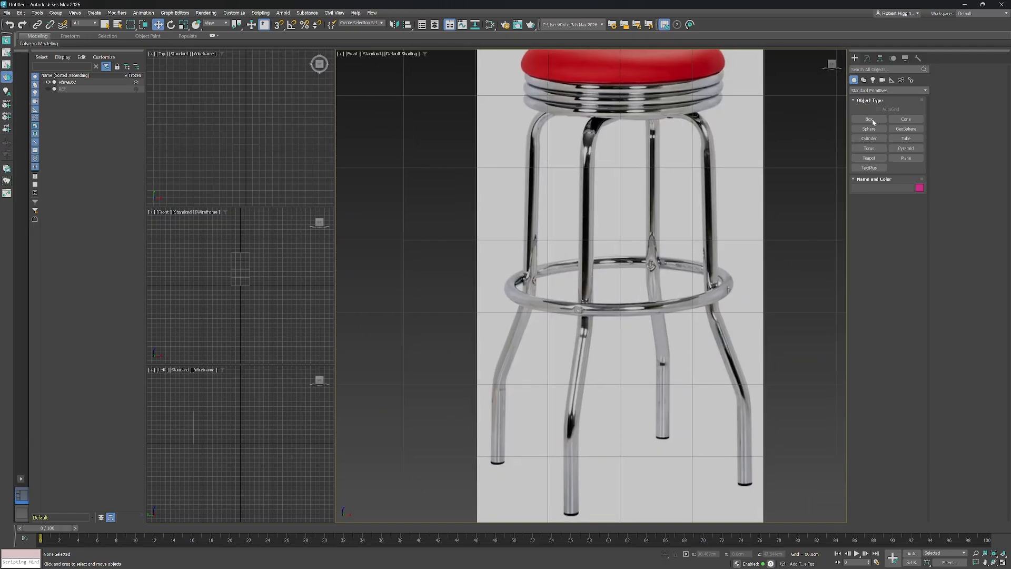
click(863, 80)
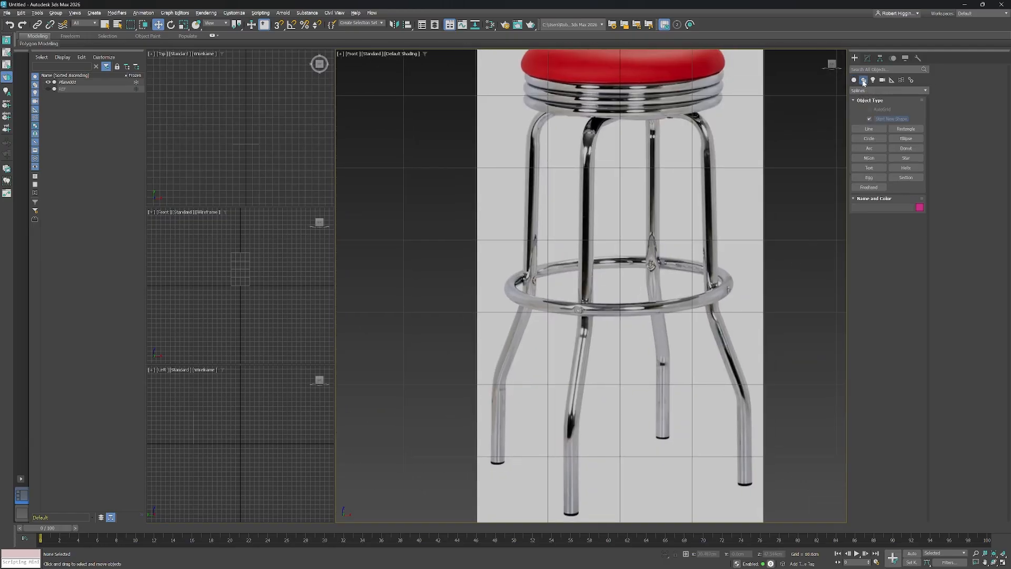
click(869, 130)
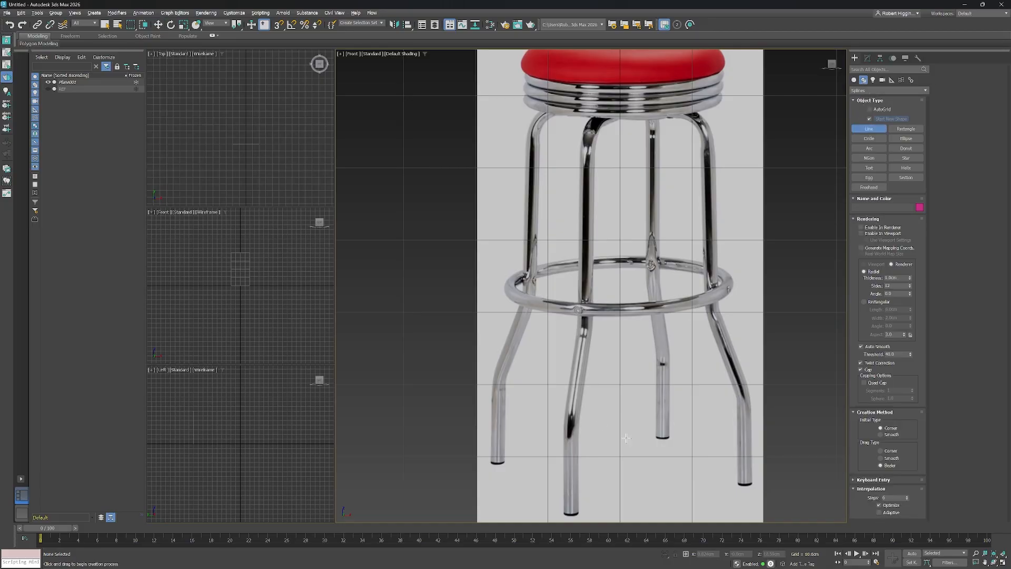
middle_drag(626, 438, 600, 434)
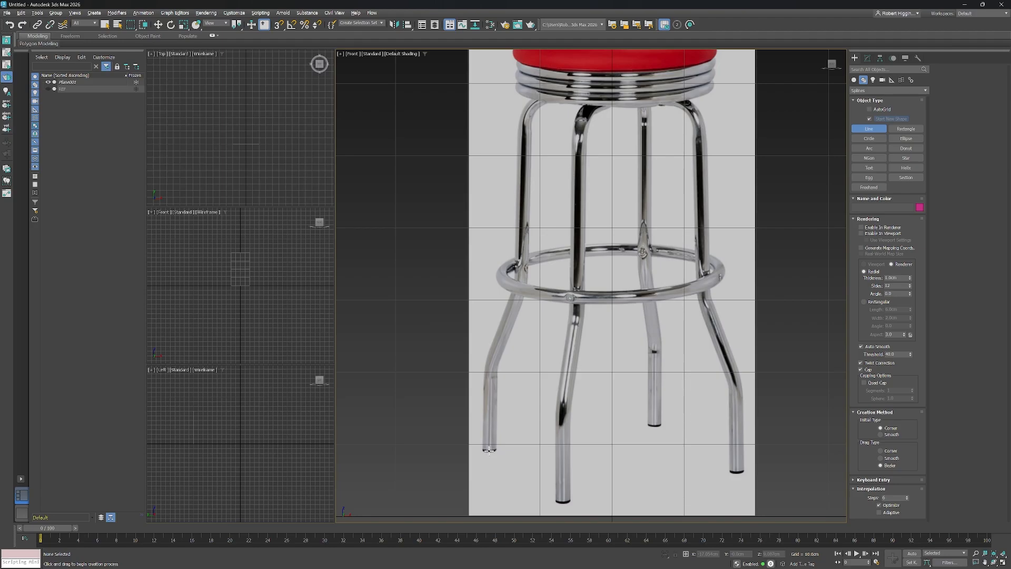
click(489, 450)
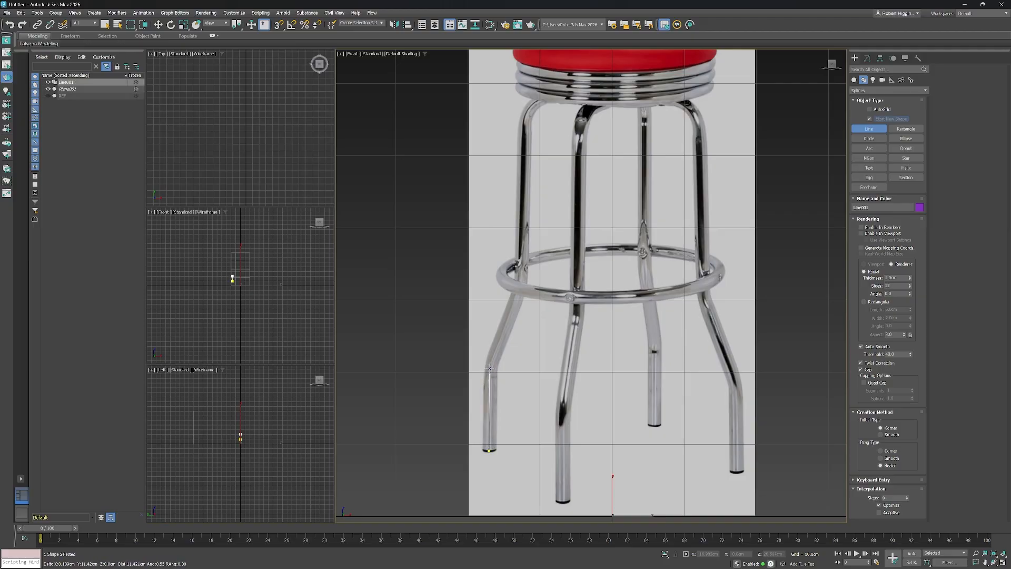
click(490, 367)
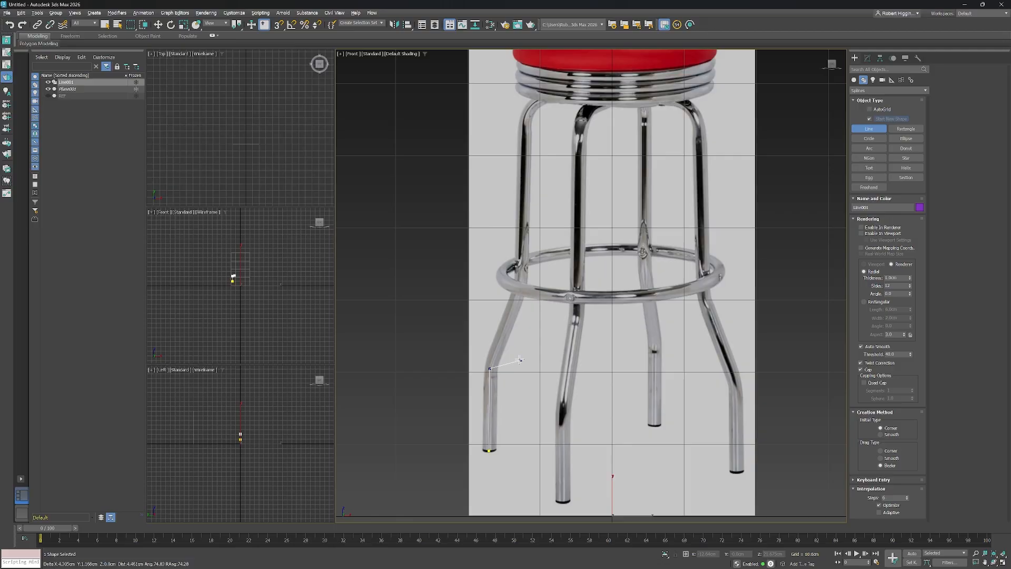
click(520, 284)
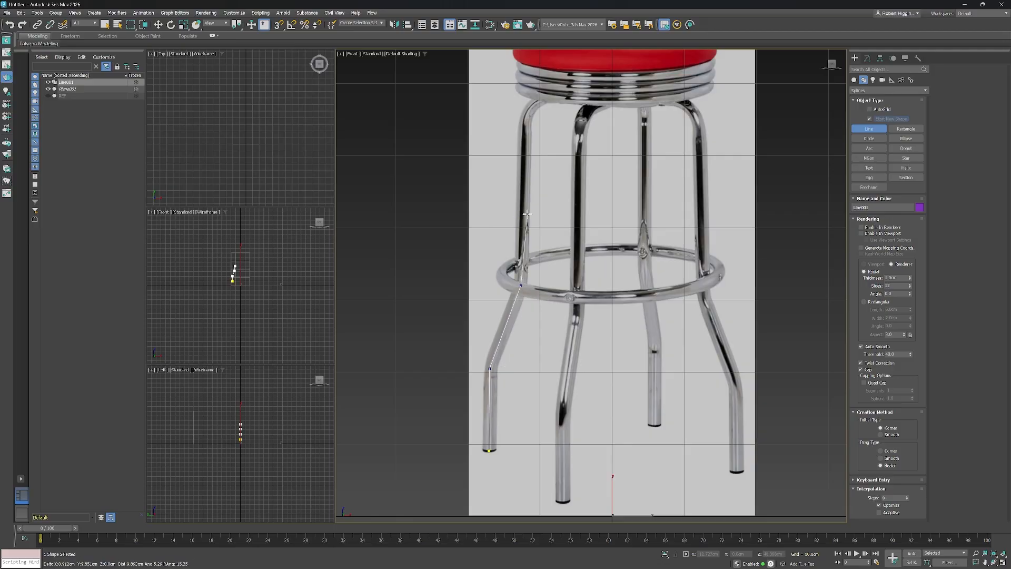
click(524, 123)
click(533, 106)
click(550, 97)
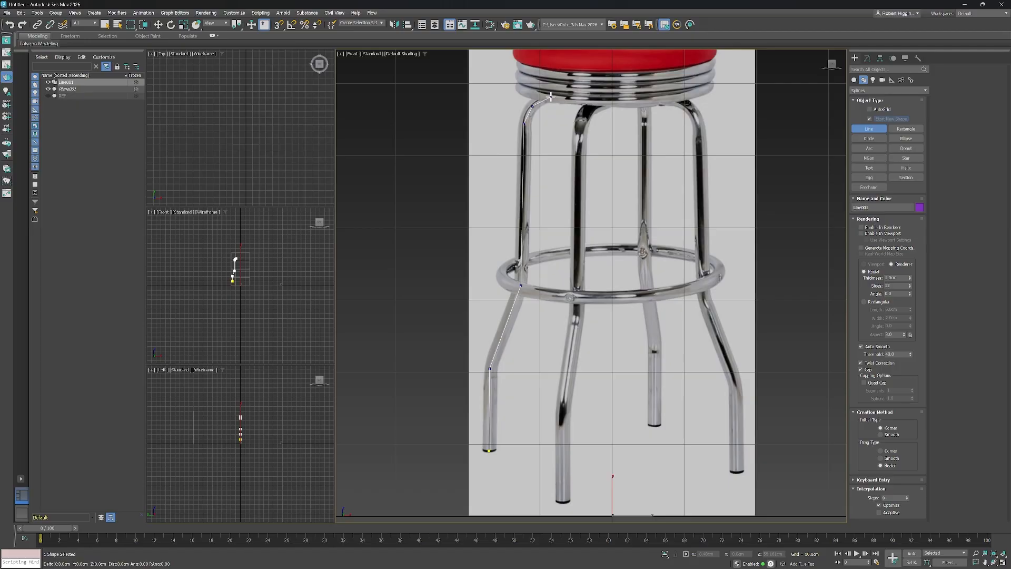
click(596, 96)
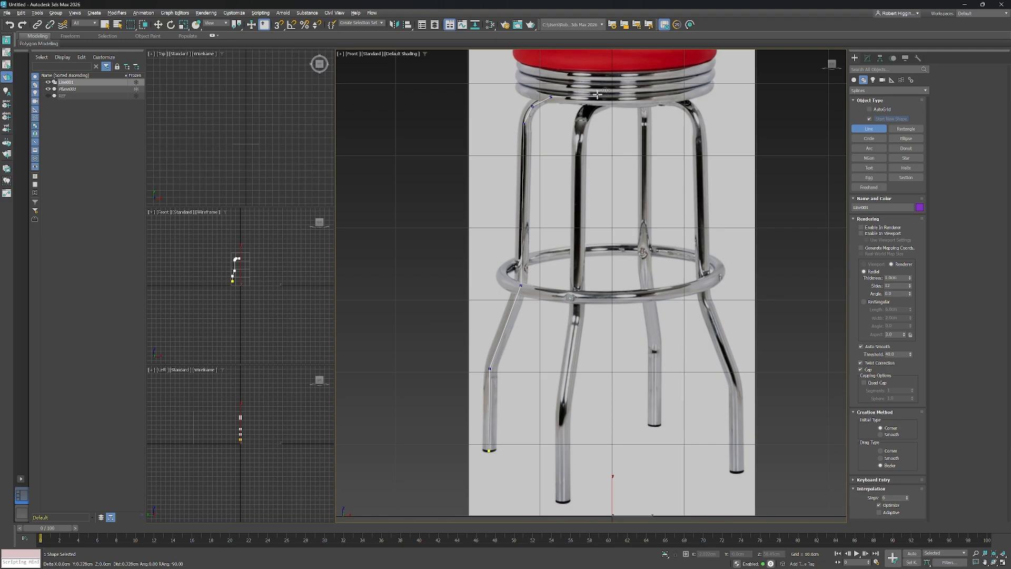
right_click(584, 138)
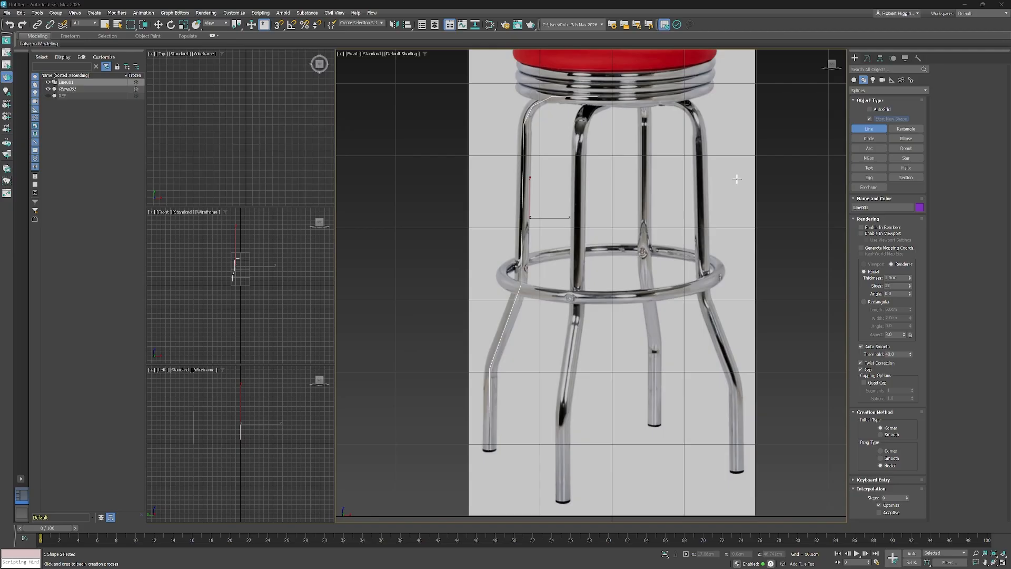
right_click(773, 175)
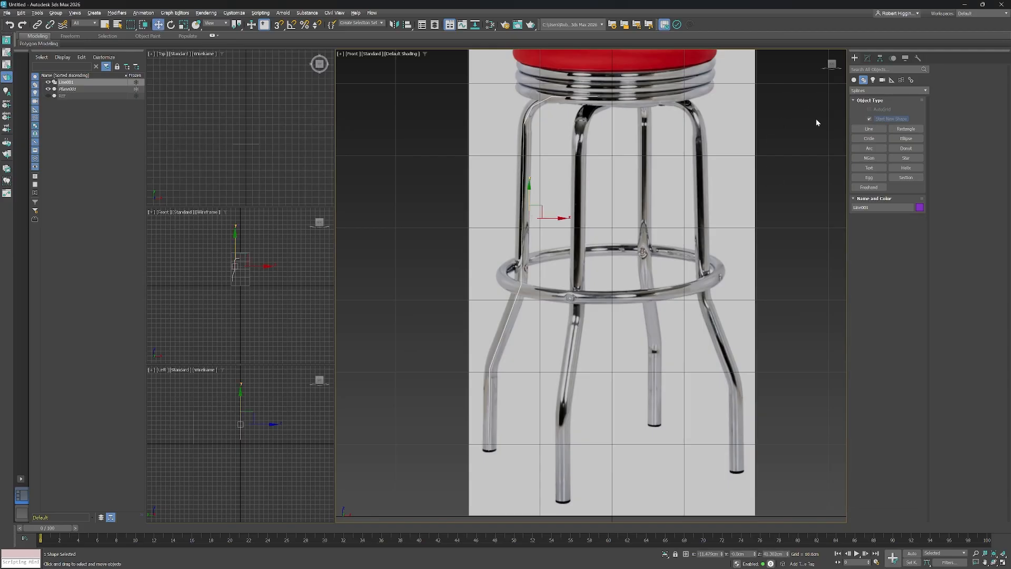
Set the leg spline's radial thickness to 2 cm and enable its rendering in the viewport.
click(869, 58)
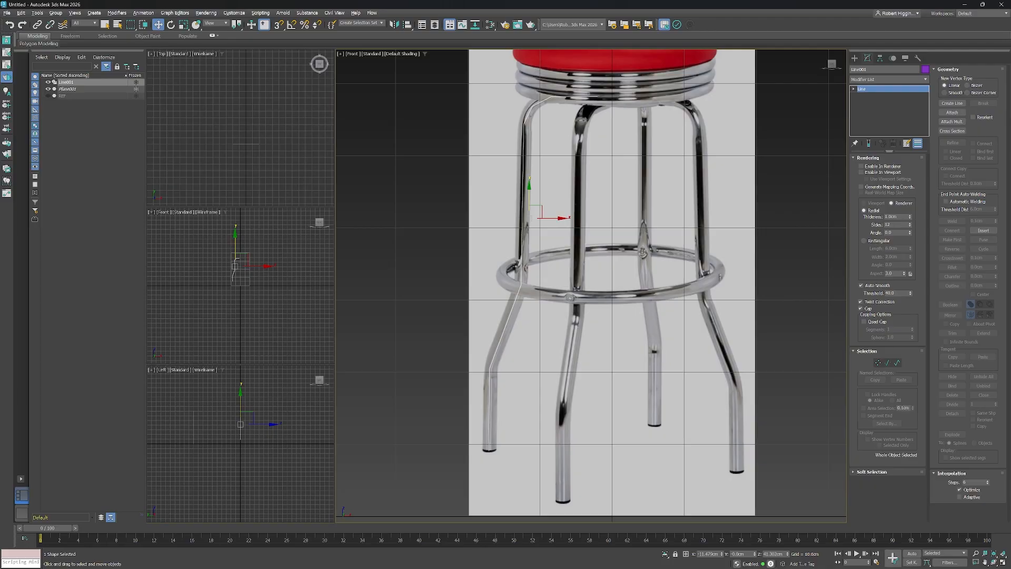
click(893, 216)
text(2)
key(Return)
click(862, 172)
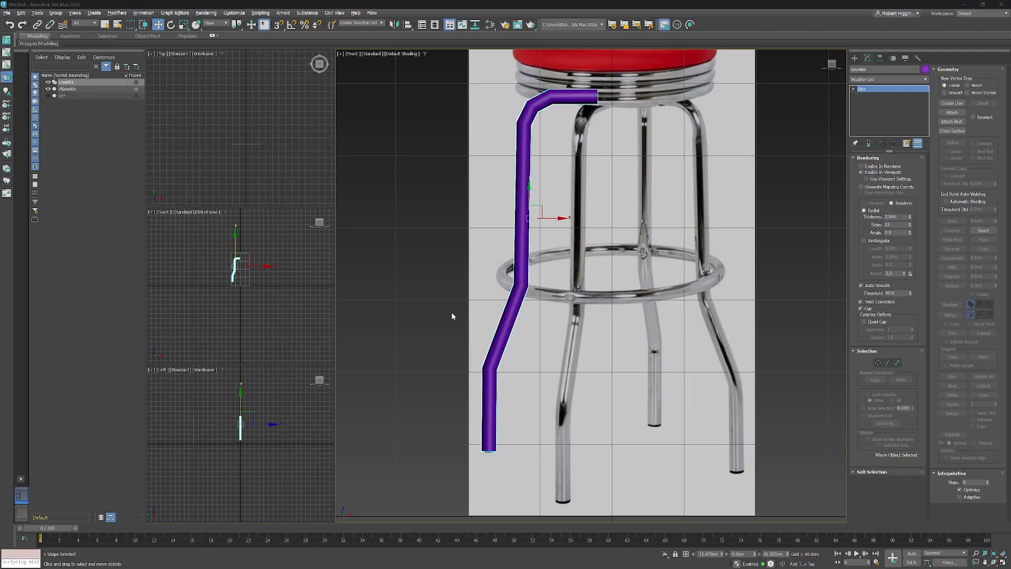
Set the leg tube's sides to 6 and turn on edged faces in the front view.
double_click(895, 224)
text(6)
key(Return)
middle_drag(615, 262, 625, 266)
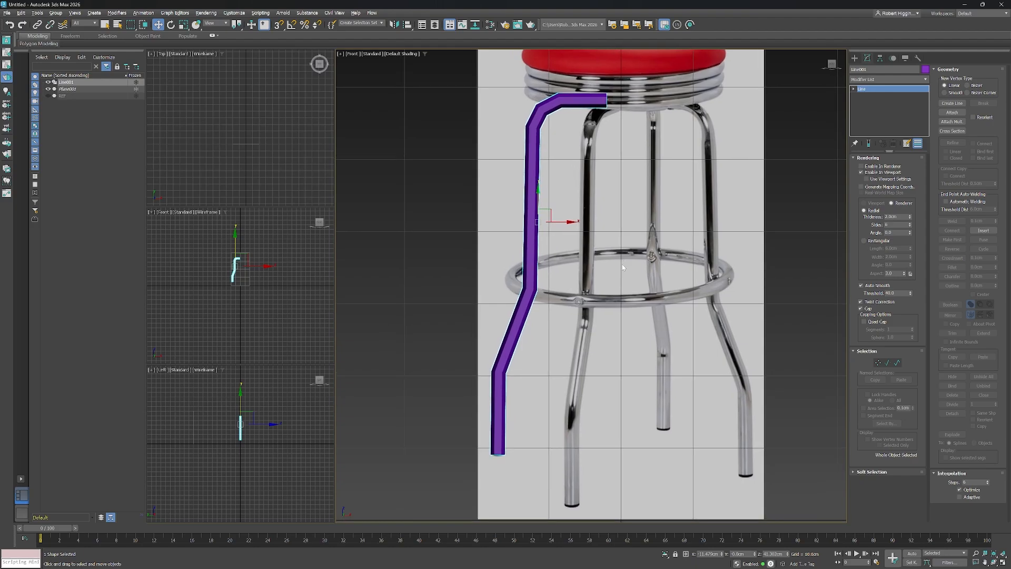
key(F4)
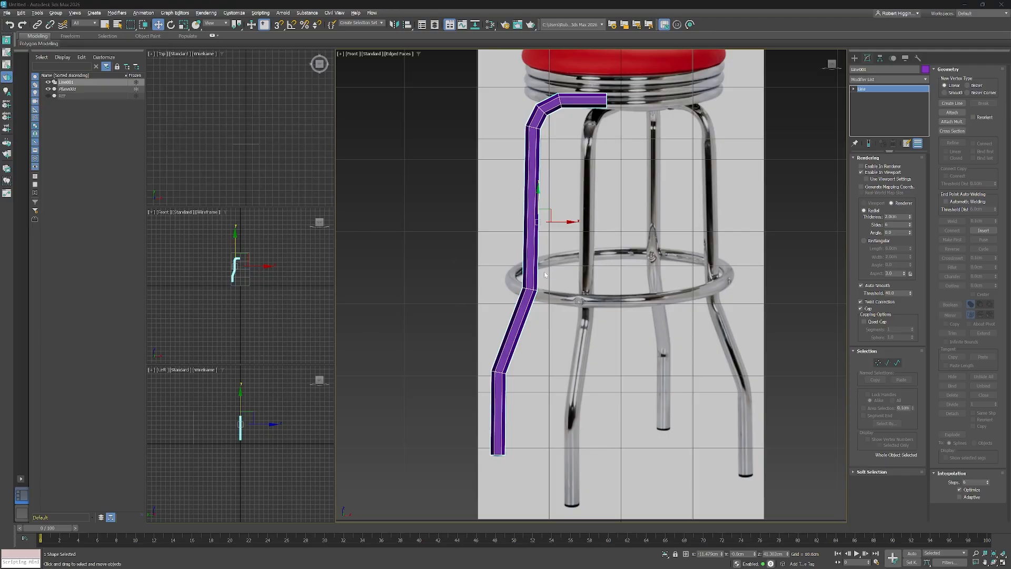
Enter vertex editing on the leg spline, check its bend vertices, and disable the spline's rendering in the viewport.
click(878, 363)
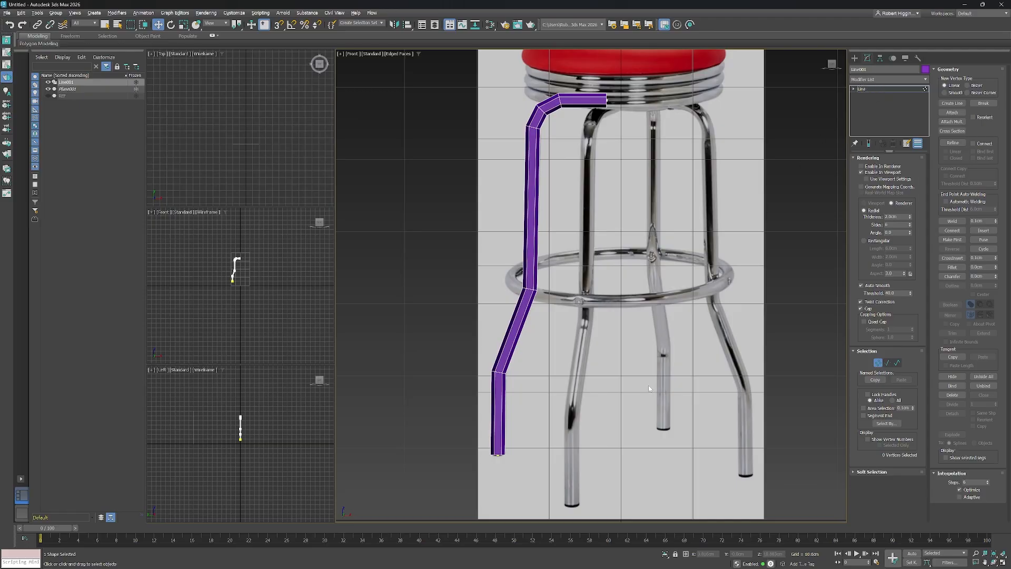
click(497, 372)
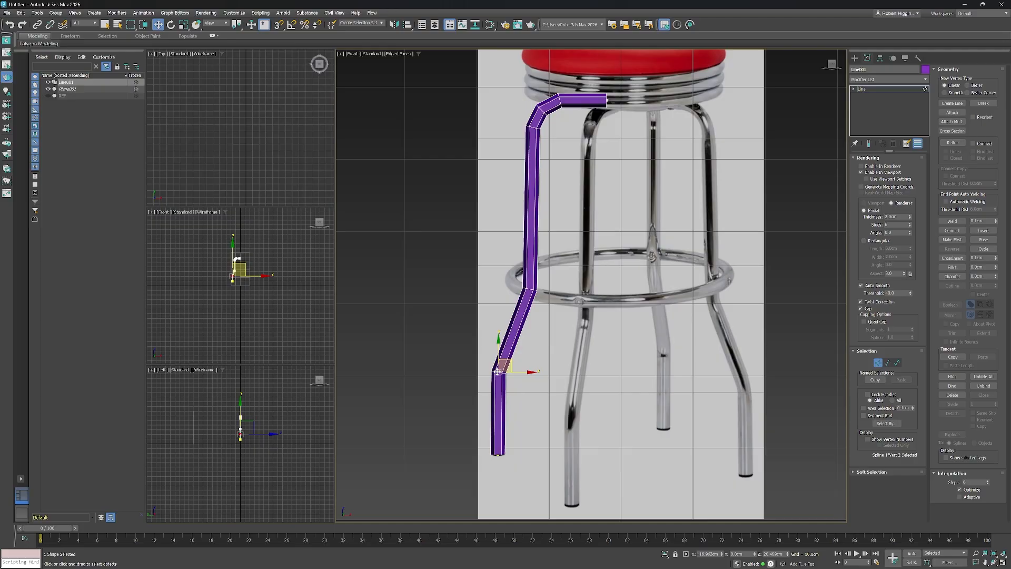
click(530, 287)
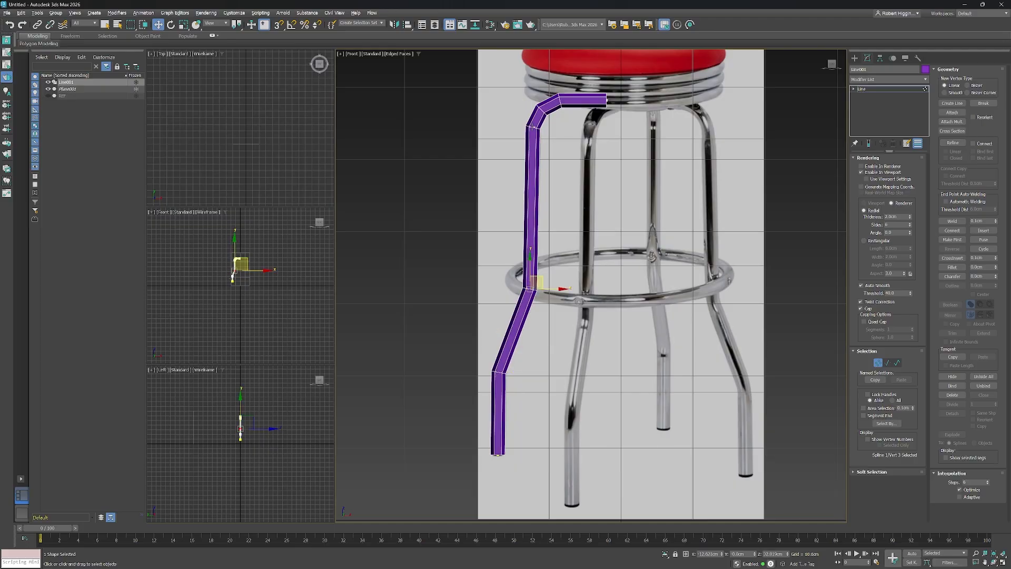
click(534, 123)
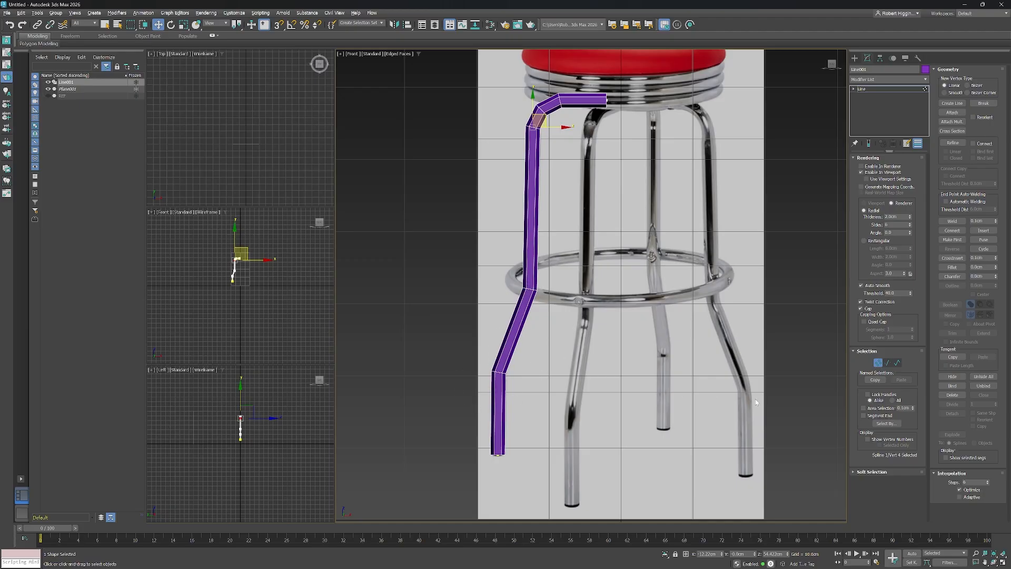
click(862, 172)
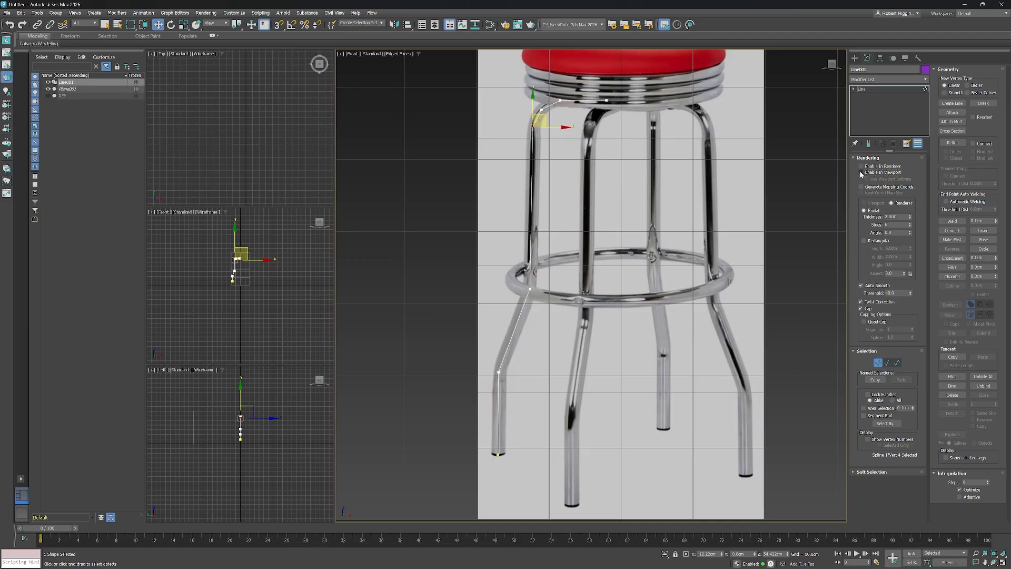
Convert the vertex at the leg's lower bend from a corner to a Bezier vertex.
click(499, 371)
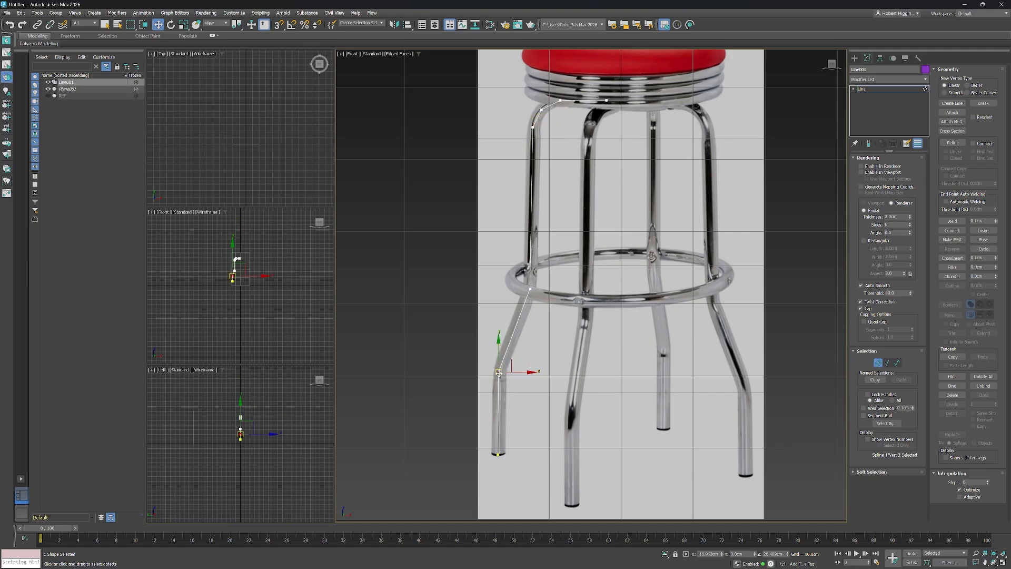
scroll(498, 372, up, 5)
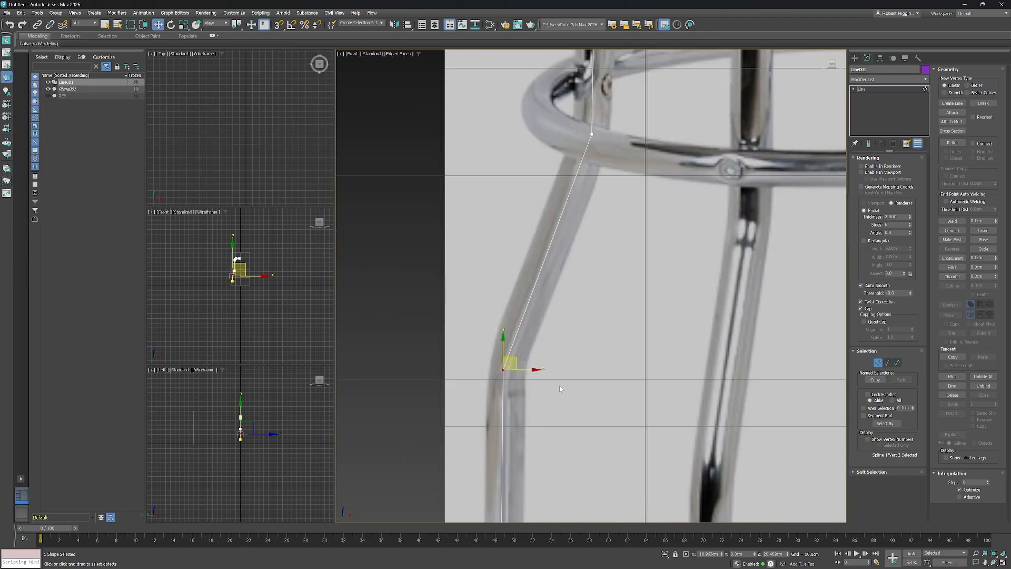
middle_drag(544, 384, 574, 334)
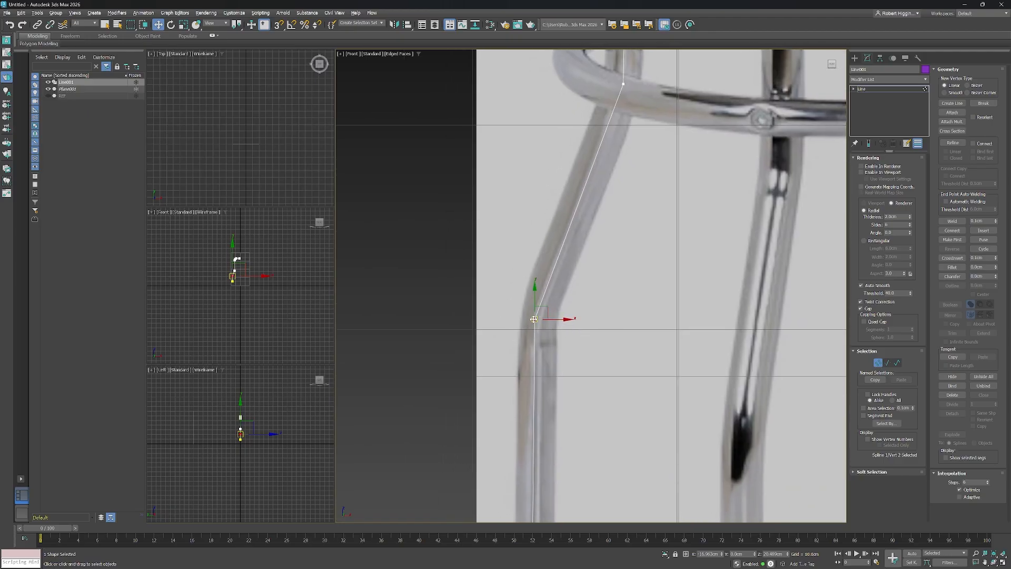
right_click(534, 319)
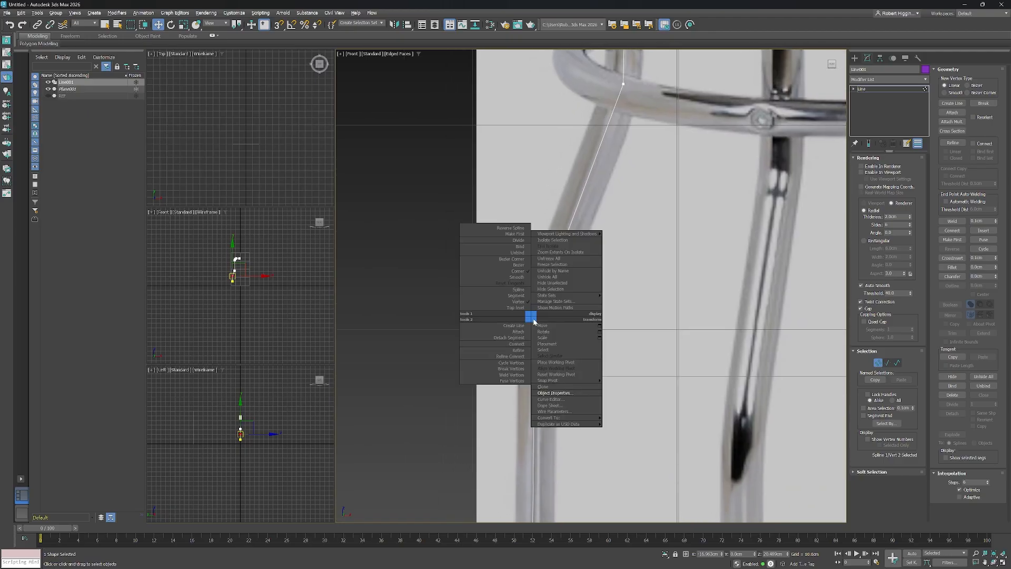
click(519, 265)
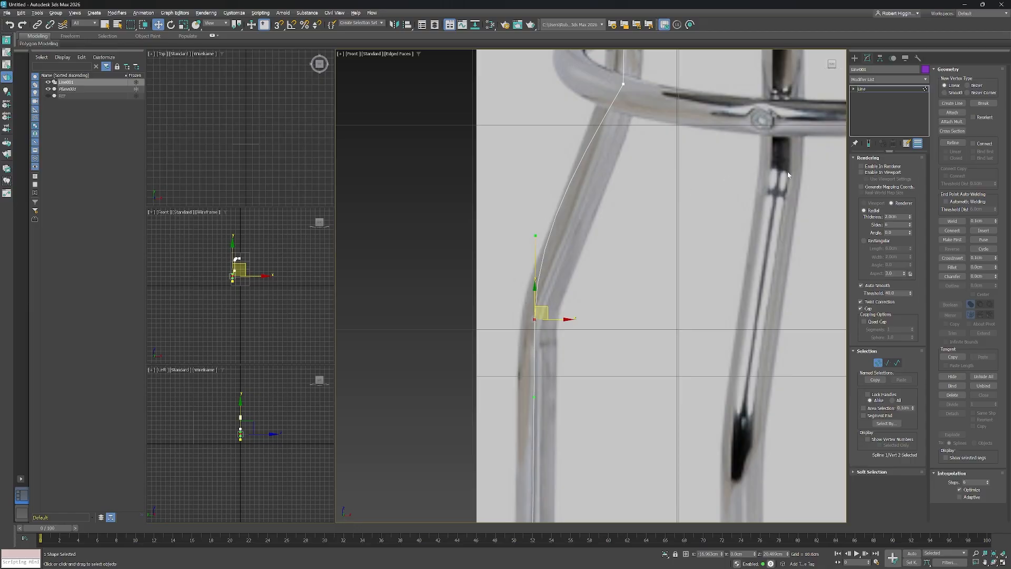
Preview the curved leg as a tube, and shorten the lower bend vertex's Bezier handles to fit the reference leg.
click(861, 172)
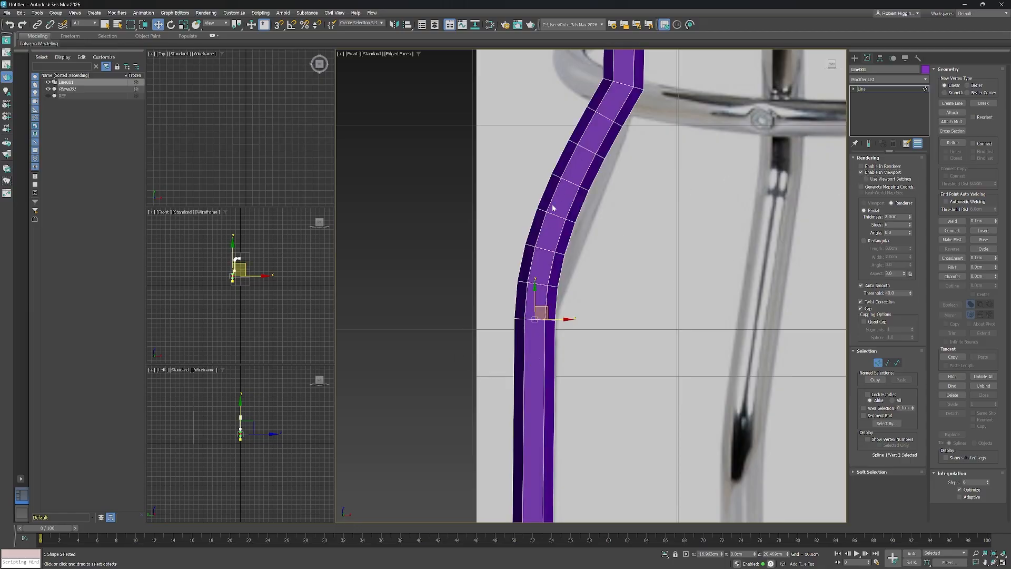
click(861, 172)
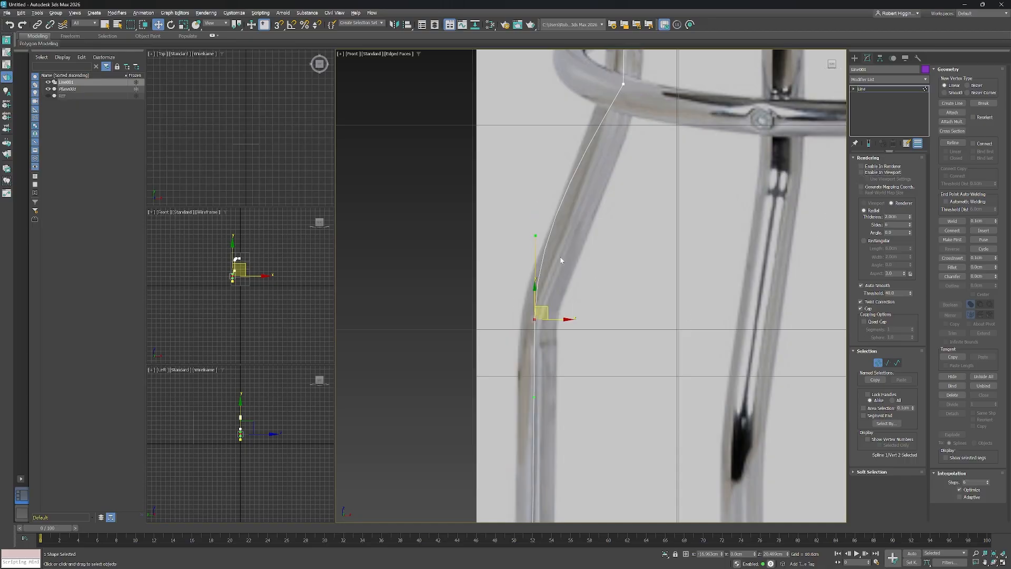
drag(535, 235, 549, 308)
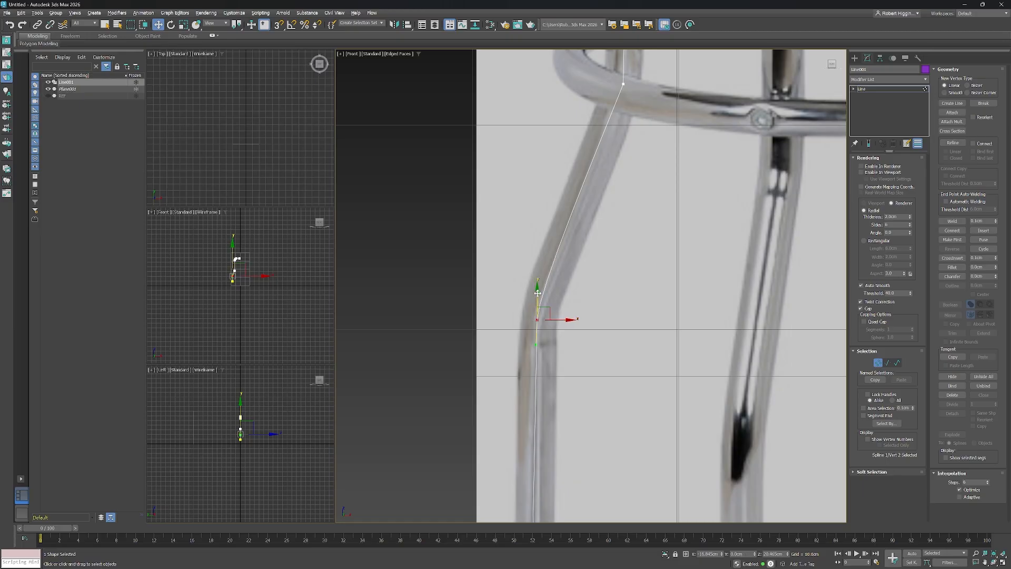
drag(537, 293, 536, 294)
Nudge the leg's foot vertex and the lower bend vertex horizontally to line the spline up with the reference leg.
scroll(617, 337, down, 3)
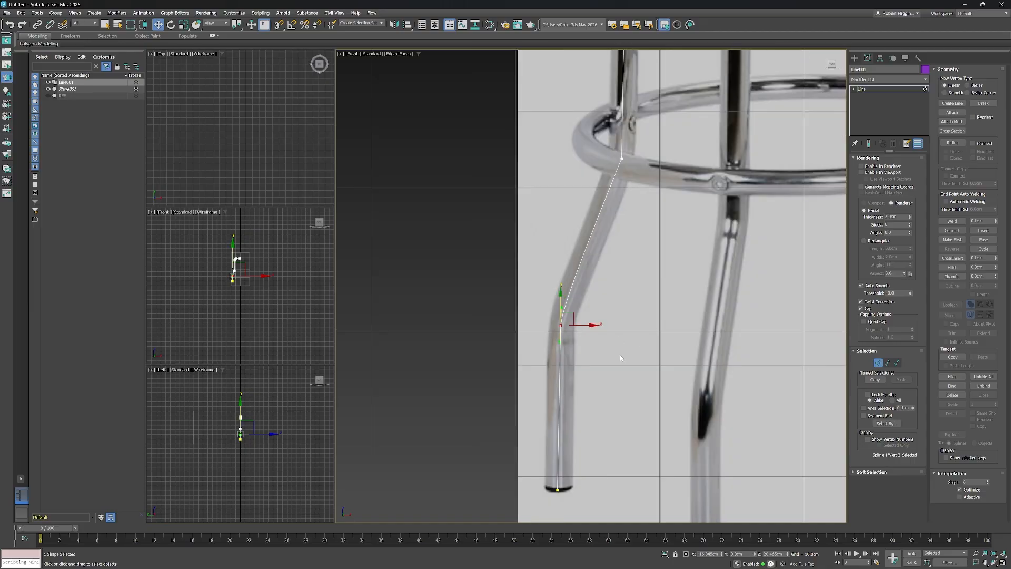
scroll(626, 374, up, 3)
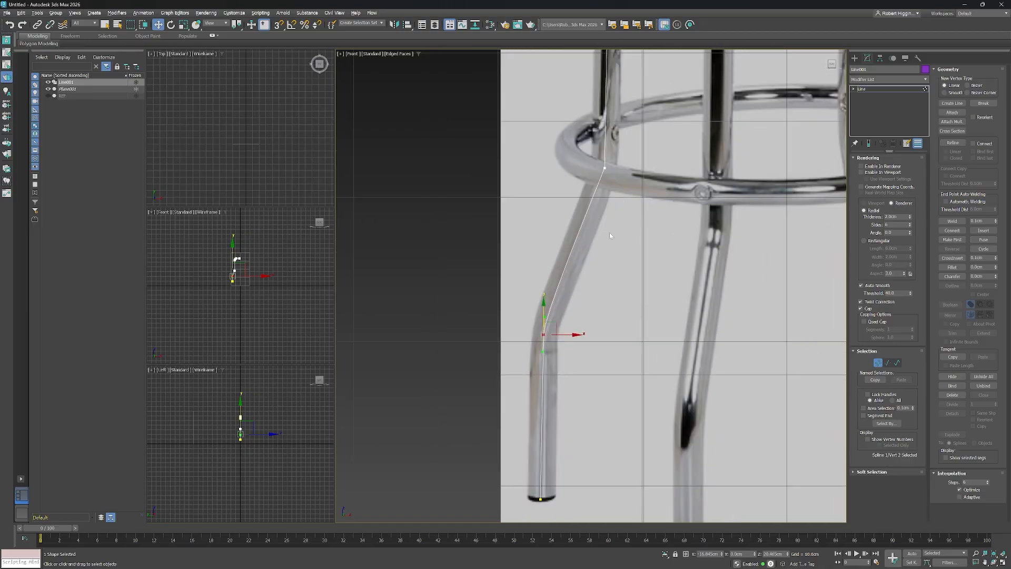
middle_drag(587, 402, 596, 280)
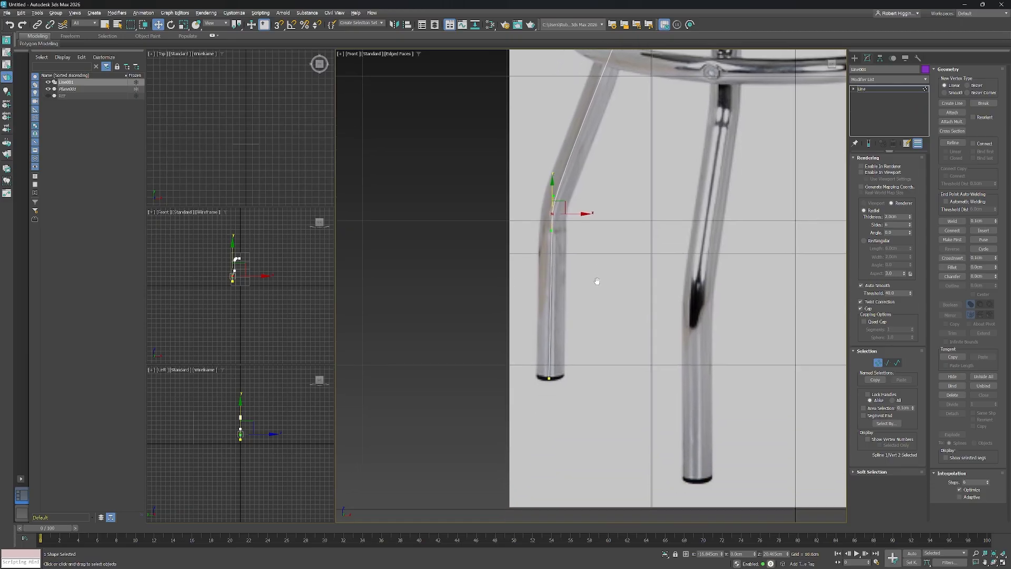
scroll(559, 406, up, 2)
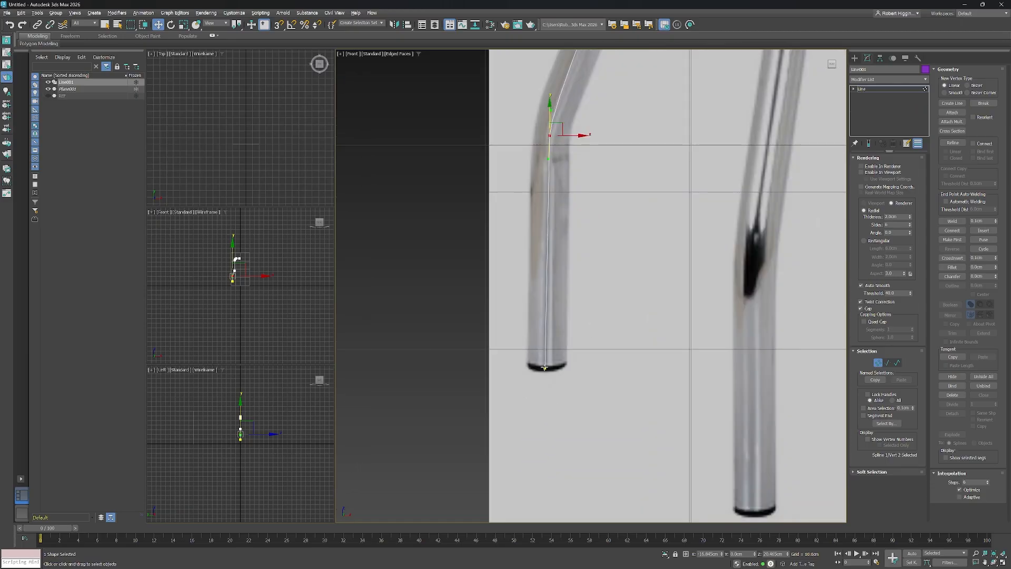
click(545, 367)
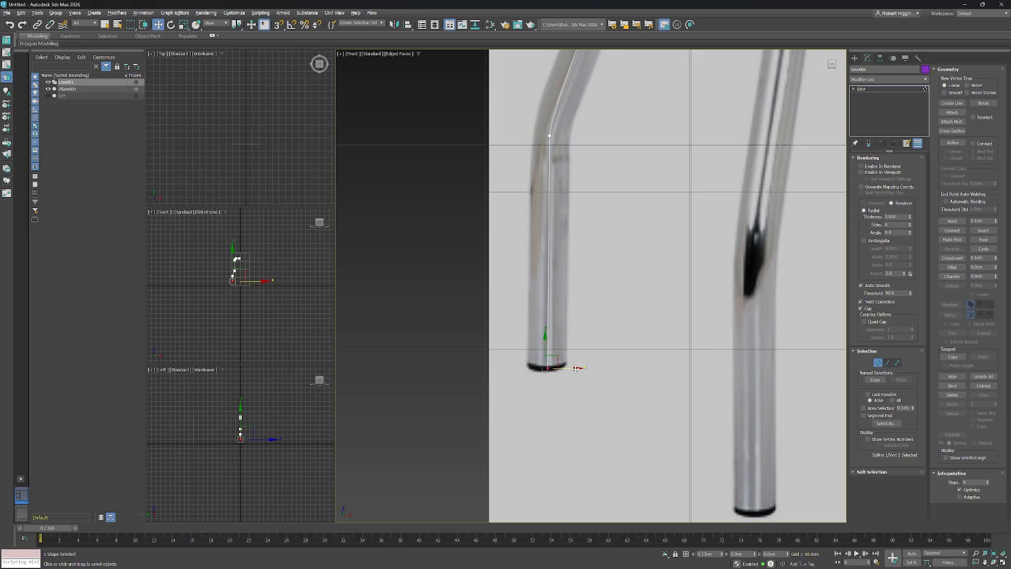
drag(575, 368, 576, 369)
click(548, 137)
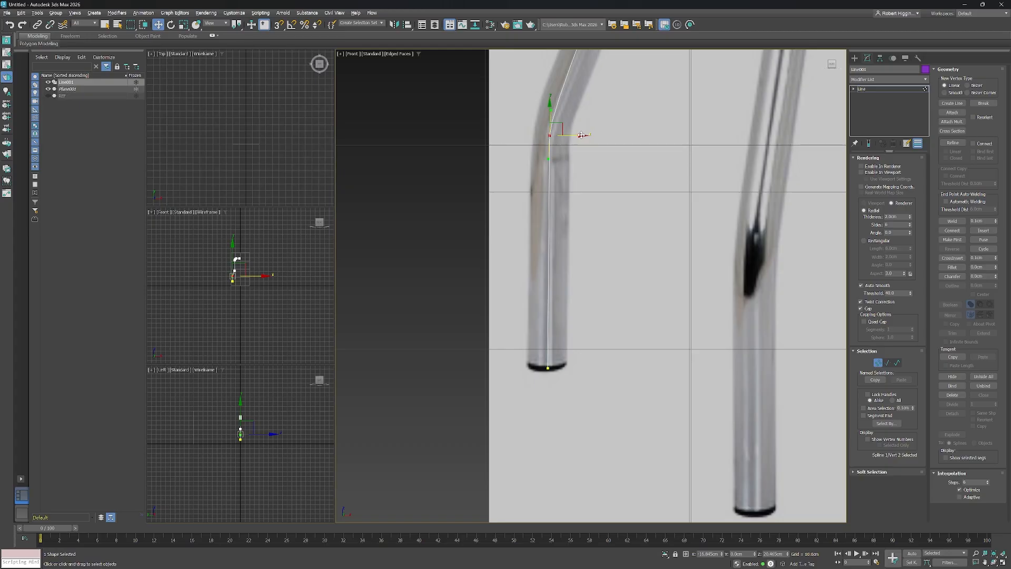
drag(581, 135, 582, 134)
Convert the leg vertex at the footrest ring from a corner to a Bezier vertex.
scroll(546, 171, down, 5)
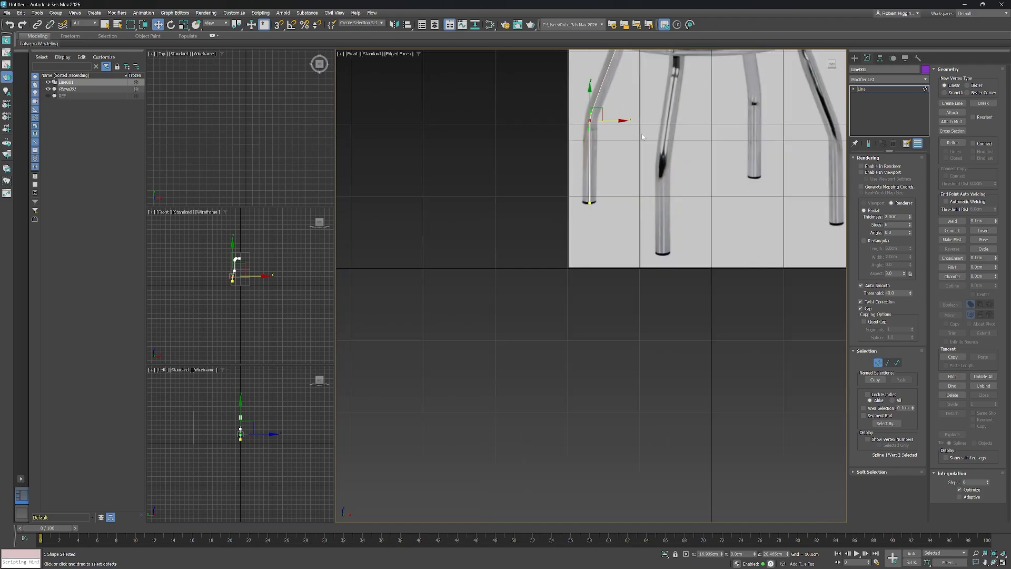
scroll(642, 135, up, 3)
middle_drag(657, 126, 630, 324)
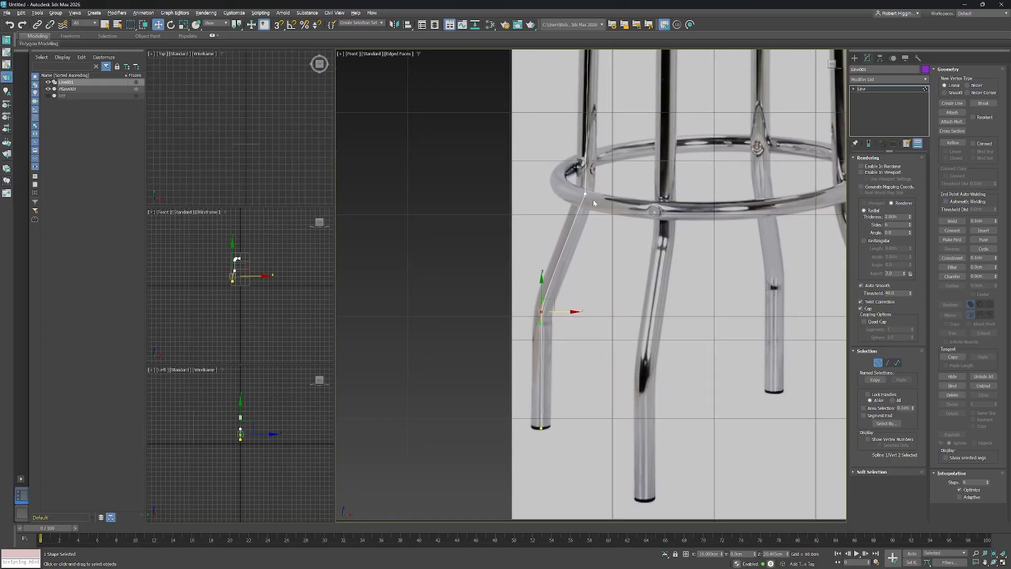
scroll(594, 202, up, 3)
middle_drag(624, 255, 569, 281)
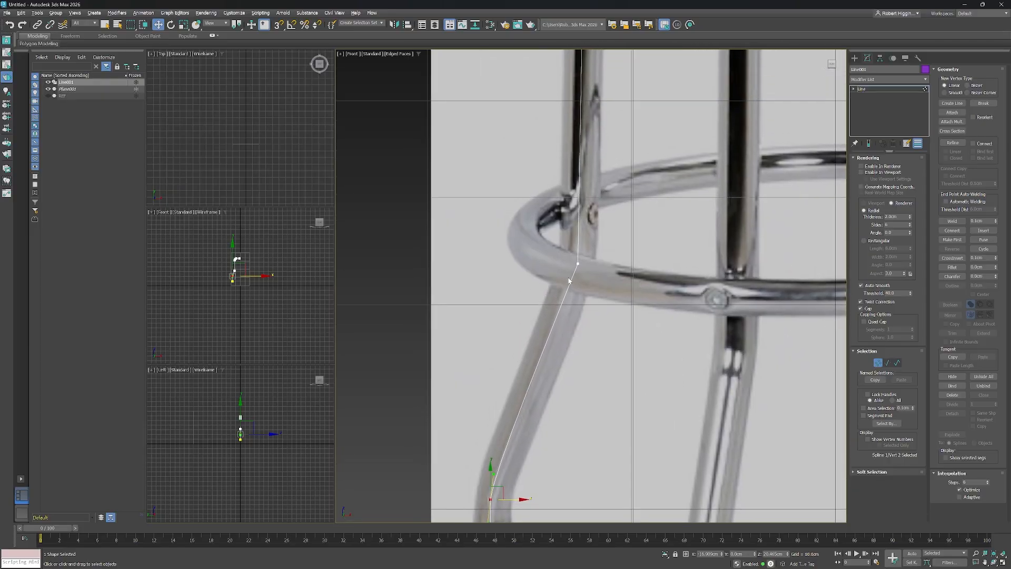
click(578, 264)
right_click(576, 261)
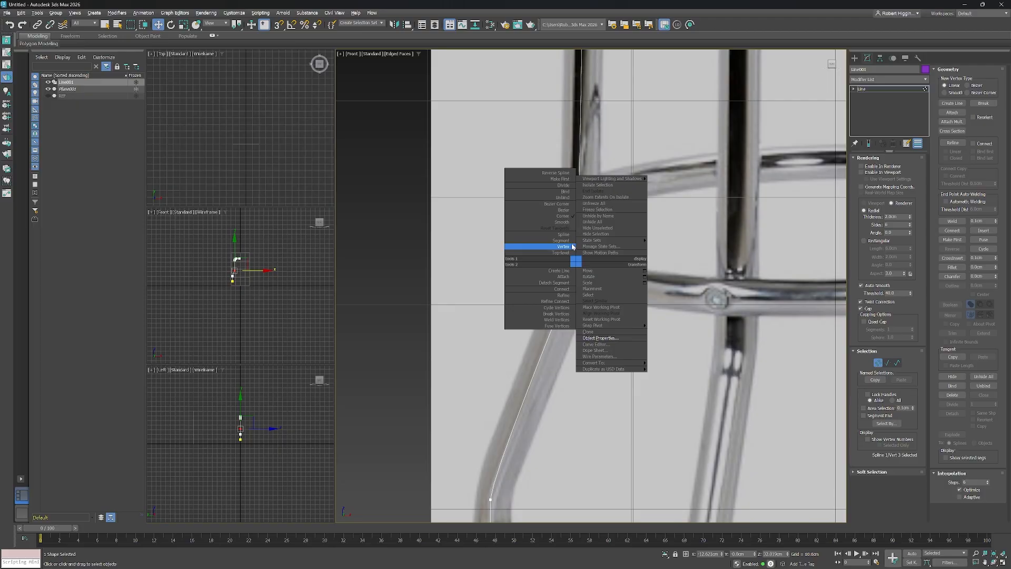
click(564, 210)
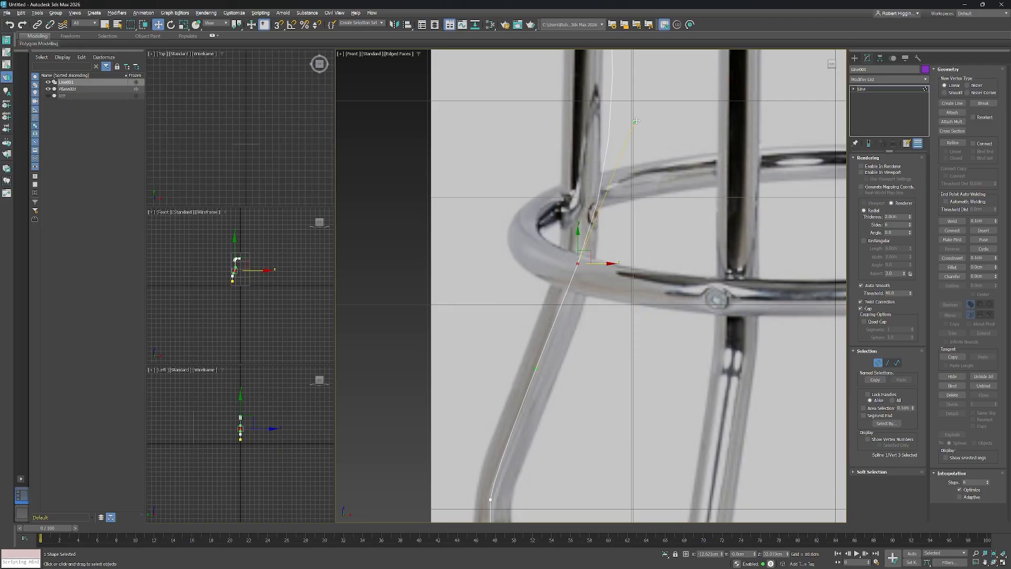
Steepen and shorten the Bezier handles of the vertex at the footrest ring, and raise the vertex slightly to follow the reference bend.
drag(637, 121, 614, 122)
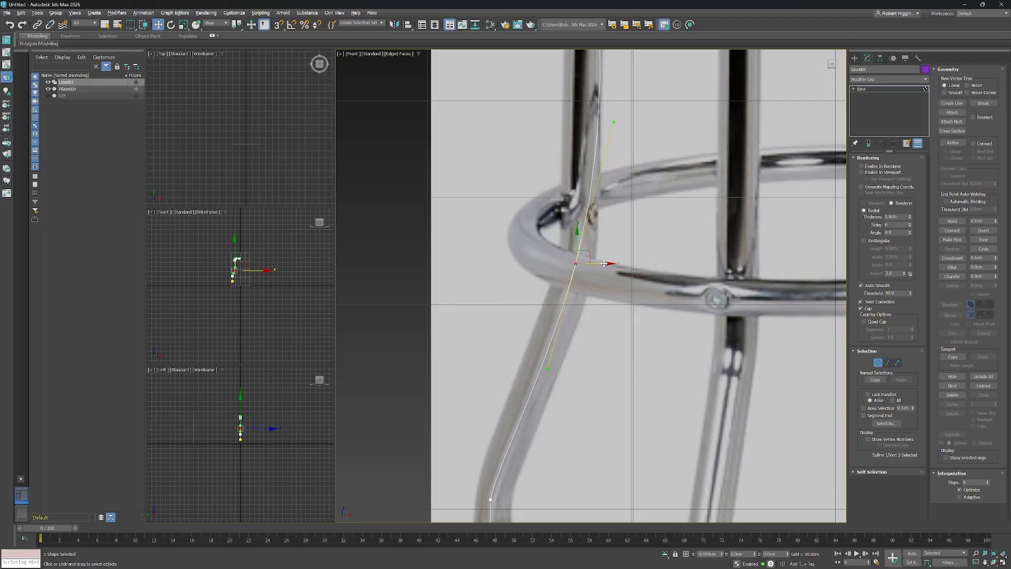
click(578, 264)
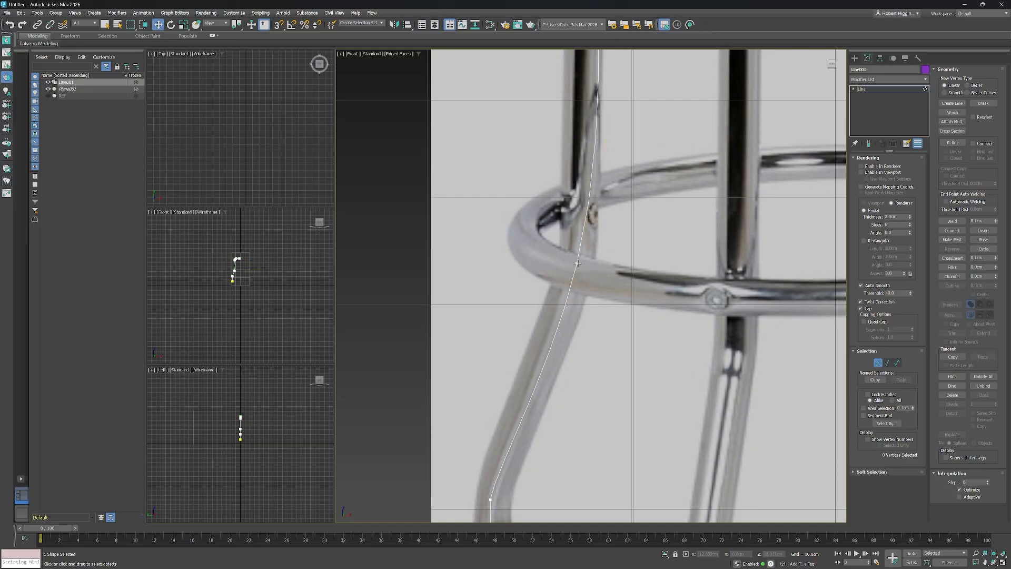
click(577, 263)
middle_drag(595, 211, 591, 200)
key(e)
key(w)
drag(610, 112, 603, 149)
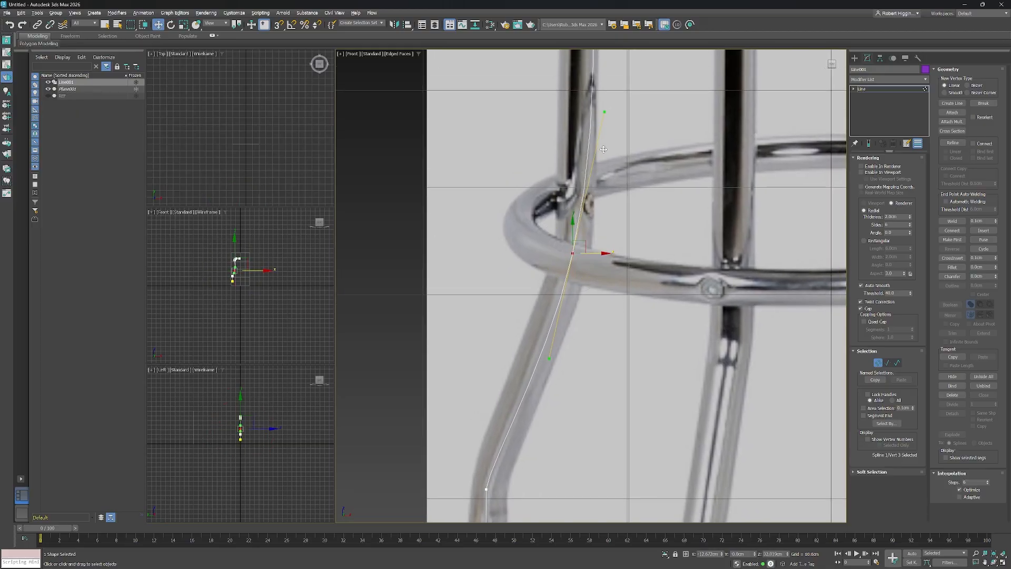
drag(581, 245, 584, 233)
drag(609, 100, 582, 179)
middle_drag(581, 179, 590, 190)
drag(580, 298, 584, 295)
Lengthen the Bezier handles of the leg's lower bend vertex to soften its curve along the reference leg.
scroll(588, 316, down, 3)
middle_drag(603, 392, 629, 307)
scroll(582, 312, up, 3)
click(552, 308)
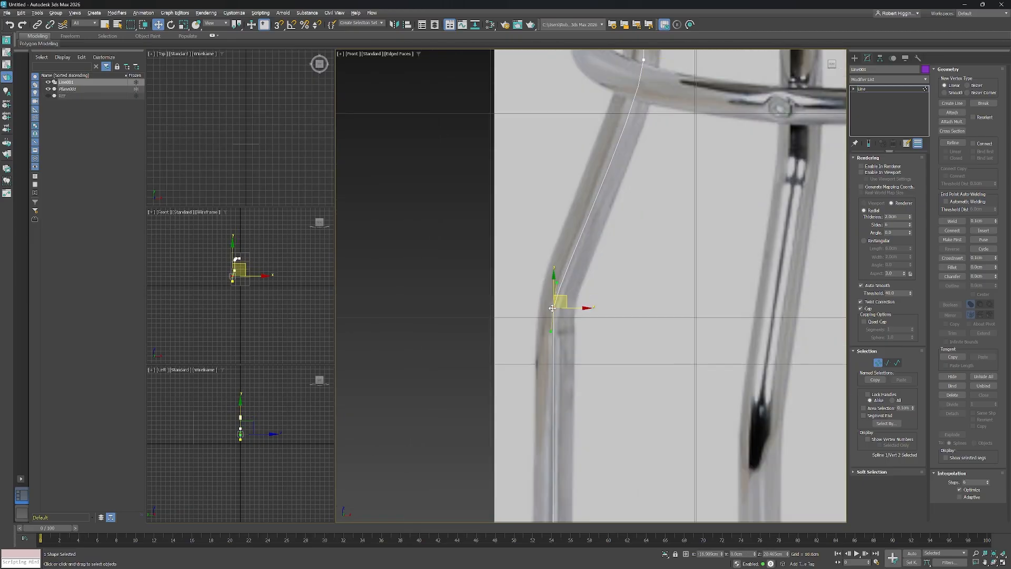
drag(551, 310, 546, 350)
Shift the foot vertex slightly outward, then move it together with the lower bend vertex horizontally to align with the reference leg.
scroll(610, 329, down, 2)
middle_drag(608, 341, 610, 315)
scroll(592, 377, up, 2)
click(569, 478)
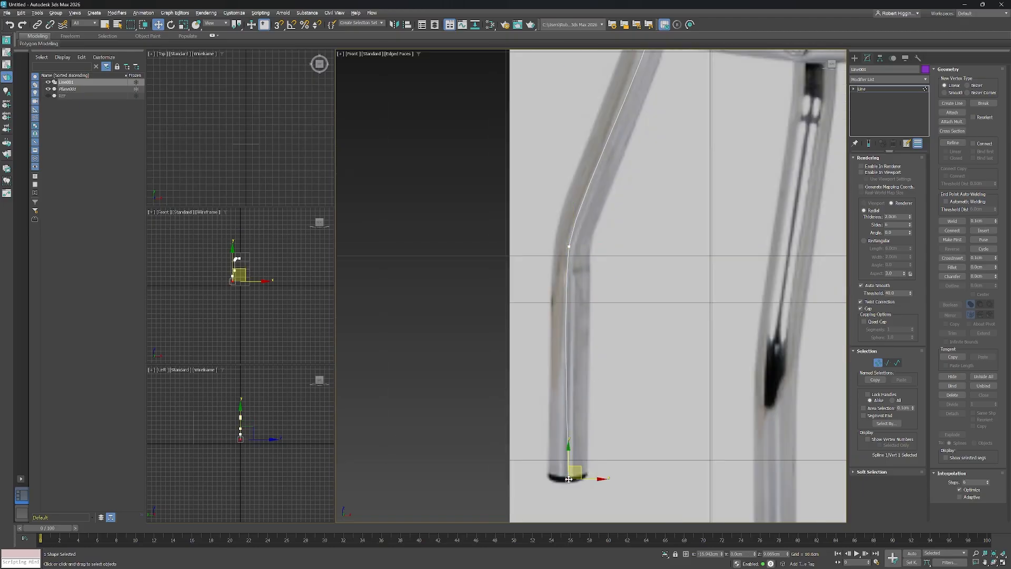
drag(590, 479, 585, 479)
ctrl+click(569, 245)
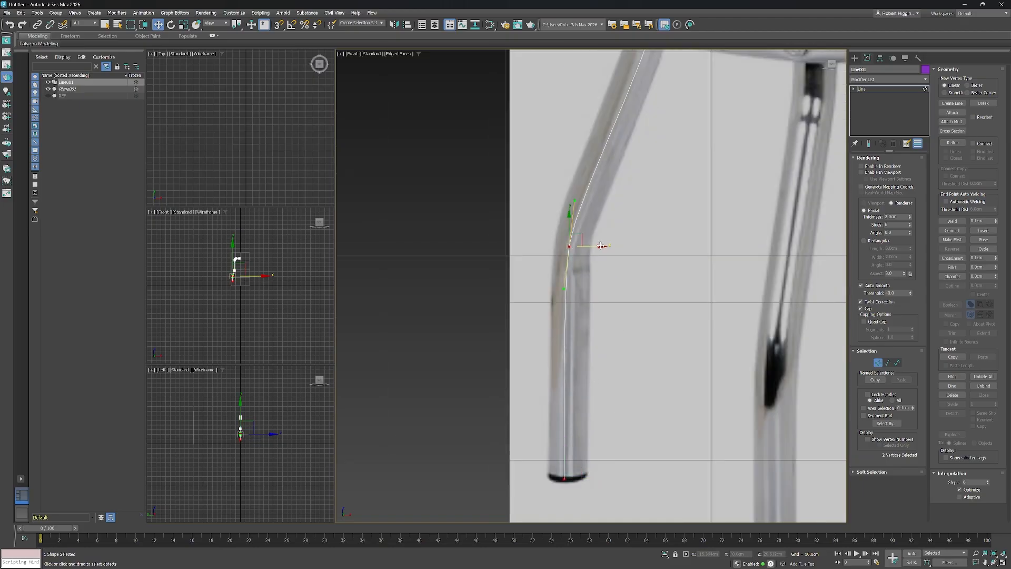
drag(601, 245, 603, 246)
Convert the vertex where the upper bend begins to Bezier and tilt its lower handle slightly outward.
middle_drag(708, 58, 609, 414)
middle_drag(603, 165, 595, 416)
middle_drag(606, 204, 603, 231)
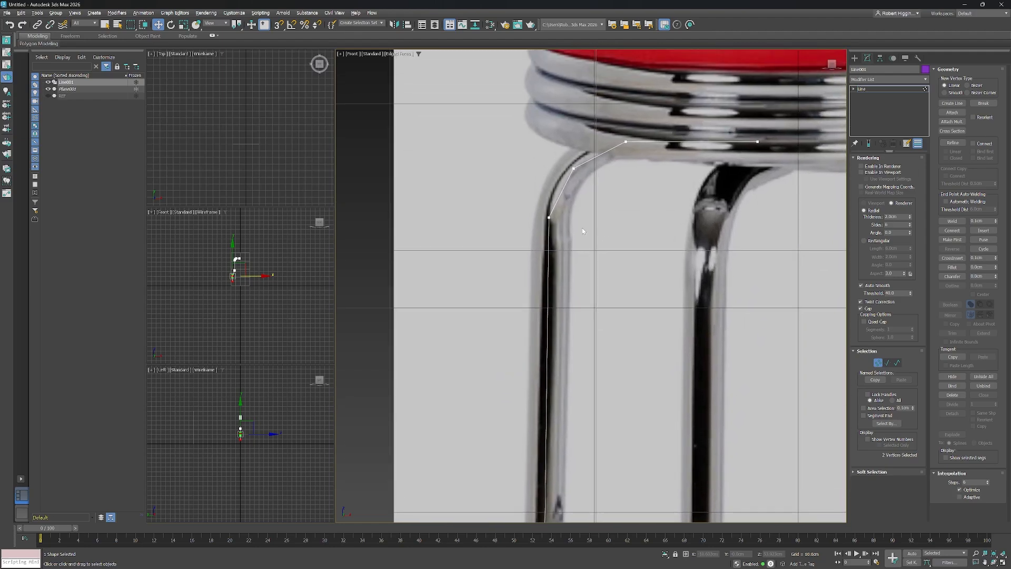
click(548, 218)
right_click(546, 217)
click(536, 165)
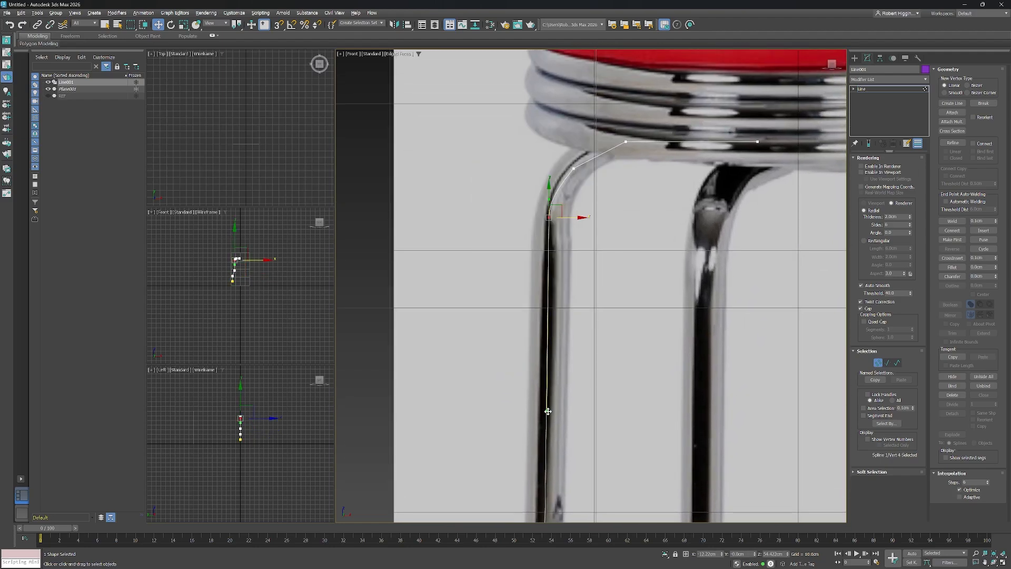
drag(548, 411, 538, 410)
Convert the upper bend's middle vertex and the vertex where the bend meets the seat to Bezier.
scroll(582, 179, up, 2)
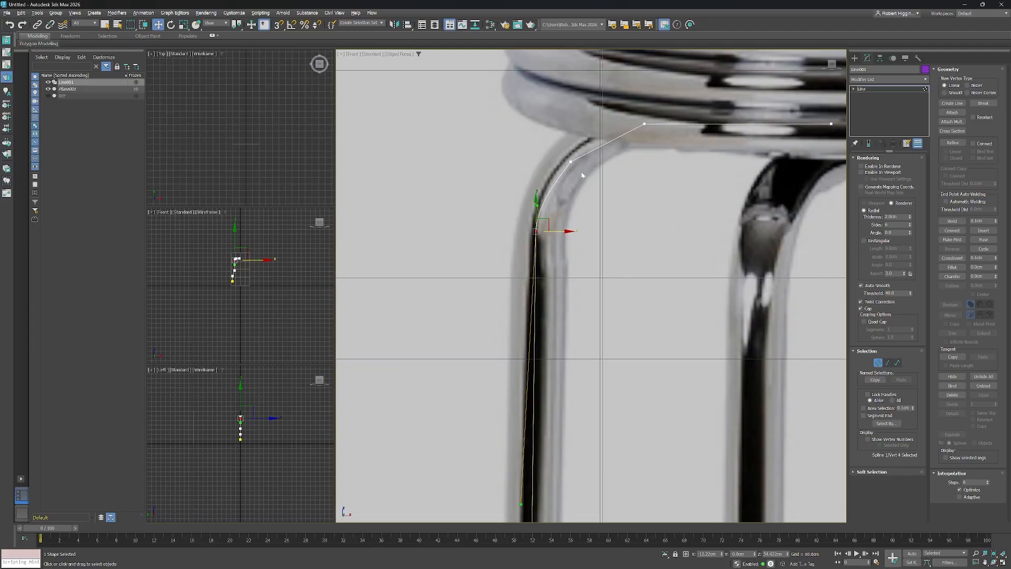
click(571, 162)
right_click(568, 159)
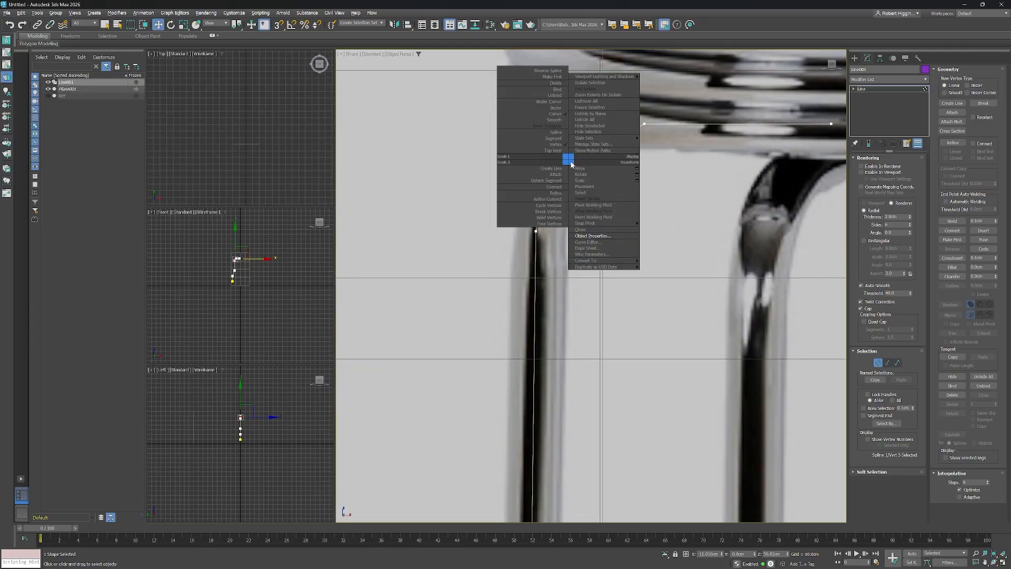
click(556, 108)
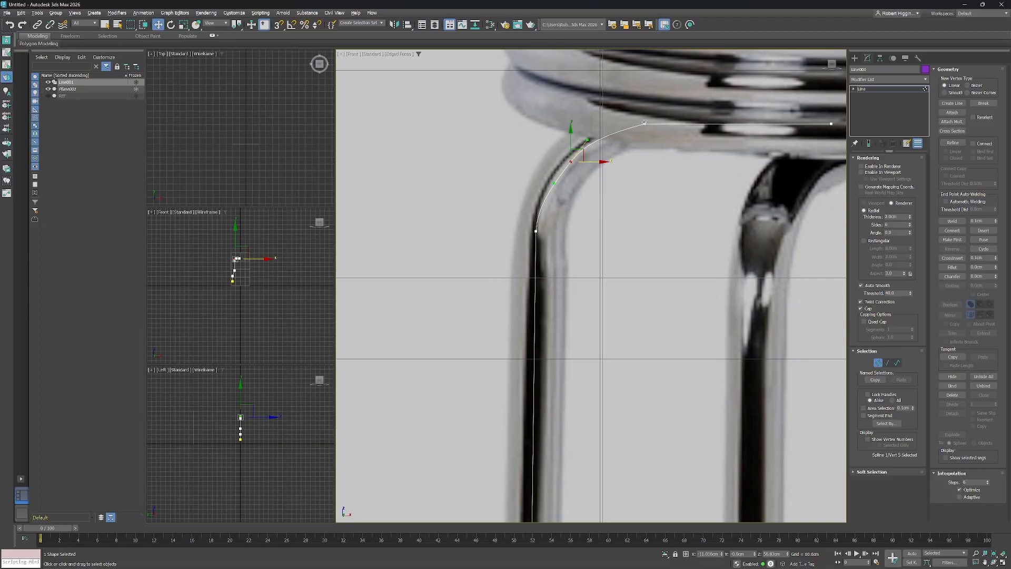
click(645, 125)
right_click(645, 126)
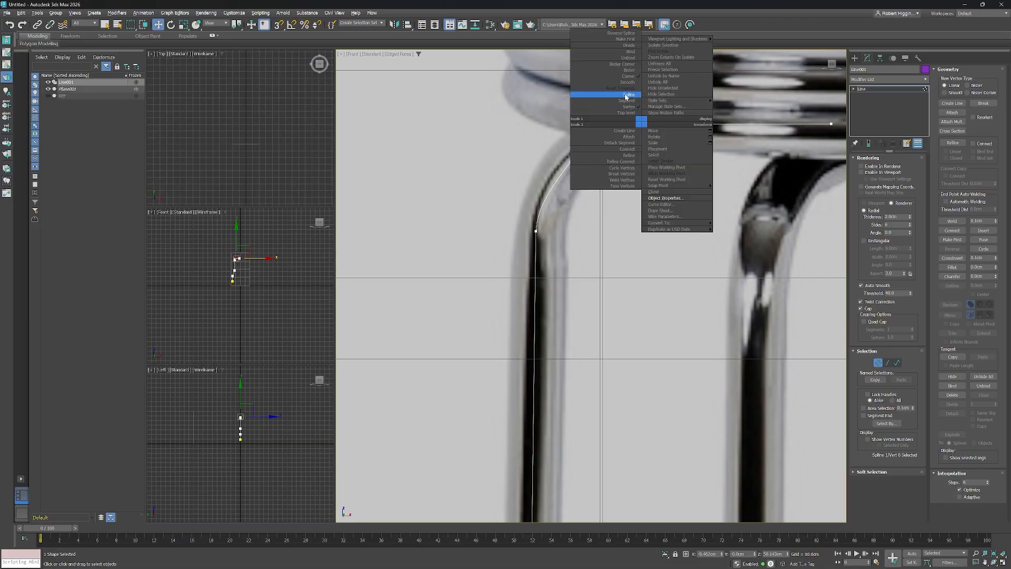
click(625, 70)
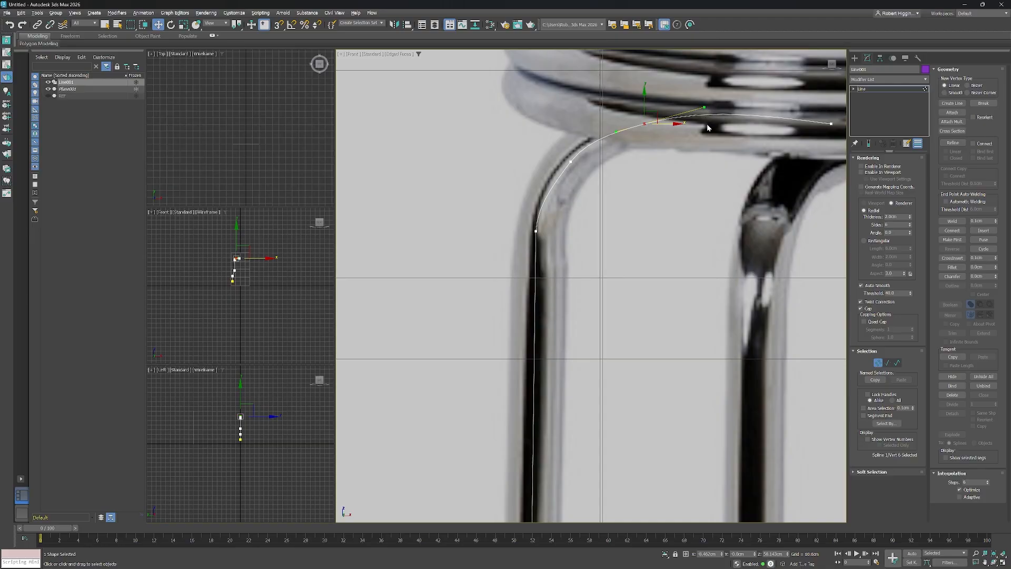
Nudge the upper bend's middle vertex slightly outward to follow the reference tube.
scroll(707, 124, down, 2)
scroll(719, 129, up, 3)
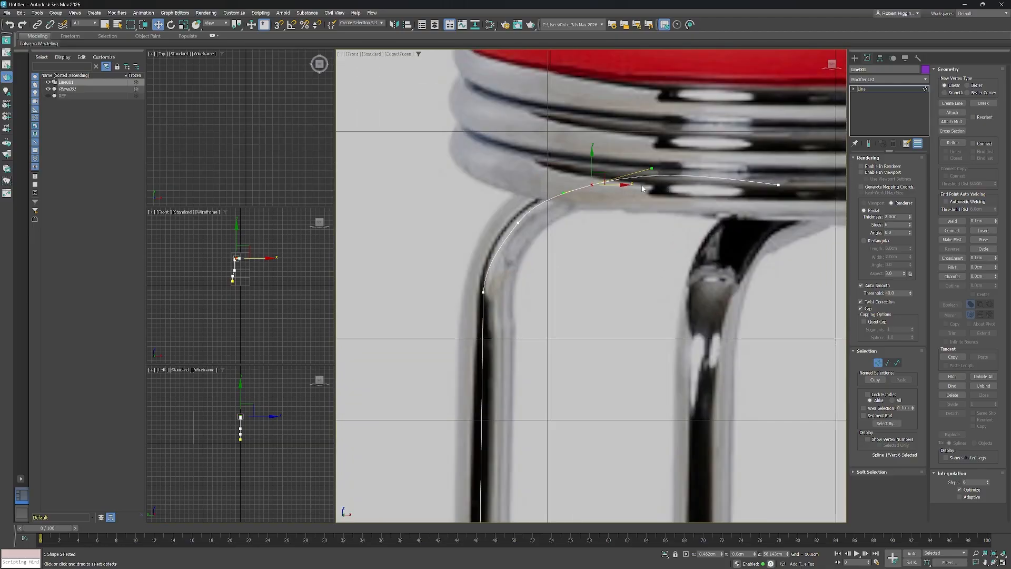
click(519, 224)
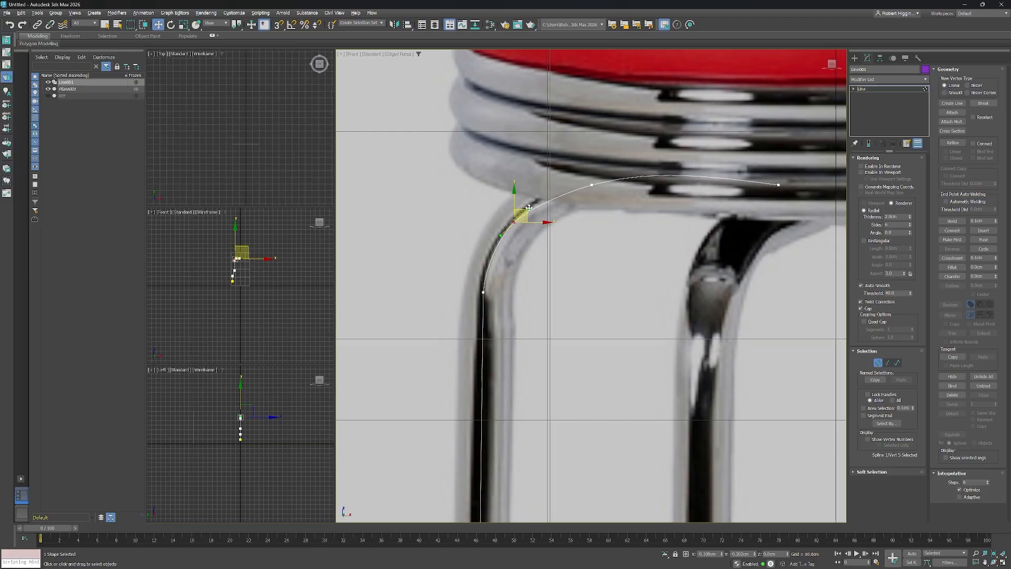
Try to level and lengthen the Bezier handles of the vertex beneath the seat, shift it slightly inward and adjust the end vertex.
click(592, 185)
drag(651, 170, 658, 186)
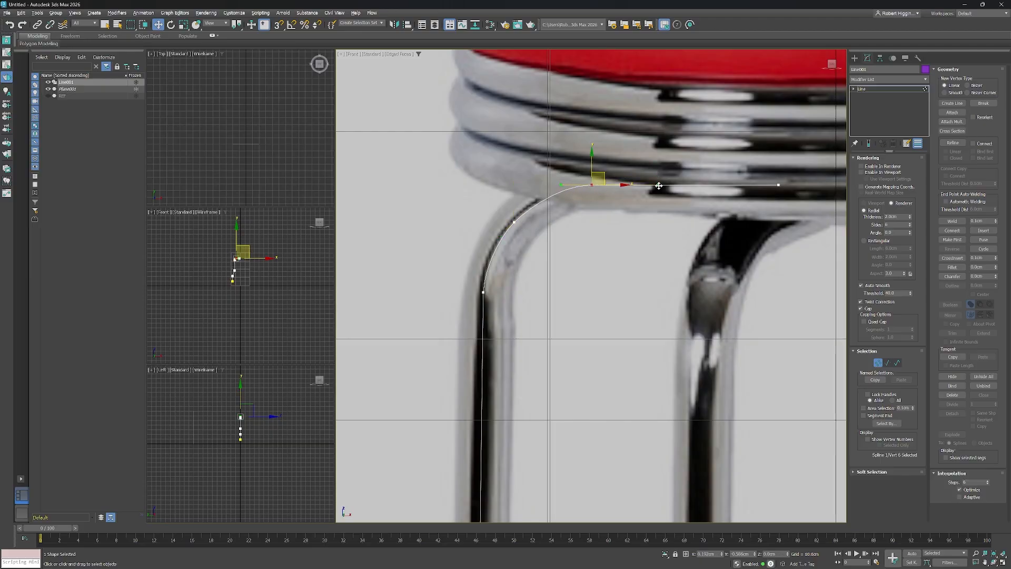
drag(559, 185, 547, 186)
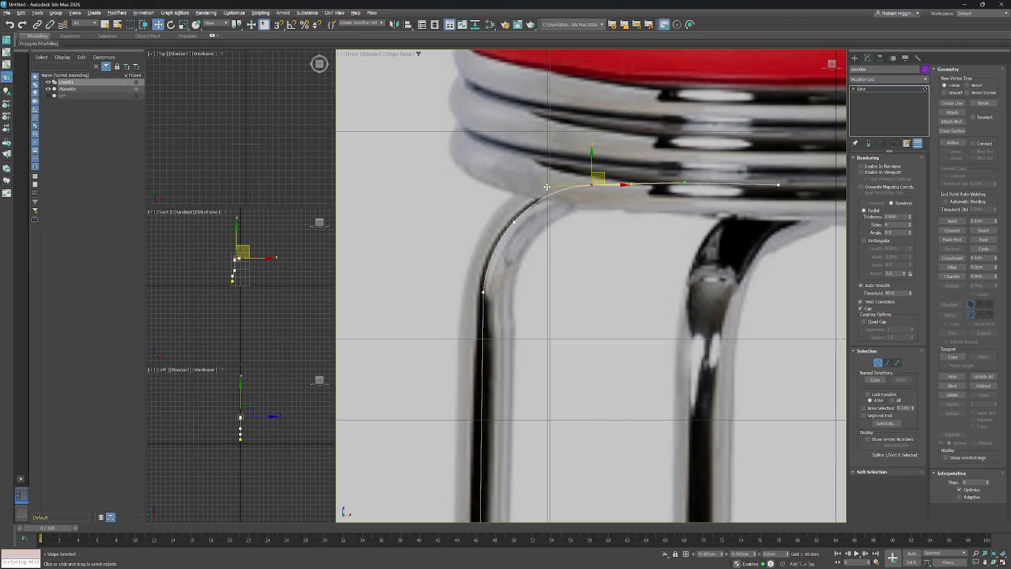
drag(615, 187, 620, 186)
scroll(586, 183, up, 1)
drag(541, 187, 536, 187)
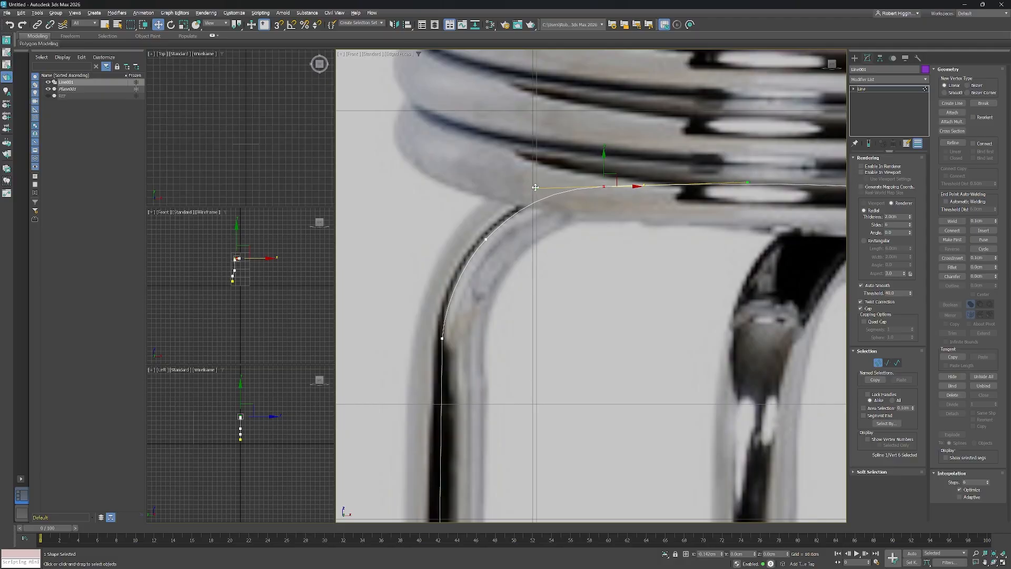
scroll(615, 211, down, 3)
middle_drag(619, 241, 544, 235)
scroll(558, 186, up, 4)
drag(634, 187, 632, 188)
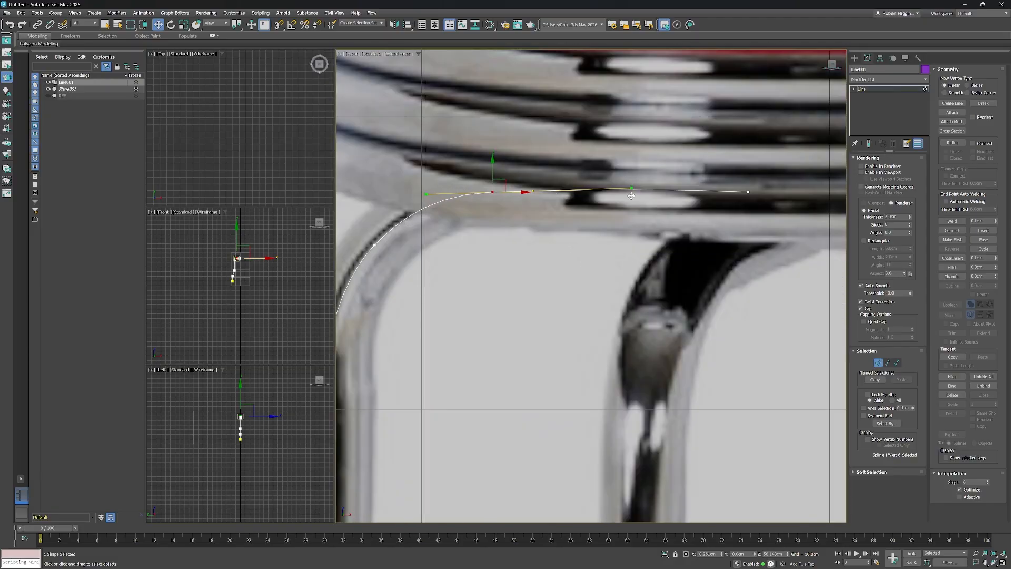
click(747, 192)
drag(749, 159, 752, 160)
Undo the recent handle and position edits to the vertices beneath the seat.
key(ctrl+z)
key(ctrl+z)
key(ctrl+z)
key(ctrl+z)
key(ctrl+z)
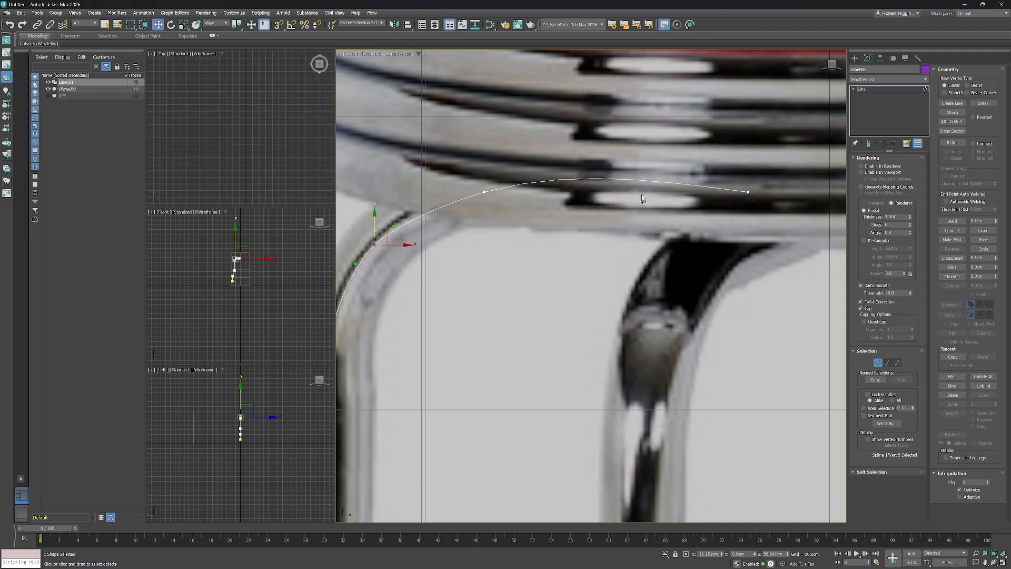
Shorten the Bezier handles of the upper bend's middle vertex and shift the vertex slightly outward.
middle_drag(480, 204, 621, 191)
click(625, 180)
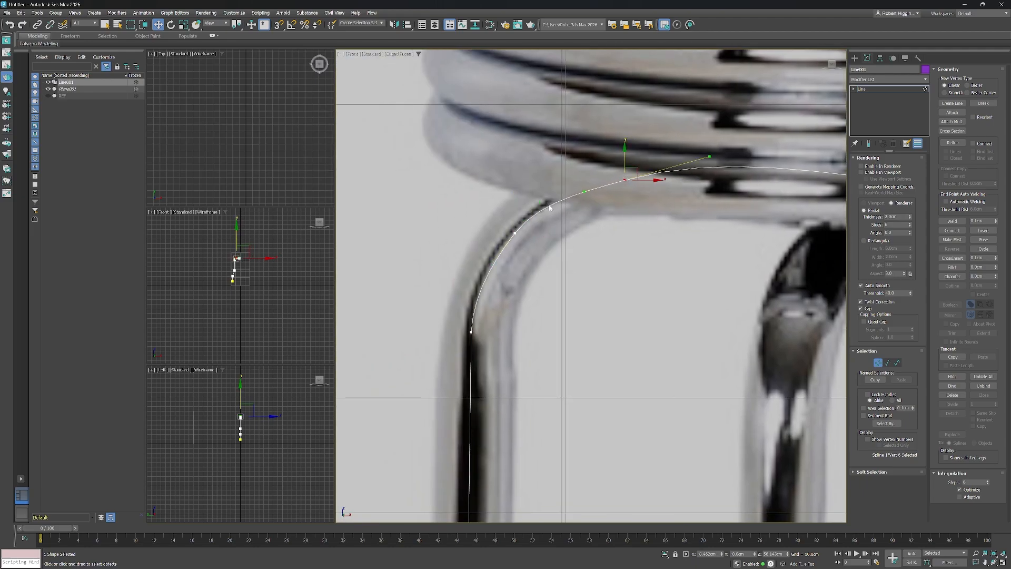
click(524, 219)
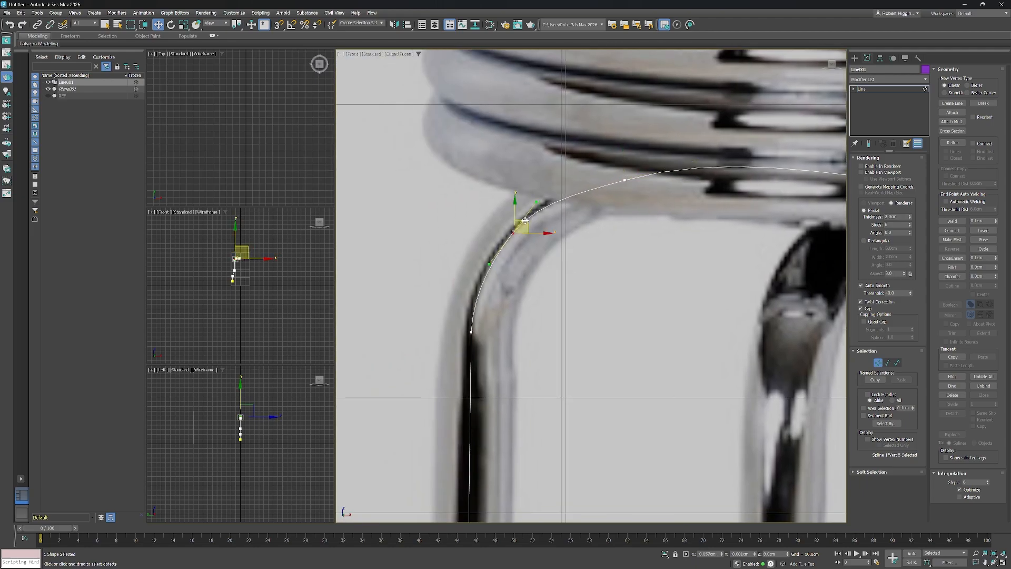
drag(535, 202, 525, 223)
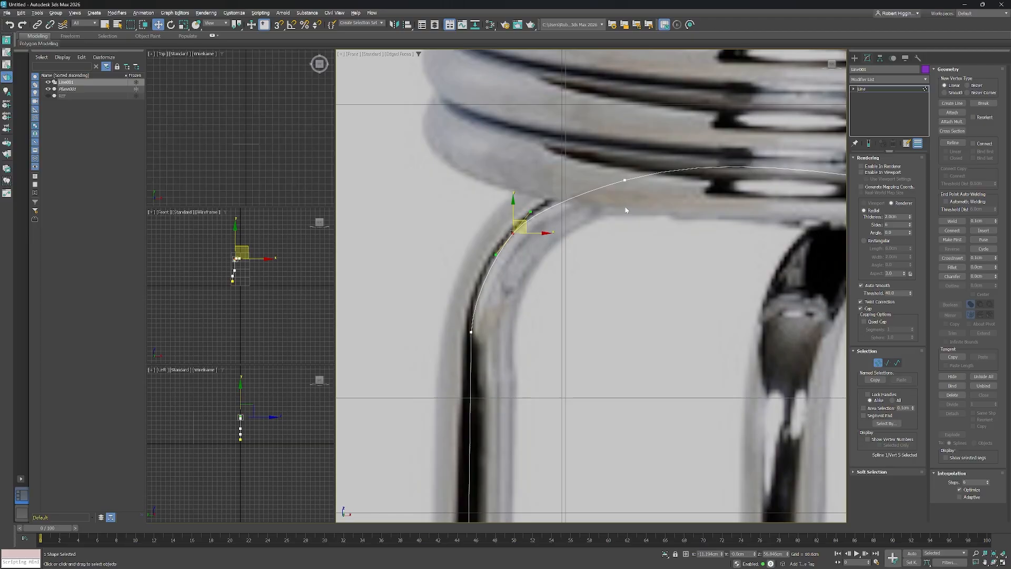
middle_drag(621, 206, 521, 221)
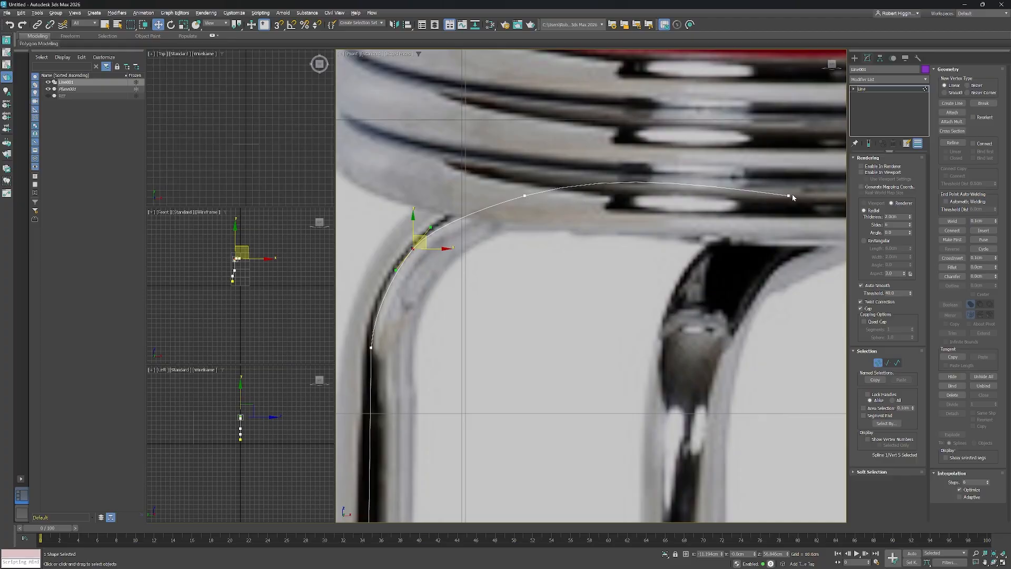
Try raising the spline's end vertex slightly and sliding the vertex beneath the seat sideways while adjusting its Bezier handle.
click(525, 195)
drag(778, 211, 791, 164)
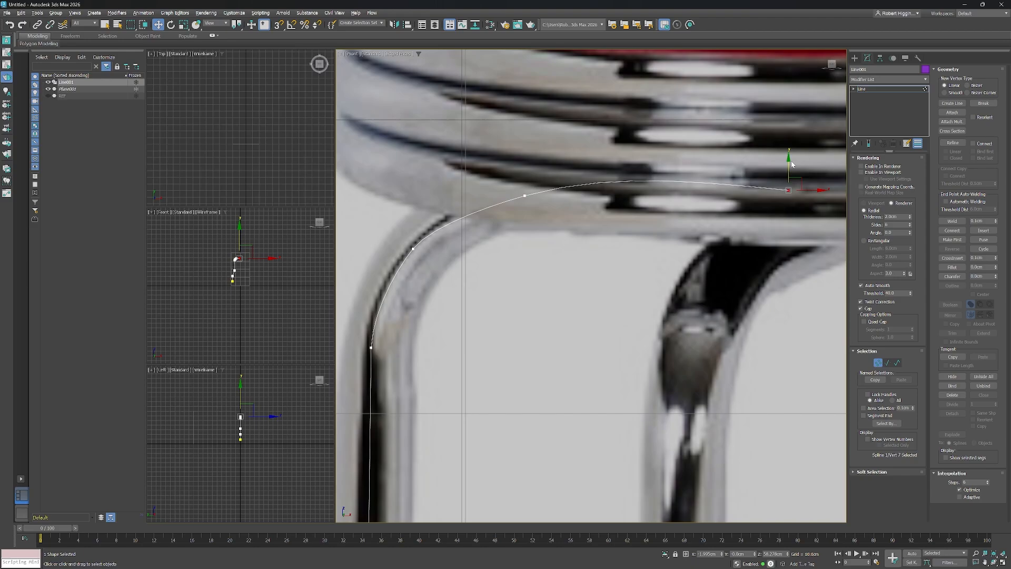
click(525, 196)
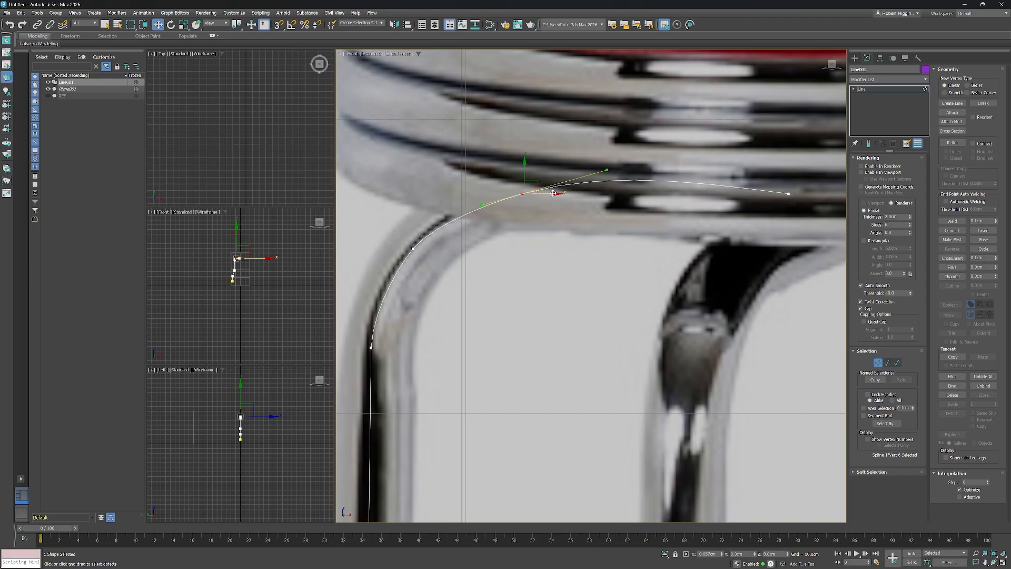
drag(553, 193, 577, 194)
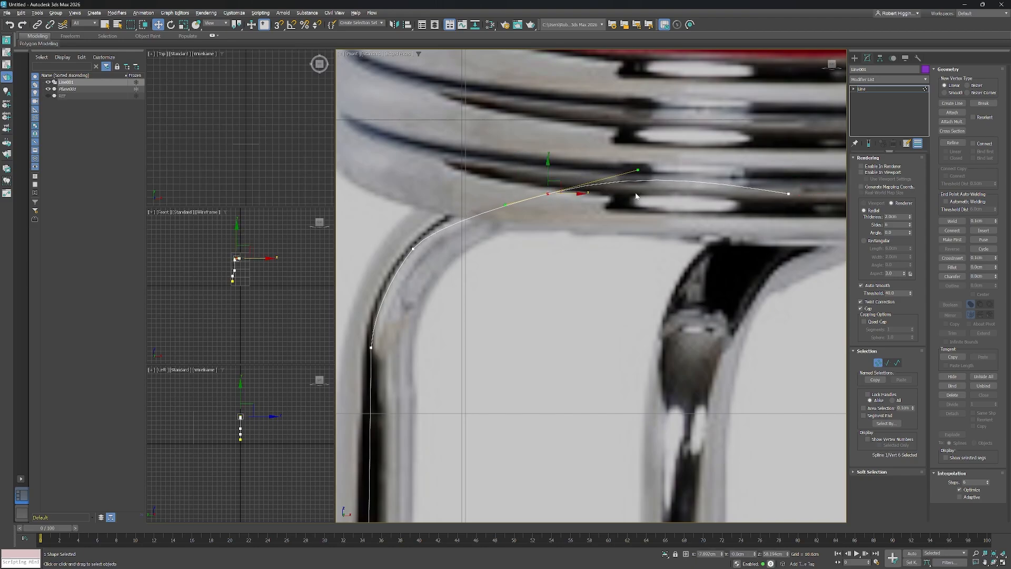
drag(637, 170, 645, 170)
drag(557, 180, 603, 193)
mouse_move(670, 170)
mouse_down()
mouse_move(638, 170)
mouse_move(658, 170)
mouse_up()
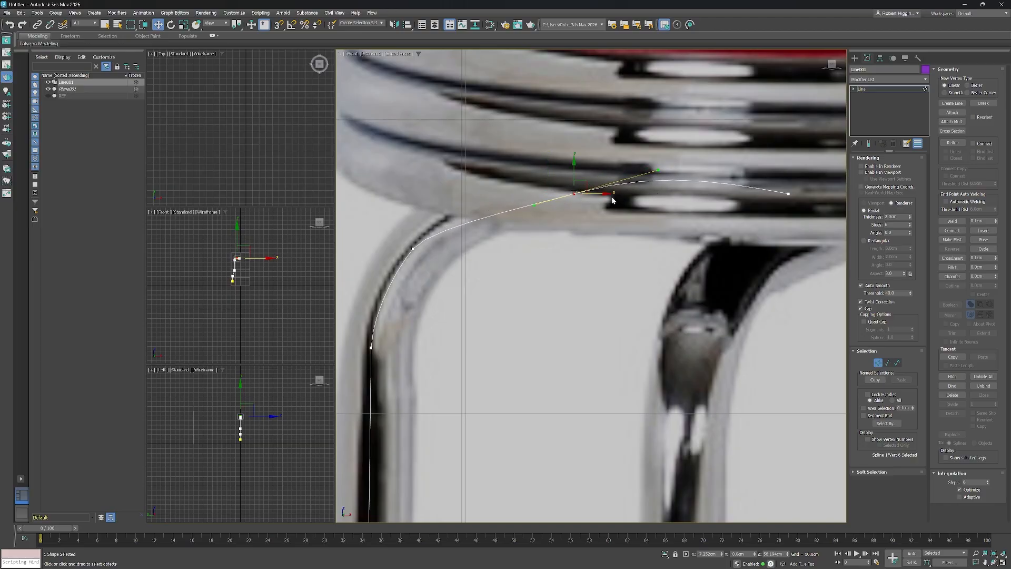
drag(612, 200, 537, 201)
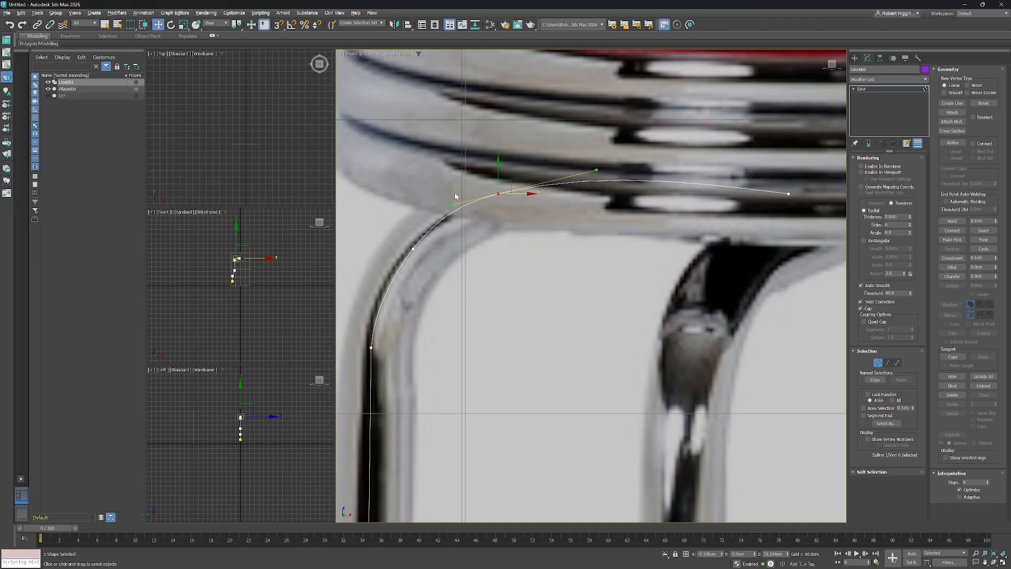
Undo the recent moves of the end vertex and of the vertex beneath the seat.
key(ctrl+z)
key(ctrl+z)
key(ctrl+z)
key(ctrl+z)
key(ctrl+z)
key(ctrl+z)
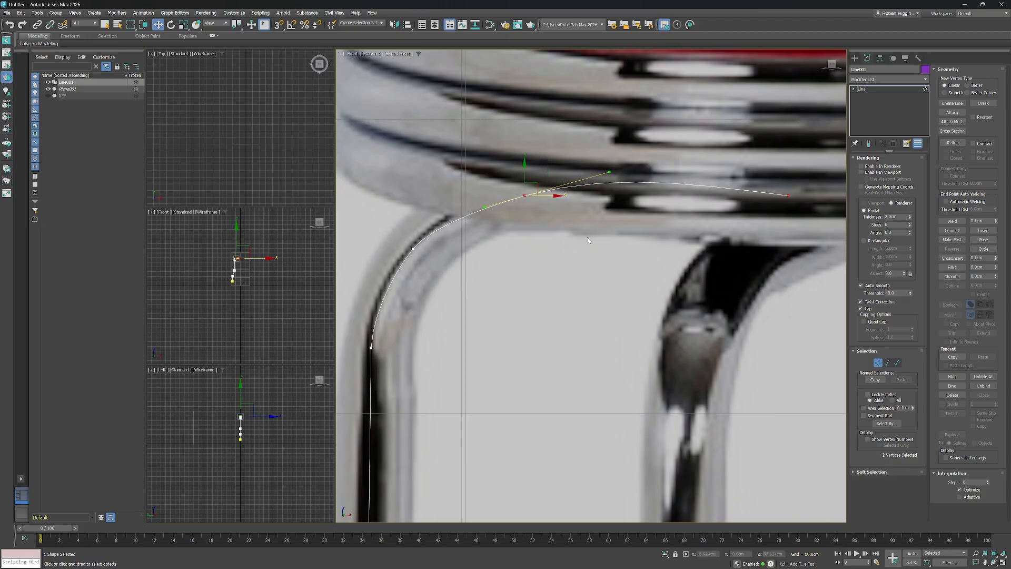
Try lengthening the inner Bezier handle of the vertex beneath the seat, and revert the edit.
click(609, 172)
click(524, 195)
drag(609, 172, 655, 172)
key(ctrl+z)
key(ctrl+z)
key(ctrl+z)
key(ctrl+z)
key(ctrl+z)
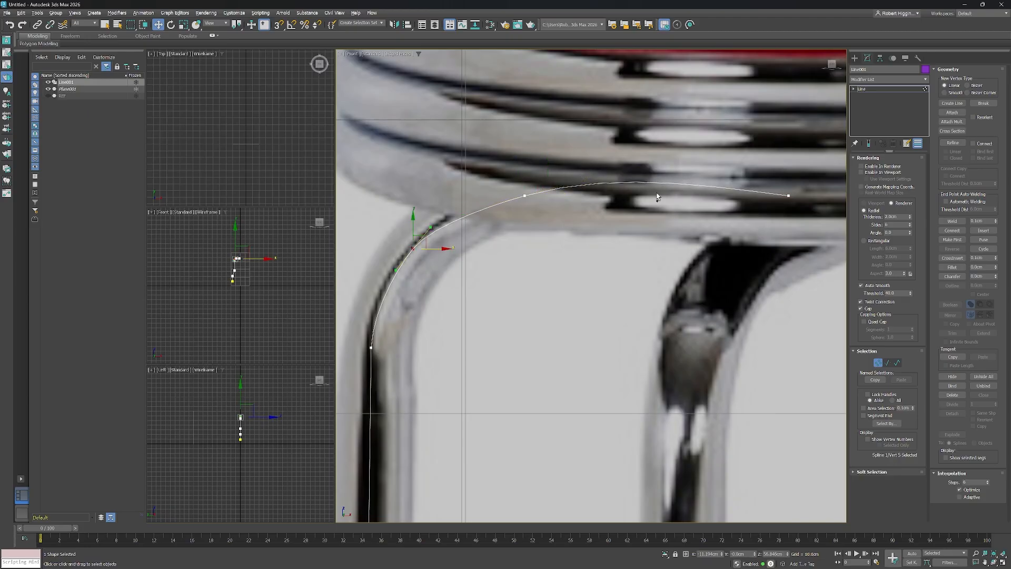
Level the Bezier handles of the vertex beneath the seat horizontally and shift the vertex slightly inward.
click(414, 248)
middle_drag(382, 340, 469, 320)
click(457, 328)
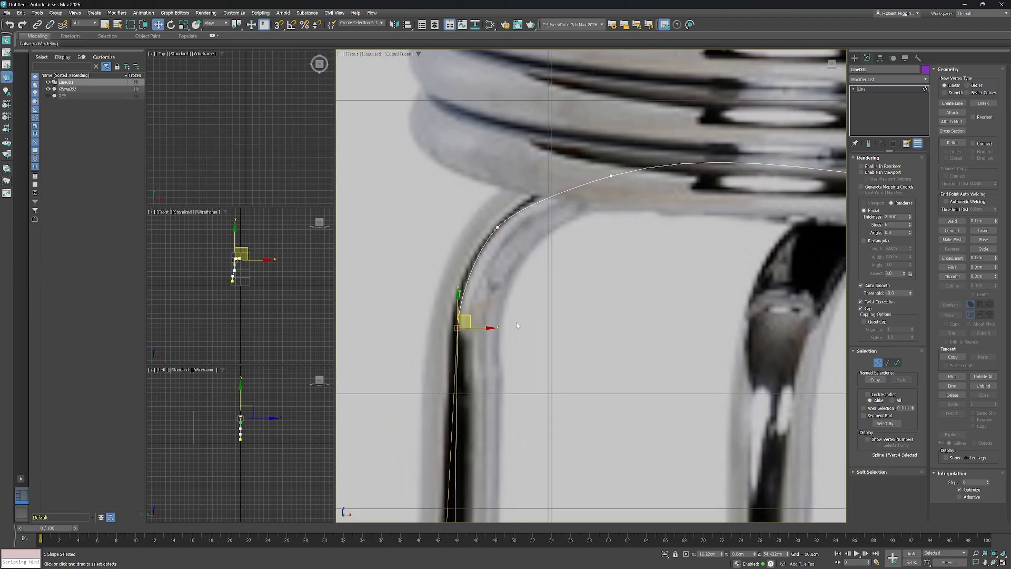
scroll(594, 319, down, 2)
middle_drag(594, 319, 557, 305)
scroll(556, 305, up, 2)
click(450, 215)
click(565, 164)
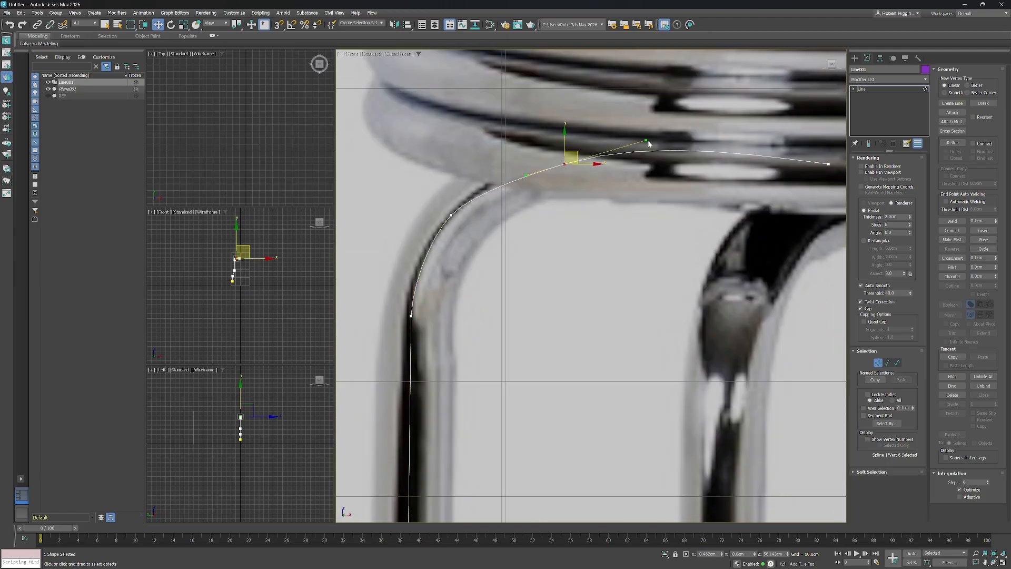
drag(649, 145, 694, 164)
drag(591, 164, 611, 164)
middle_drag(691, 182, 632, 193)
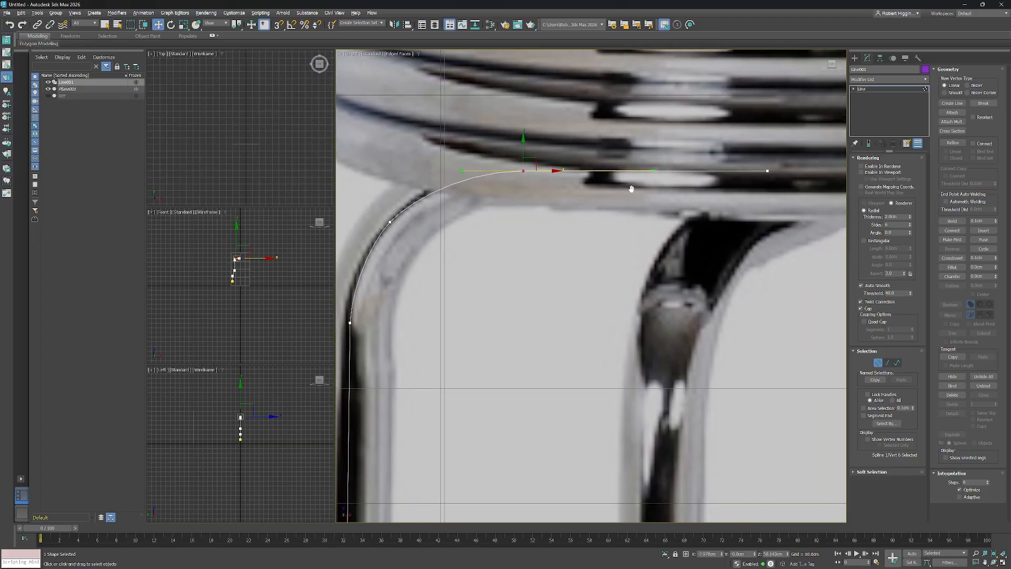
Select the upper bend's middle and lower vertices and nudge them slightly inward along the reference tube.
scroll(632, 188, down, 5)
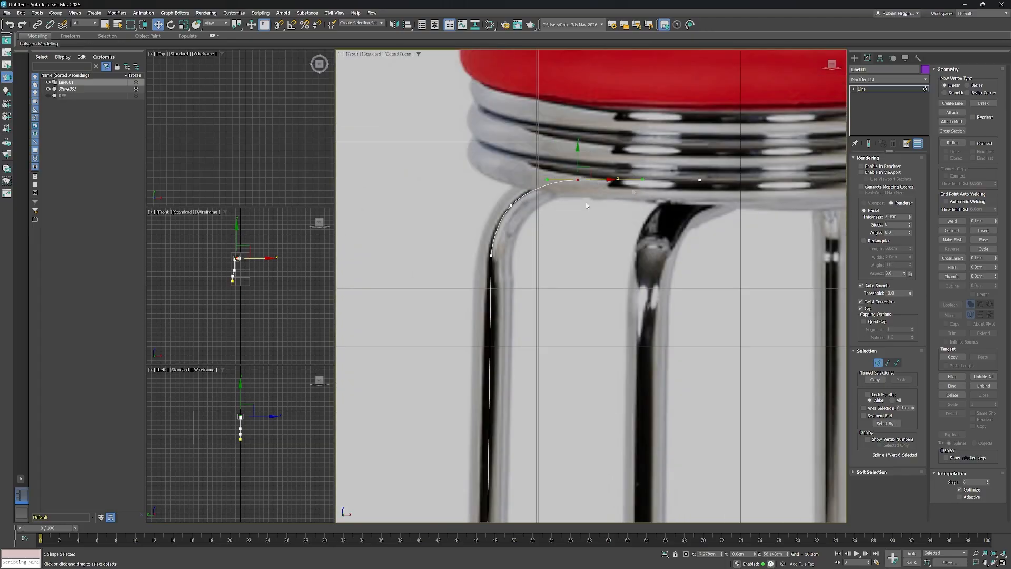
click(512, 205)
ctrl+click(491, 256)
mouse_move(563, 368)
middle_down()
mouse_move(579, 555)
mouse_move(564, 305)
mouse_move(564, 371)
middle_up()
scroll(537, 231, up, 2)
drag(503, 269, 506, 270)
middle_drag(506, 277, 530, 324)
middle_drag(599, 205, 583, 275)
scroll(556, 244, down, 3)
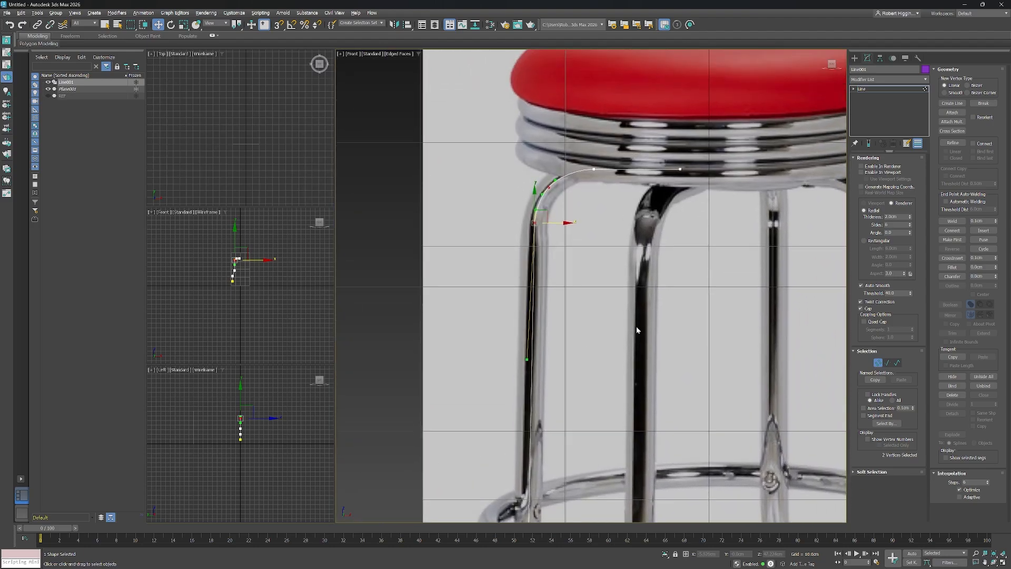
Enable the leg spline's rendered tube in the viewport and change its object color to grey.
click(862, 172)
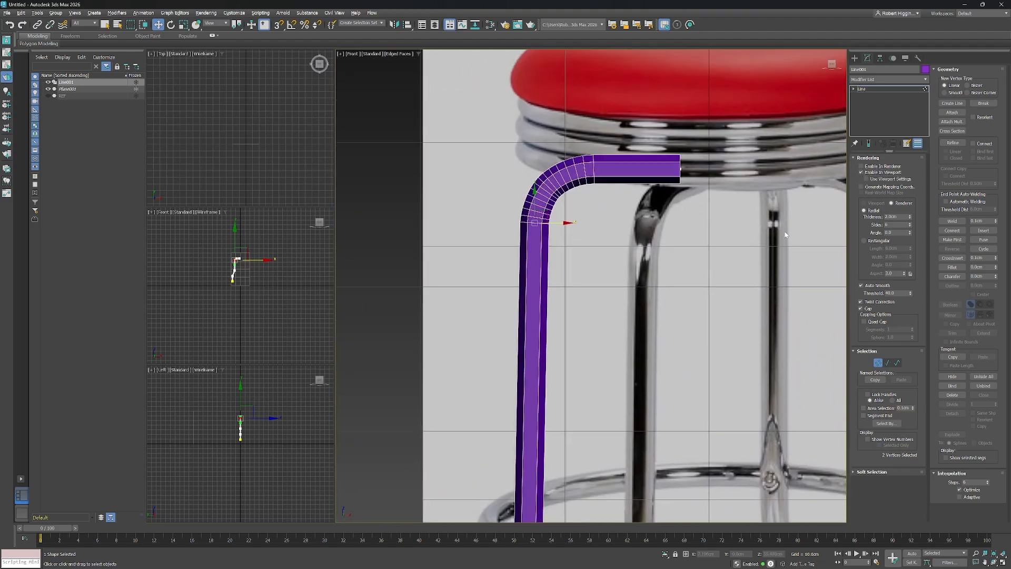
scroll(652, 354, down, 3)
scroll(652, 354, up, 3)
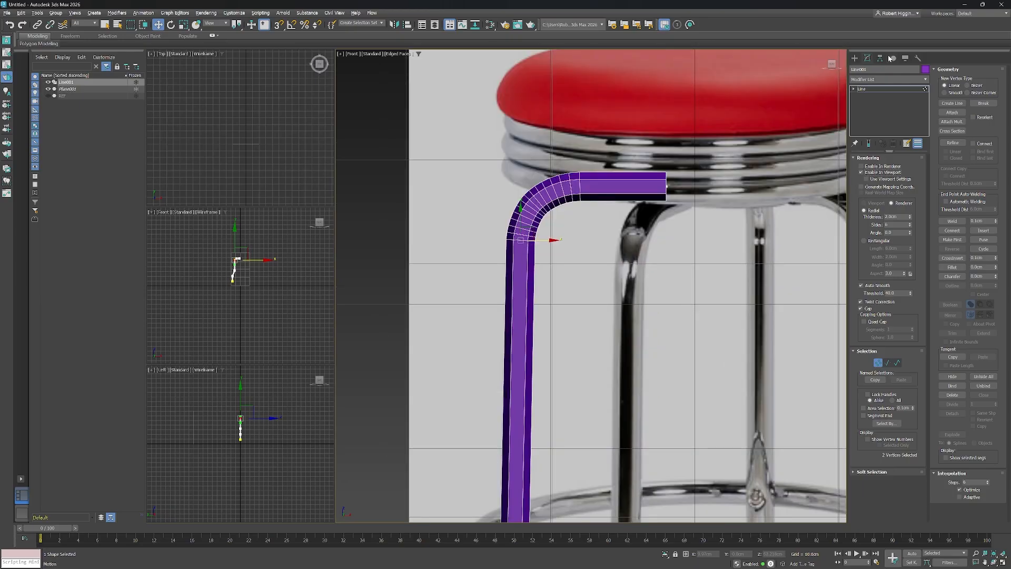
click(926, 70)
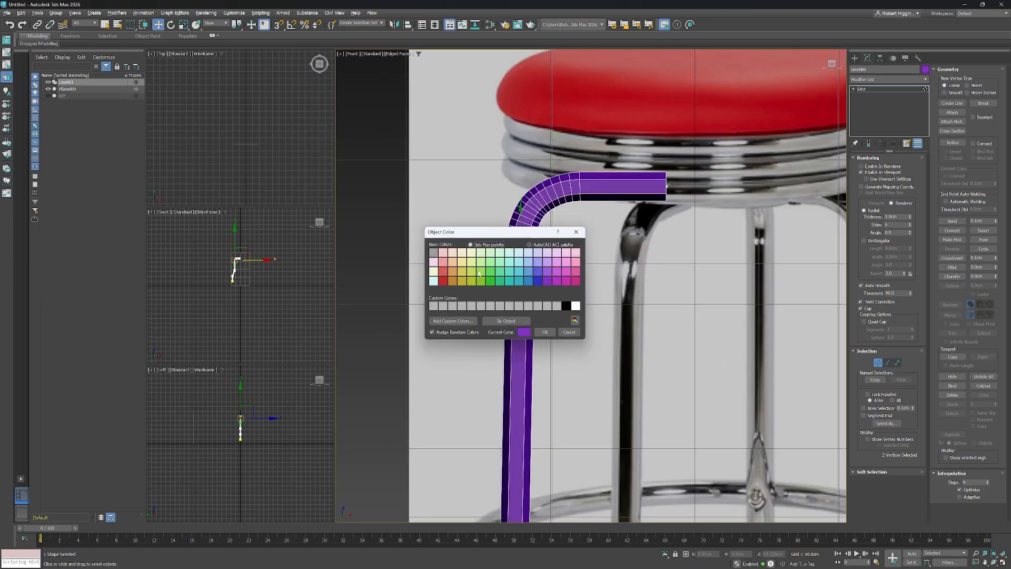
click(433, 254)
click(543, 332)
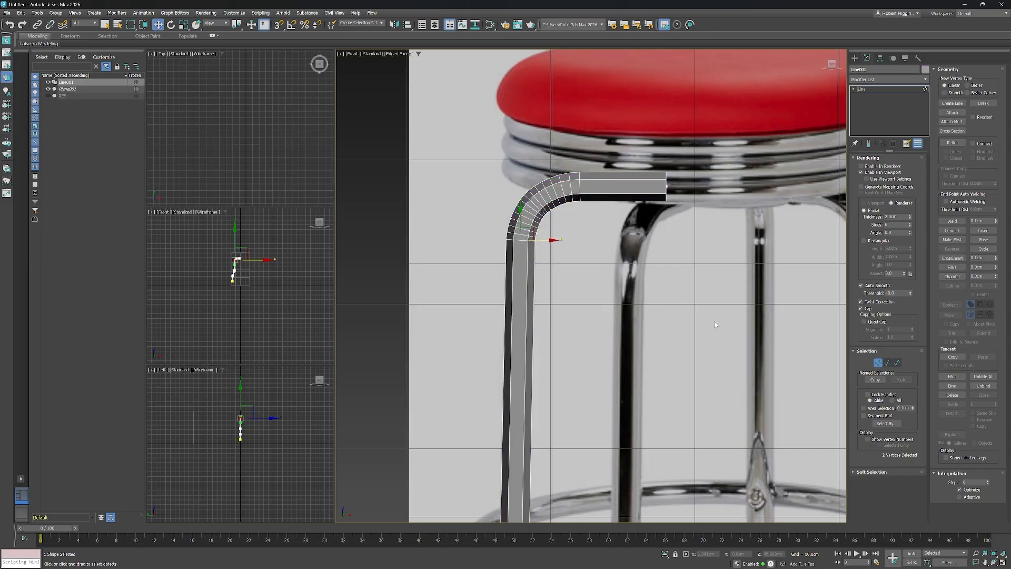
Examine the leg tube against the reference image from the seat down to the foot.
scroll(714, 324, down, 2)
middle_drag(700, 424, 725, 140)
middle_drag(668, 291, 666, 258)
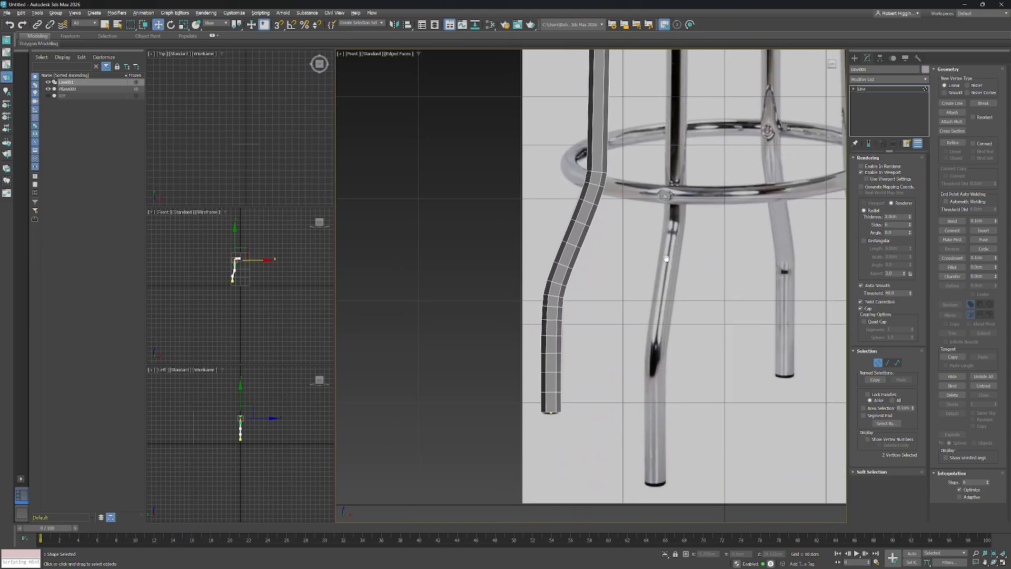
scroll(623, 303, up, 2)
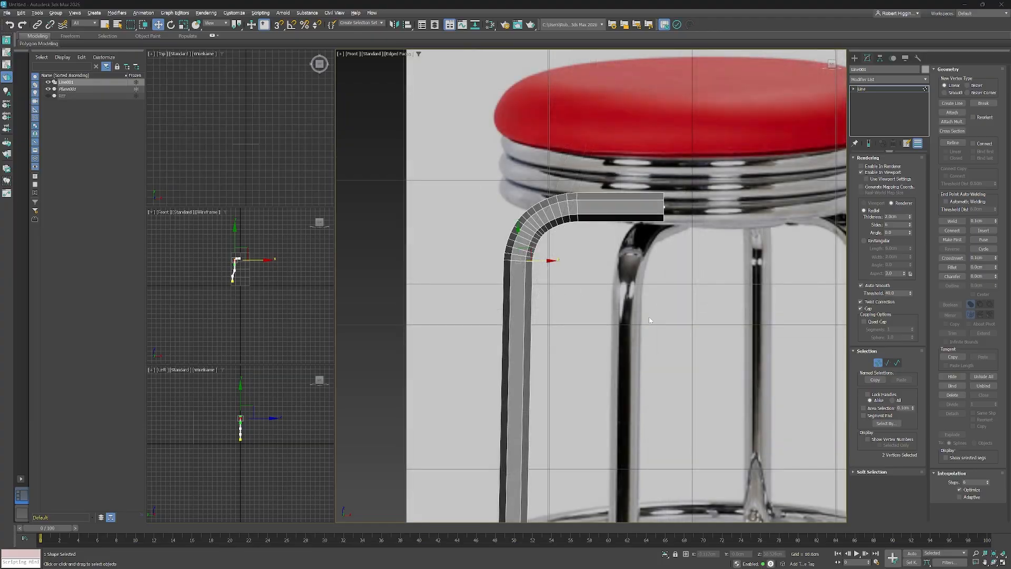
scroll(650, 317, down, 2)
middle_drag(690, 459, 623, 298)
scroll(624, 300, down, 2)
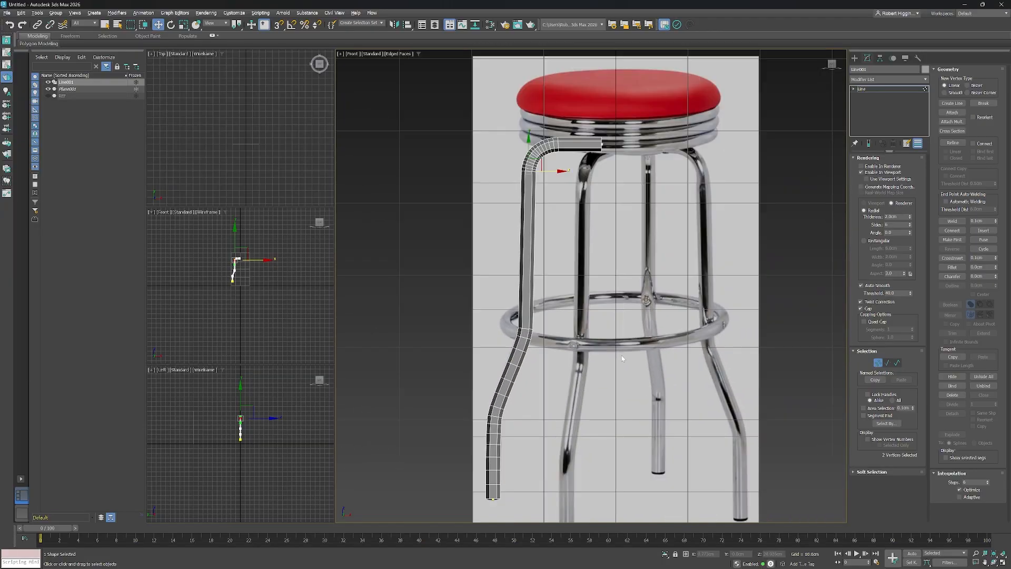
middle_drag(621, 355, 620, 337)
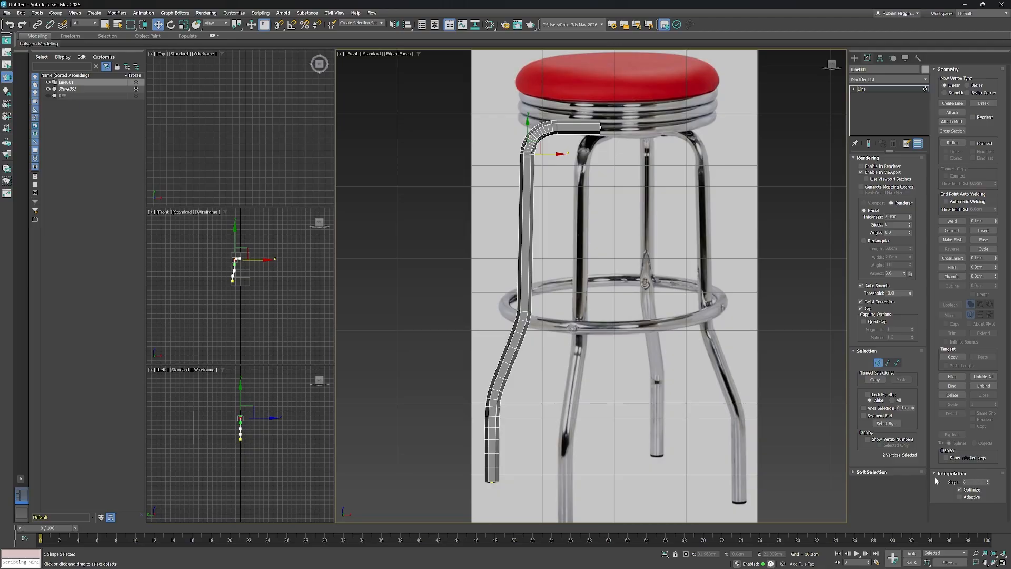
Reduce the leg spline's interpolation steps to 2.
click(987, 484)
click(988, 483)
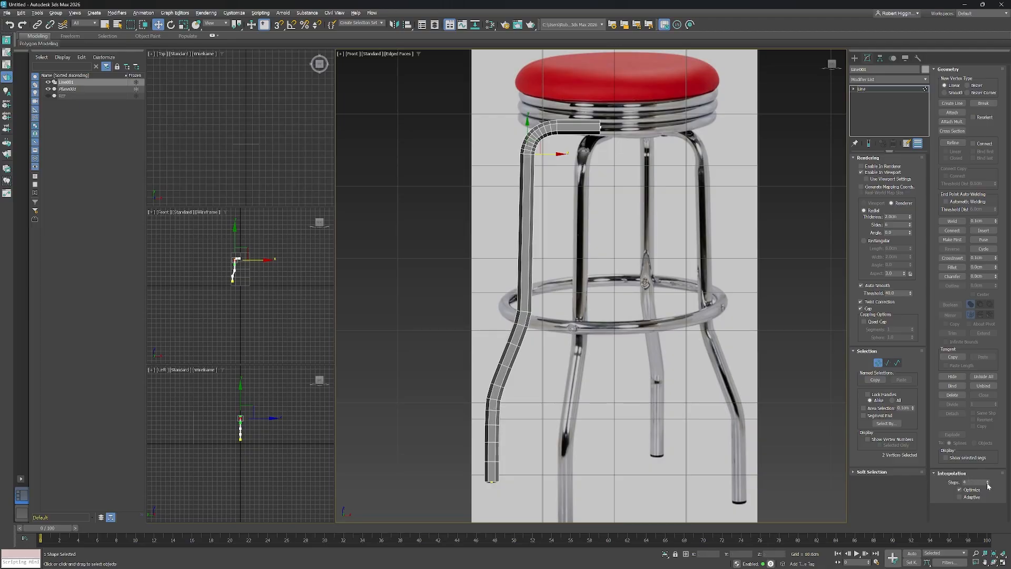
click(988, 484)
click(988, 484)
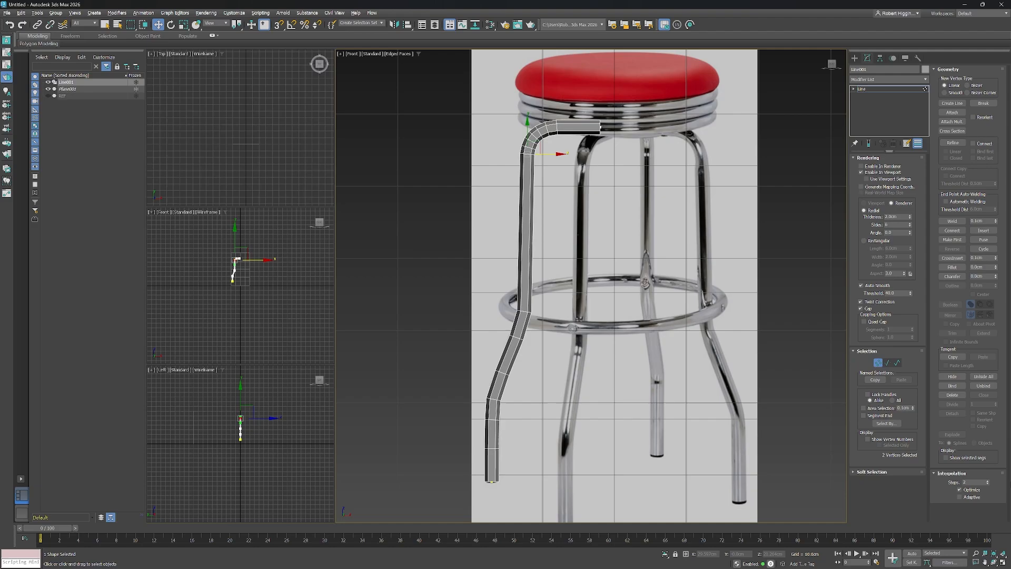
click(988, 484)
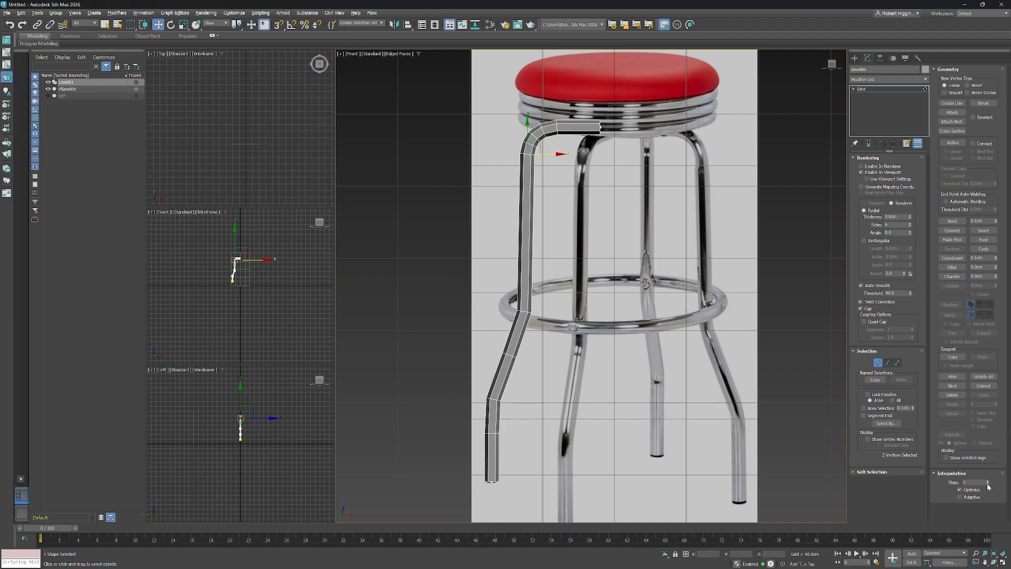
click(988, 480)
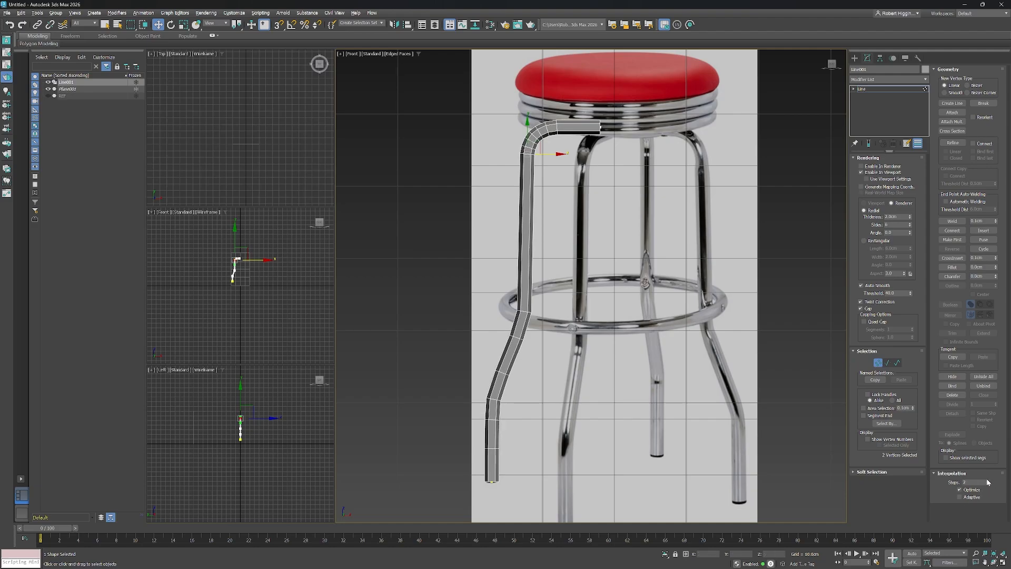
click(535, 137)
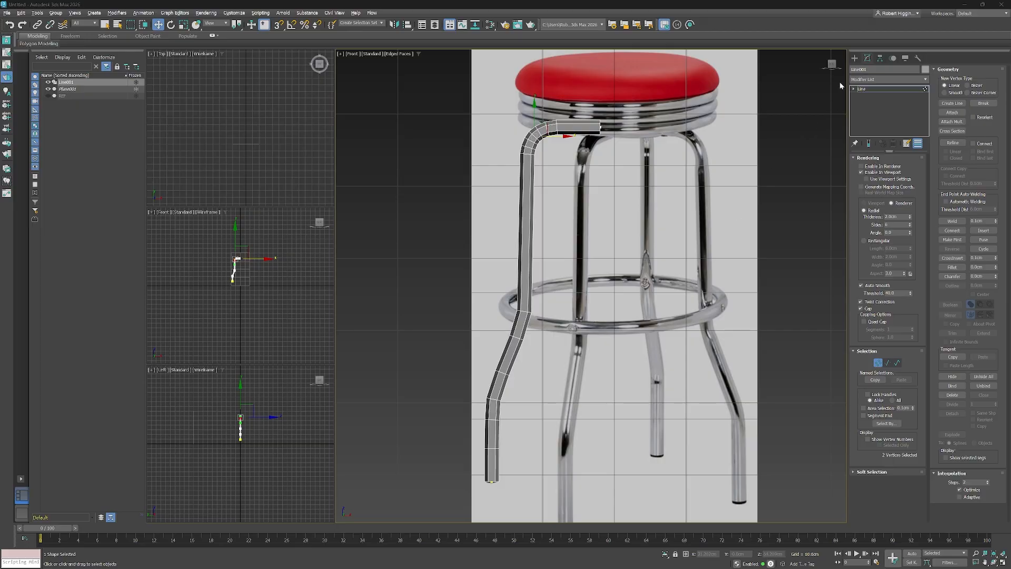
Create a circle spline in the Top view, centred on the origin, with a radius of about 15 cm.
click(855, 58)
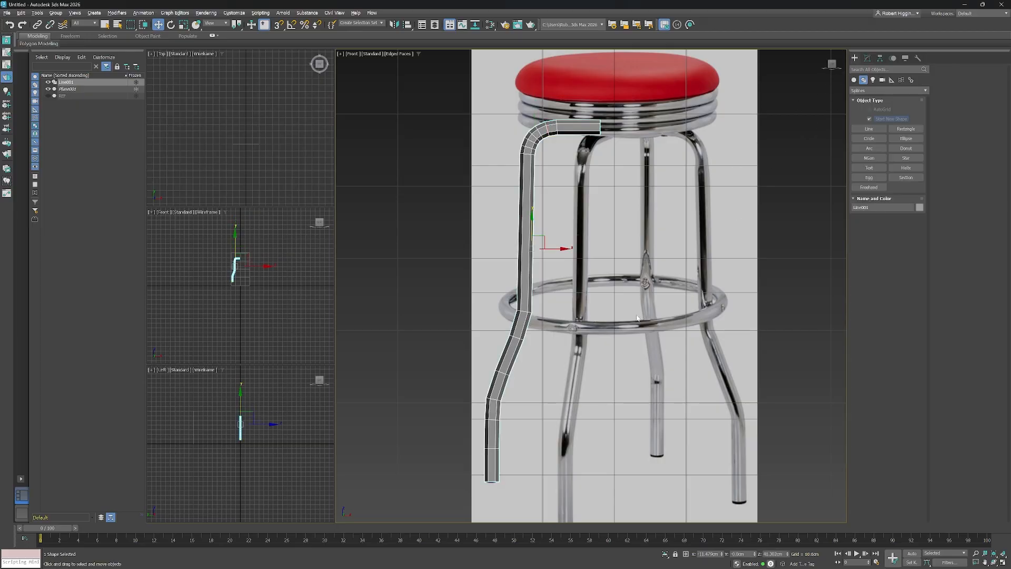
scroll(637, 318, down, 5)
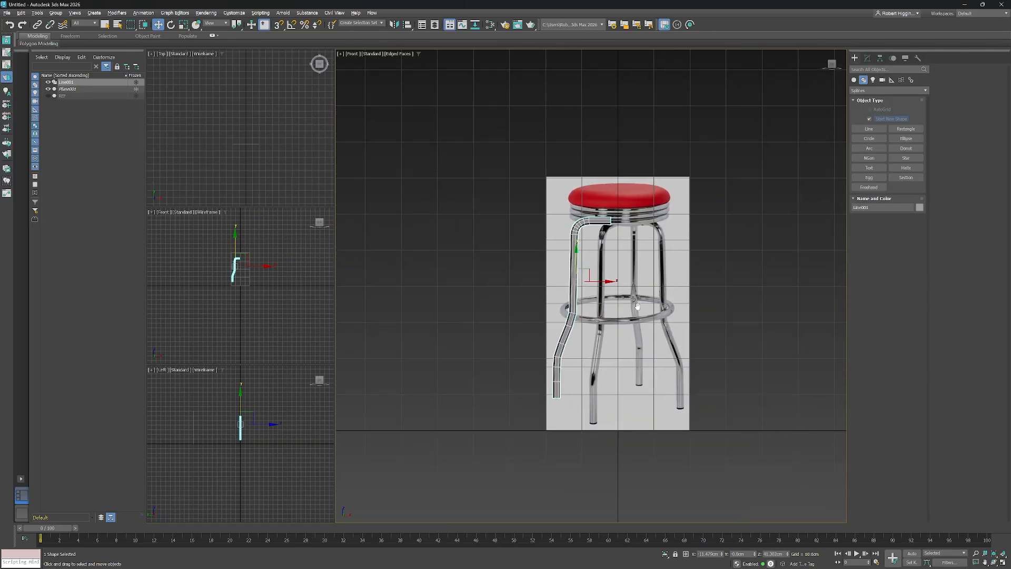
key(t)
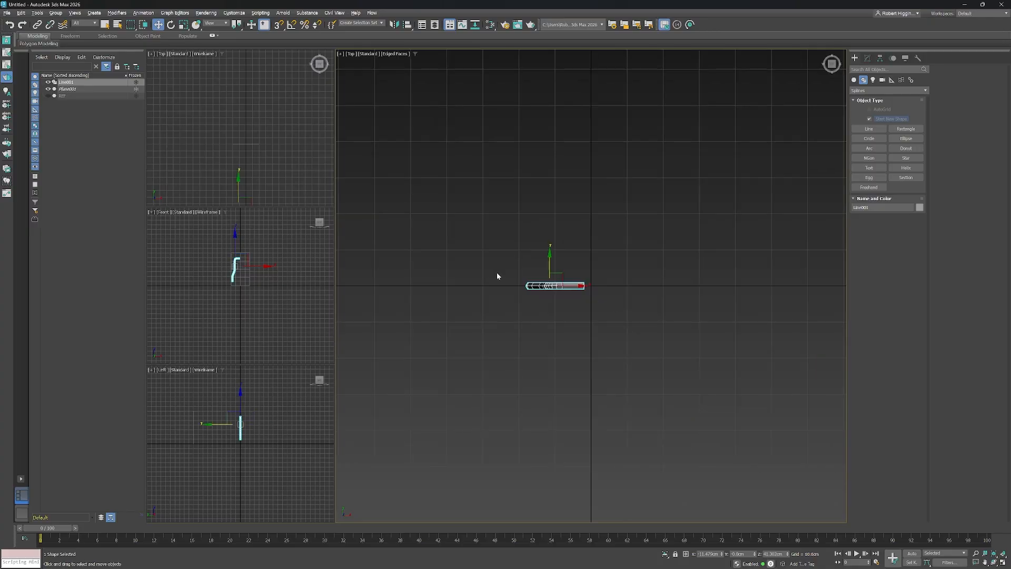
scroll(563, 285, up, 4)
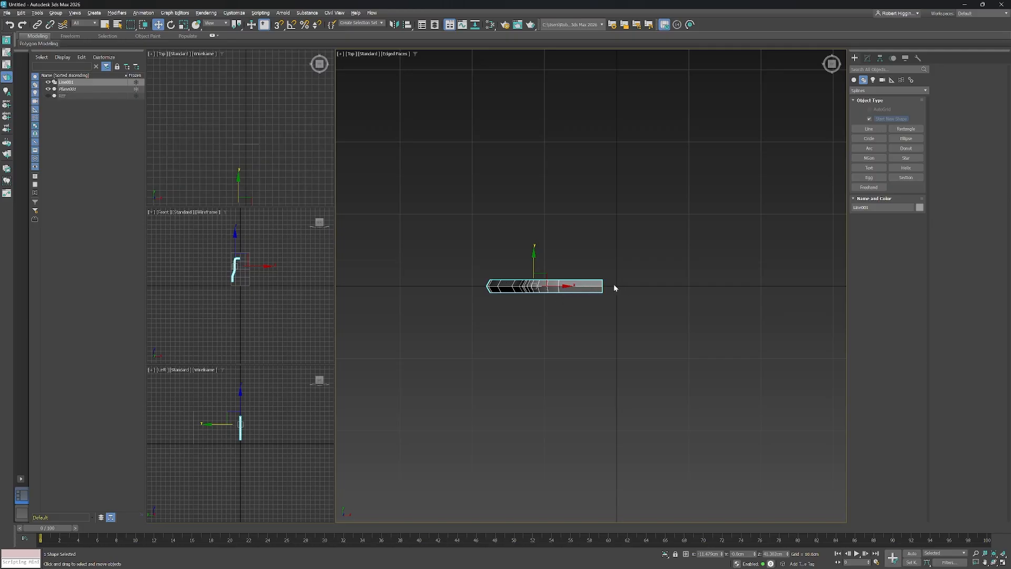
click(874, 138)
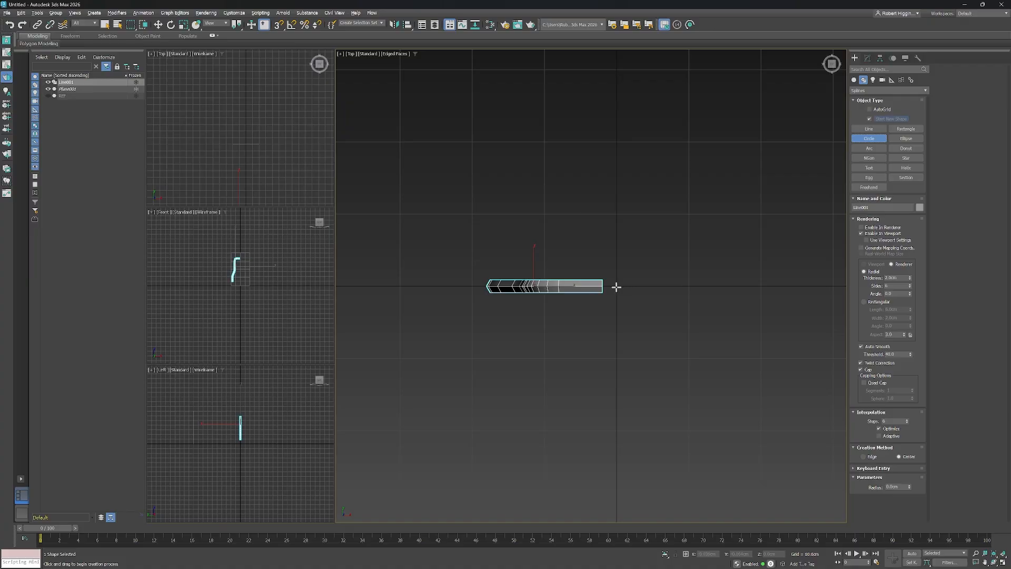
drag(616, 286, 720, 306)
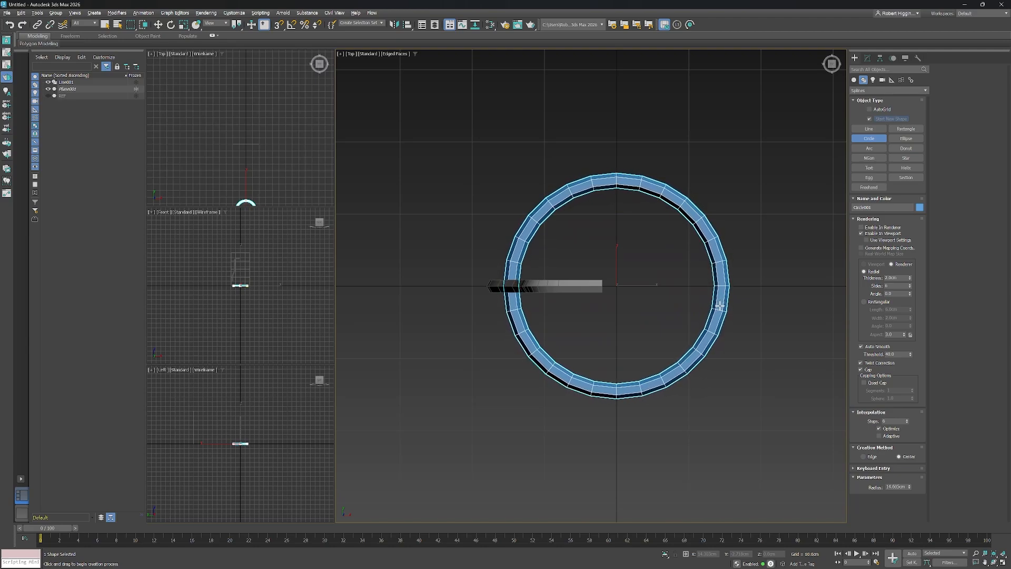
drag(720, 306, 720, 306)
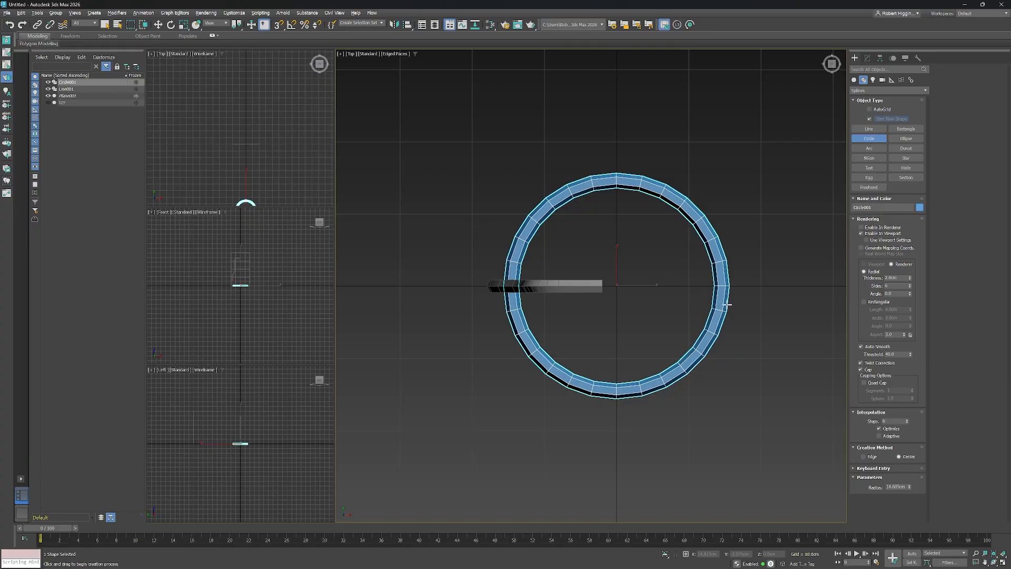
In the Front view, move the circle straight up to the height of the footrest ring in the reference image.
middle_drag(684, 354, 687, 322)
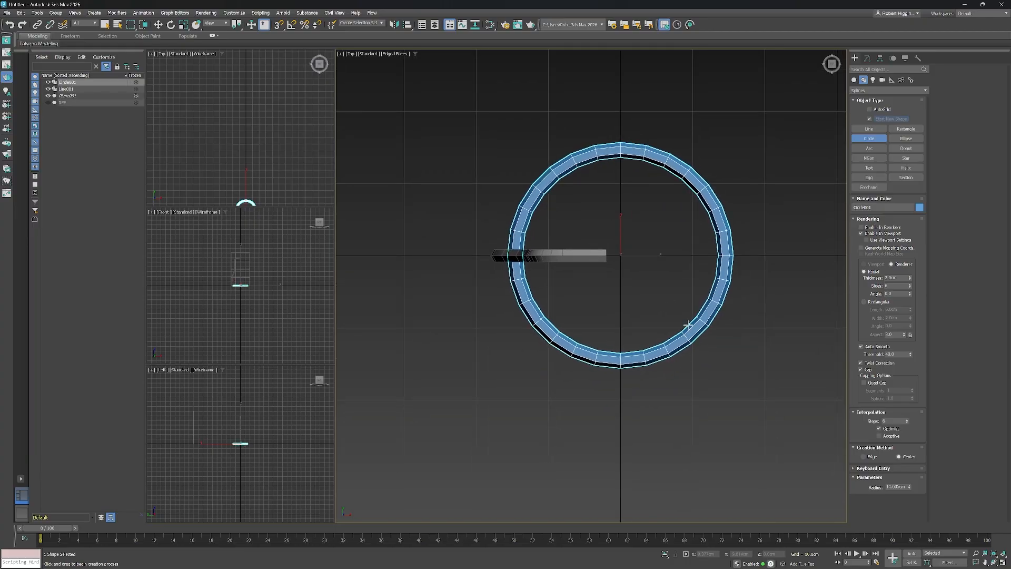
key(f)
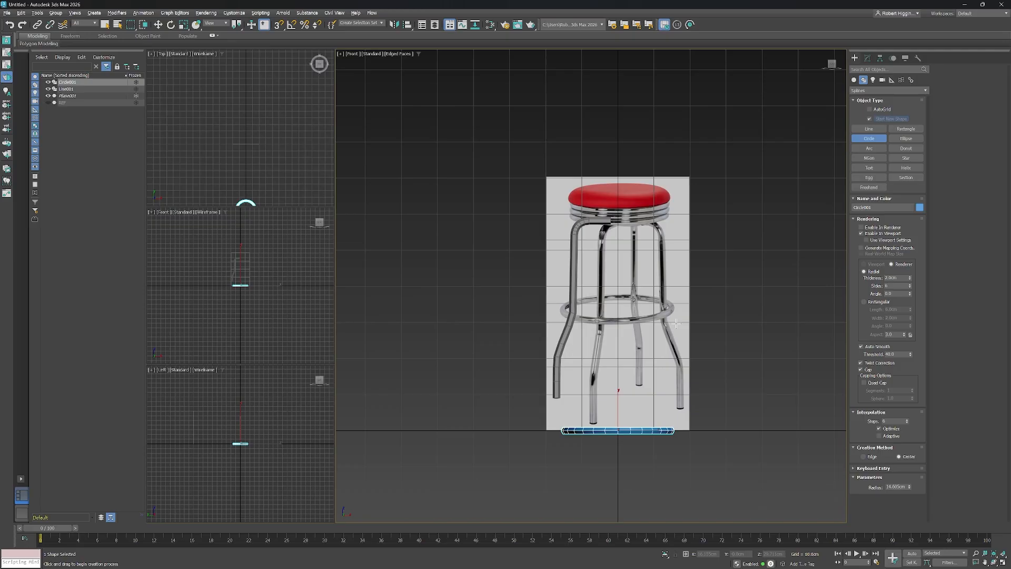
scroll(644, 378, up, 5)
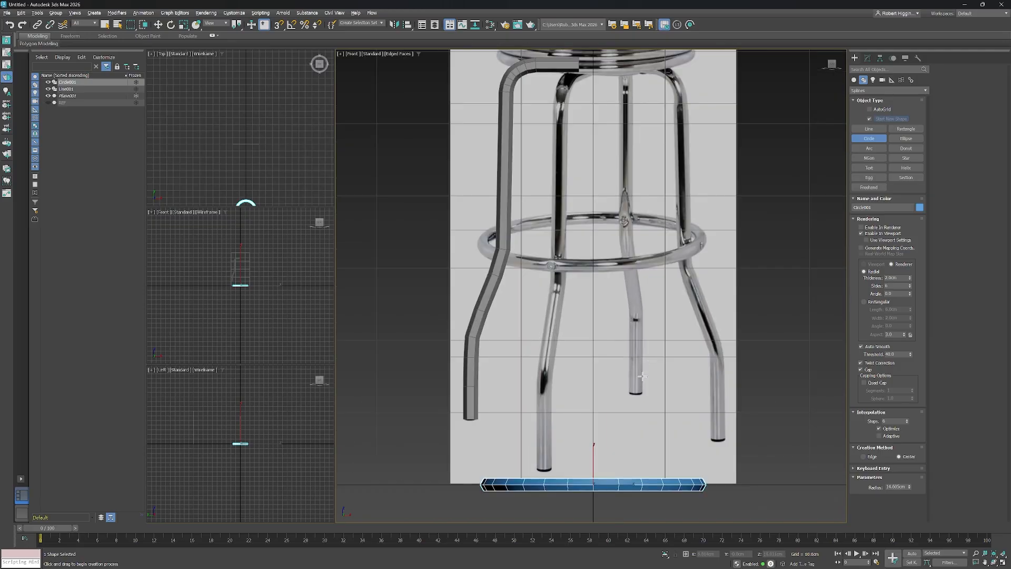
key(w)
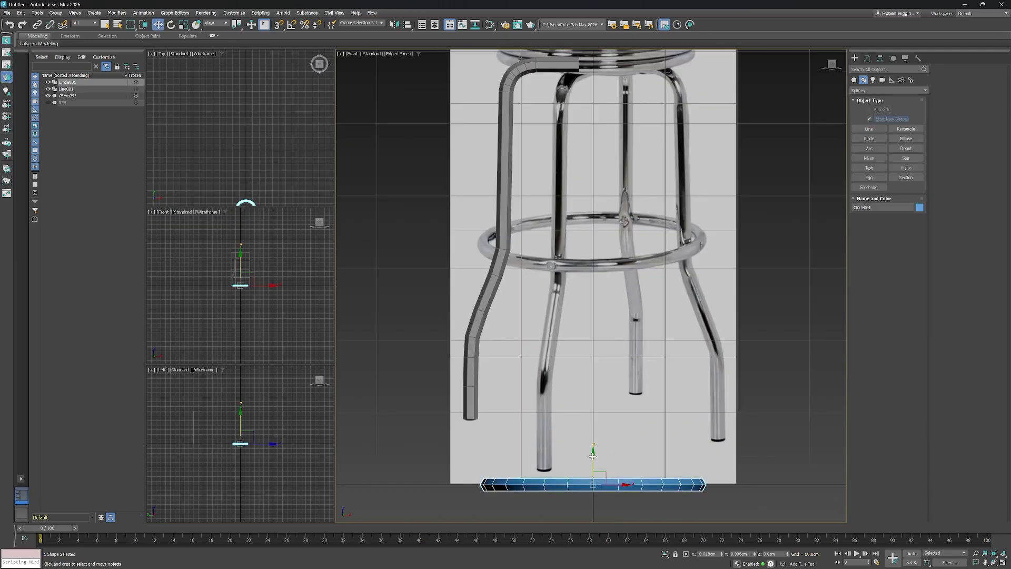
drag(592, 459, 610, 215)
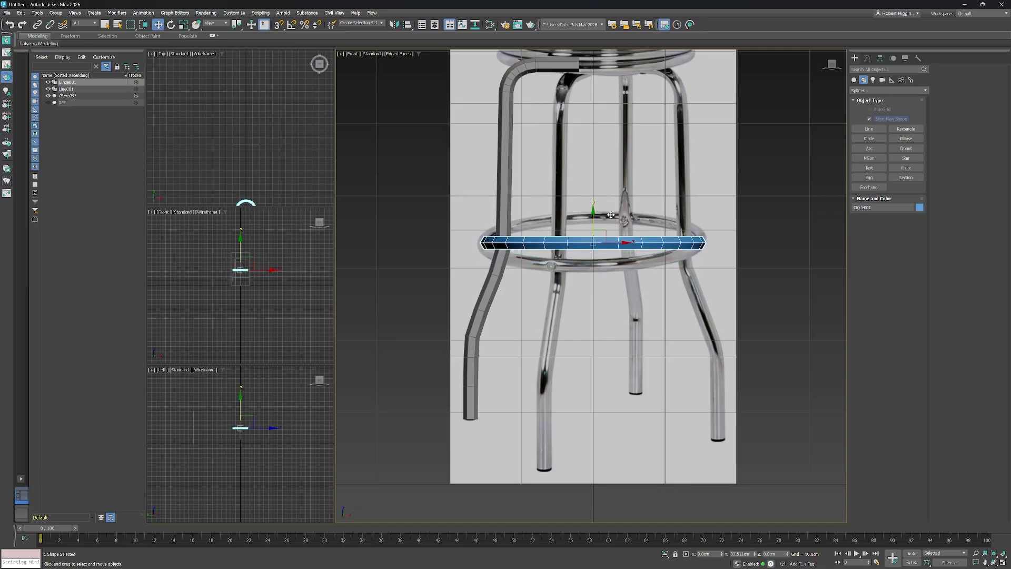
drag(610, 214, 611, 215)
middle_drag(649, 262, 662, 286)
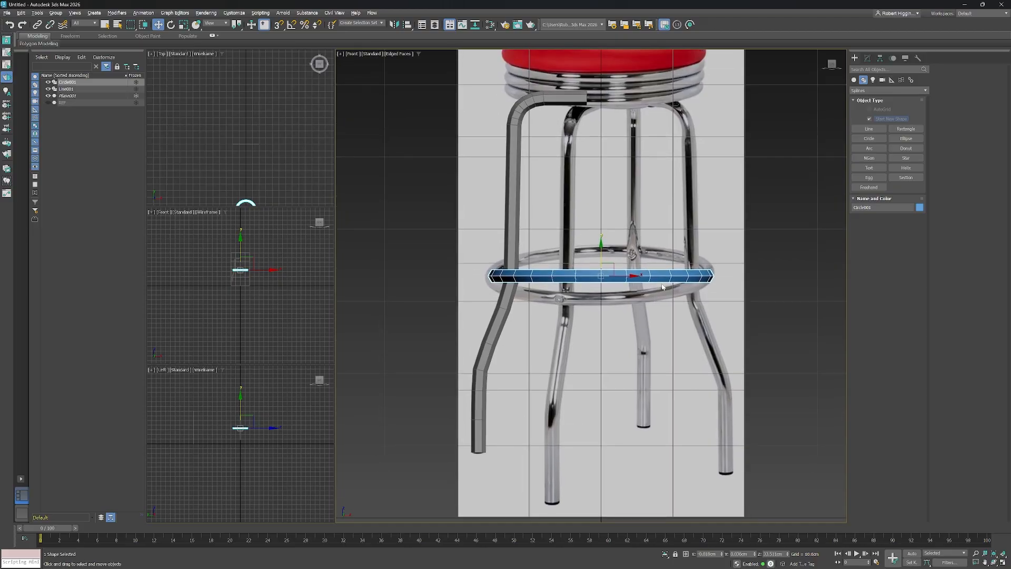
Check where the ring meets the leg in perspective and set the circle's radius to 14.4 cm.
key(p)
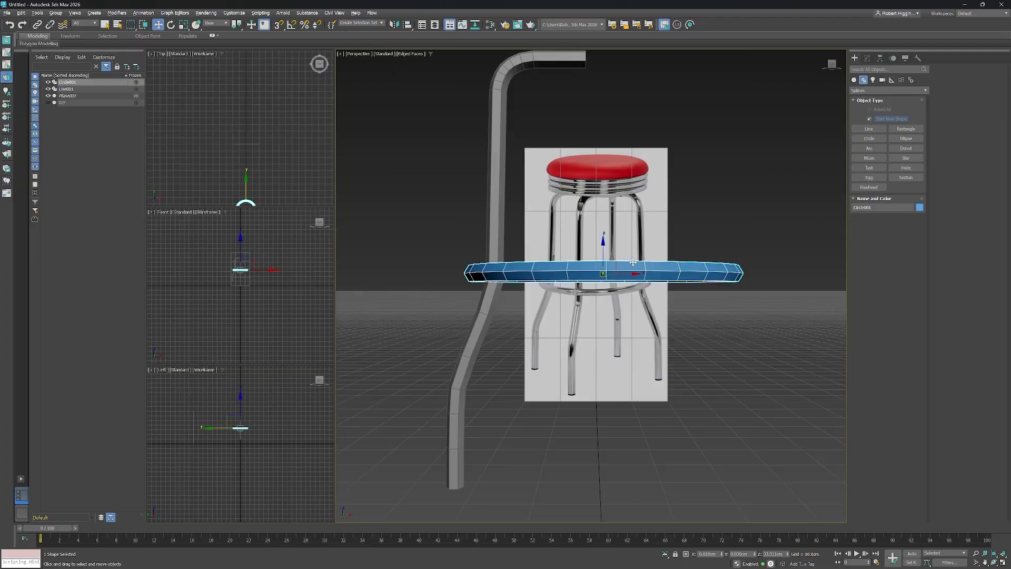
scroll(635, 257, down, 3)
alt+middle_drag(641, 243, 650, 272)
scroll(560, 292, up, 5)
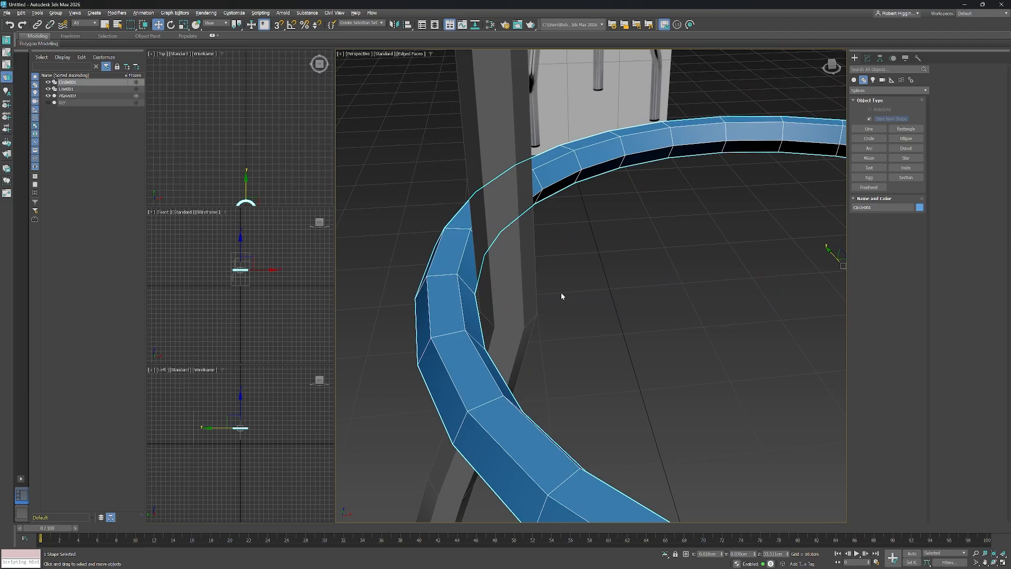
alt+middle_drag(565, 299, 504, 315)
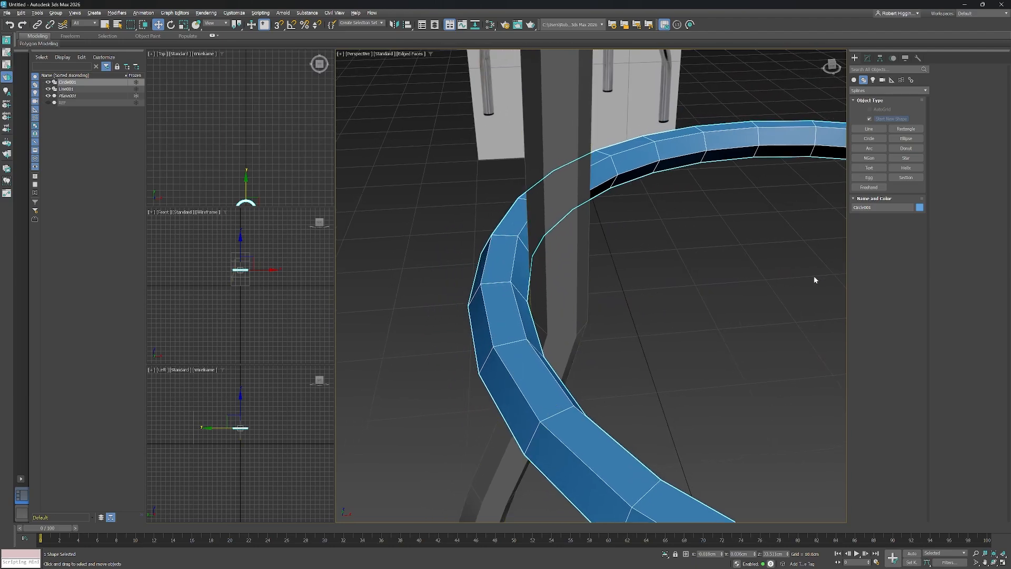
click(868, 58)
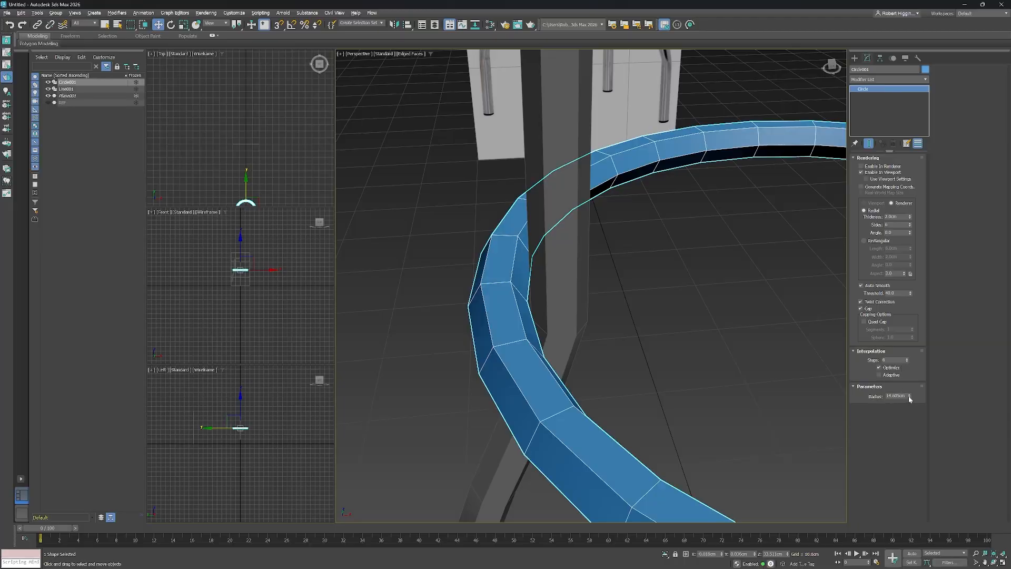
drag(911, 399, 909, 396)
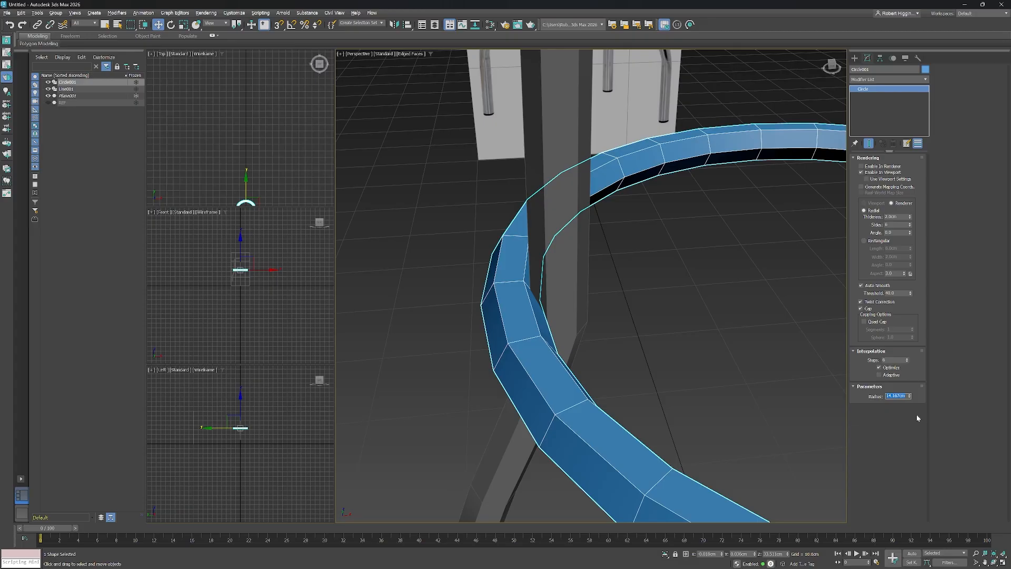
text(1)
key(Return)
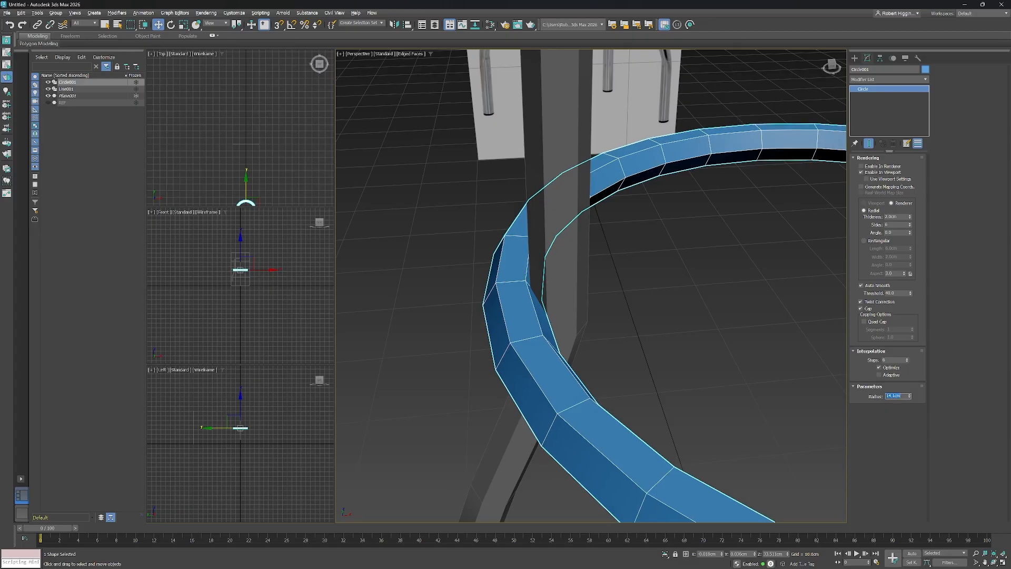
text(14.5)
key(Return)
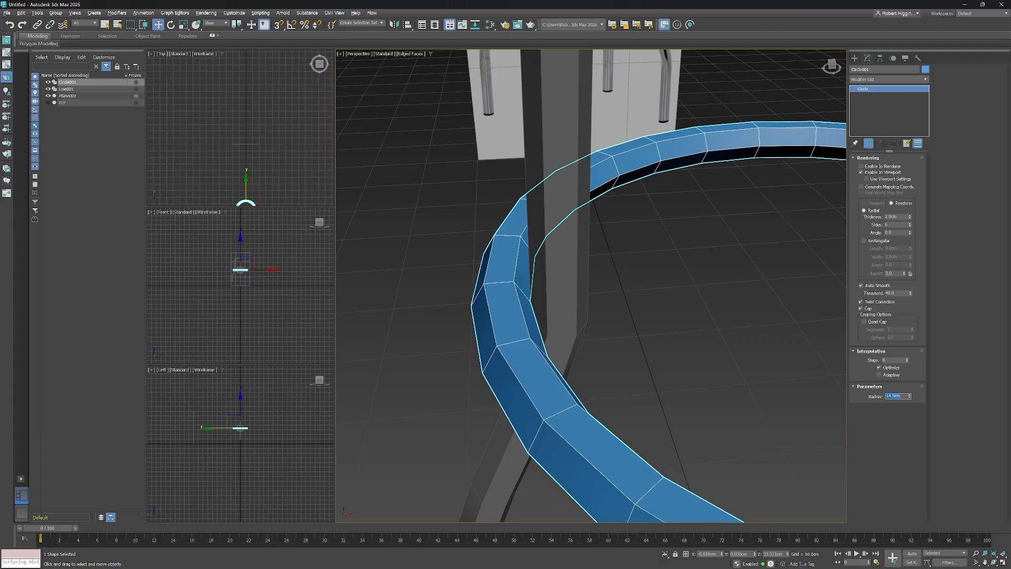
text(14.4)
key(Return)
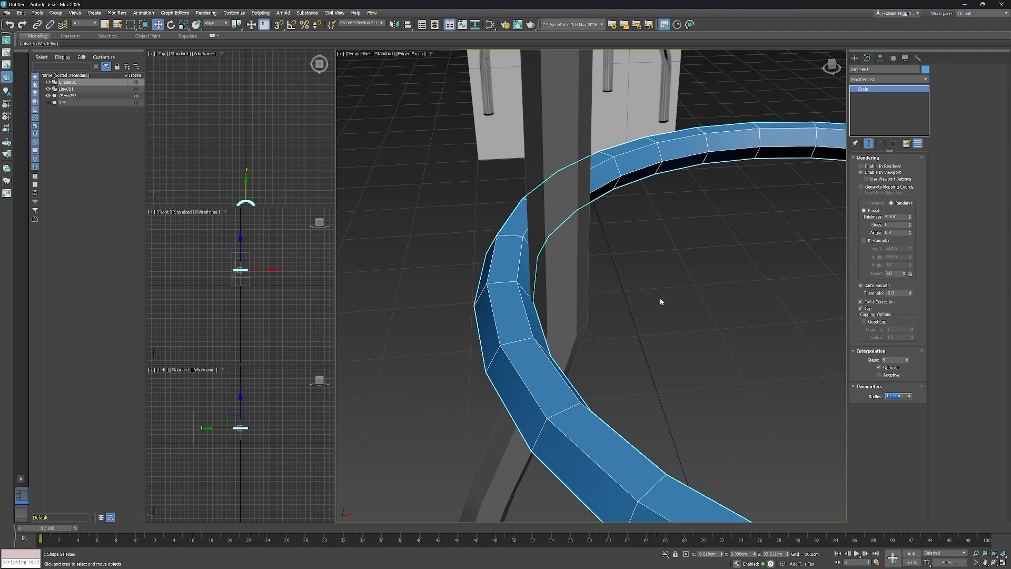
Change the footrest ring's object color to the same grey as the leg.
mouse_move(661, 301)
middle_down()
mouse_move(678, 312)
mouse_move(656, 295)
mouse_move(673, 279)
mouse_move(661, 277)
mouse_move(674, 312)
mouse_move(667, 305)
middle_up()
scroll(667, 306, down, 5)
alt+middle_drag(724, 330, 665, 345)
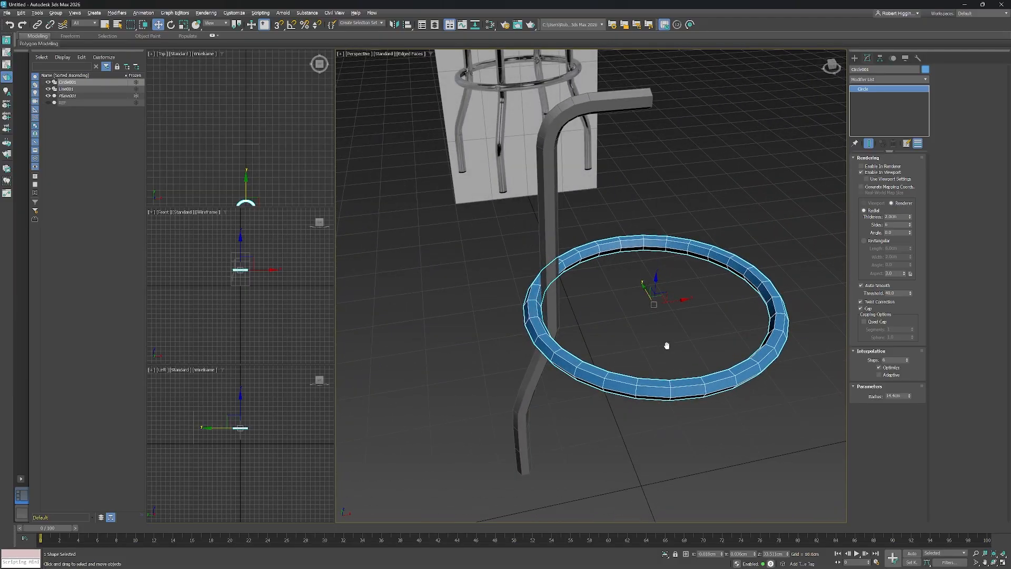
click(926, 70)
click(434, 252)
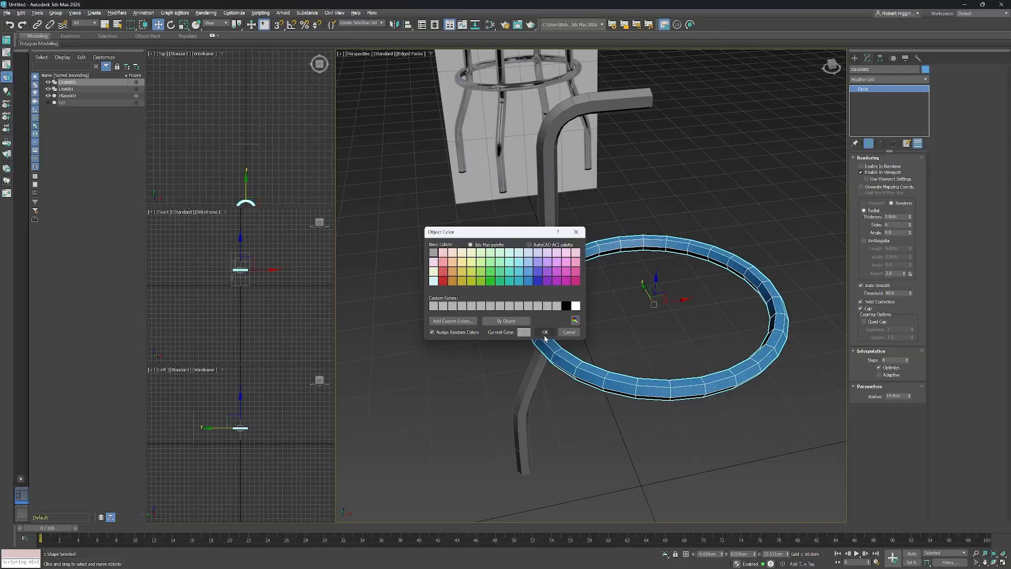
click(545, 334)
alt+middle_drag(565, 337, 689, 314)
click(855, 58)
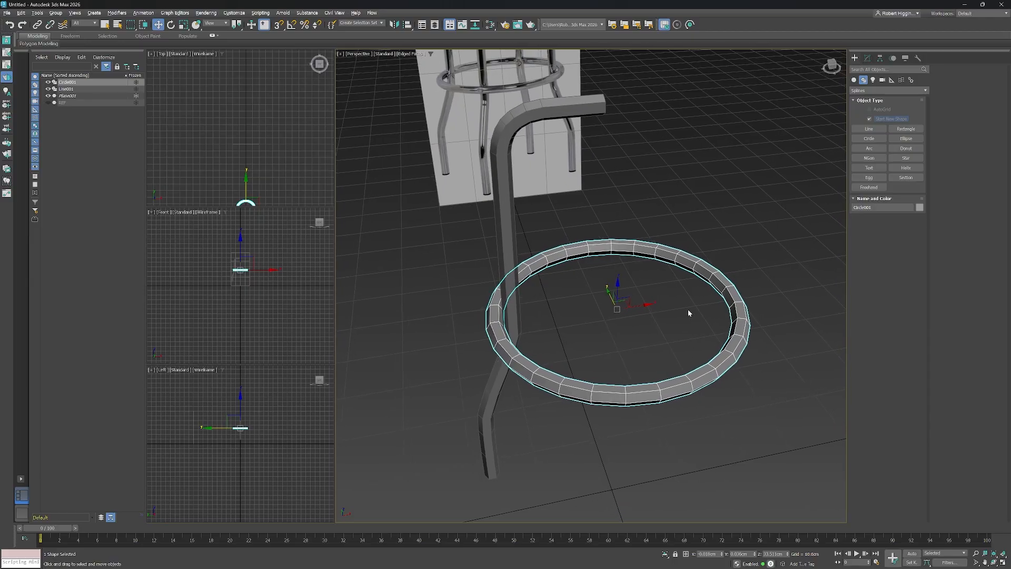
Select the leg and footrest ring together in the Front view and lower them until the leg's top sits just beneath the chrome seat base.
key(f)
middle_drag(645, 193, 646, 198)
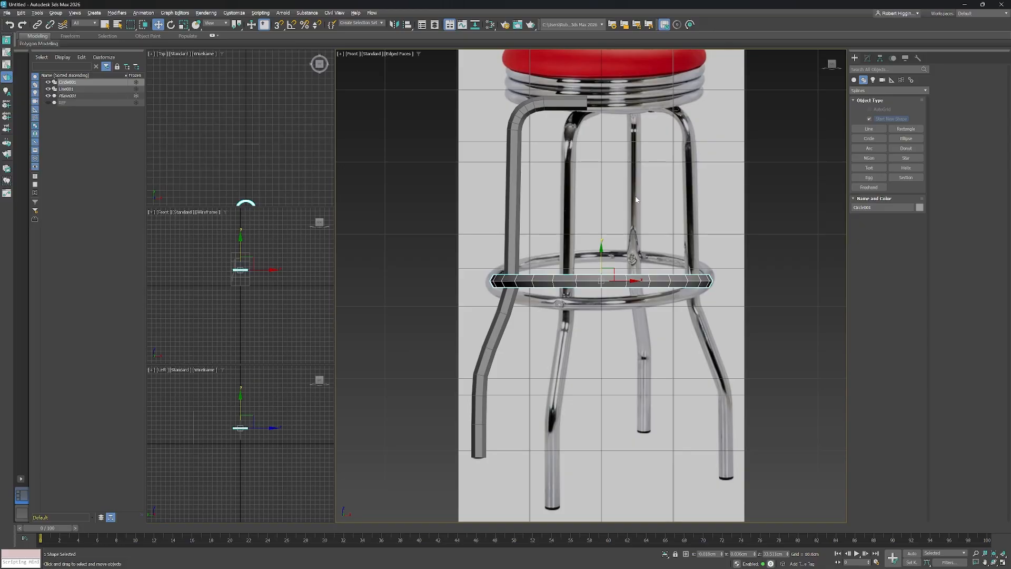
key(q)
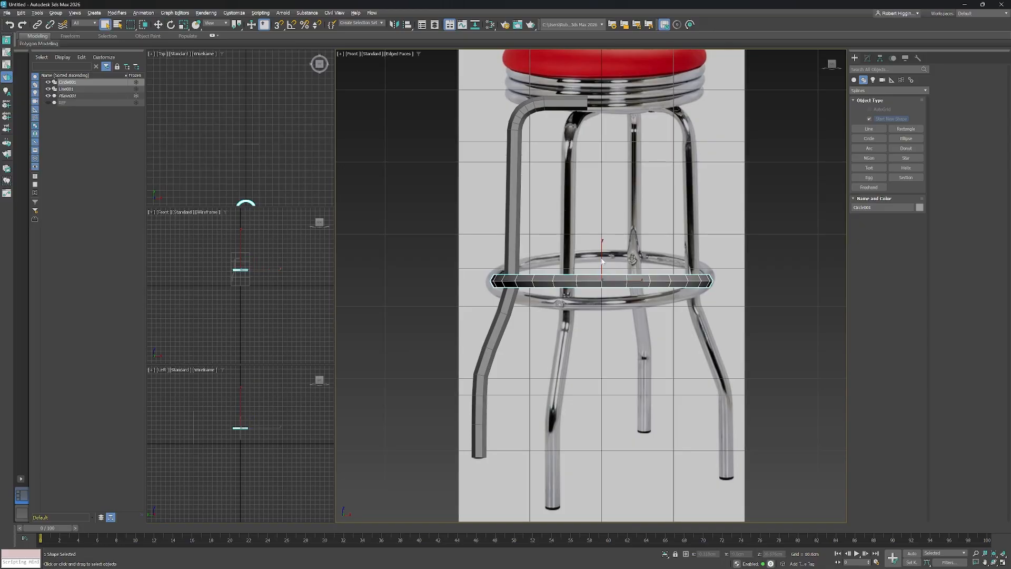
middle_drag(637, 215, 628, 228)
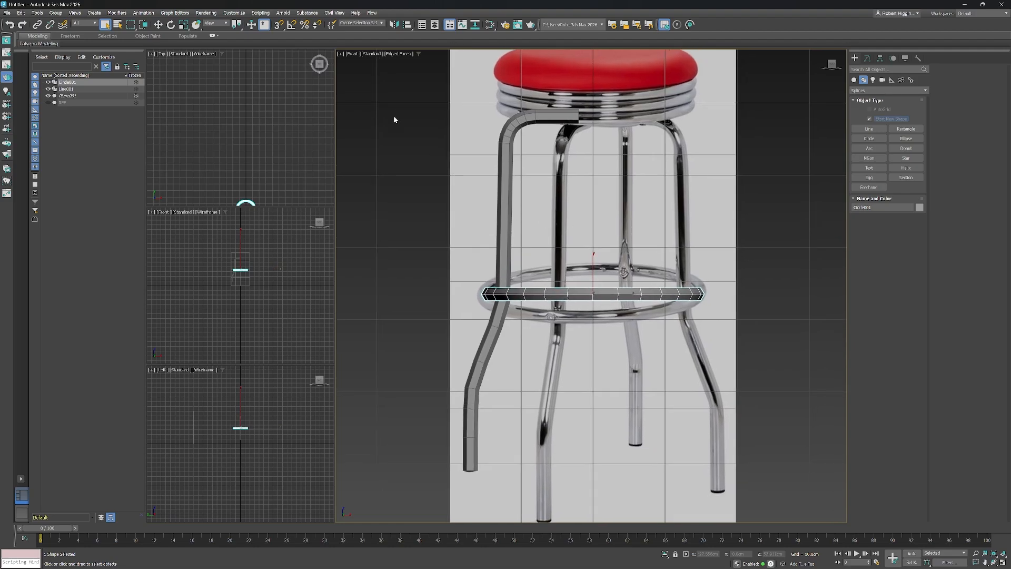
drag(751, 436, 738, 406)
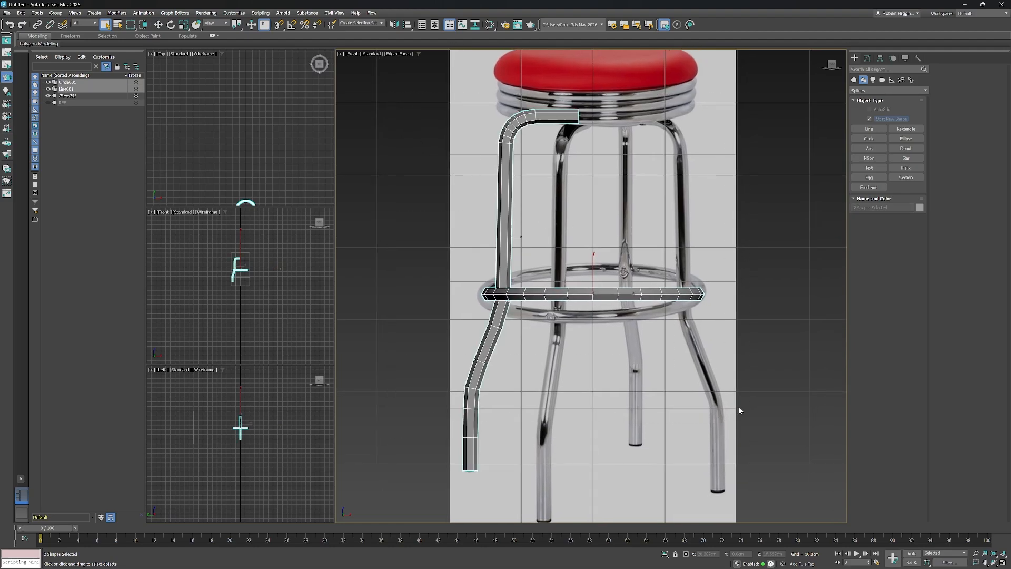
middle_drag(622, 224, 613, 253)
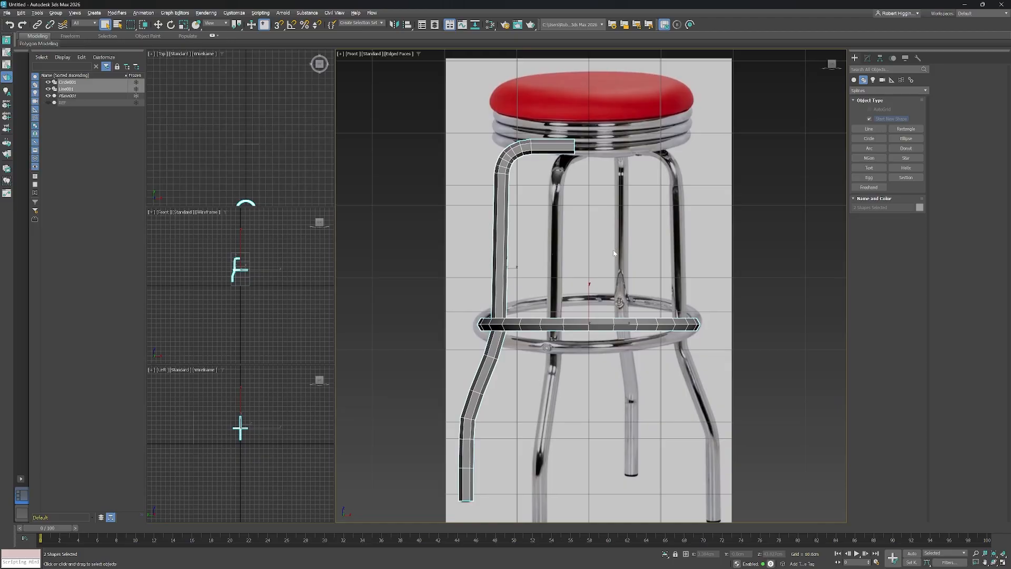
key(w)
scroll(557, 279, up, 3)
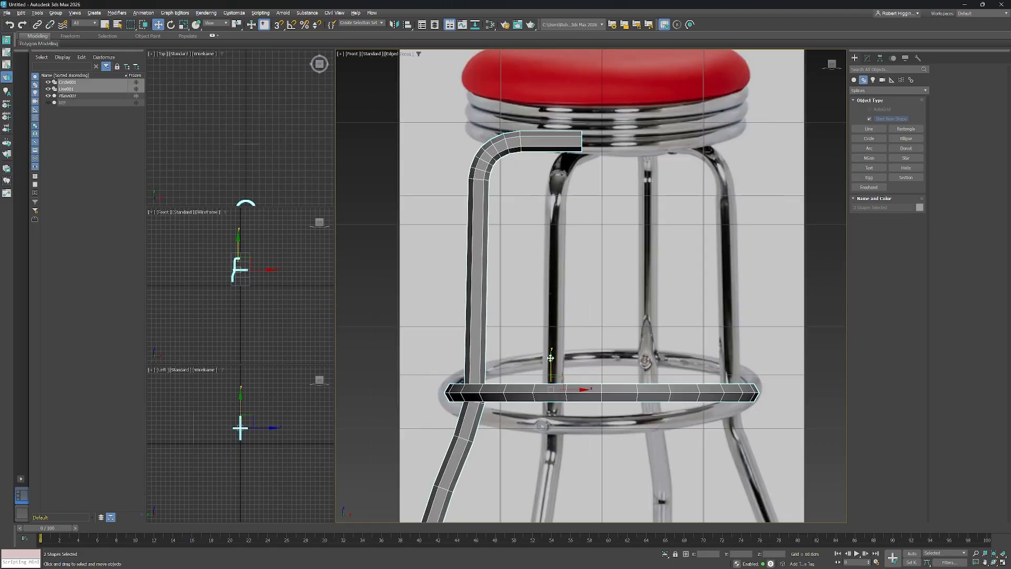
drag(550, 358, 552, 381)
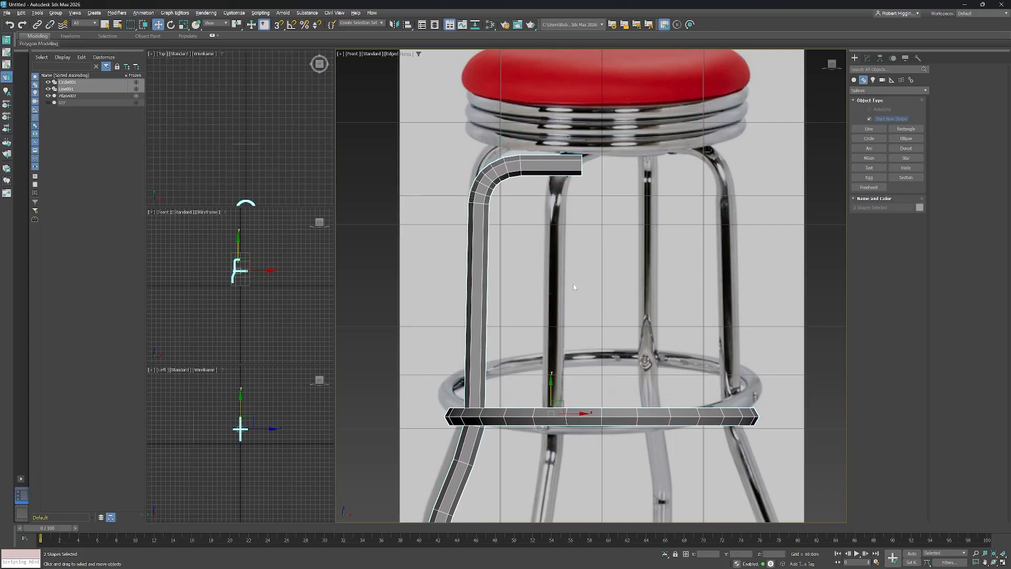
Check the leg's top against the seat base and nudge the leg and ring up slightly.
scroll(575, 283, up, 5)
scroll(621, 241, down, 3)
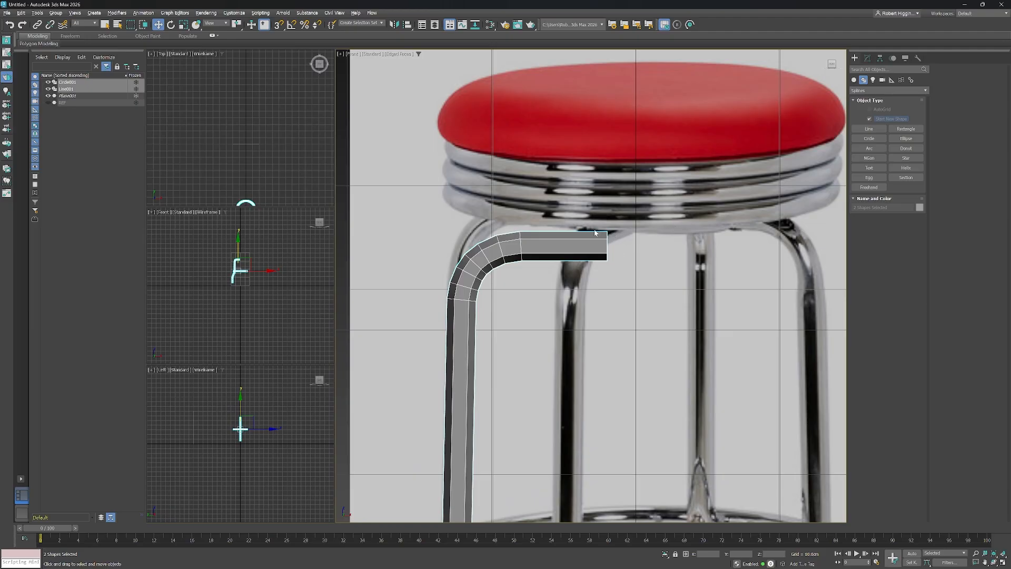
scroll(646, 355, down, 3)
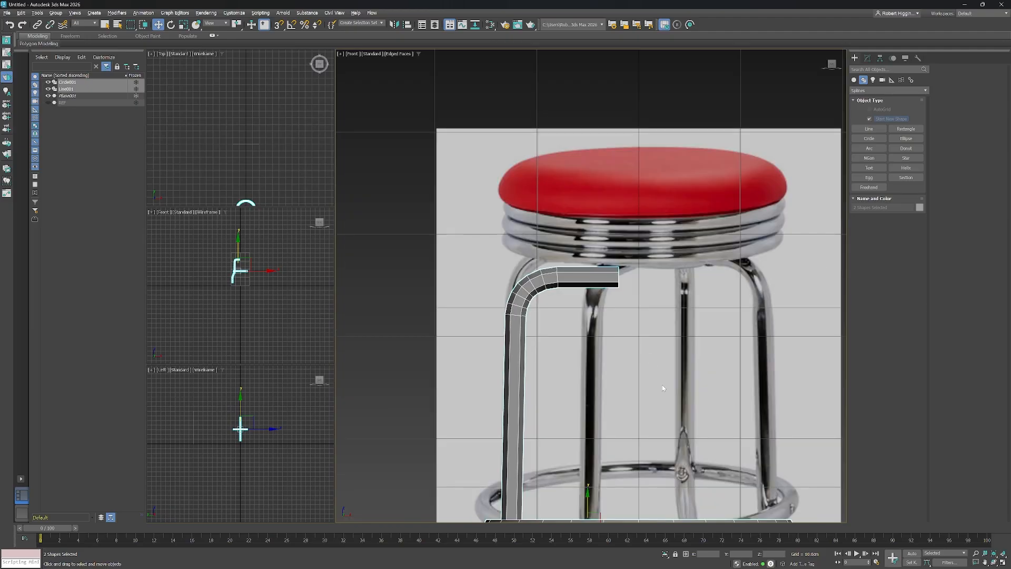
middle_drag(662, 384, 646, 348)
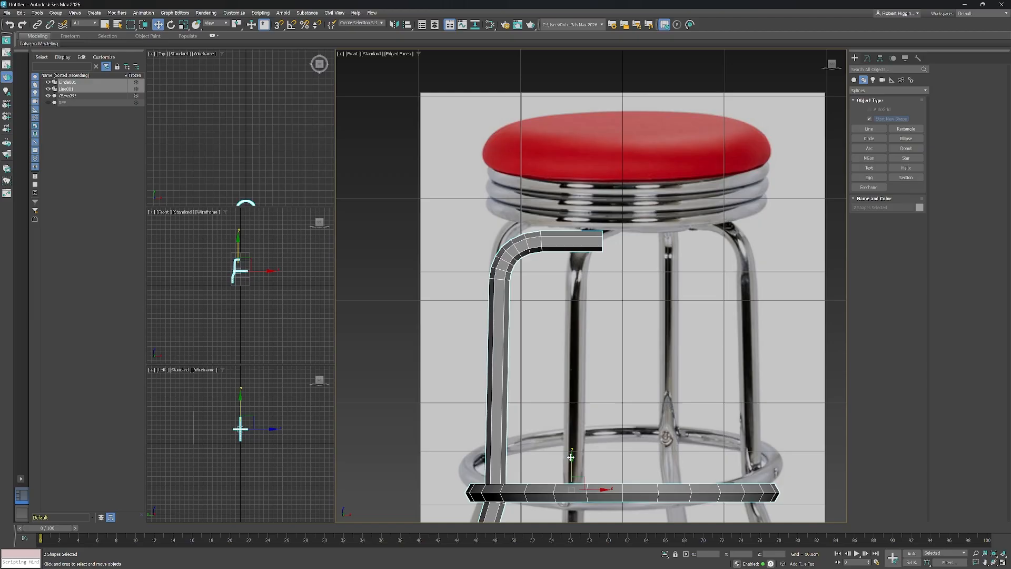
drag(570, 458, 570, 457)
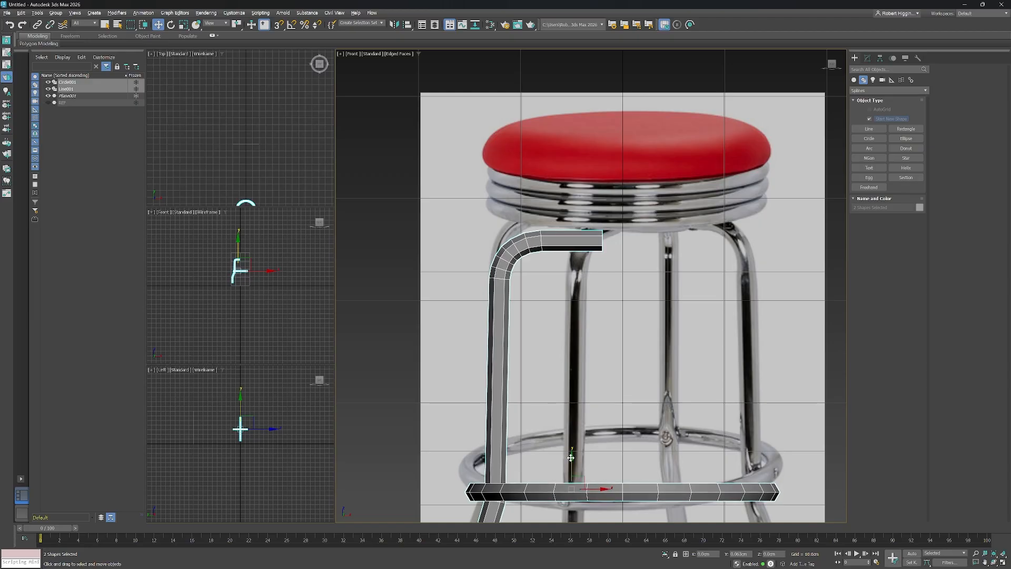
Start a new line in the Front view for the seat profile, with Enable in Viewport turned off.
middle_drag(659, 356, 645, 233)
scroll(640, 326, down, 2)
middle_drag(630, 196, 631, 300)
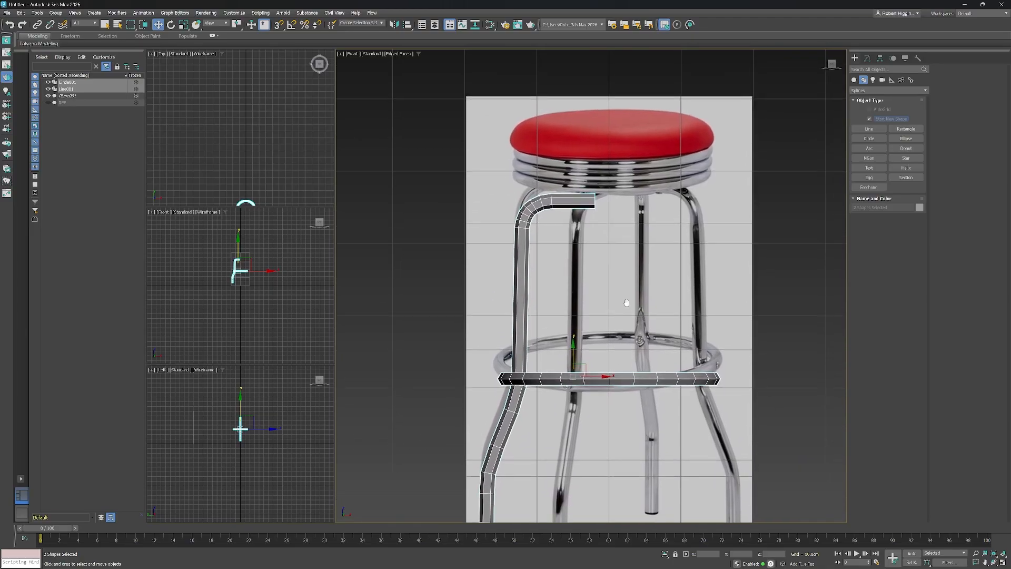
scroll(611, 262, up, 5)
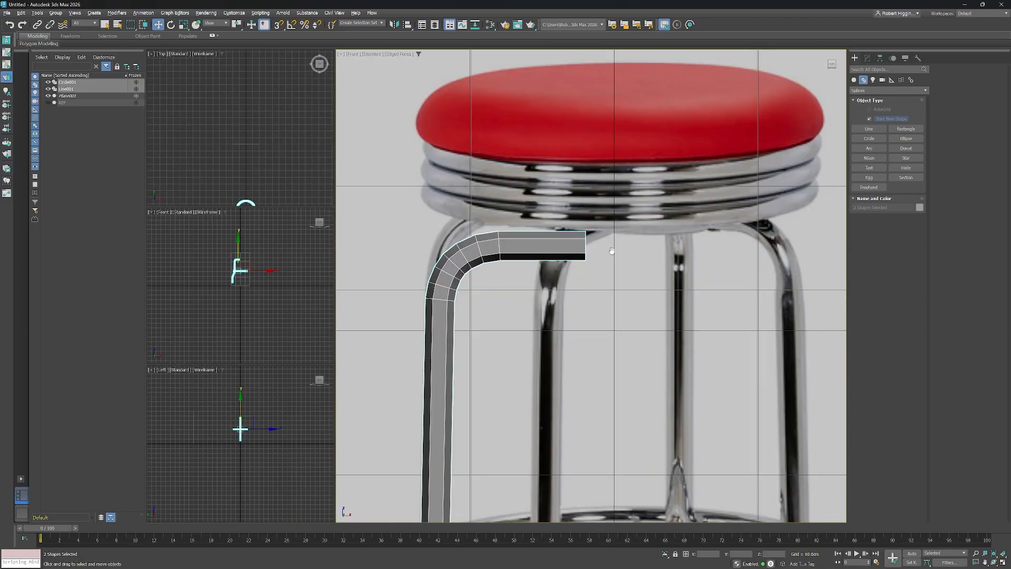
middle_drag(611, 262, 621, 283)
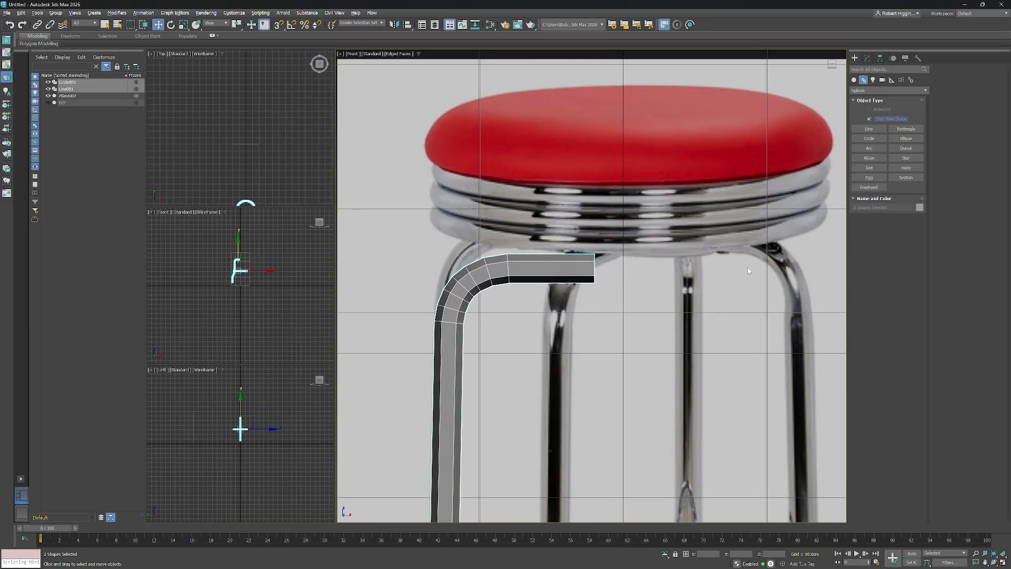
click(869, 129)
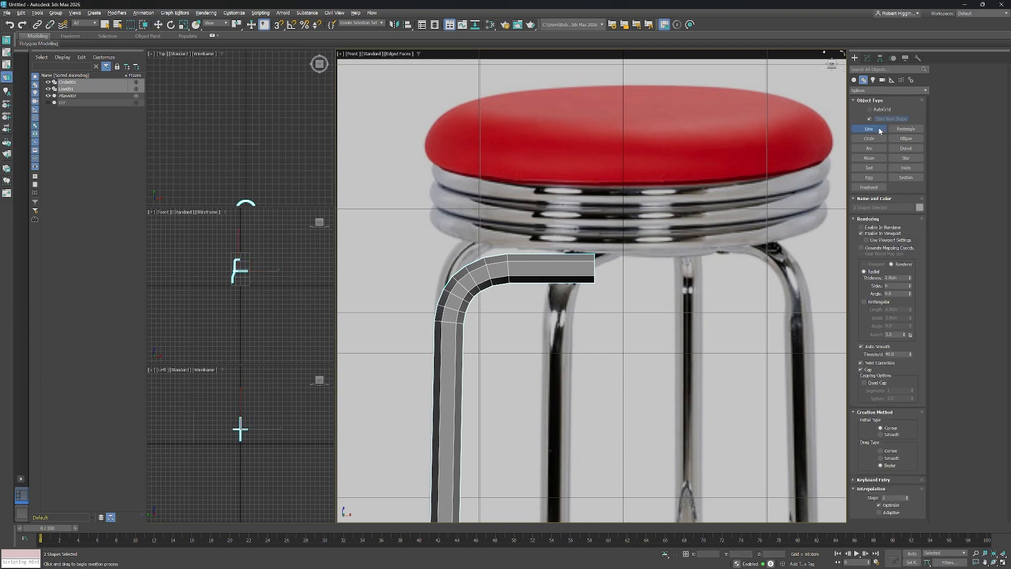
click(862, 234)
click(622, 253)
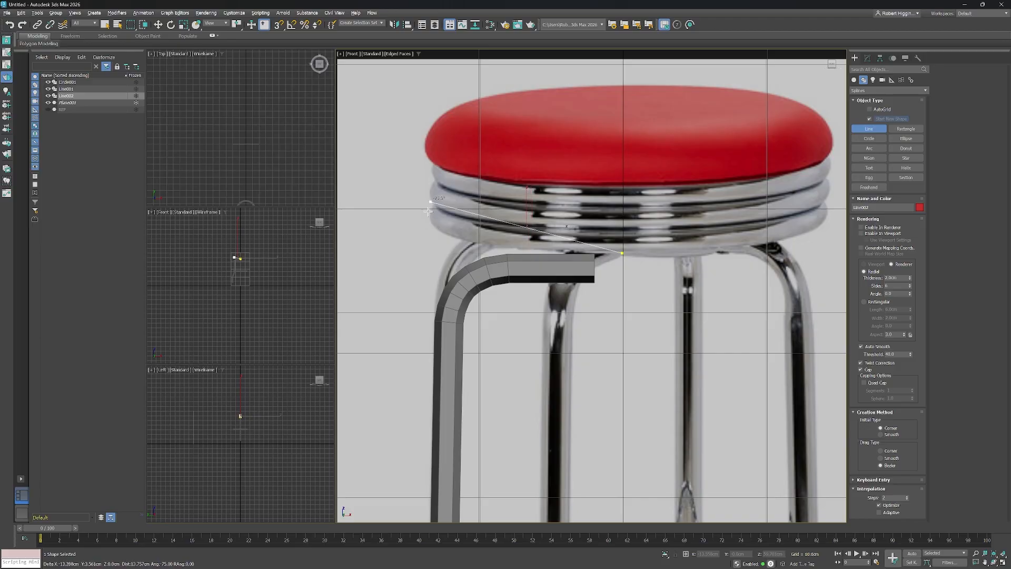
click(435, 245)
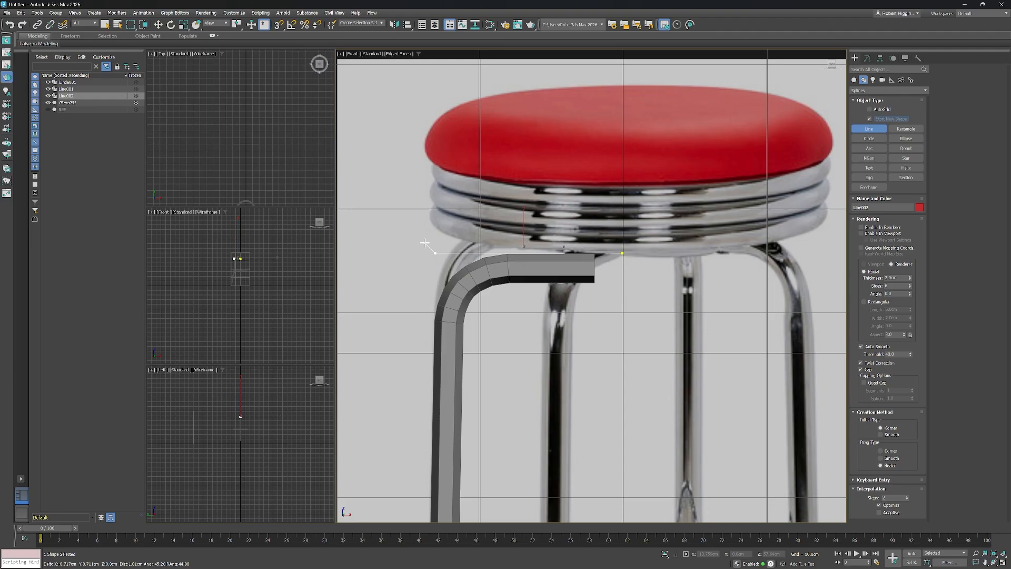
scroll(427, 244, up, 2)
click(418, 236)
click(440, 212)
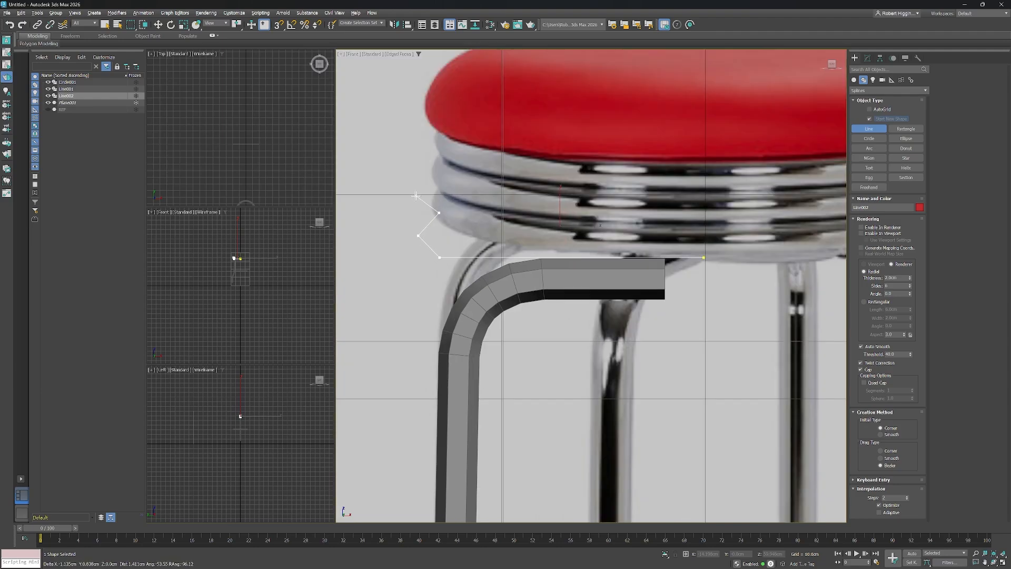
click(420, 191)
right_click(436, 180)
key(ctrl+z)
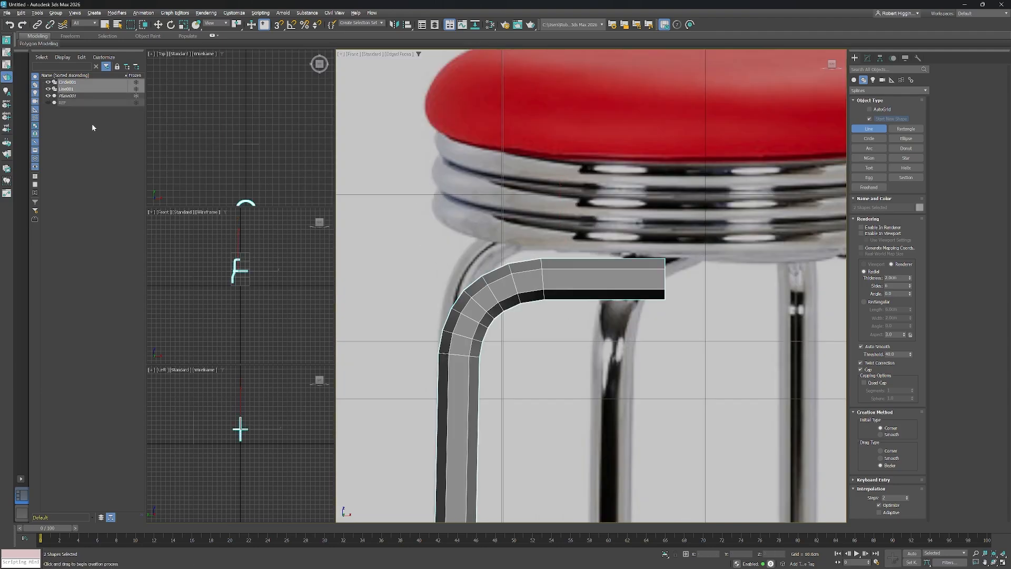
Draw the chrome base profile from the stool's centre line outward along its underside, then up in a zigzag of three pointed ridges.
click(705, 257)
click(446, 256)
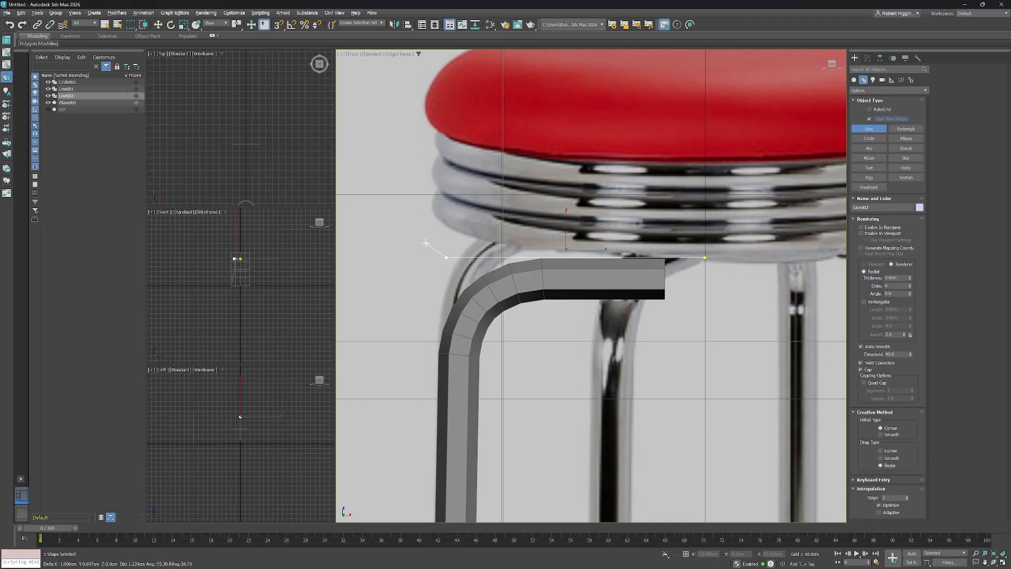
click(425, 240)
click(443, 221)
click(426, 205)
click(443, 188)
click(425, 174)
click(441, 157)
Continue the profile around the red cushion's outer edge and straight across to the stool's centre line, leaving the spline open.
middle_drag(431, 151, 480, 247)
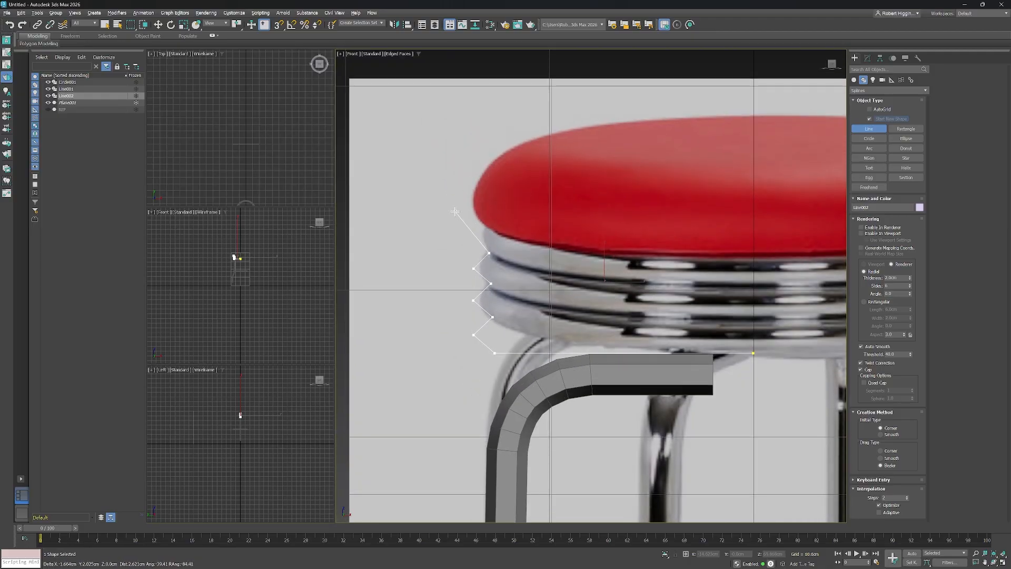
click(462, 238)
click(452, 216)
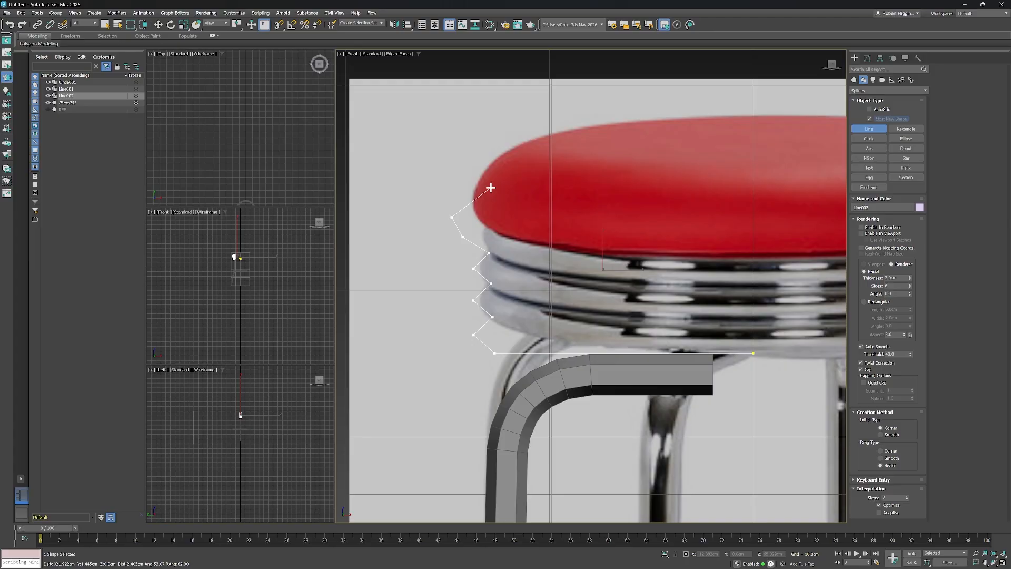
click(491, 187)
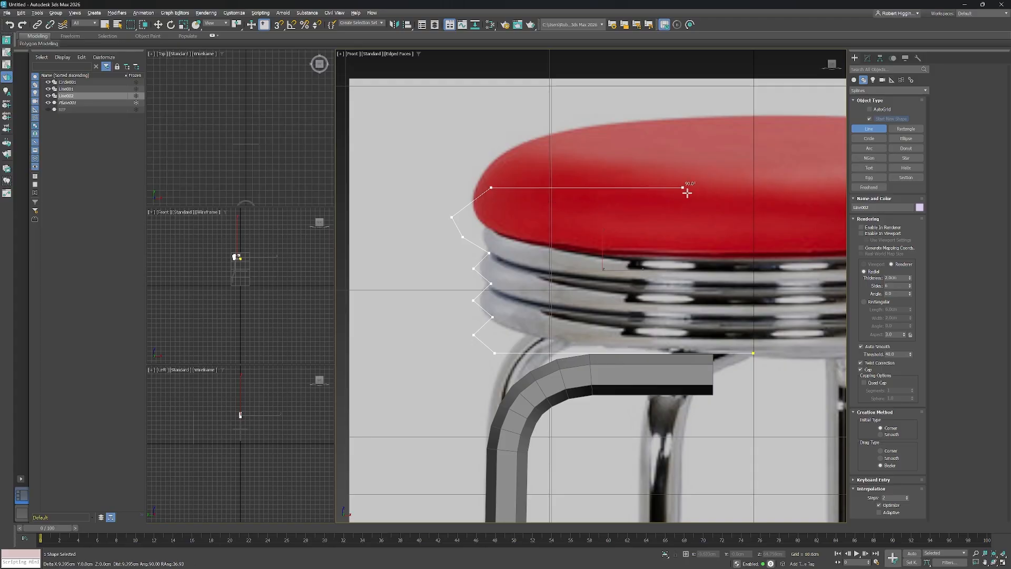
click(754, 188)
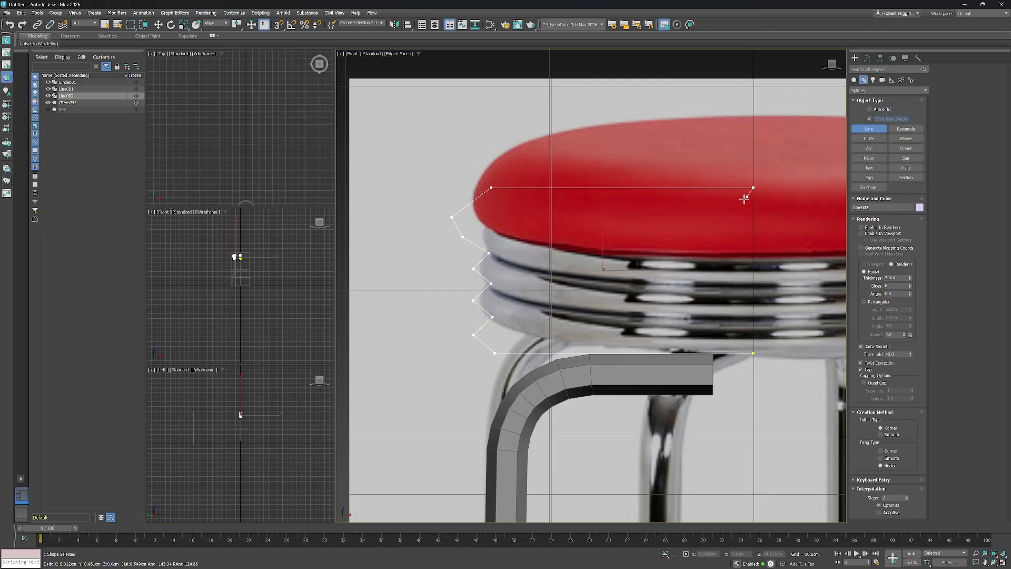
right_click(737, 239)
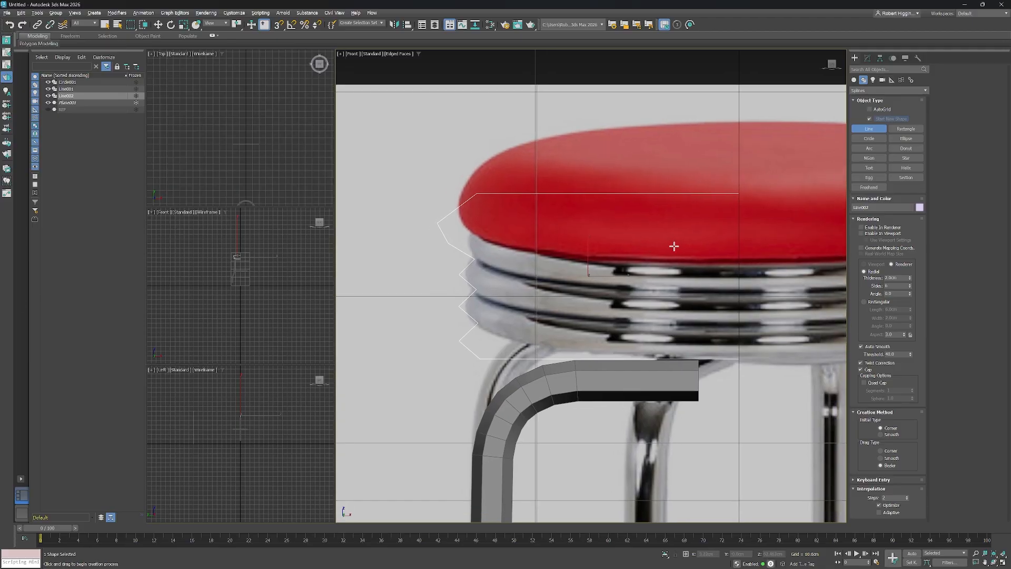
right_click(704, 237)
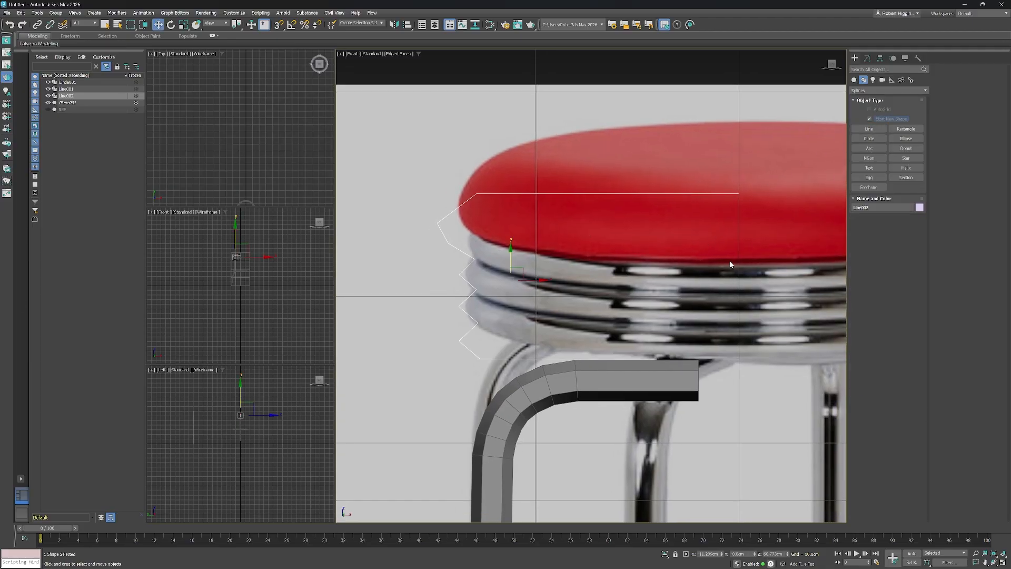
Apply a Lathe modifier to the seat profile.
scroll(730, 263, down, 2)
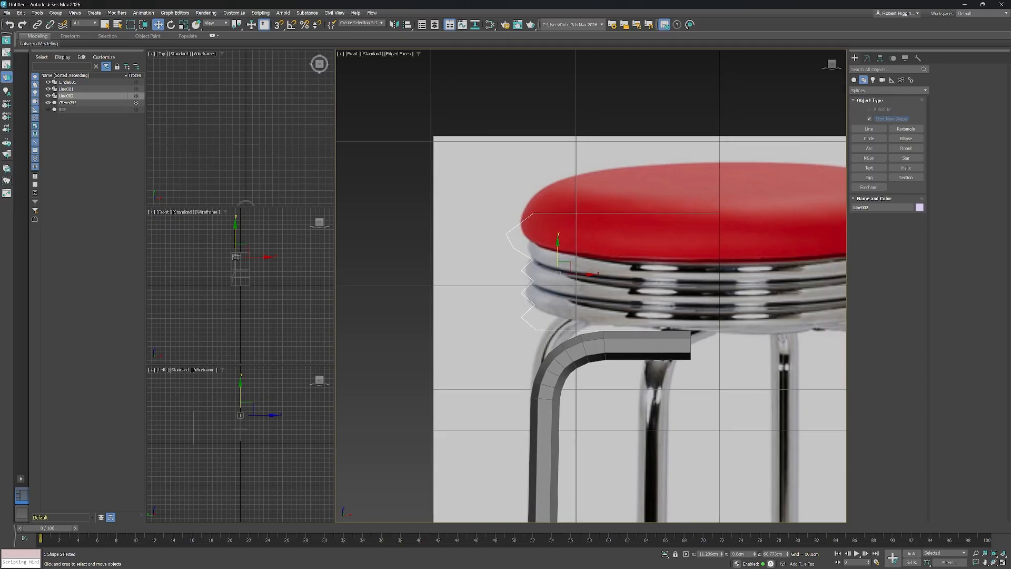
click(868, 58)
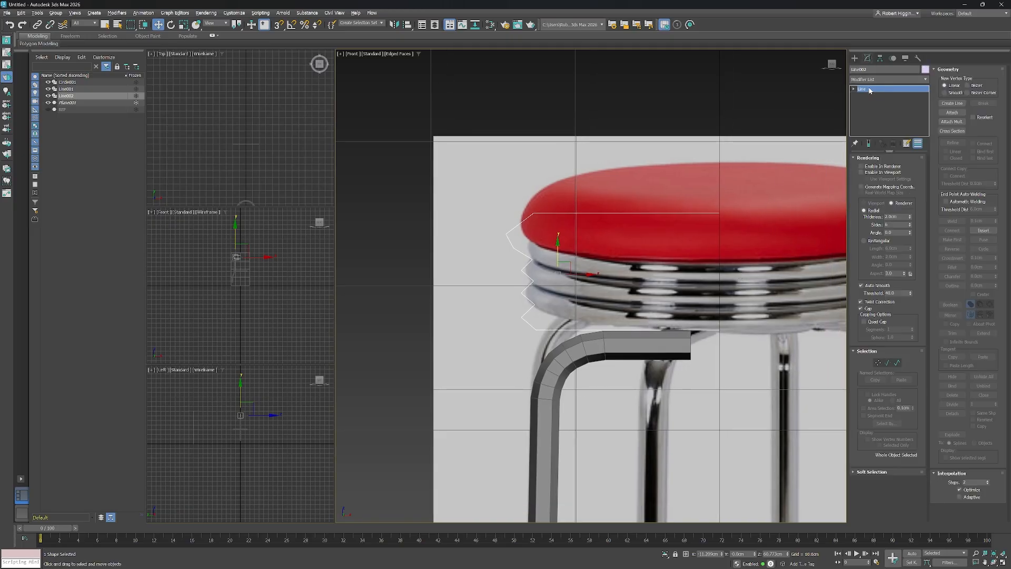
click(878, 80)
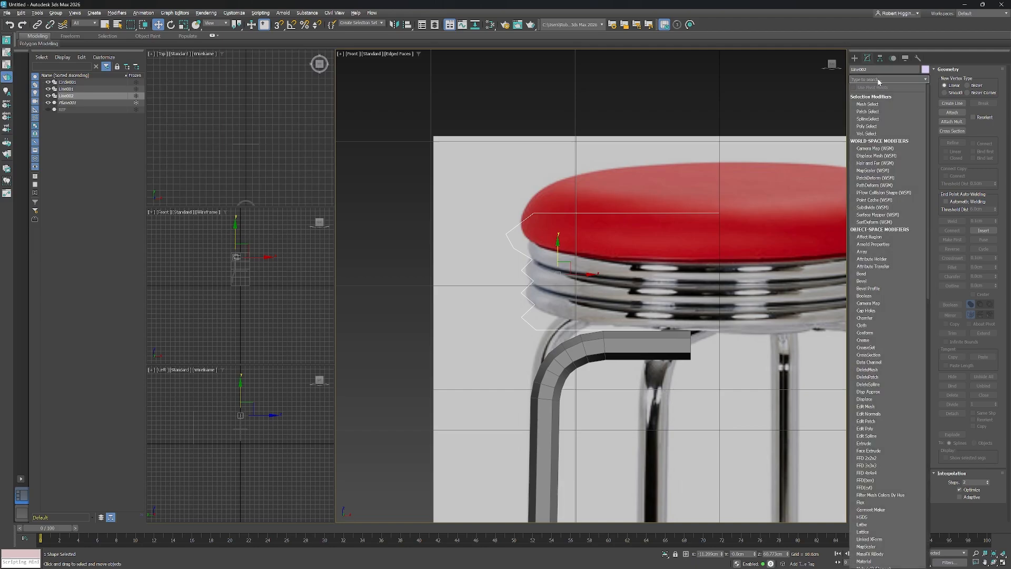
text(lath)
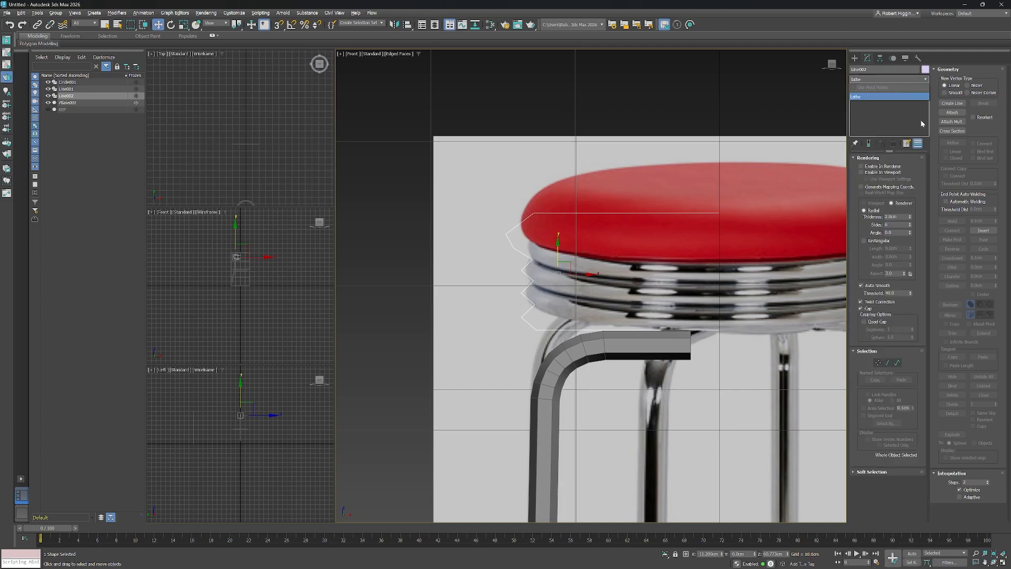
click(875, 96)
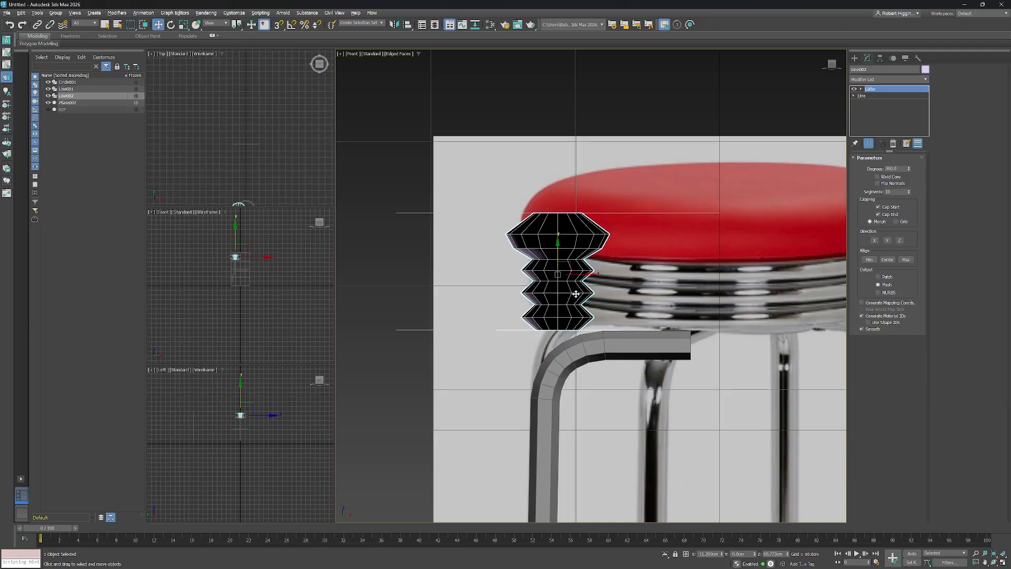
Move the Lathe axis along X to the stool's centre line and check its alignment up close.
click(861, 89)
click(875, 97)
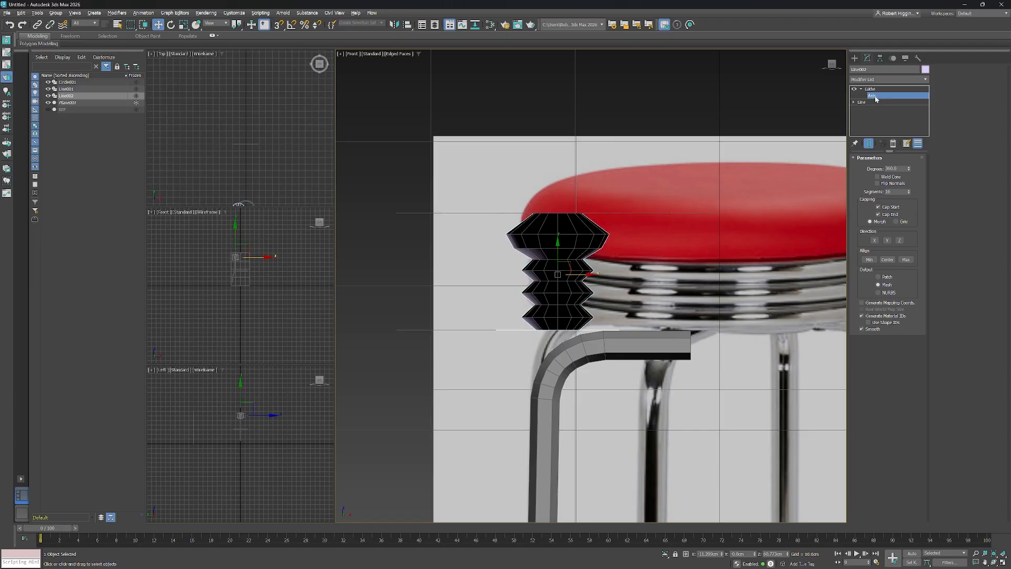
middle_drag(738, 238, 618, 235)
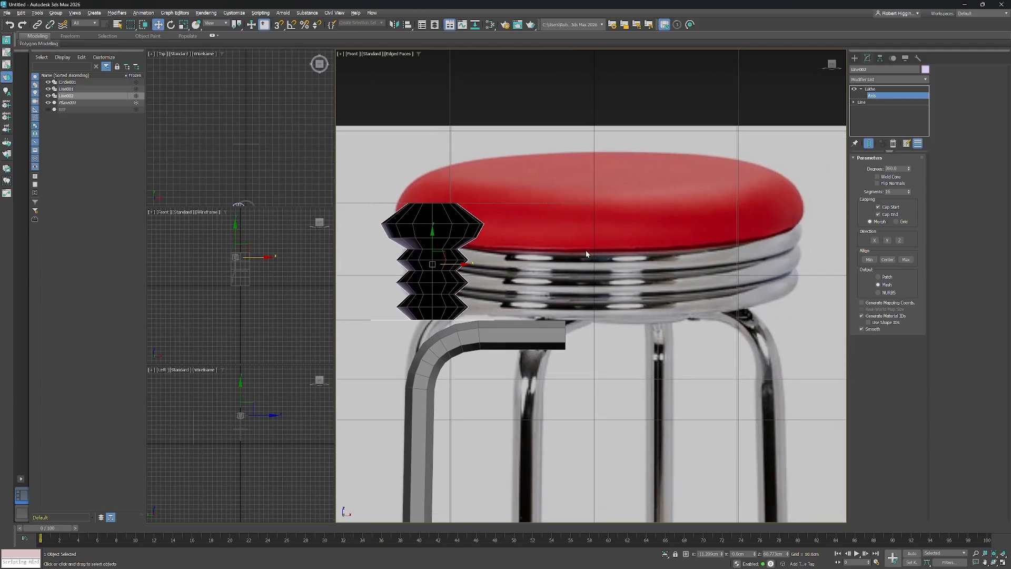
drag(460, 263, 621, 263)
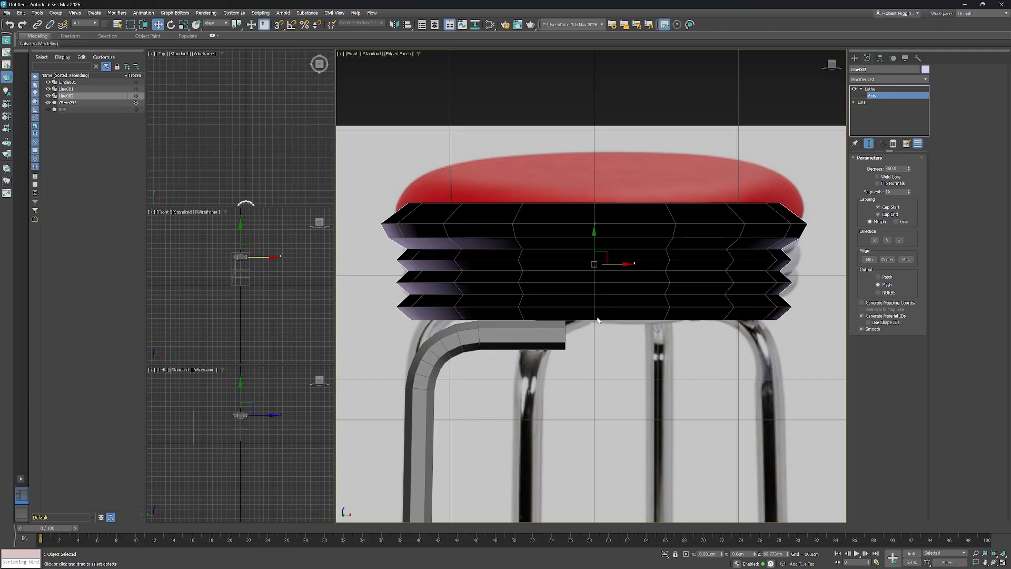
scroll(599, 330, up, 5)
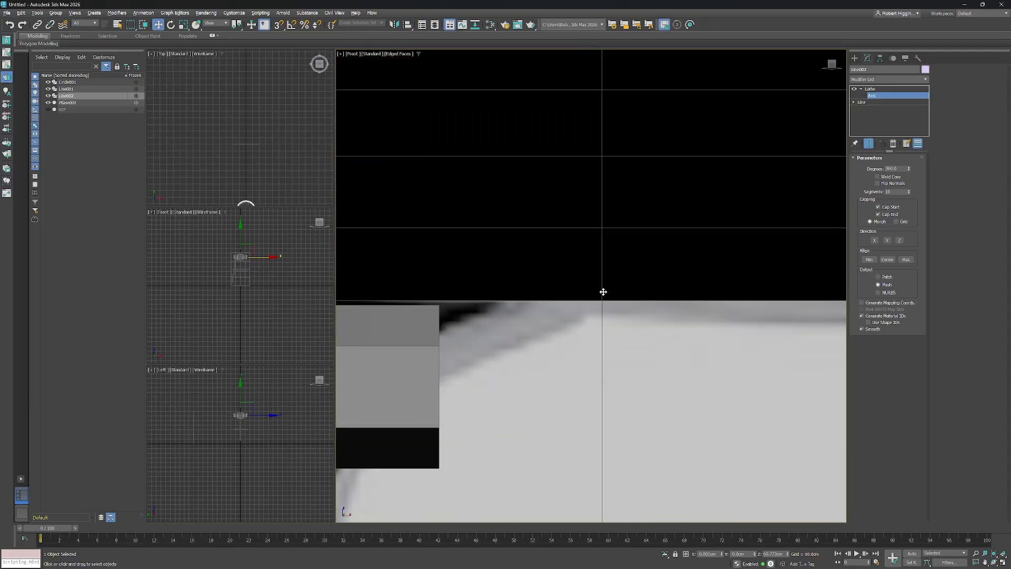
scroll(603, 291, down, 5)
middle_drag(652, 258, 643, 289)
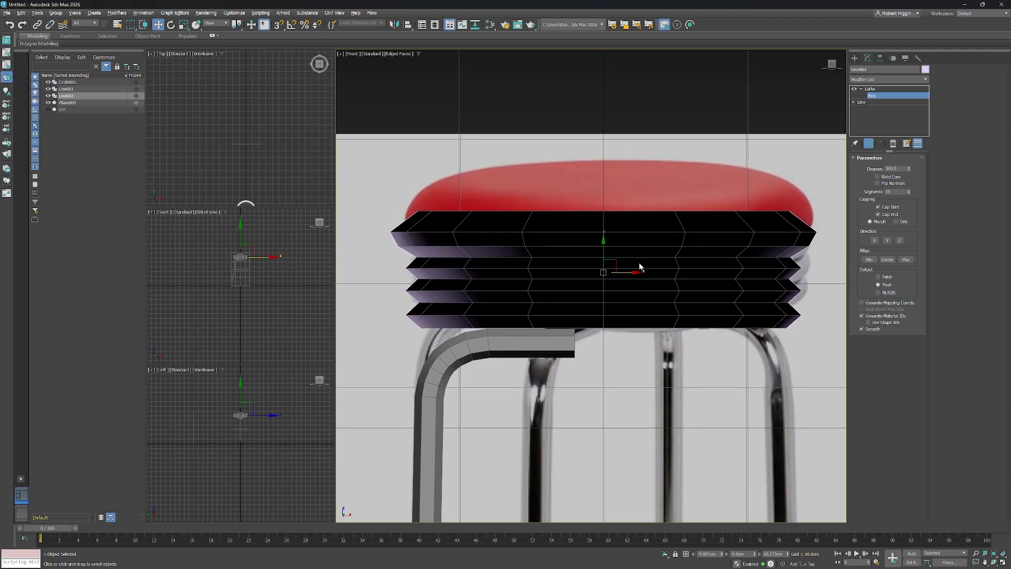
Inspect the lathed seat from above in perspective and turn on Flip Normals.
key(p)
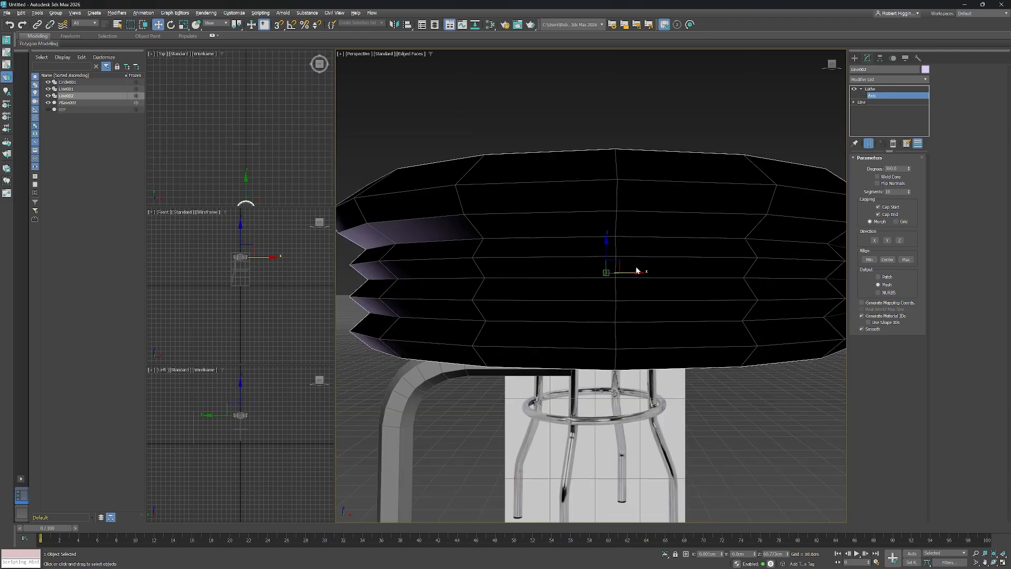
scroll(633, 255, down, 4)
alt+middle_drag(638, 249, 641, 266)
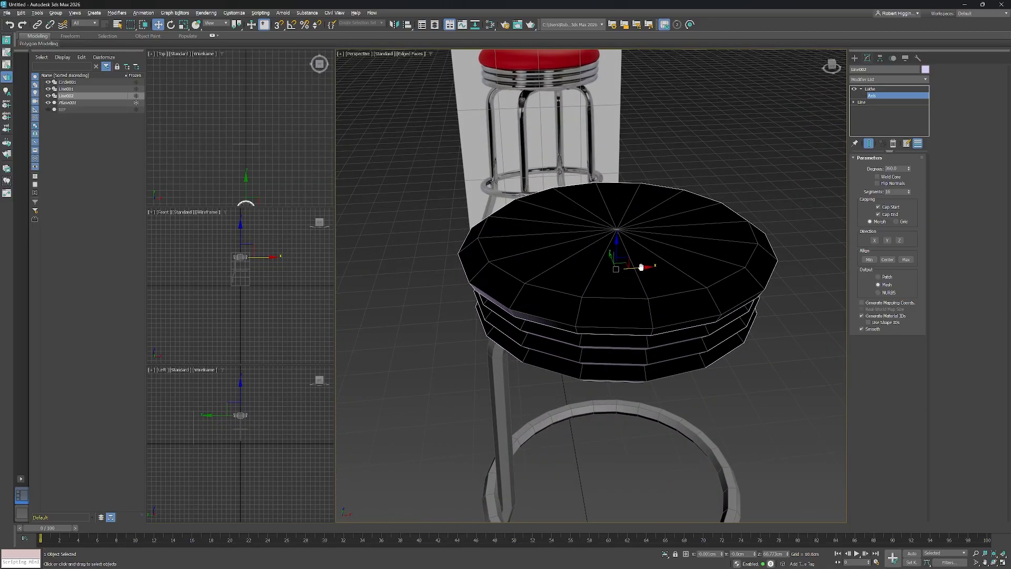
click(878, 182)
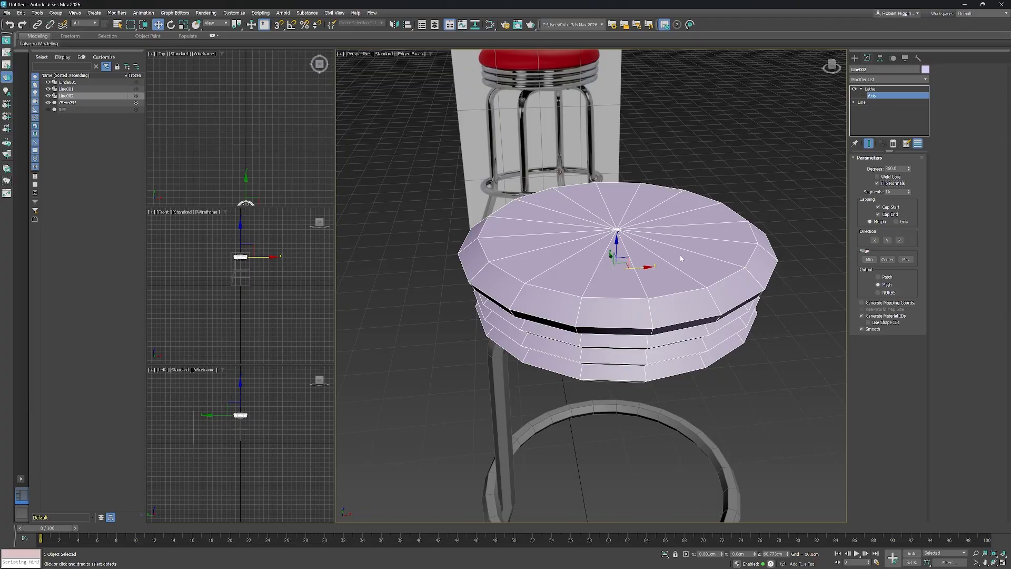
mouse_move(680, 254)
middle_down()
mouse_move(700, 228)
mouse_move(684, 219)
mouse_move(674, 235)
middle_up()
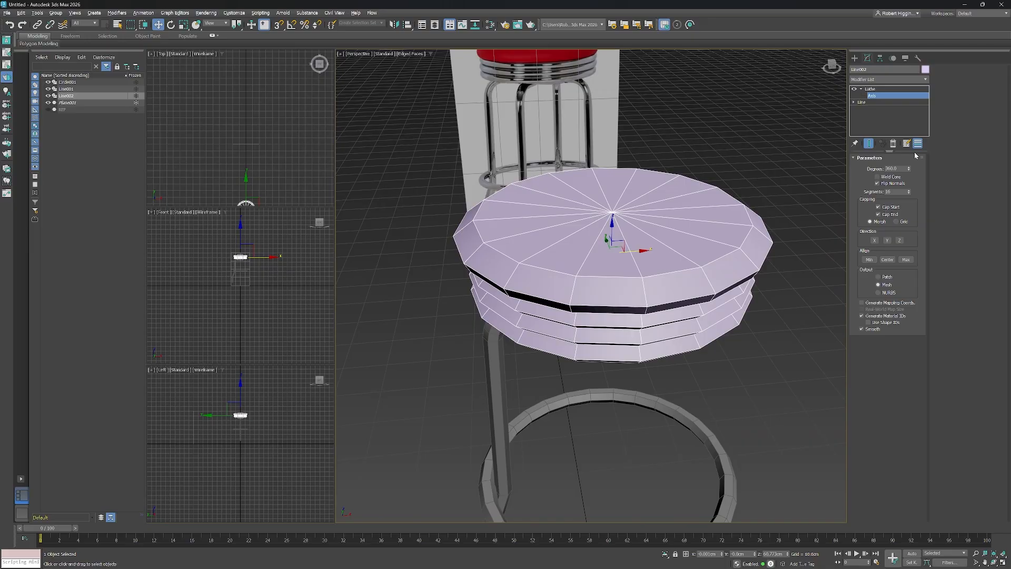
Change the seat's object color to the same grey as the leg and footrest ring.
click(925, 69)
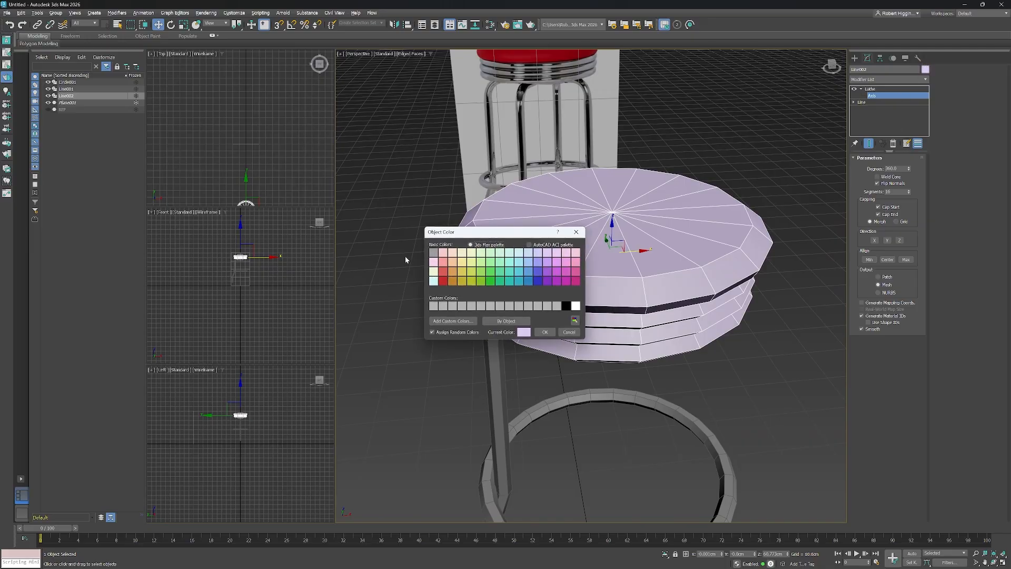
click(432, 252)
click(545, 332)
middle_drag(593, 306, 597, 300)
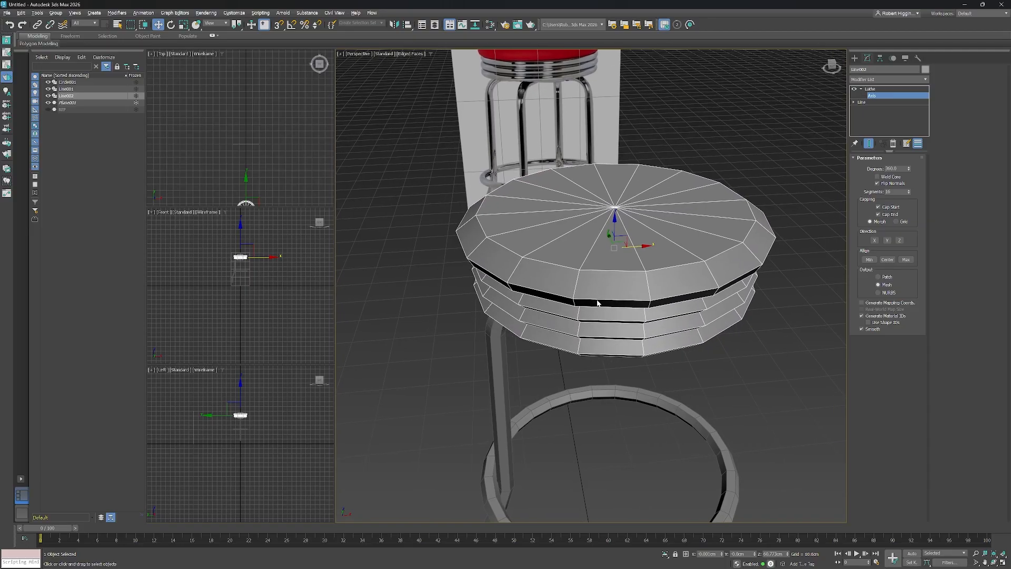
Return to the seat's Line level in the front view, show the lathed end result and enter vertex editing.
key(f)
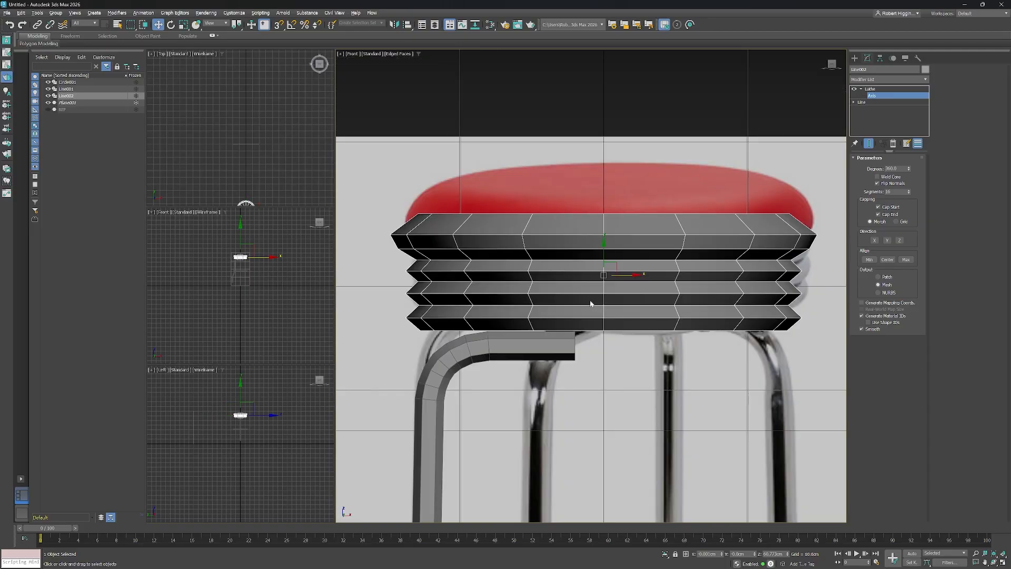
middle_drag(553, 289, 643, 285)
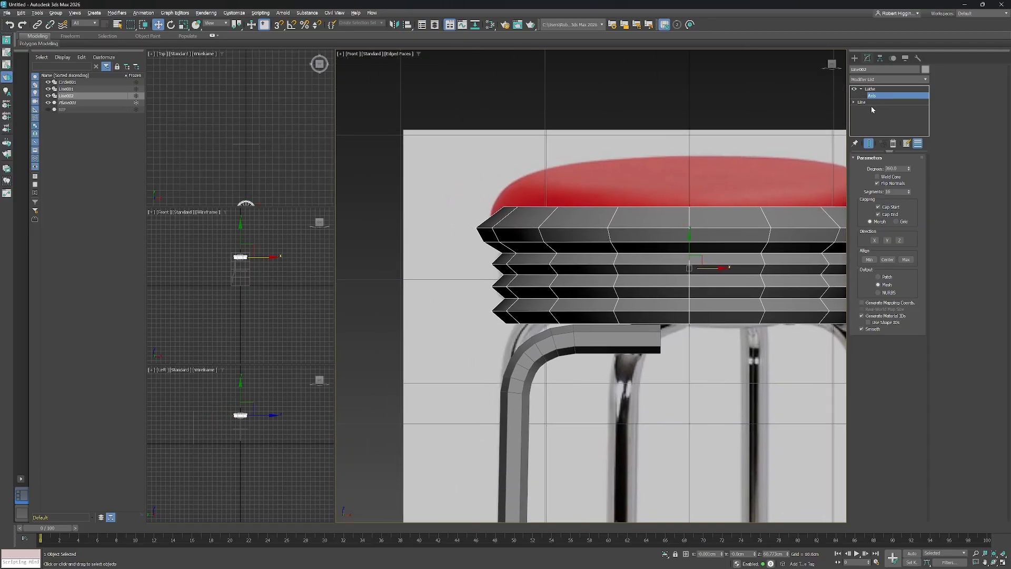
click(862, 89)
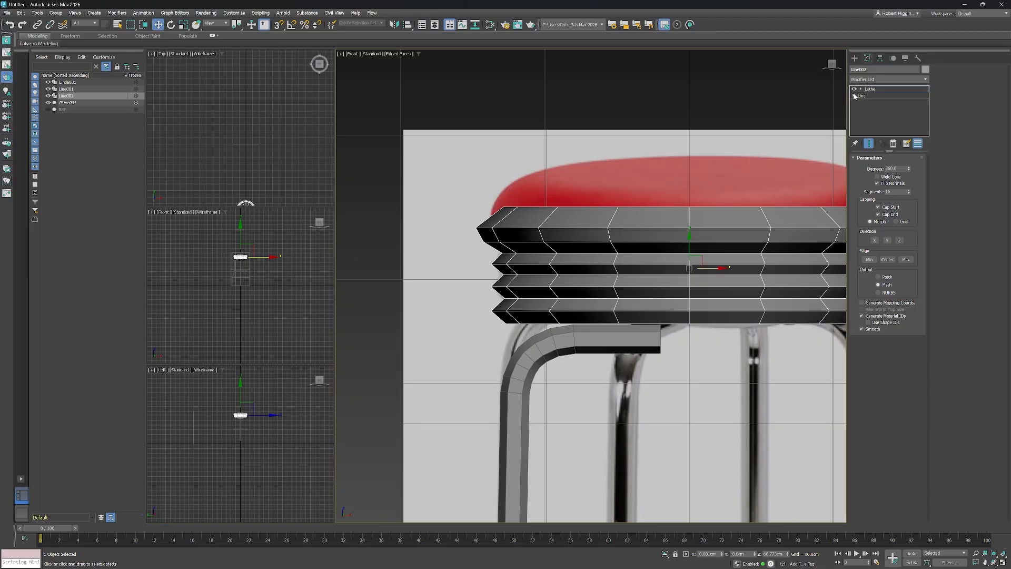
click(855, 95)
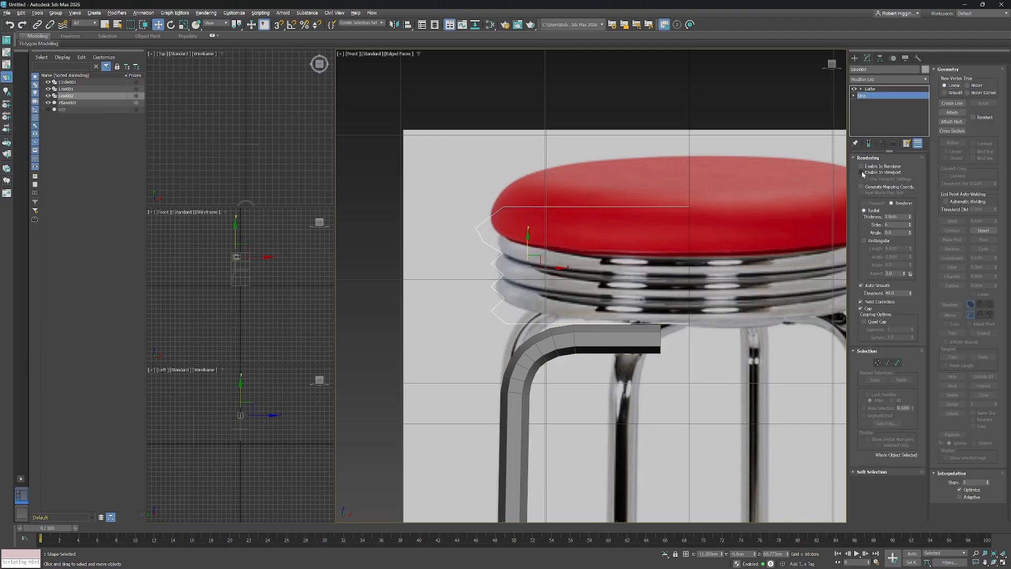
click(868, 144)
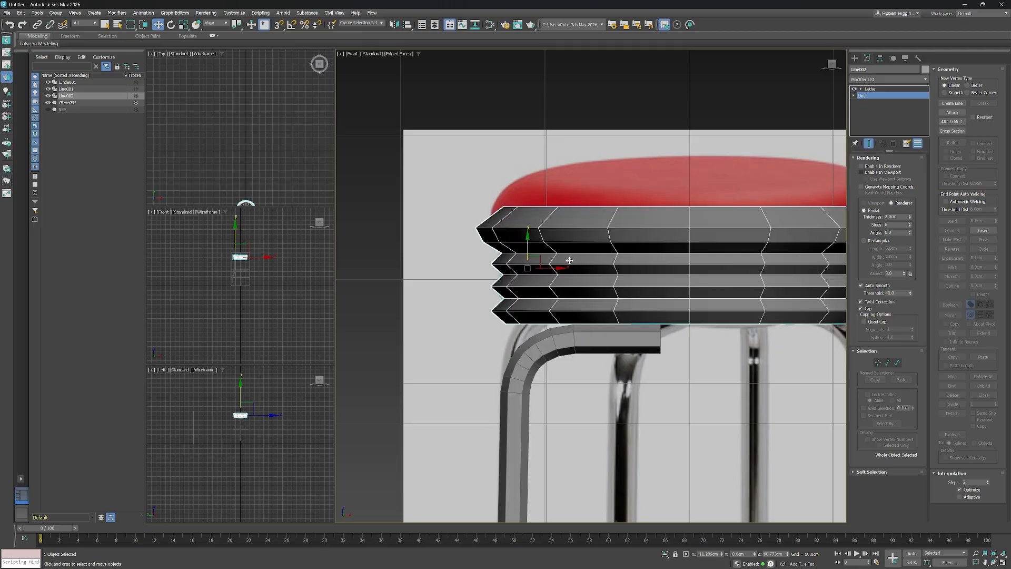
middle_drag(645, 298, 706, 274)
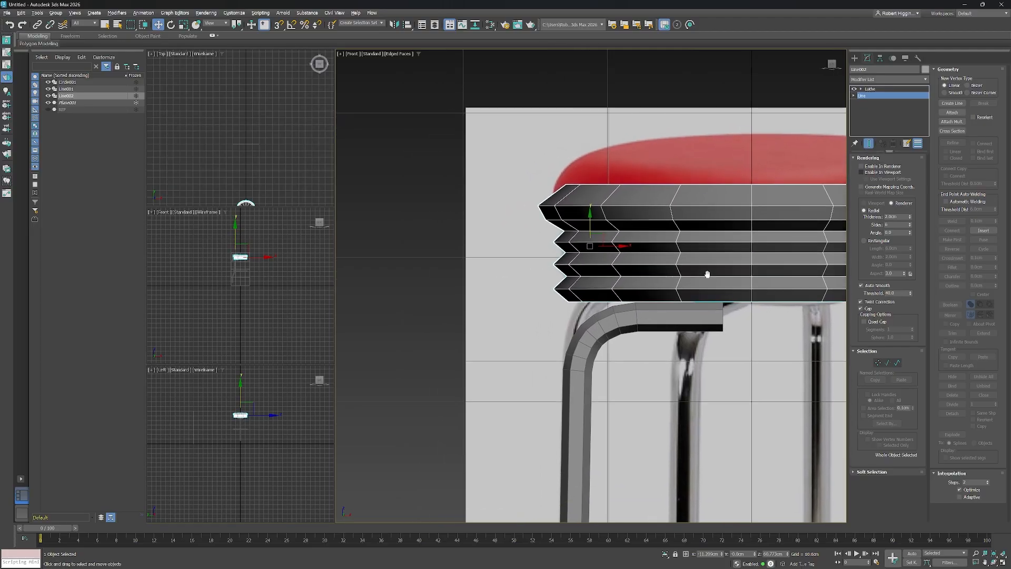
click(878, 362)
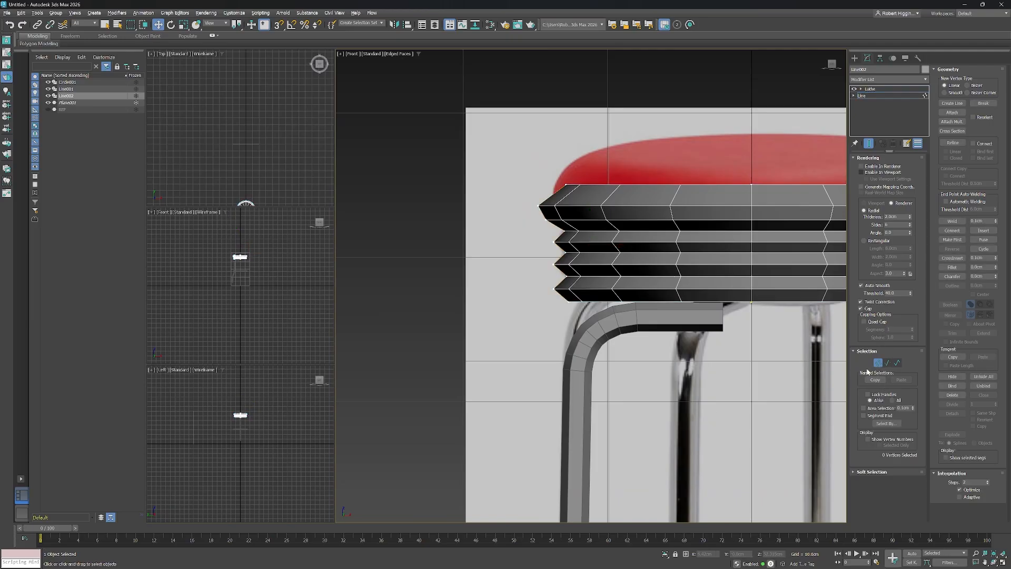
Convert the outer tip vertex of the lowest chrome ridge to Bezier so the ridge is rounded.
click(550, 288)
scroll(563, 289, up, 3)
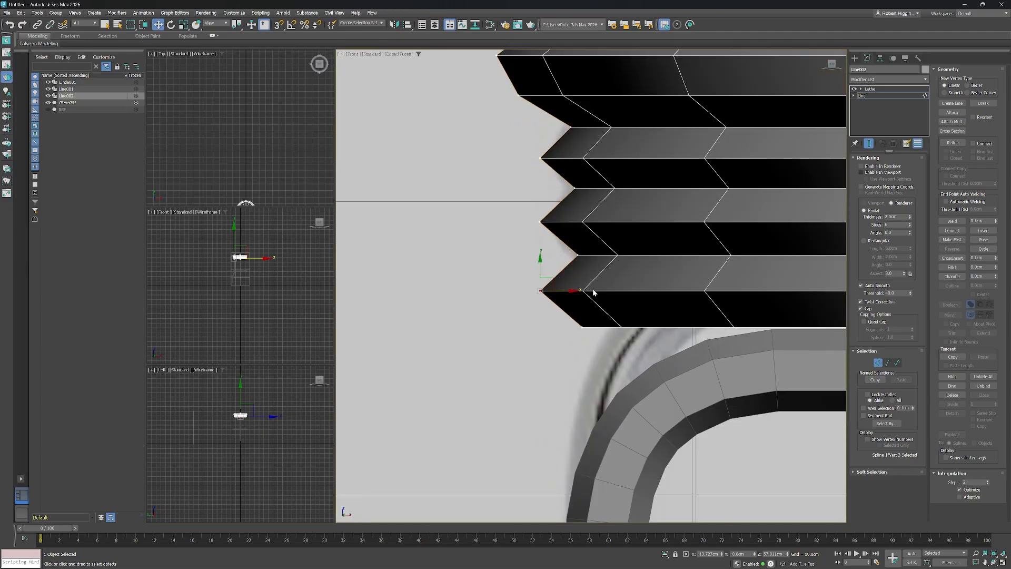
scroll(607, 291, down, 2)
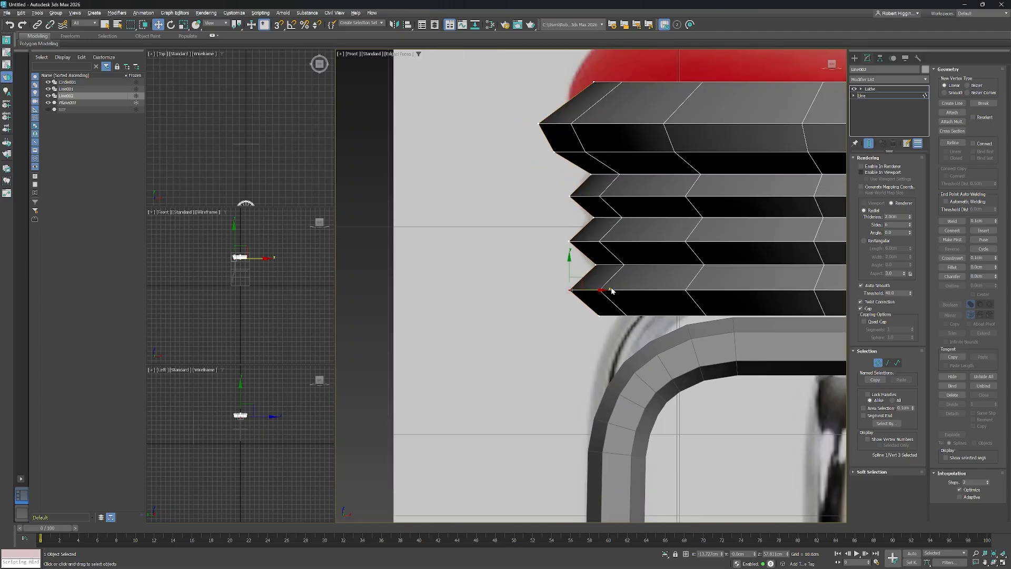
right_click(567, 291)
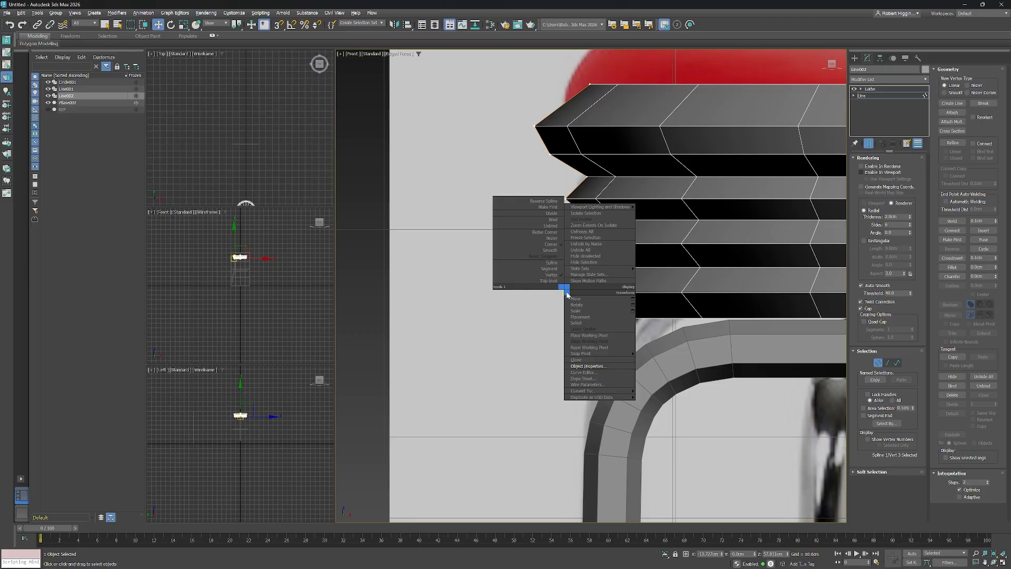
click(550, 245)
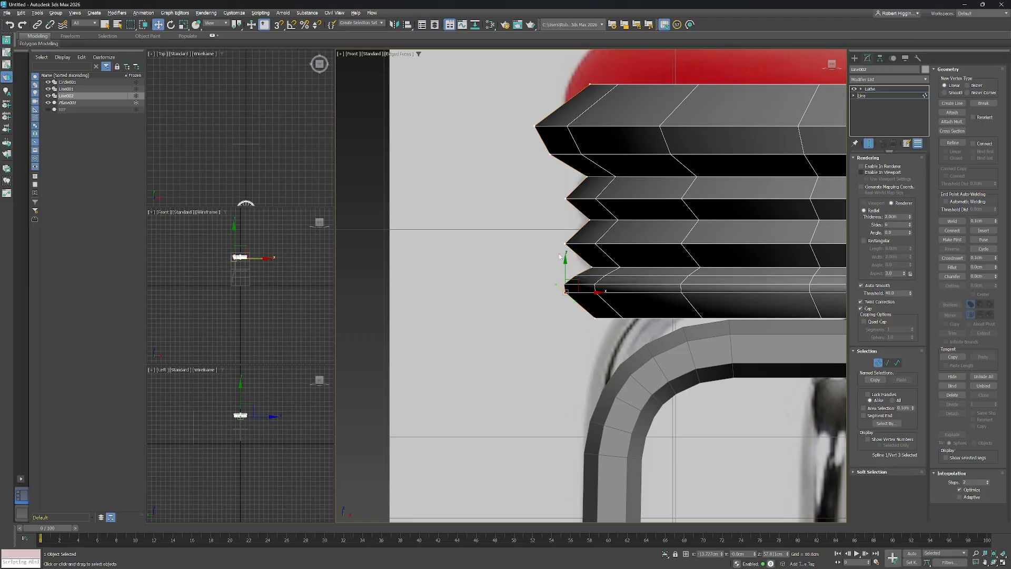
scroll(572, 298, up, 2)
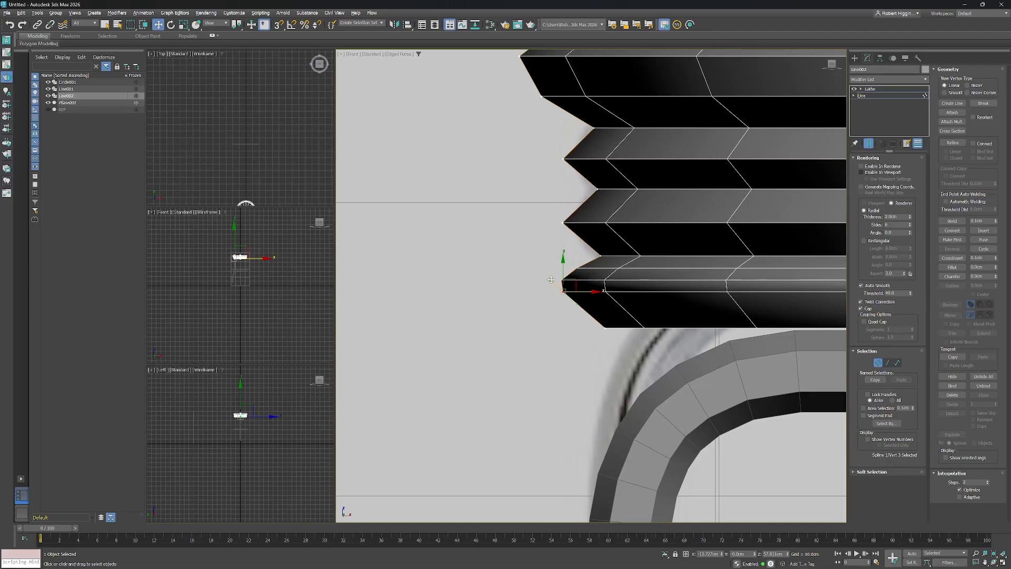
drag(551, 279, 564, 267)
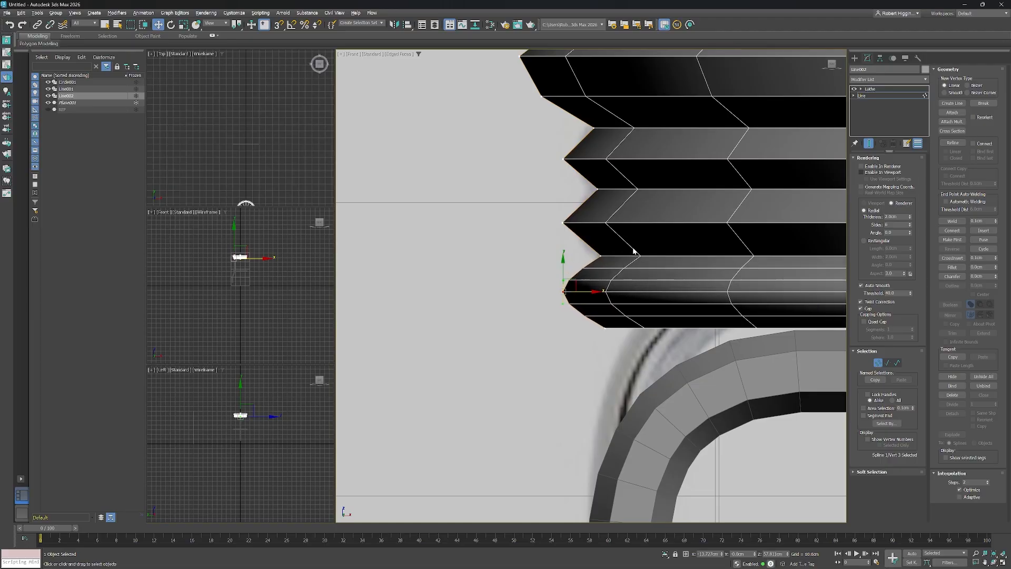
Convert the outer tip vertices of the two ridges above the lowest one to Bezier.
middle_drag(633, 248, 642, 316)
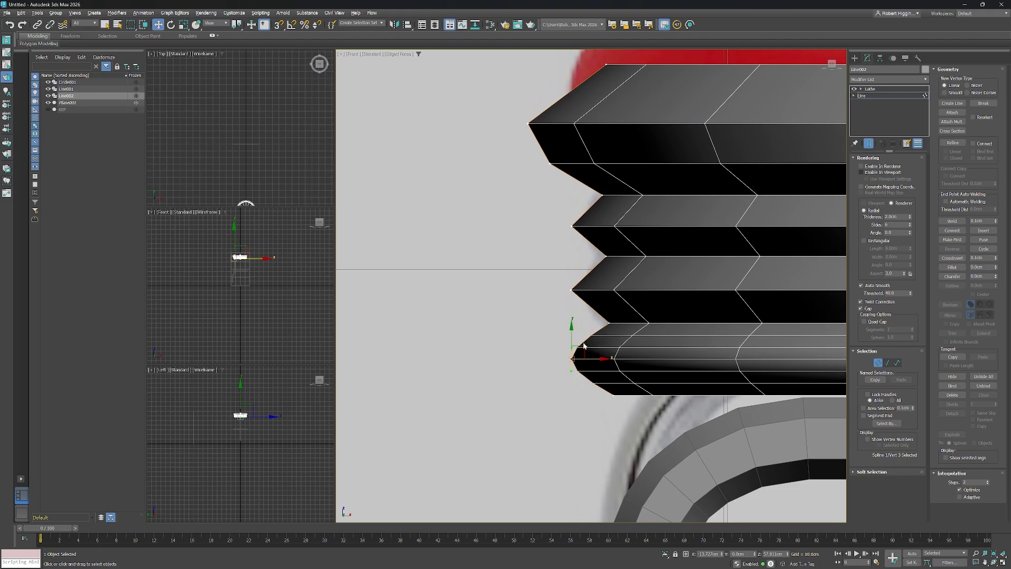
click(573, 290)
right_click(570, 286)
click(569, 275)
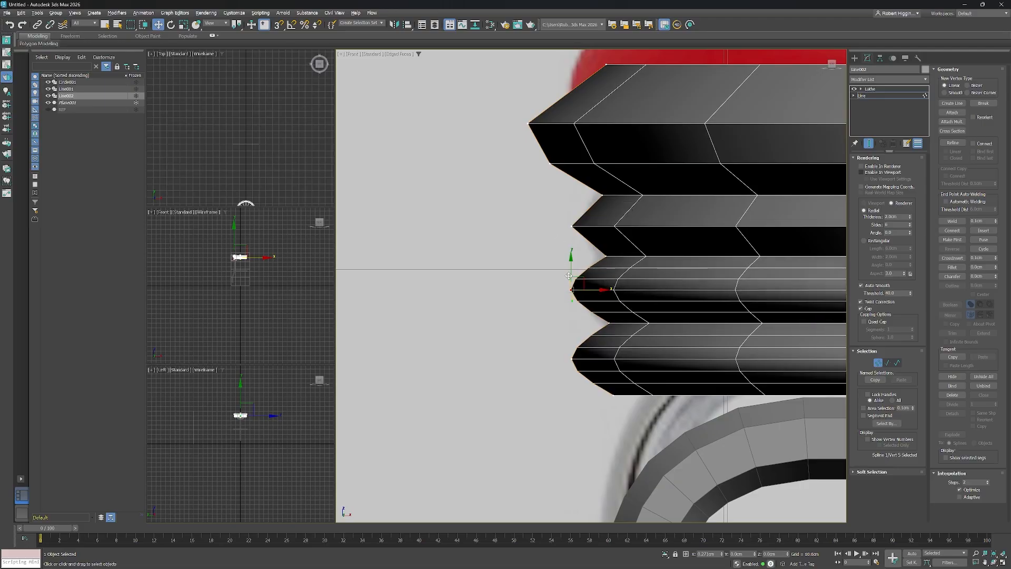
drag(569, 276, 571, 276)
middle_drag(571, 275, 569, 310)
click(567, 260)
right_click(567, 261)
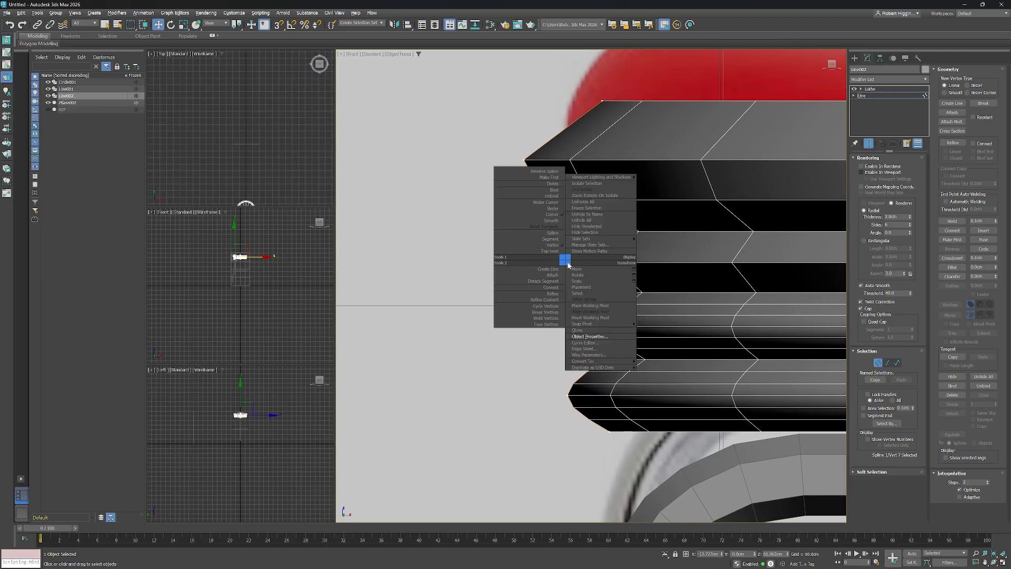
click(553, 210)
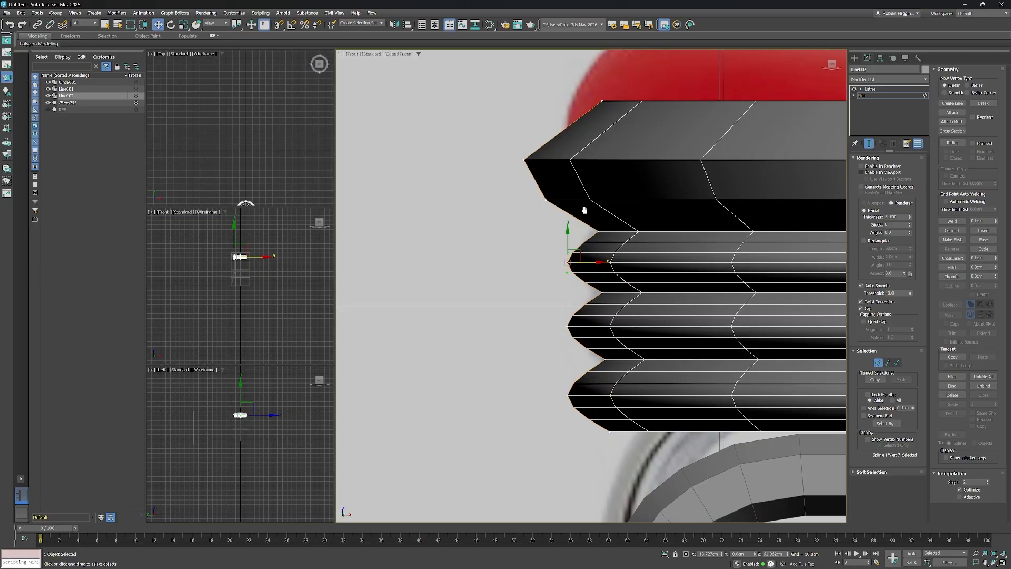
Convert the lower vertex and the outermost tip vertex of the wide top band to Bezier.
middle_drag(544, 199, 548, 263)
scroll(548, 265, up, 2)
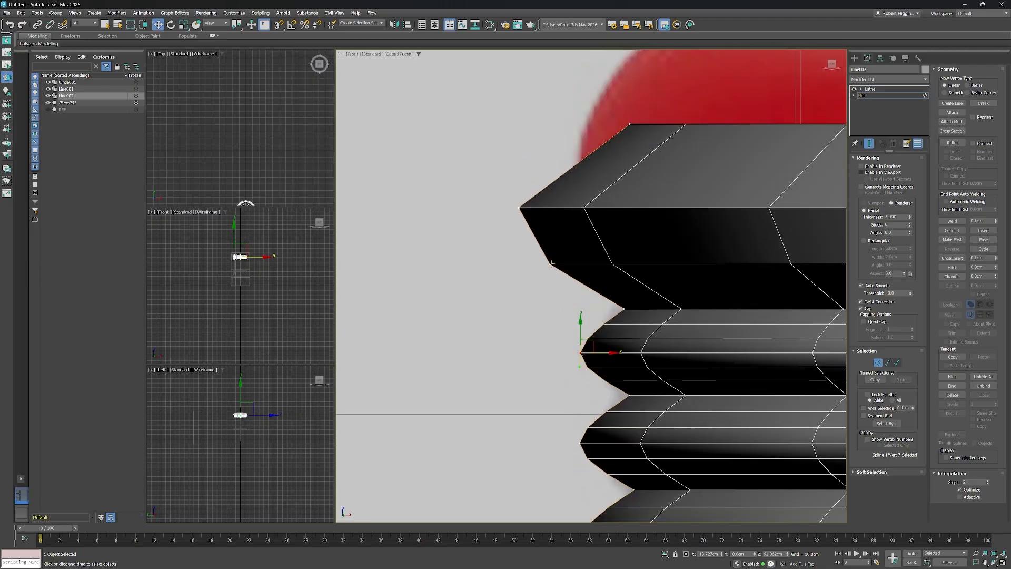
click(548, 262)
right_click(548, 263)
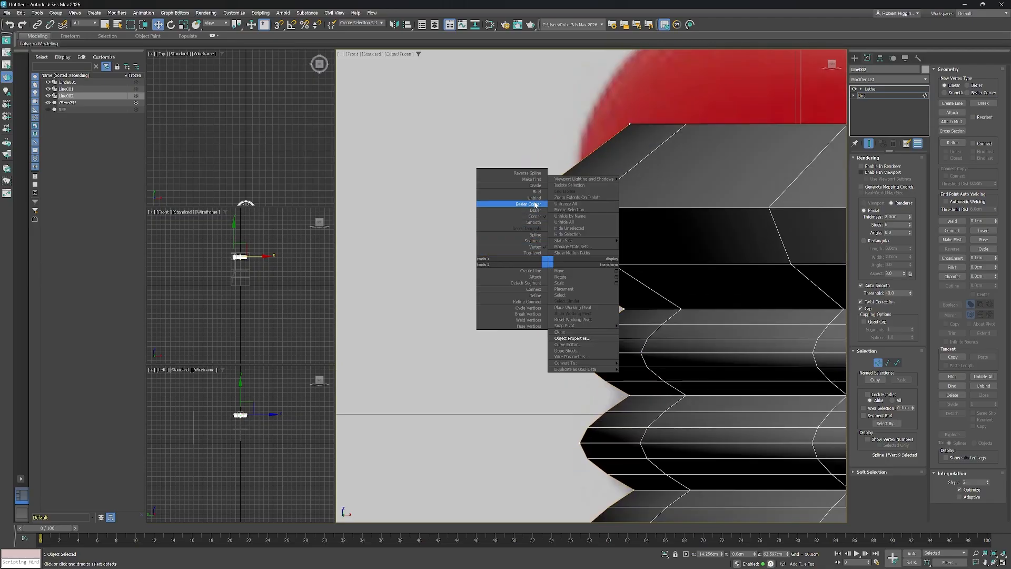
click(538, 211)
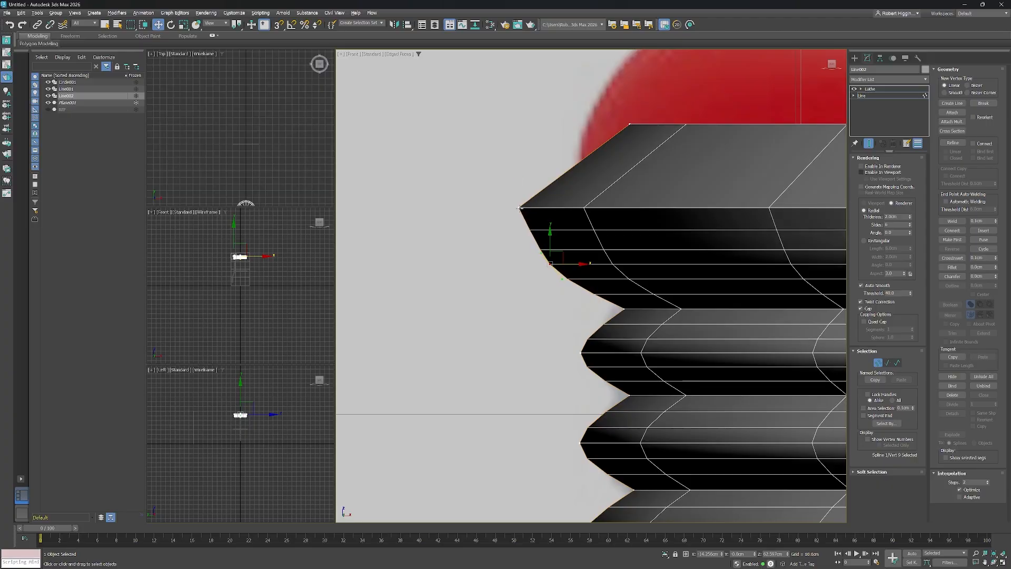
click(519, 207)
right_click(519, 206)
click(511, 155)
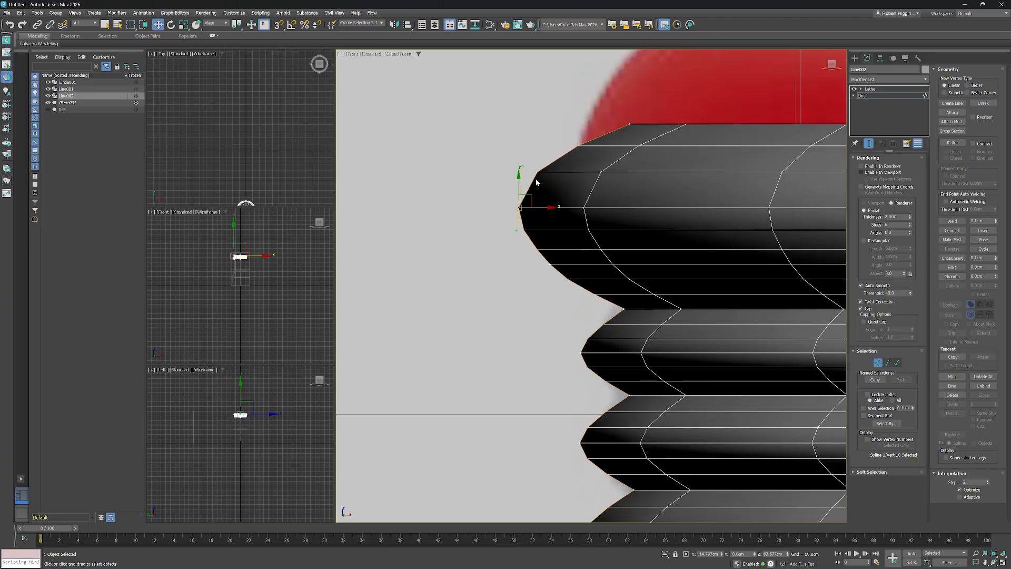
scroll(535, 179, up, 2)
scroll(506, 263, down, 2)
drag(507, 263, 509, 264)
Convert the wide band's top rim vertex to Bezier, shift it inward along X and lengthen its inner handle.
click(620, 157)
right_click(620, 157)
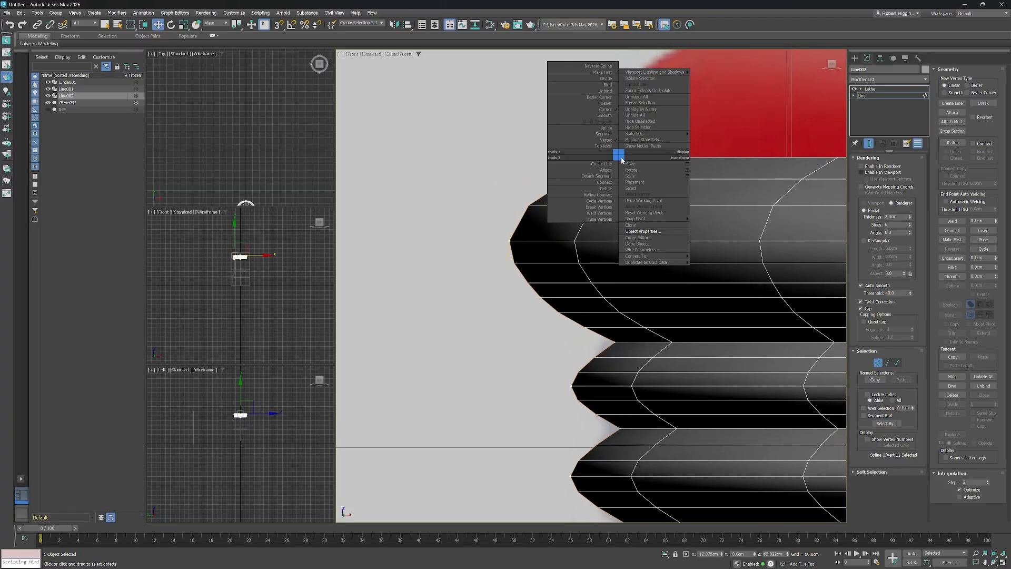
click(611, 104)
scroll(693, 157, down, 2)
middle_drag(693, 157, 557, 202)
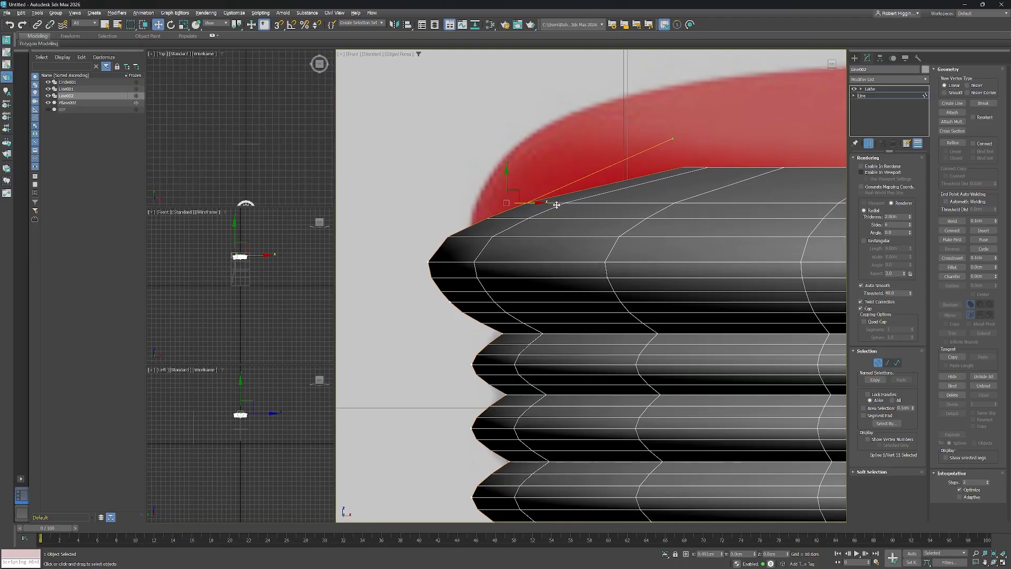
scroll(552, 210, up, 2)
drag(551, 207, 569, 208)
drag(762, 113, 816, 338)
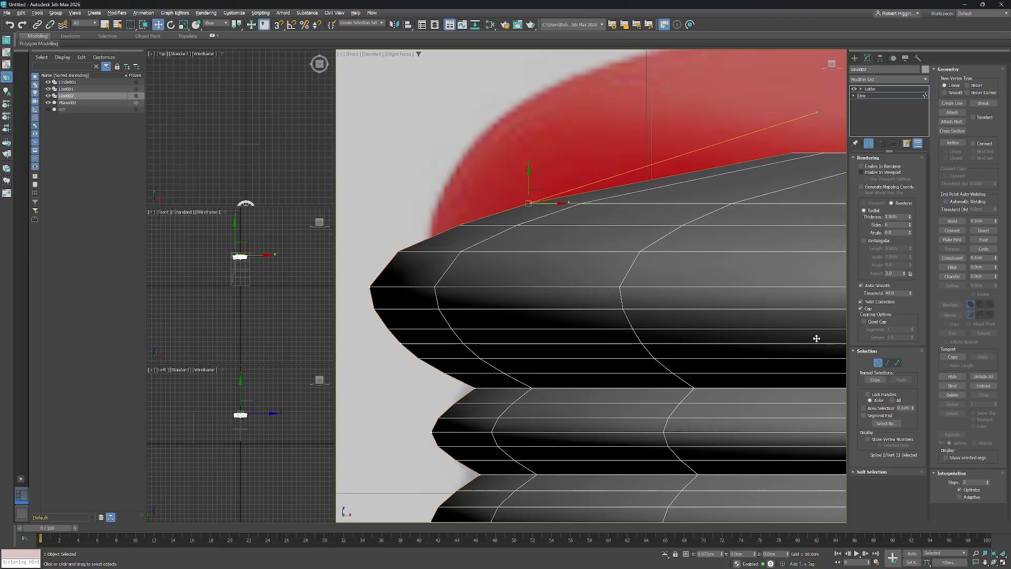
Move the wide band's top rim vertex outward along X towards the red cushion's edge.
scroll(753, 246, down, 2)
middle_drag(753, 246, 564, 250)
scroll(636, 255, down, 2)
middle_drag(636, 255, 653, 227)
scroll(482, 214, up, 2)
scroll(506, 223, up, 2)
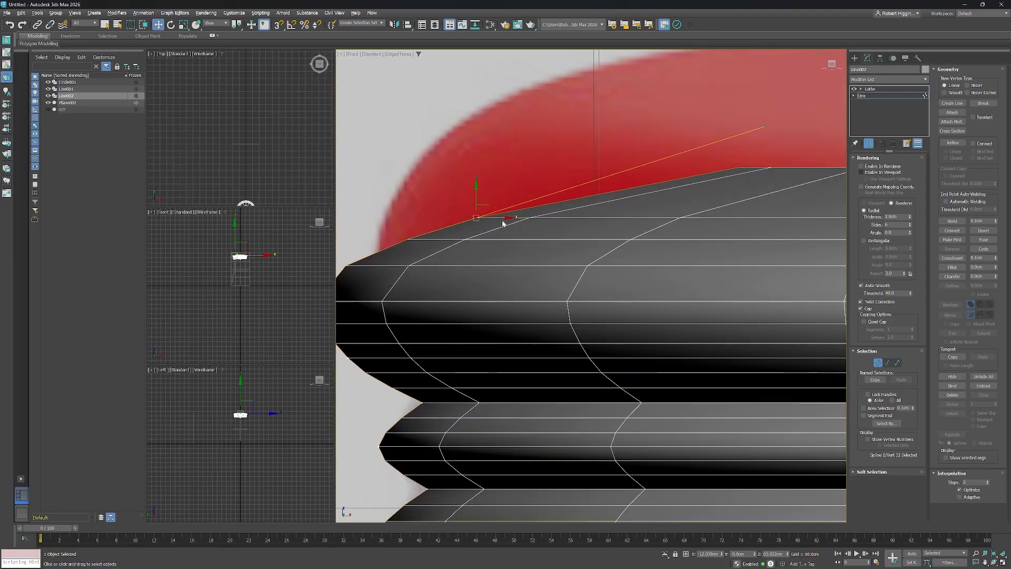
drag(503, 222, 464, 226)
middle_drag(515, 214, 596, 219)
drag(595, 219, 571, 221)
Move the wide band's lower vertex outward and down, and pull its Bezier handle to round the underside.
middle_drag(464, 396, 497, 360)
click(511, 324)
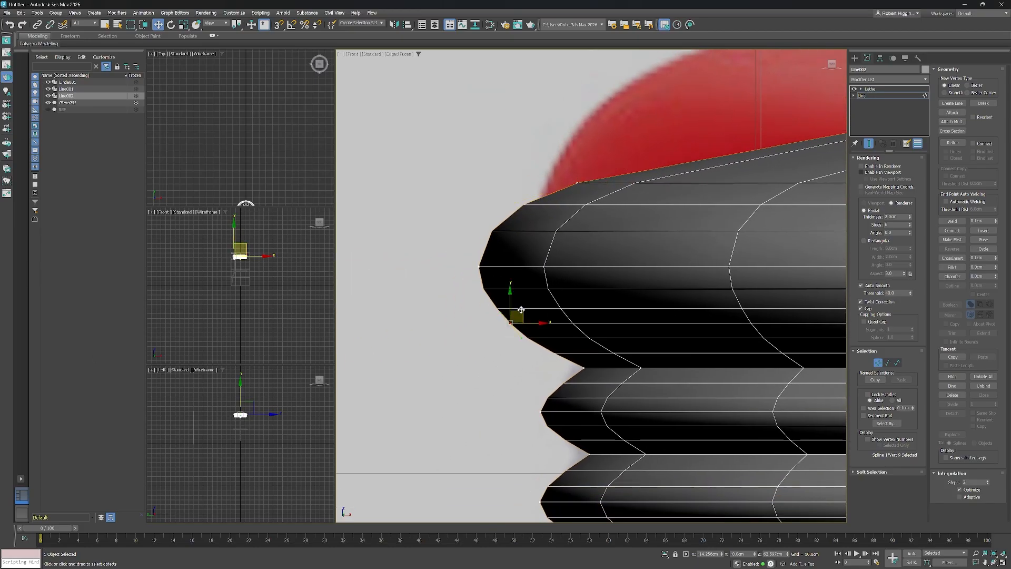
drag(520, 315, 510, 324)
scroll(514, 348, up, 2)
drag(514, 347, 525, 361)
Adjust the wide band's outermost tip vertex and its upper Bezier handle to round the side.
middle_drag(522, 263, 569, 304)
click(510, 273)
drag(522, 263, 518, 262)
drag(513, 214, 512, 242)
middle_drag(671, 226, 513, 258)
scroll(513, 259, down, 2)
Try flattening the top rim vertex's Bezier handle and shifting the vertex along X, and undo these edits.
click(499, 209)
middle_drag(554, 210, 553, 239)
drag(782, 134, 795, 190)
drag(509, 224, 534, 238)
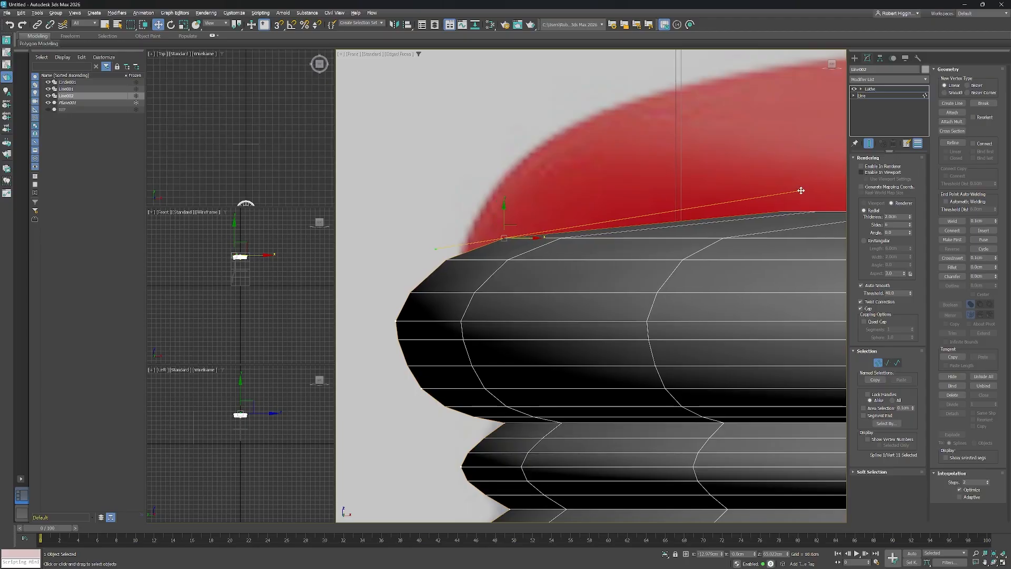
drag(800, 190, 781, 213)
key(ctrl+z)
key(ctrl+z)
drag(526, 238, 514, 239)
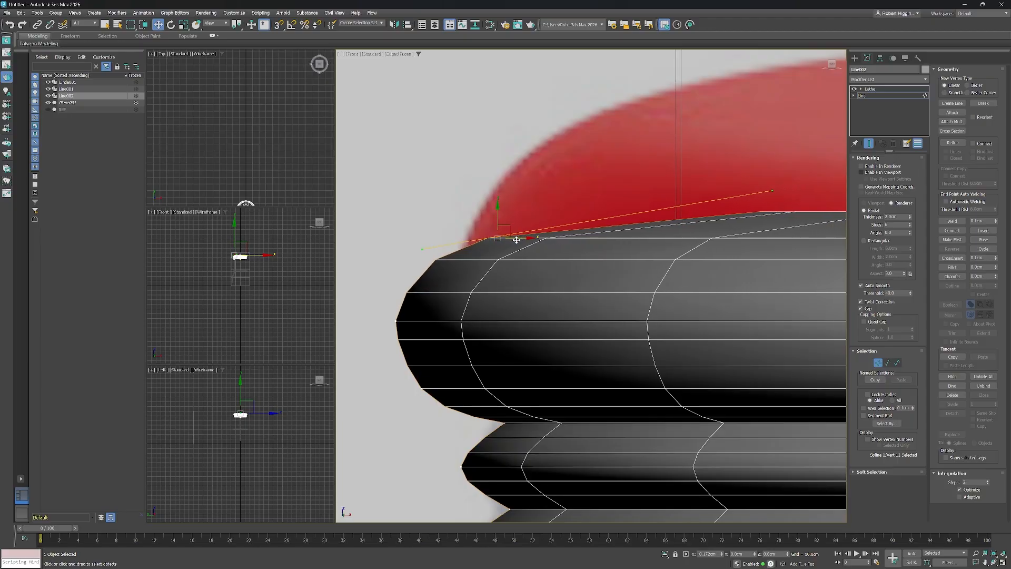
drag(771, 192, 757, 232)
key(ctrl+z)
key(ctrl+z)
key(ctrl+z)
key(ctrl+z)
key(ctrl+z)
key(ctrl+z)
key(ctrl+z)
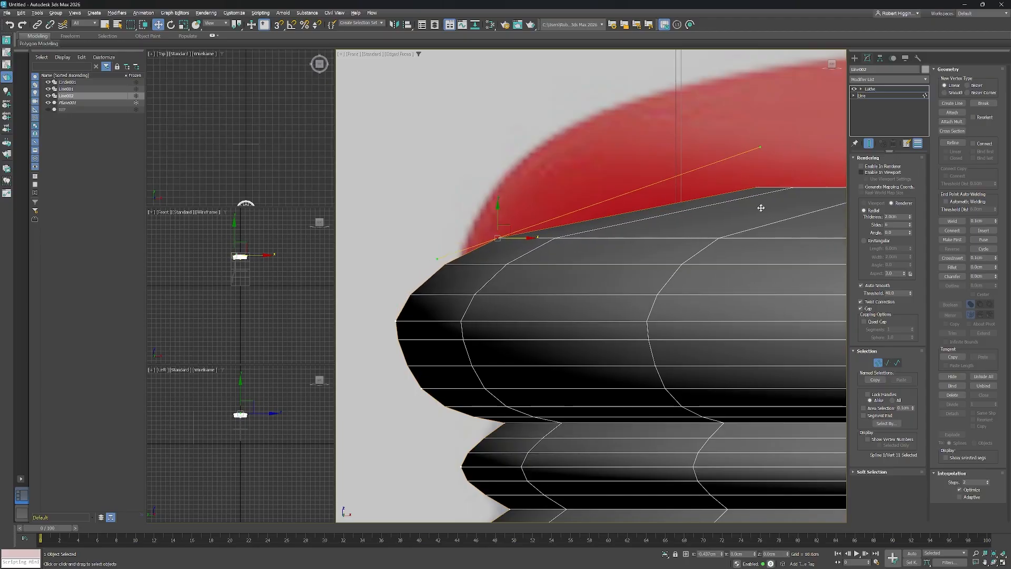
Nudge the wide band's top rim vertex slightly outward along X.
click(396, 321)
click(496, 238)
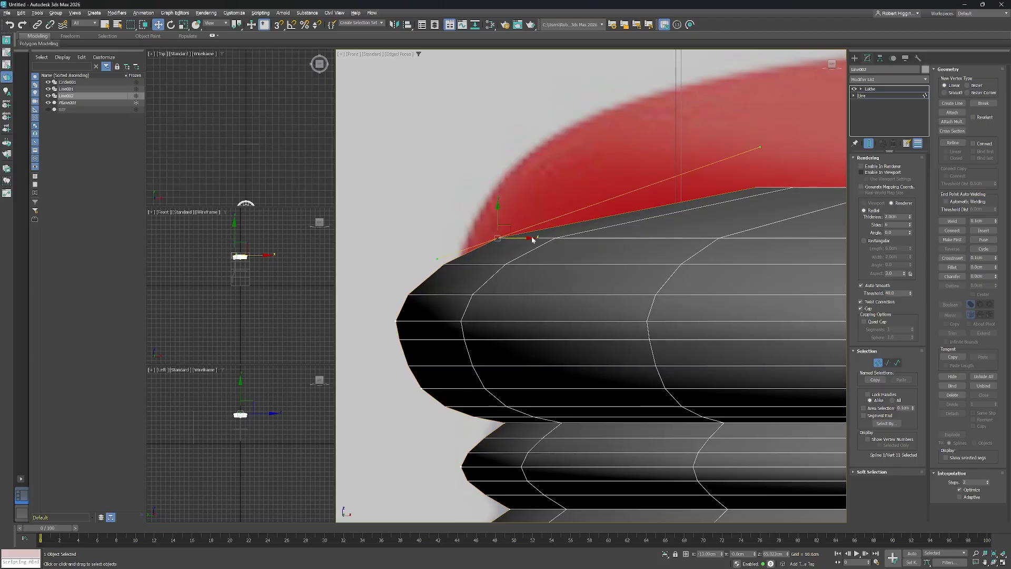
drag(733, 147, 747, 147)
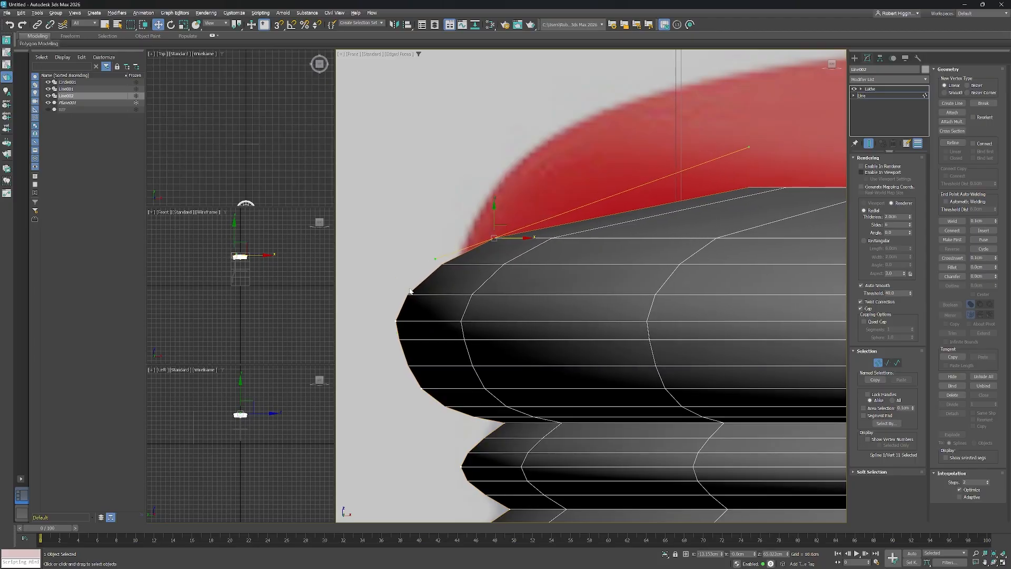
Adjust the Bezier handles of the wide band's lower and outermost tip vertices to smooth its outer curve.
click(420, 388)
scroll(458, 397, up, 2)
middle_drag(463, 409, 539, 377)
drag(496, 342, 495, 349)
click(446, 257)
drag(456, 247, 451, 219)
Rotate the top rim vertex's Bezier handles to nearly horizontal and extend the outer handle outward.
click(586, 140)
middle_drag(649, 151, 503, 264)
drag(792, 127, 726, 253)
middle_drag(536, 278, 652, 253)
drag(488, 229, 416, 228)
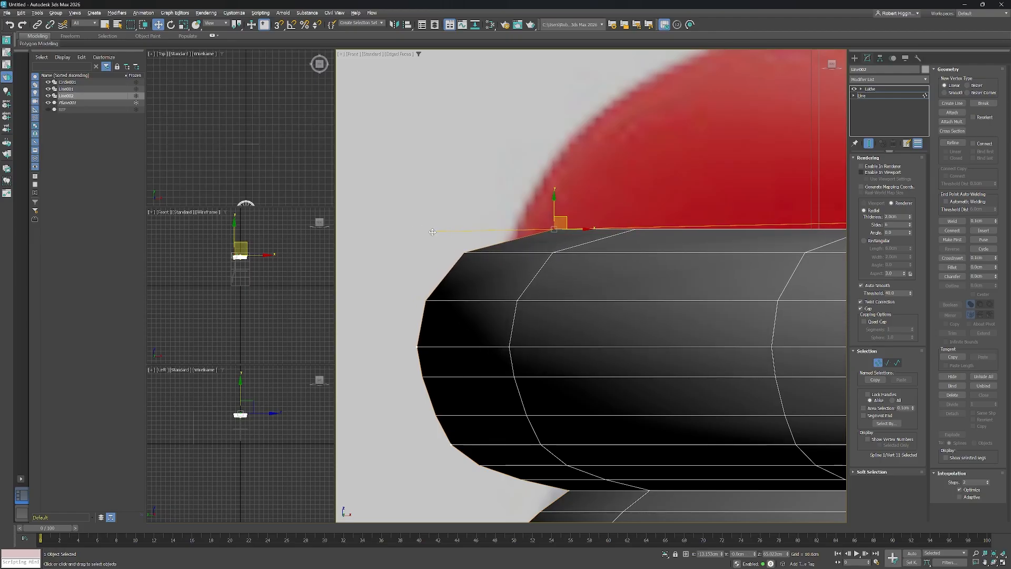
Fine-tune the Bezier handles of the outermost tip vertex and the lower vertex to even out the band's rounded profile.
middle_drag(421, 232, 497, 191)
click(486, 305)
drag(486, 325, 486, 319)
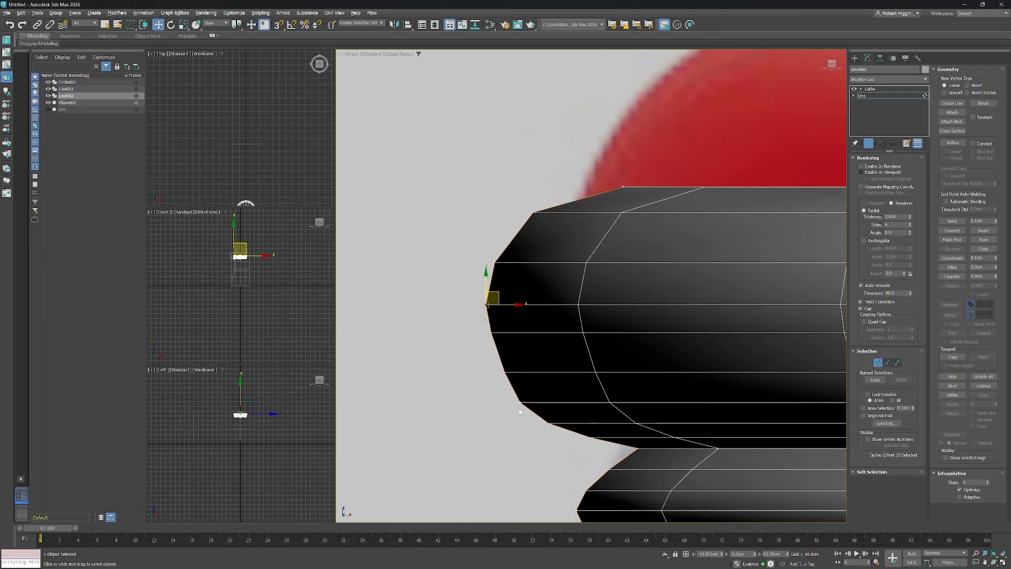
click(520, 403)
drag(539, 424, 557, 439)
scroll(639, 304, down, 4)
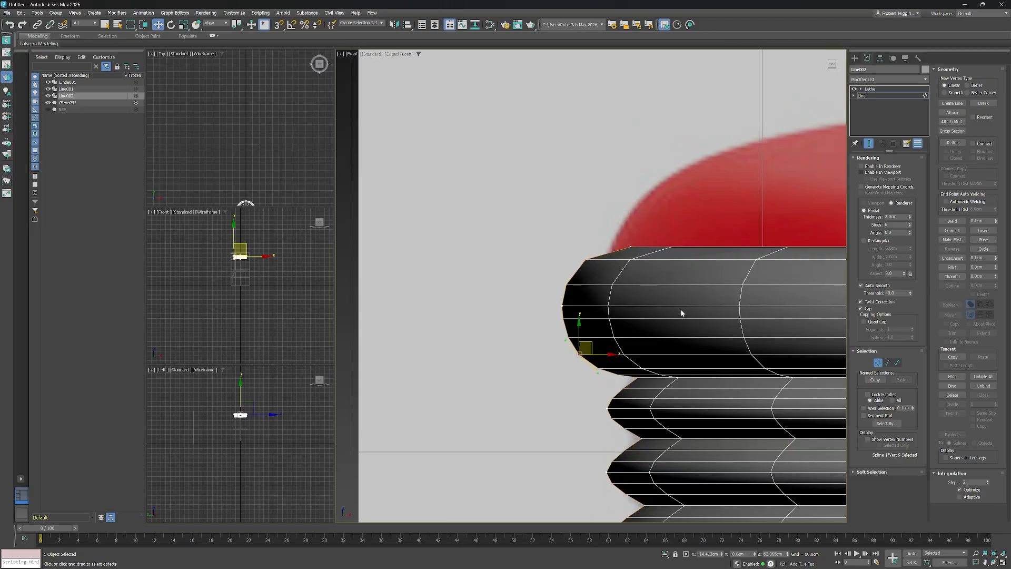
middle_drag(682, 313, 607, 308)
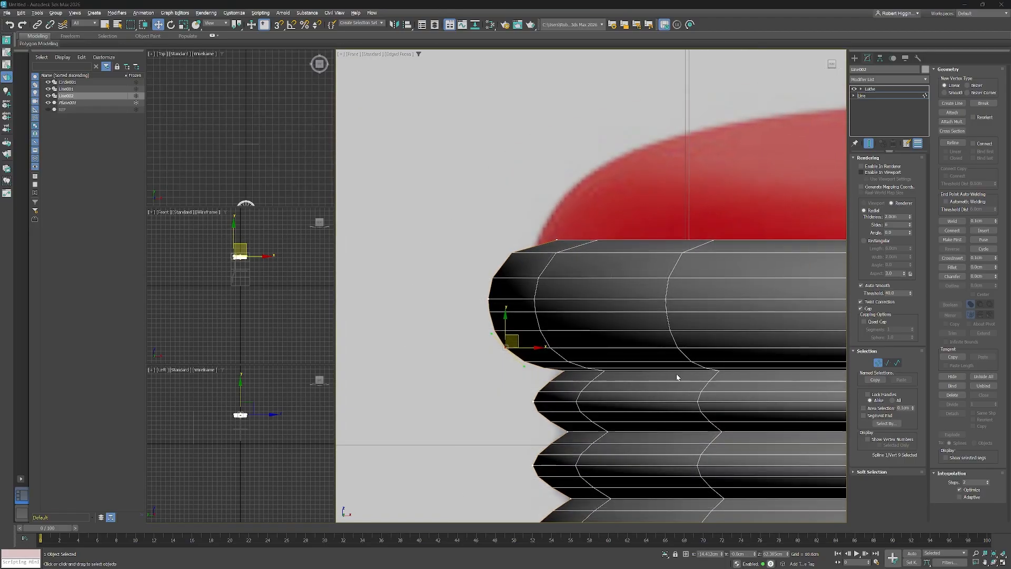
Show the viewport polygon statistics and lower the interpolation steps of the seat's profile spline.
scroll(676, 374, up, 1)
scroll(584, 345, down, 3)
middle_drag(640, 380, 600, 361)
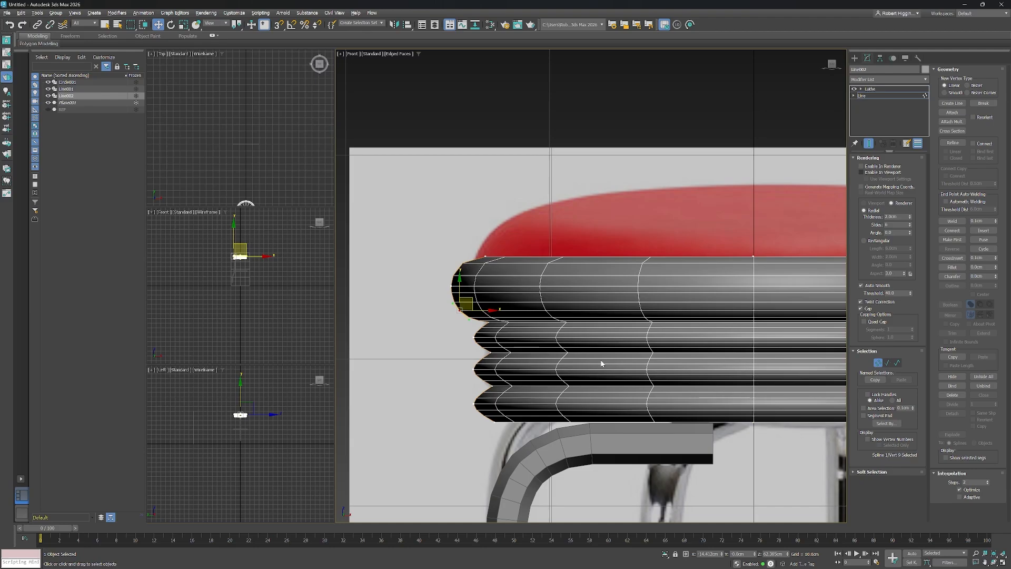
key(p)
scroll(619, 345, down, 3)
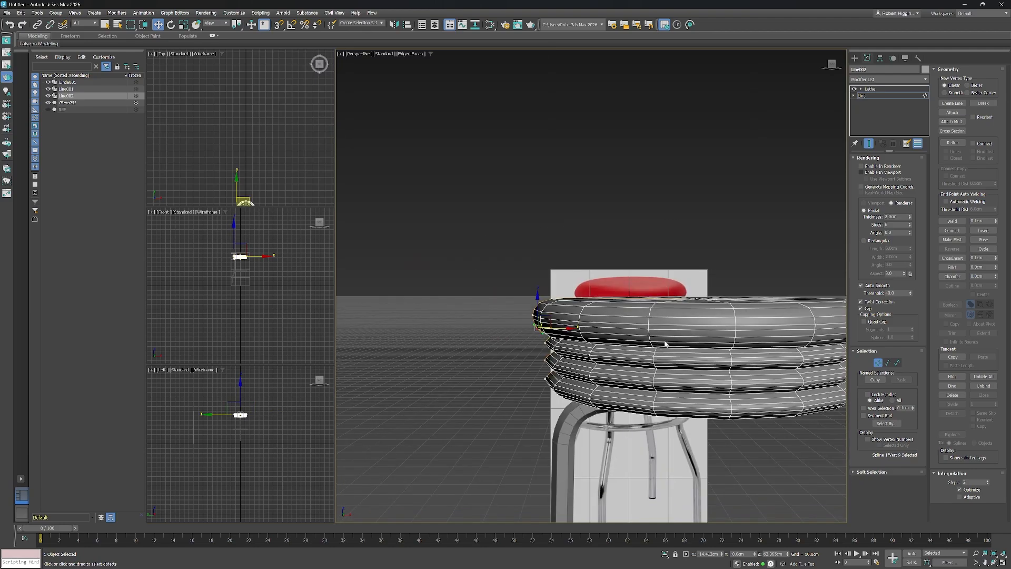
alt+middle_drag(665, 344, 633, 323)
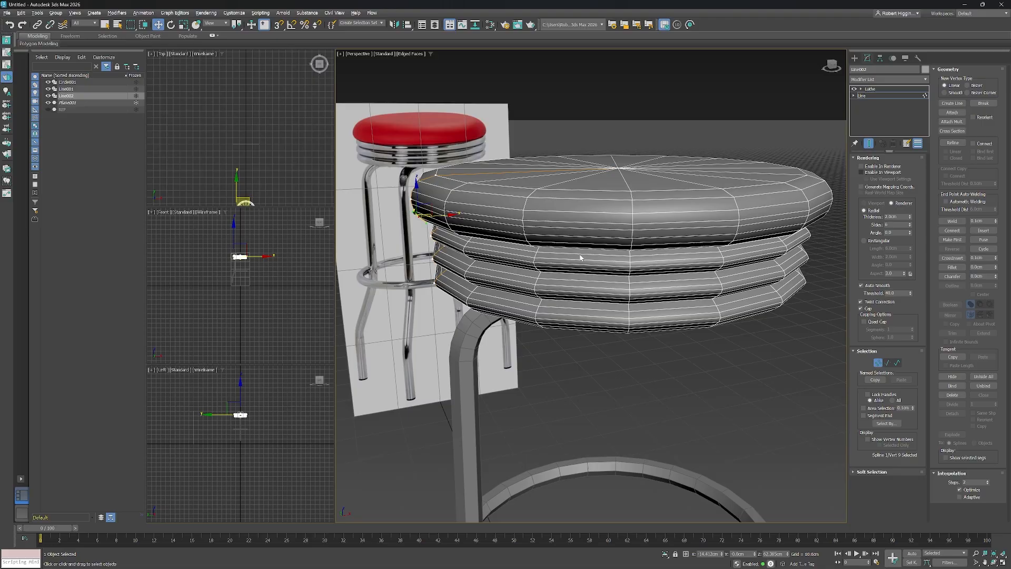
key(7)
middle_drag(645, 228, 633, 232)
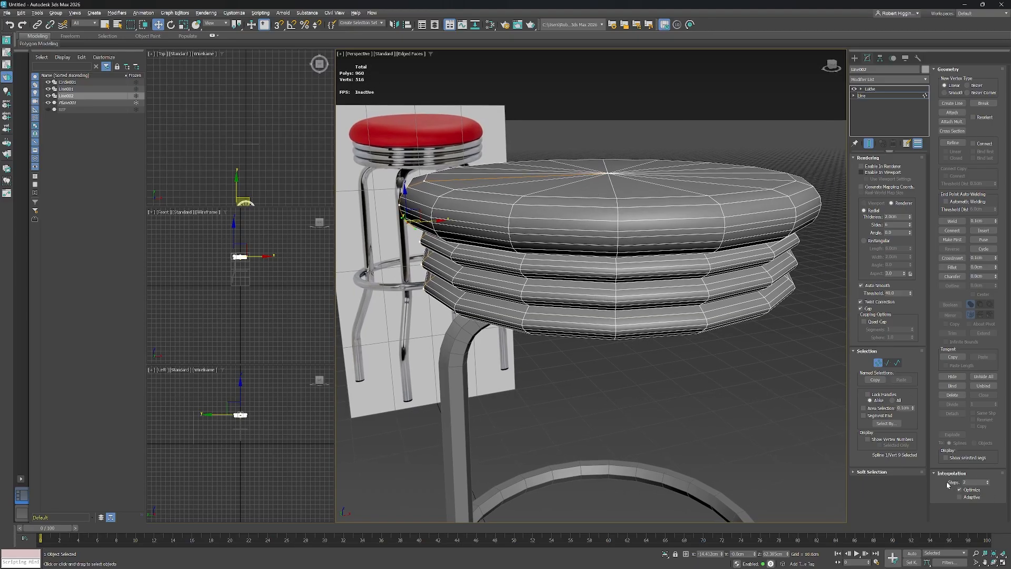
click(988, 484)
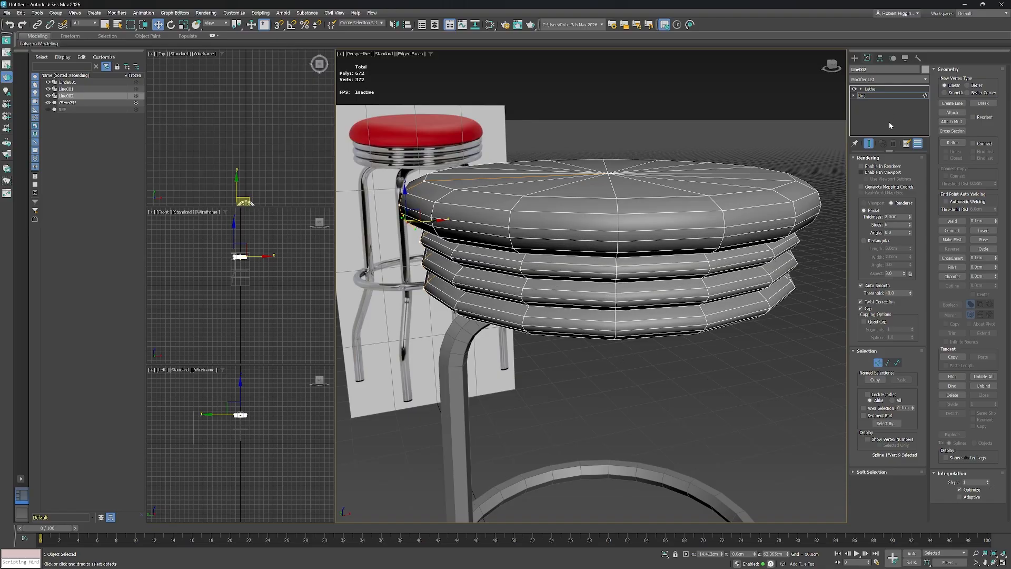
Set the seat's Lathe modifier to 12 segments.
click(871, 89)
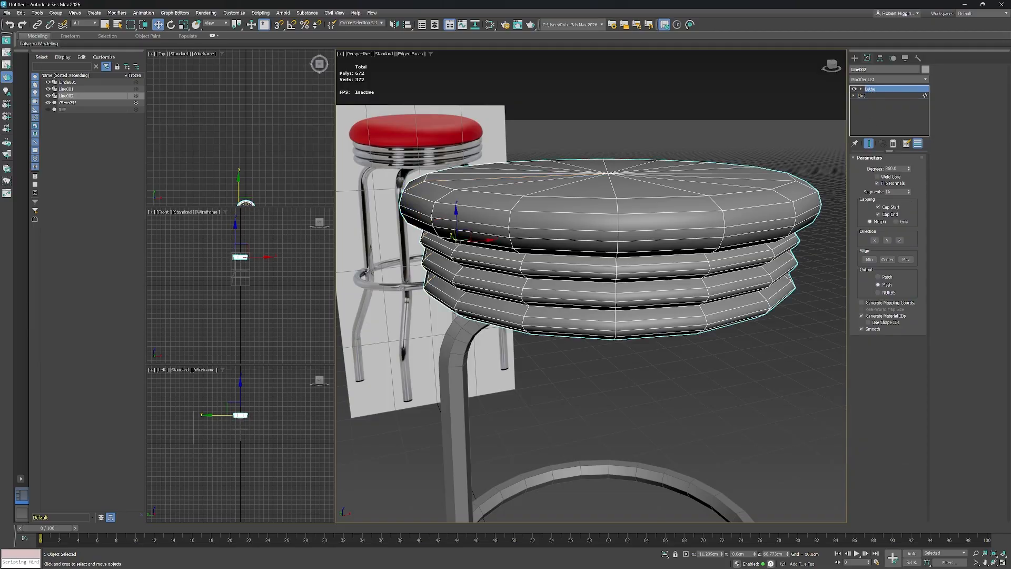
double_click(891, 191)
text(12)
key(Return)
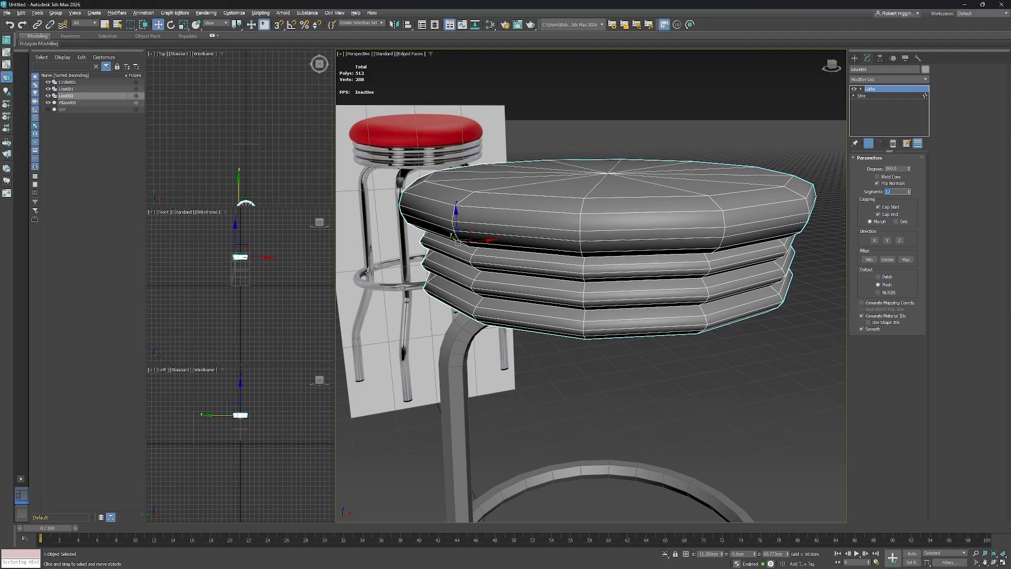
alt+middle_drag(786, 240, 742, 258)
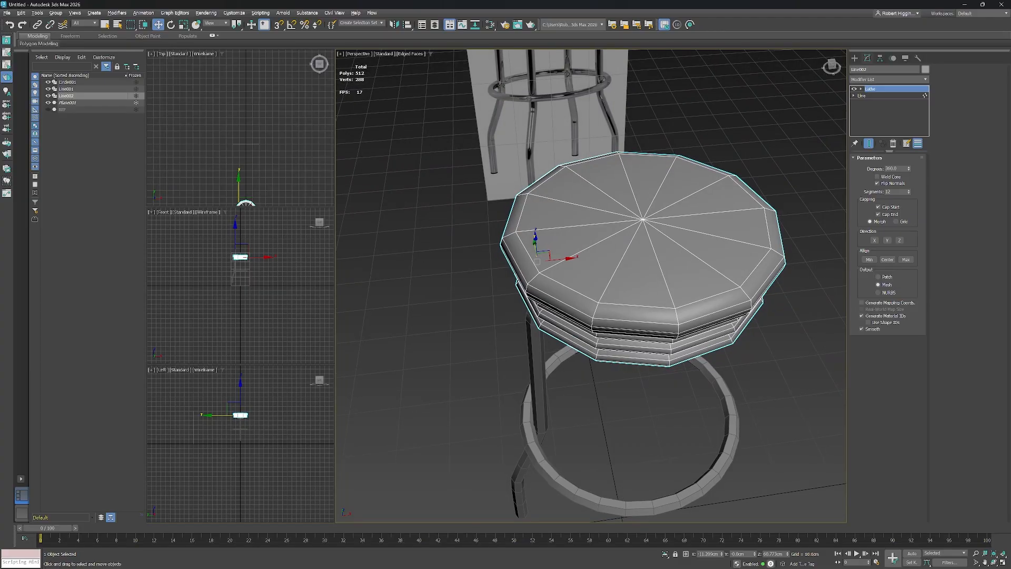
mouse_move(496, 274)
middle_down()
mouse_move(476, 280)
mouse_move(486, 265)
middle_up()
middle_drag(513, 317, 529, 332)
Save the scene under the file name BarStool in the Tutorials folder.
click(7, 13)
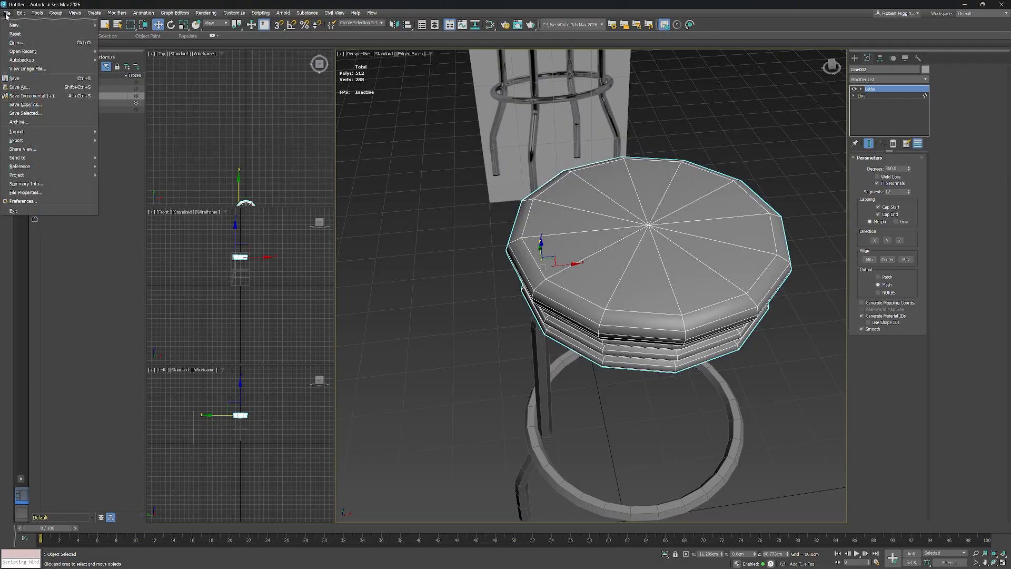
click(29, 87)
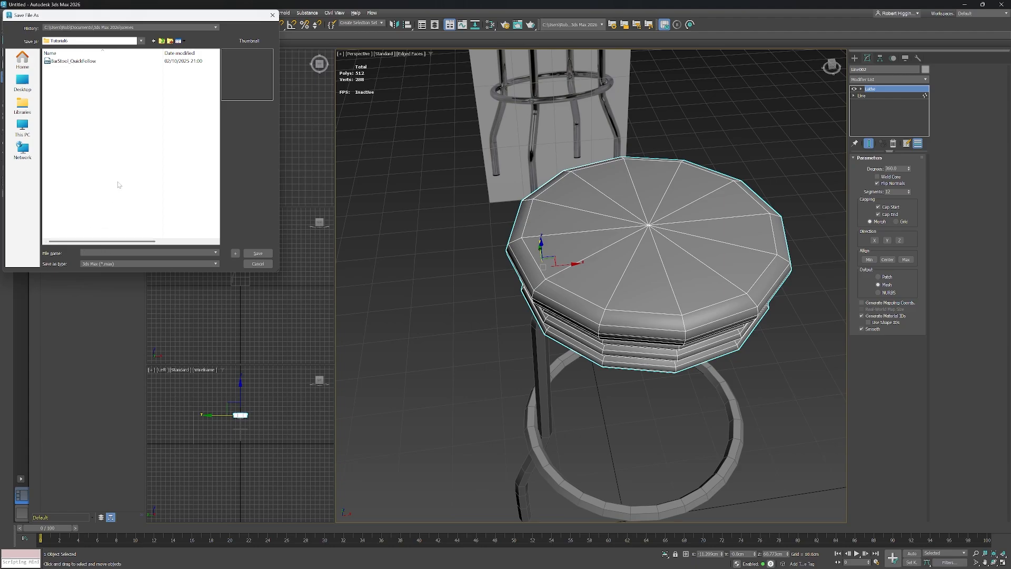
text(BarStool)
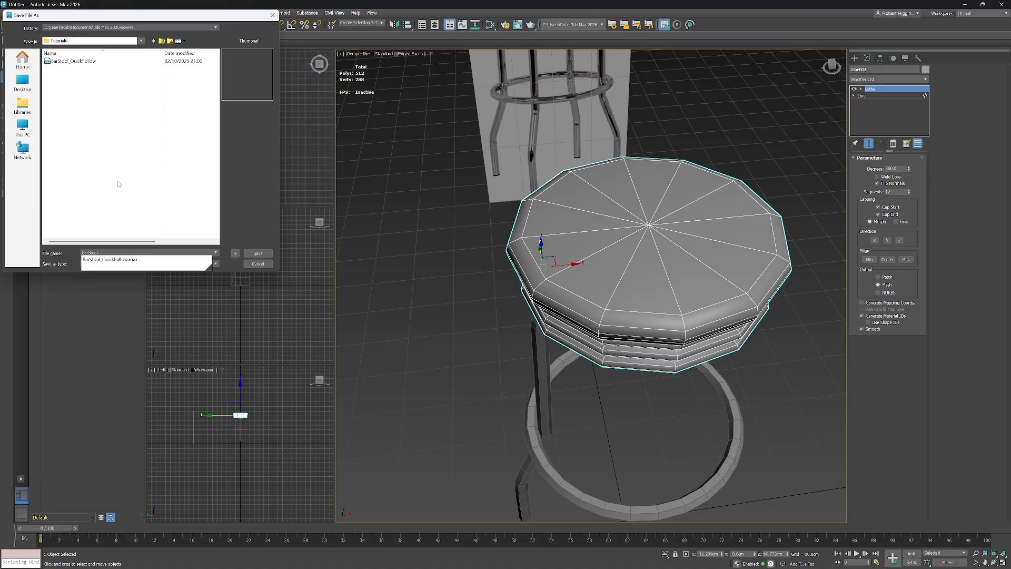
click(123, 214)
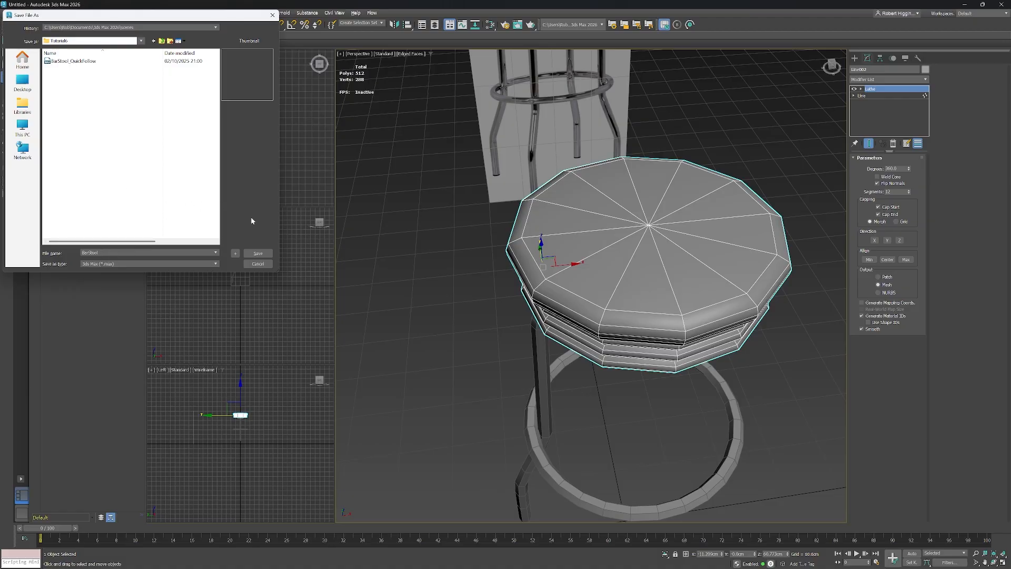
click(259, 253)
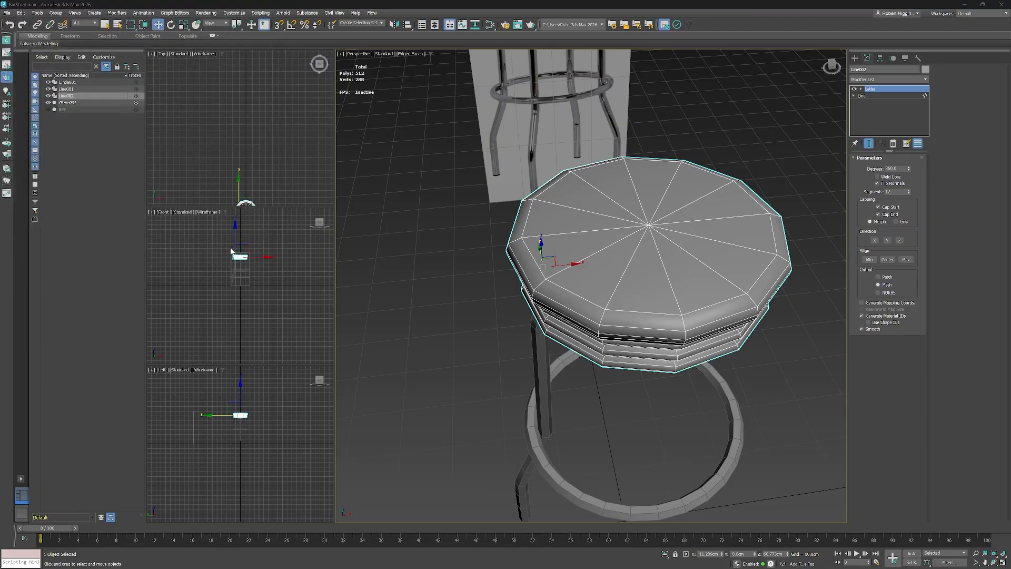
Rename the lathed seat base object as Seat.
mouse_move(544, 251)
middle_down()
mouse_move(552, 248)
mouse_move(538, 245)
middle_up()
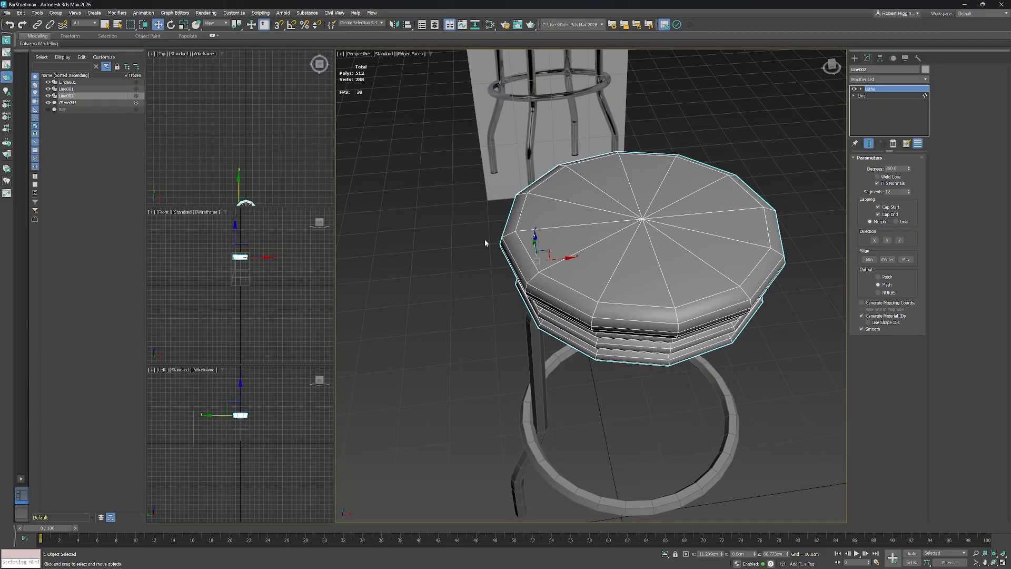
double_click(70, 99)
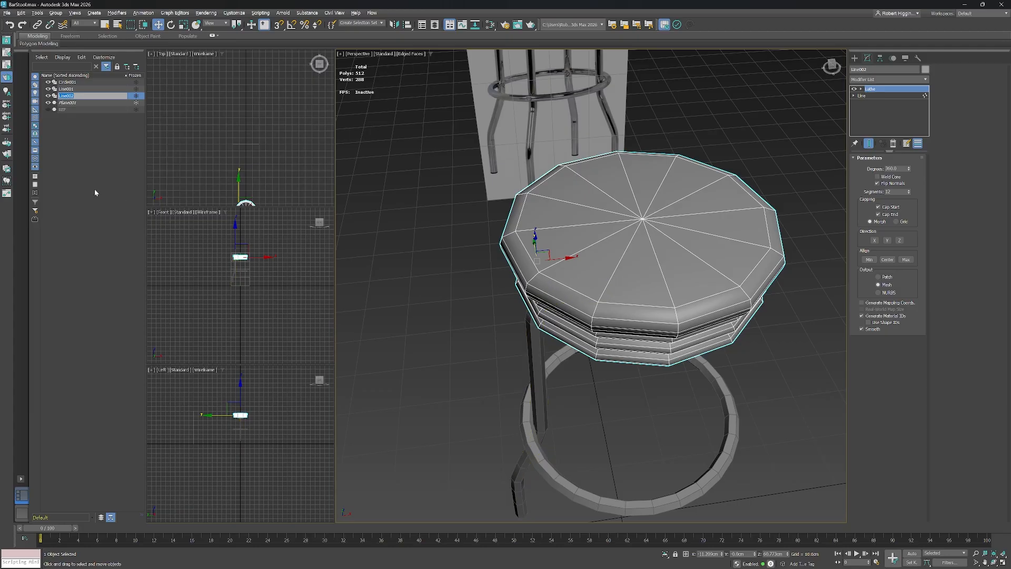
text(Seat)
key(Return)
Rename the tube leg line as Leg001 and the ring circle as Footrest.
click(72, 90)
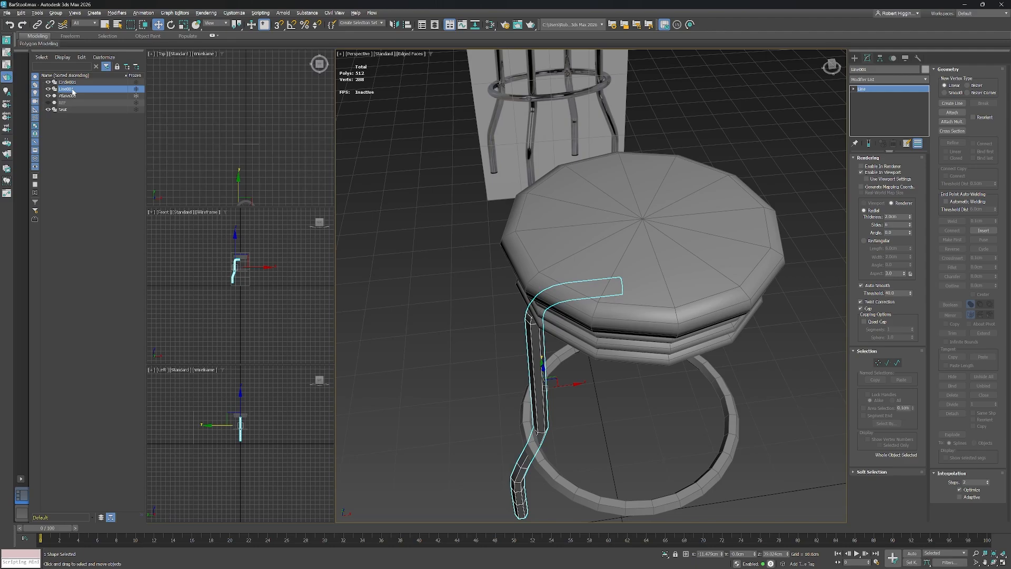
click(73, 91)
text(Leg)
right_click(78, 82)
click(76, 80)
text(Foot)
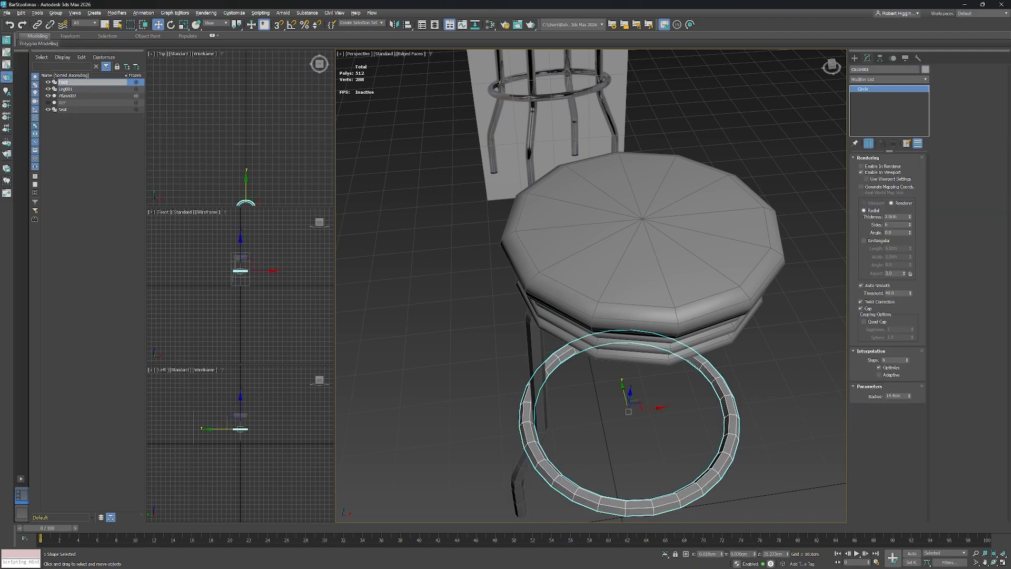
text(rest)
key(Return)
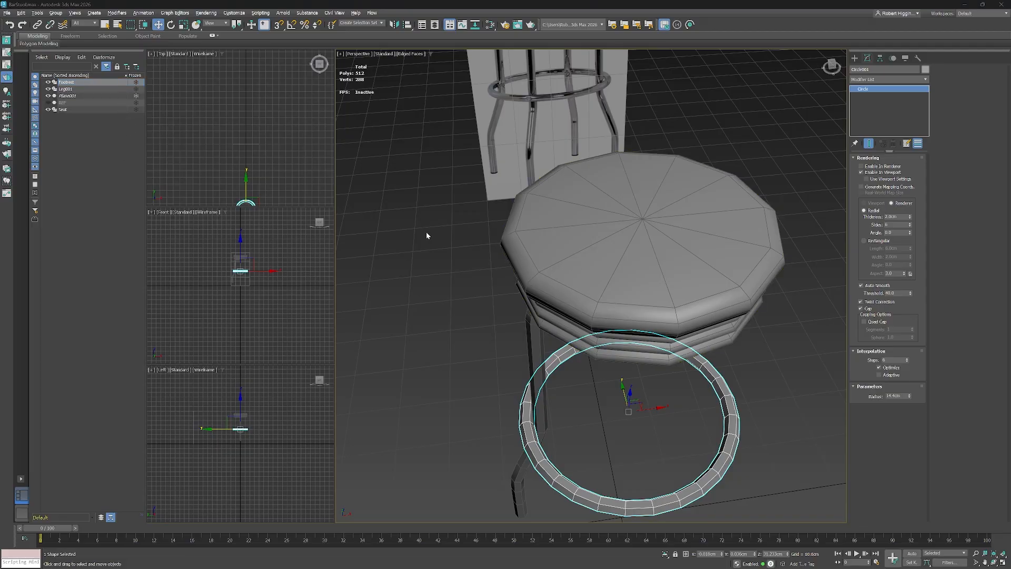
Convert the Seat object to an Editable Poly.
click(67, 109)
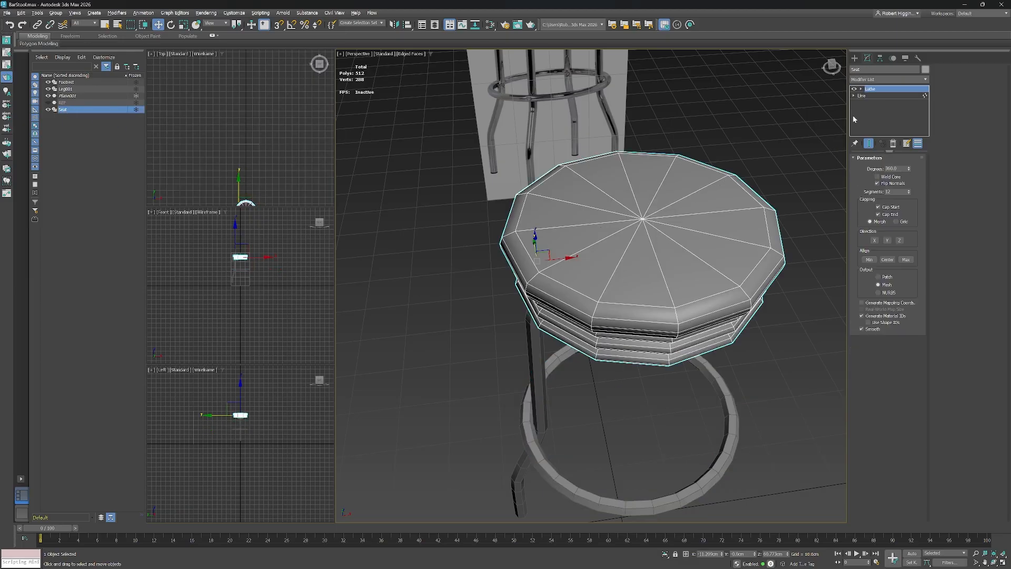
right_click(608, 247)
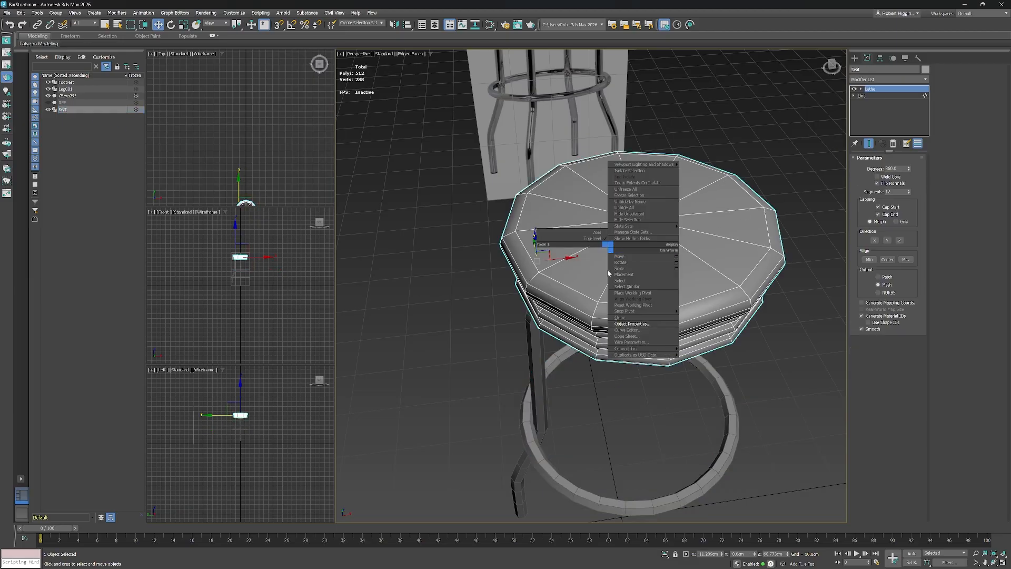
mouse_move(641, 348)
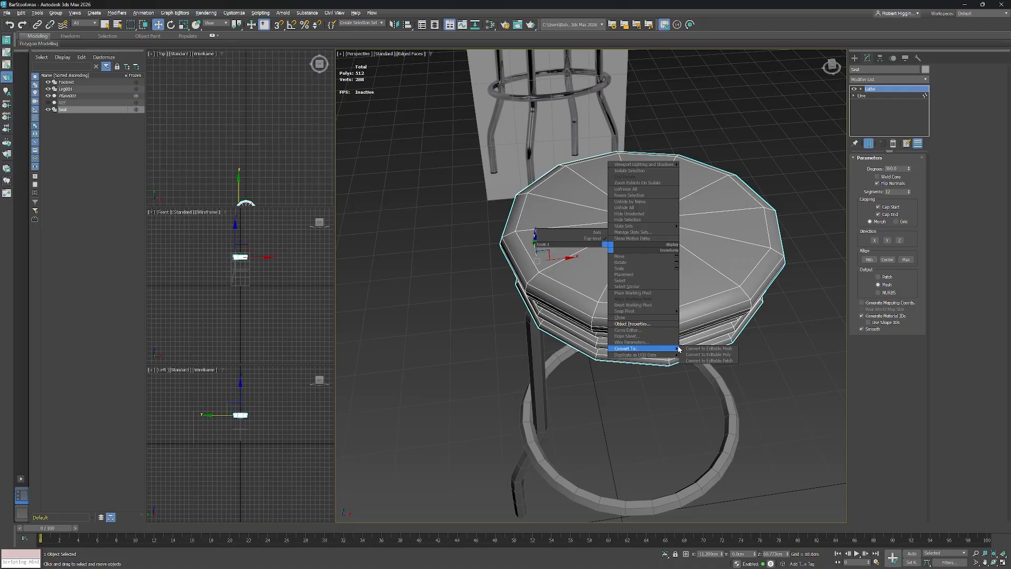
click(712, 354)
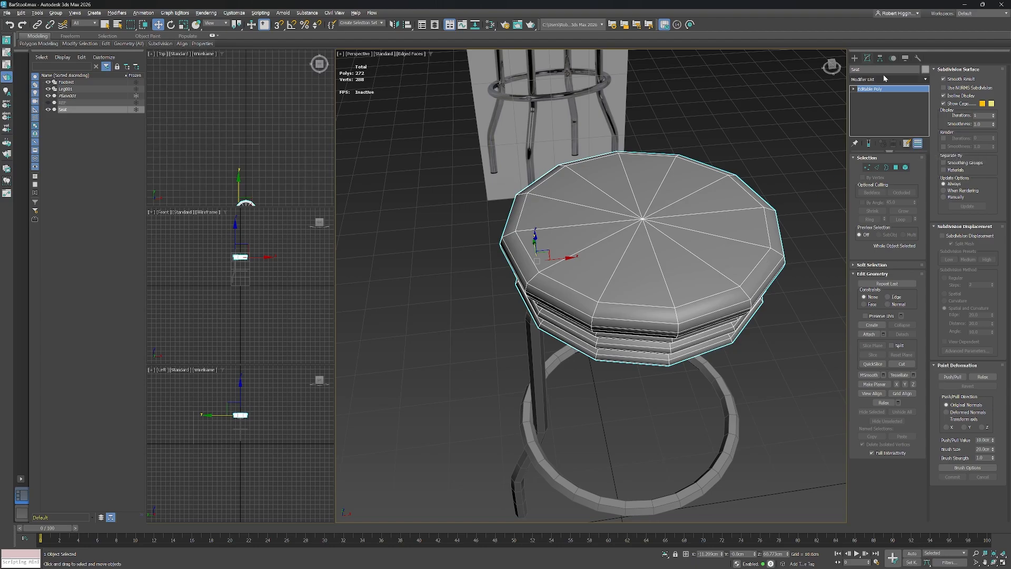
Weld the vertices around the tiny hole at the seat's centre to close it, on both the top and underside.
middle_drag(714, 220, 705, 248)
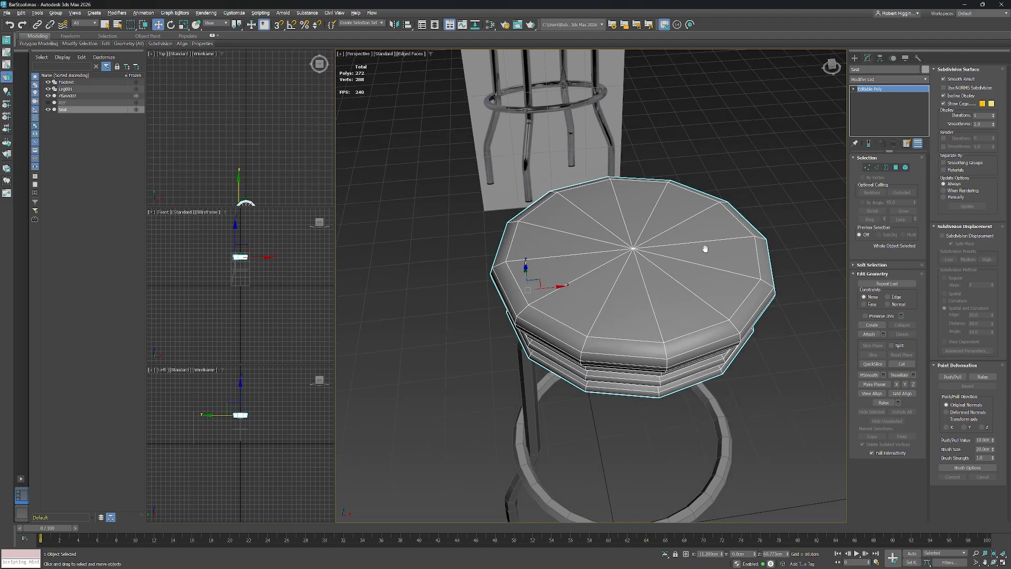
key(t)
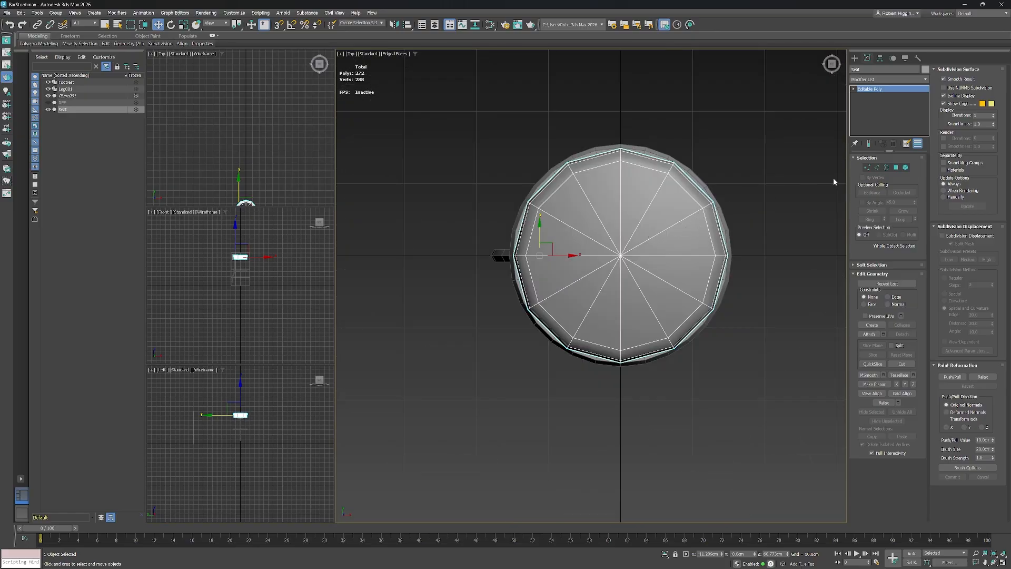
click(868, 168)
scroll(618, 258, up, 10)
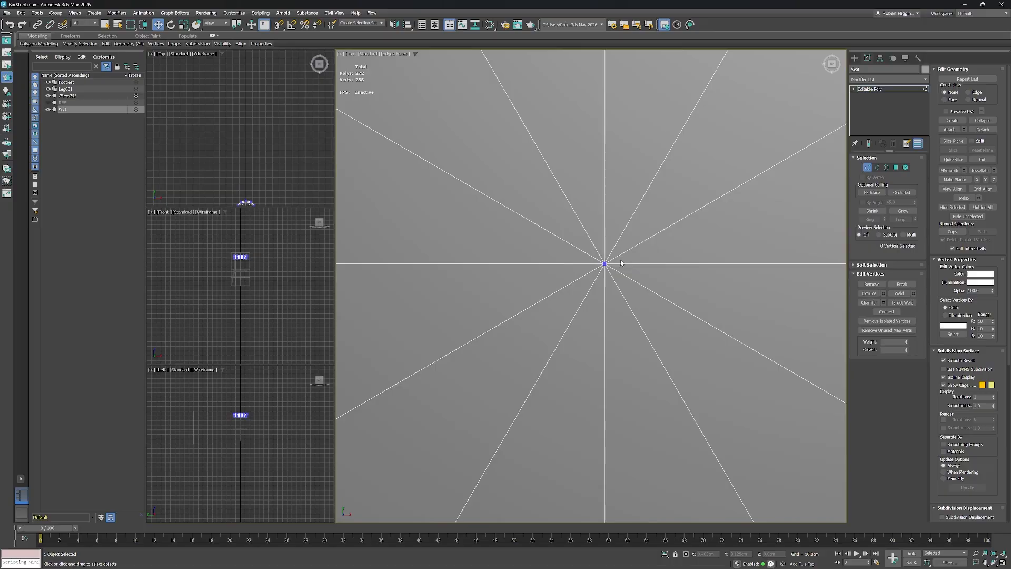
scroll(600, 266, up, 6)
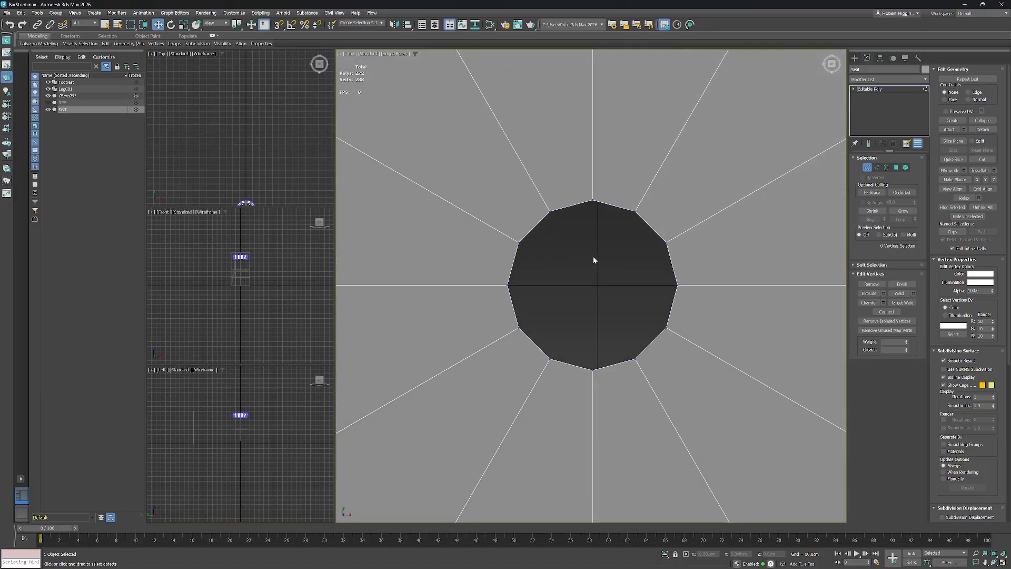
scroll(620, 272, down, 5)
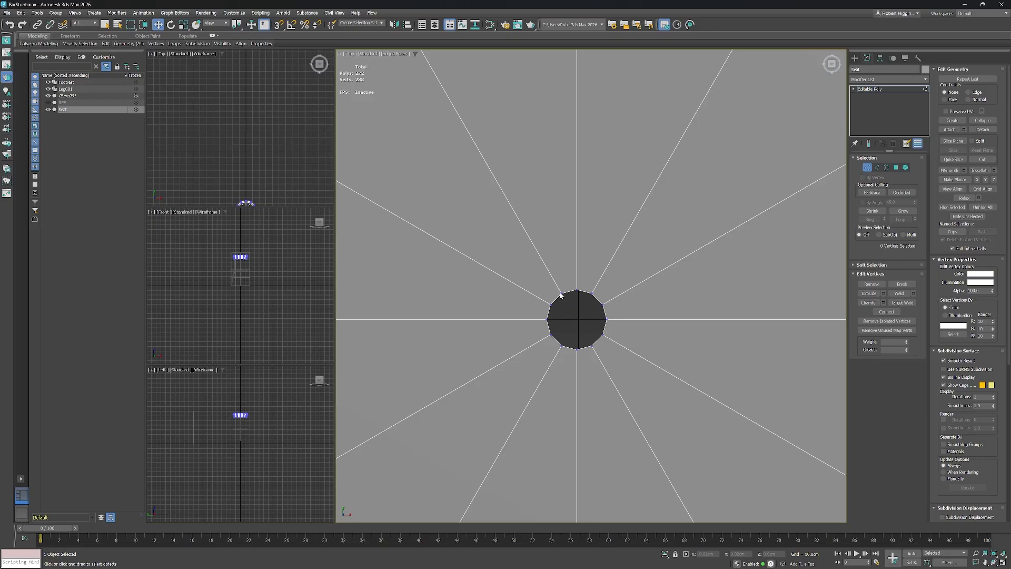
scroll(616, 320, down, 4)
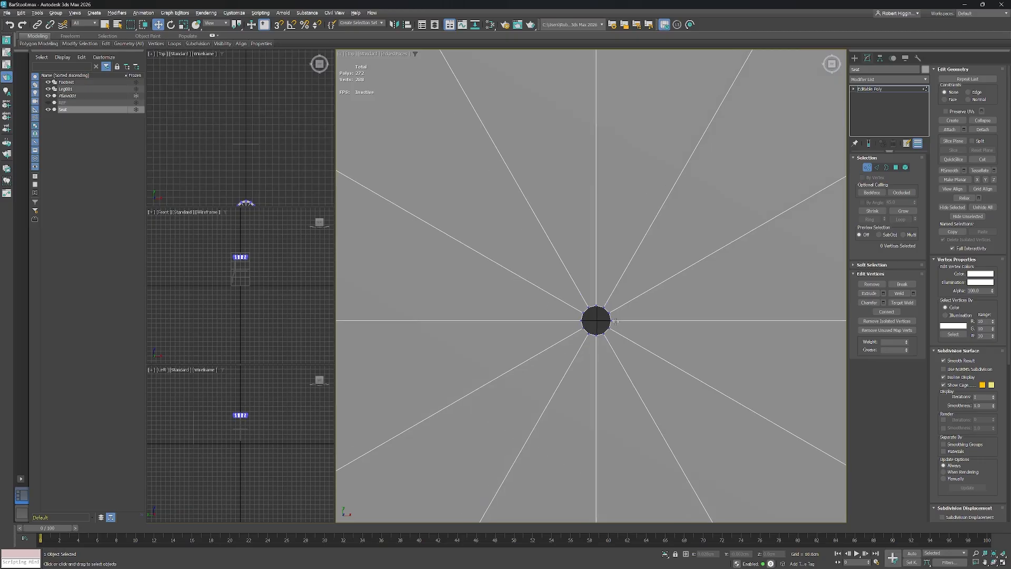
key(q)
drag(536, 270, 668, 393)
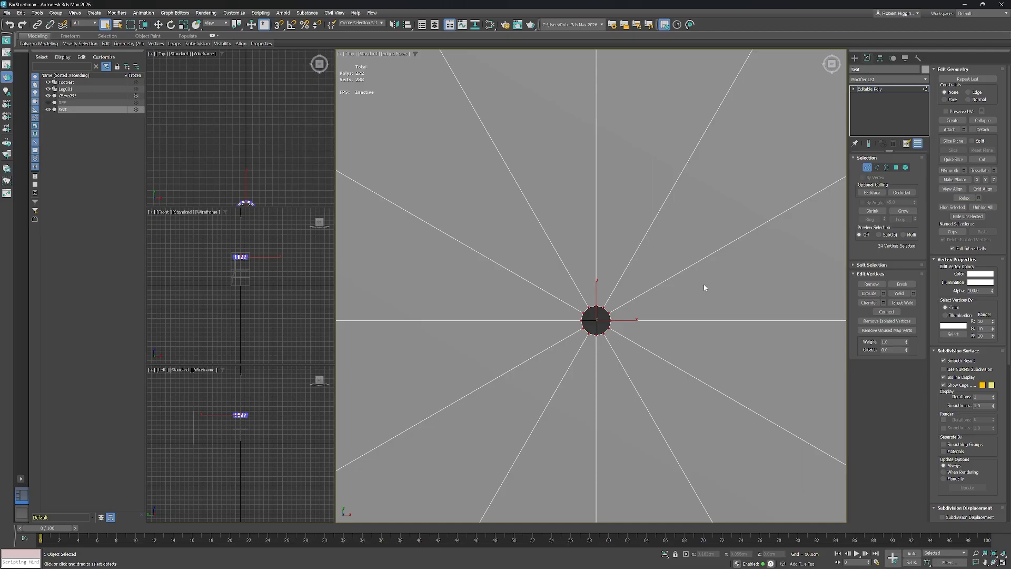
click(914, 294)
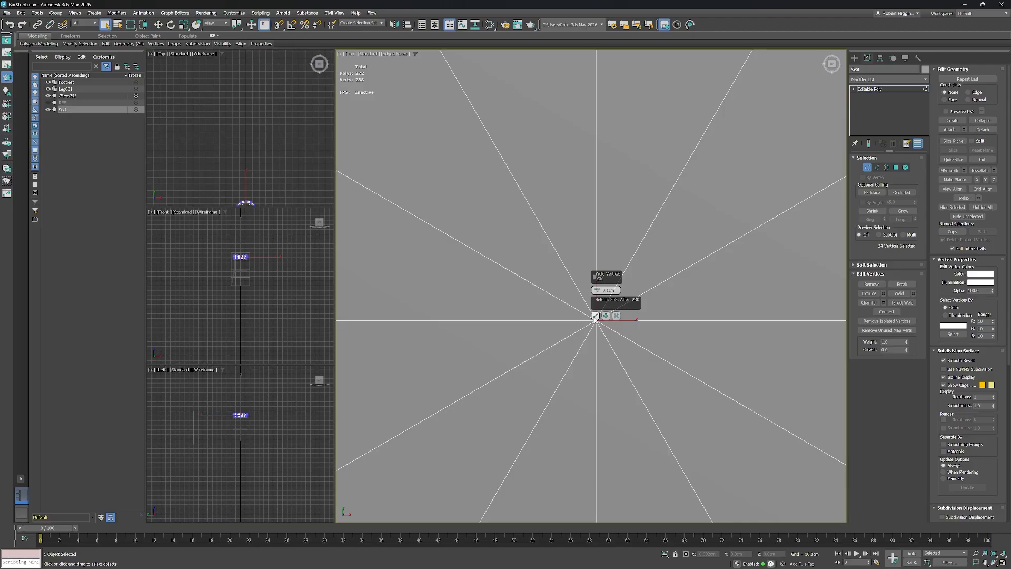
click(595, 316)
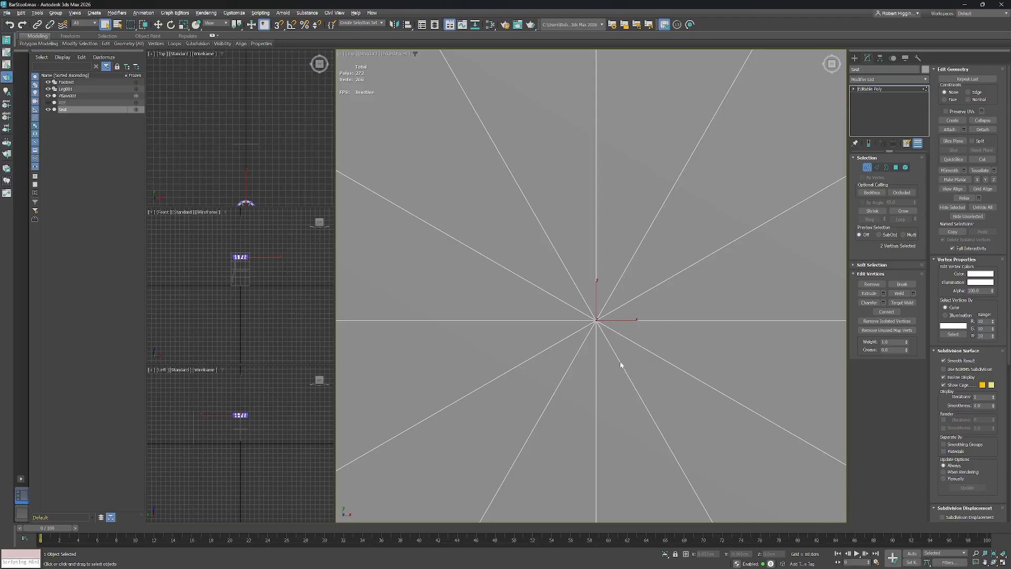
Examine the welded centre and overall shape of the seat from above and in perspective.
scroll(615, 297, down, 12)
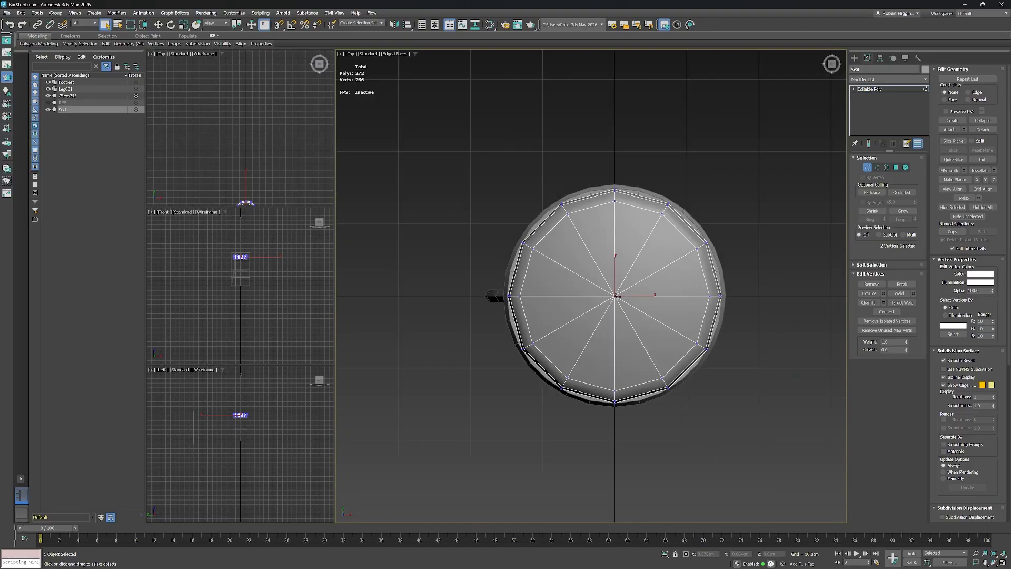
scroll(616, 308, up, 5)
scroll(615, 307, down, 3)
middle_drag(609, 334, 608, 349)
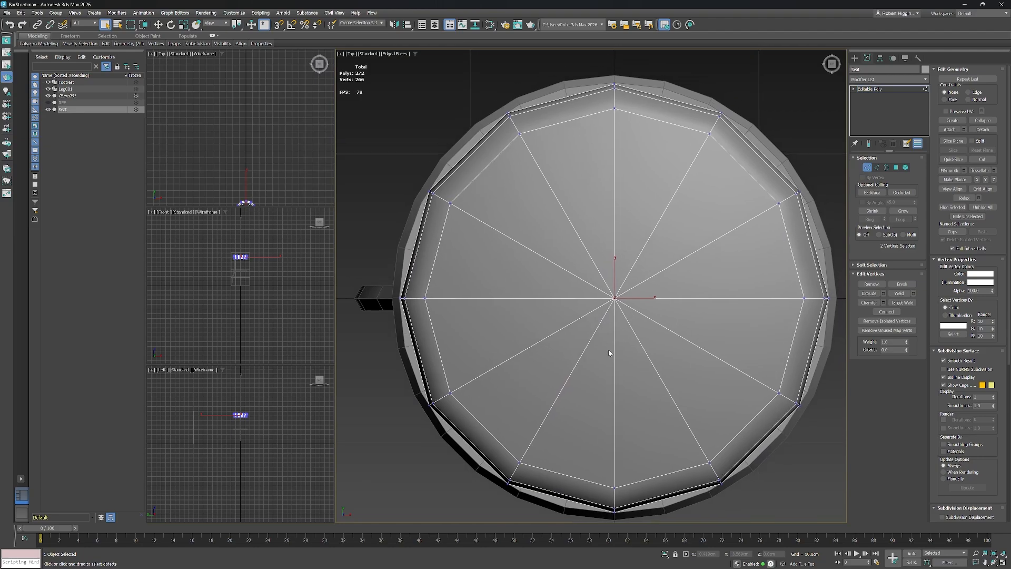
key(p)
scroll(619, 282, down, 8)
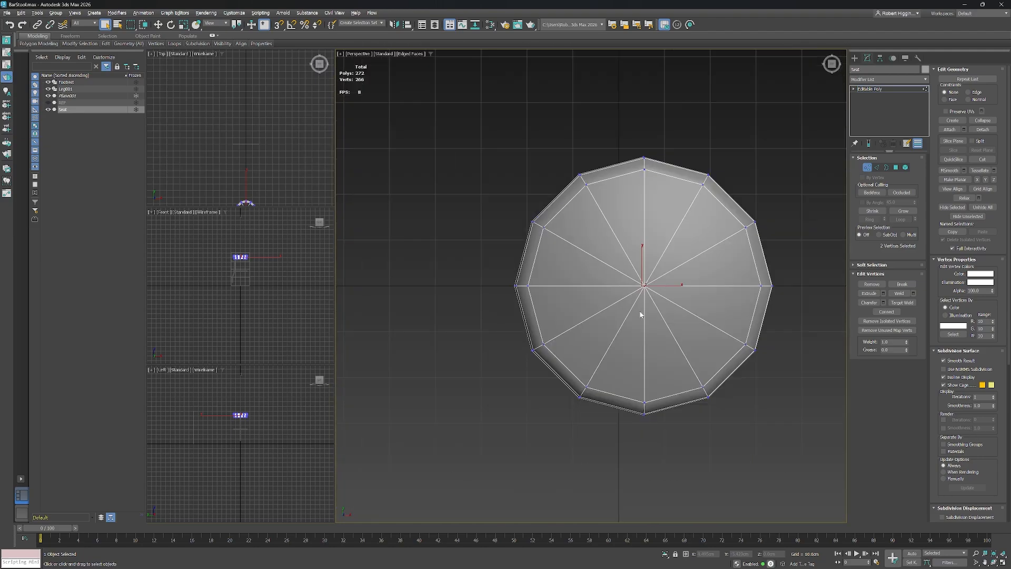
alt+middle_drag(650, 316, 658, 232)
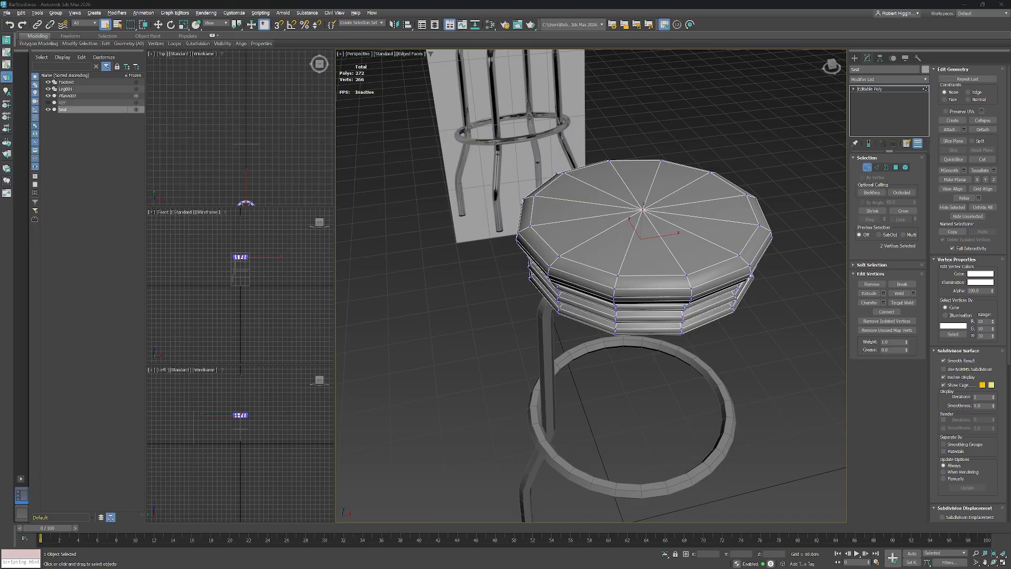
Inspect the welded centre on the seat's underside and the seat's overall shape against the reference image.
alt+middle_drag(686, 374, 678, 303)
scroll(632, 220, up, 10)
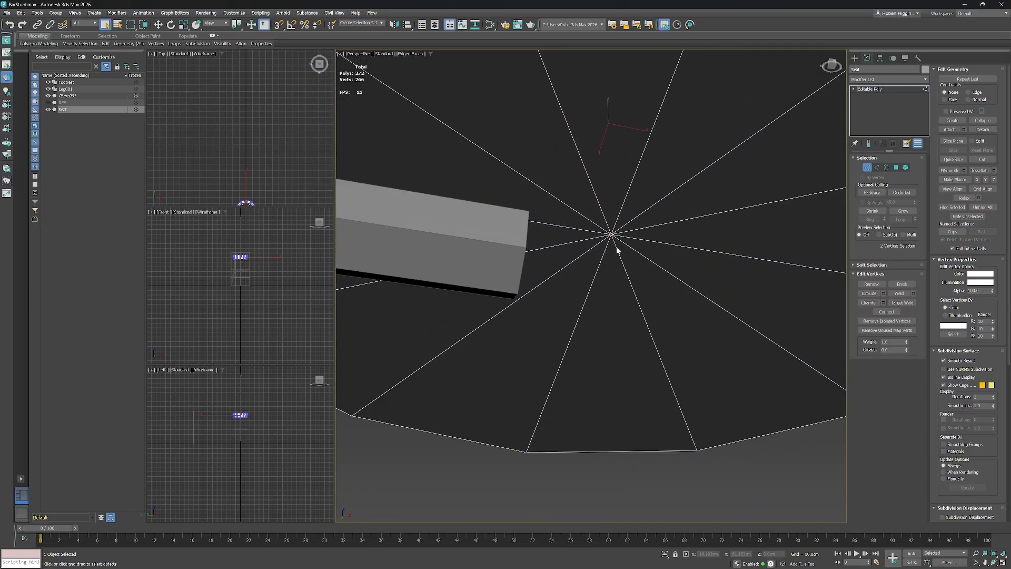
scroll(580, 250, down, 10)
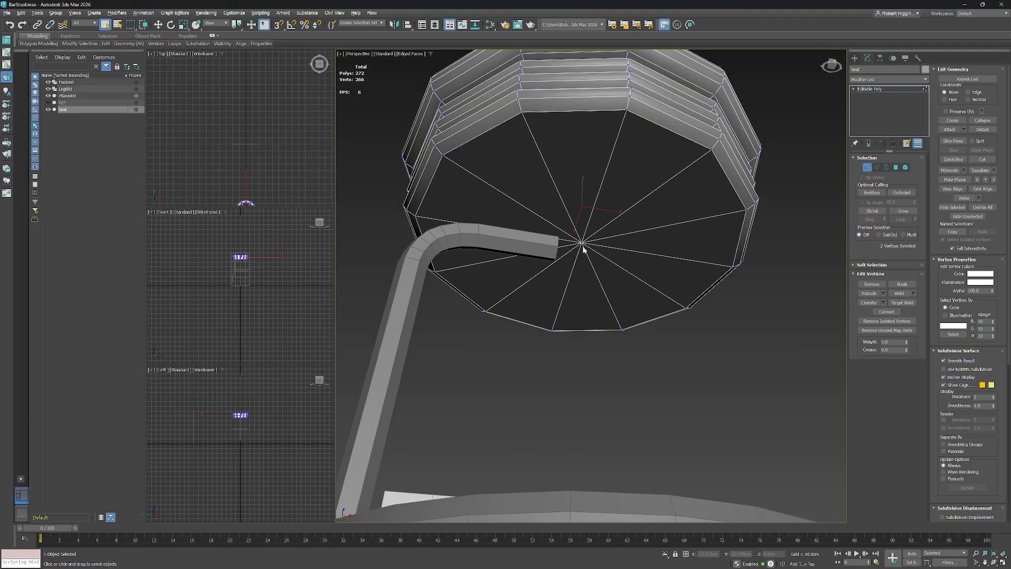
alt+middle_drag(615, 227, 625, 307)
scroll(601, 330, up, 3)
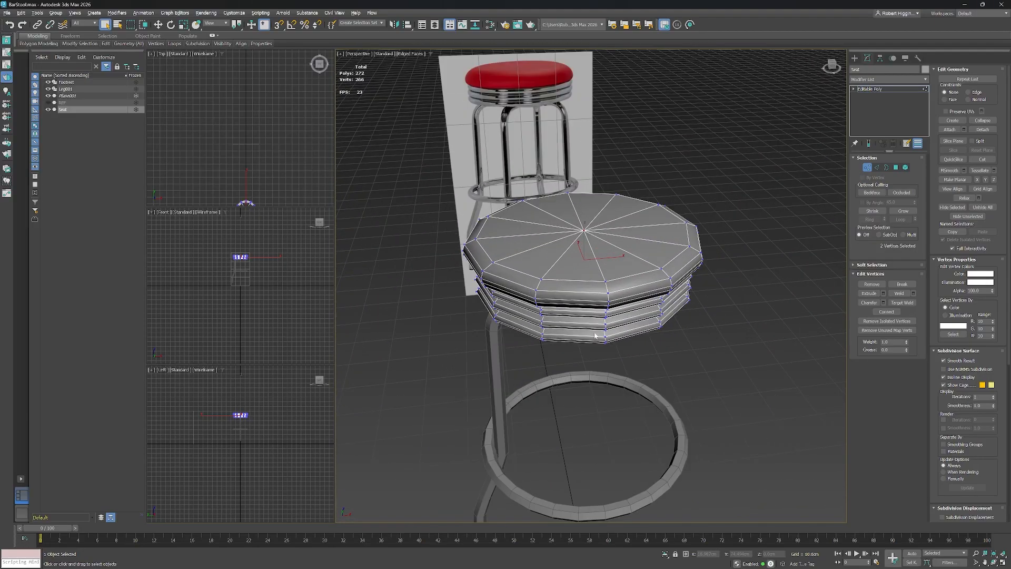
Delete three quarters of the Seat's polygons in the Top view, keeping only the lower-left quarter wedge.
key(t)
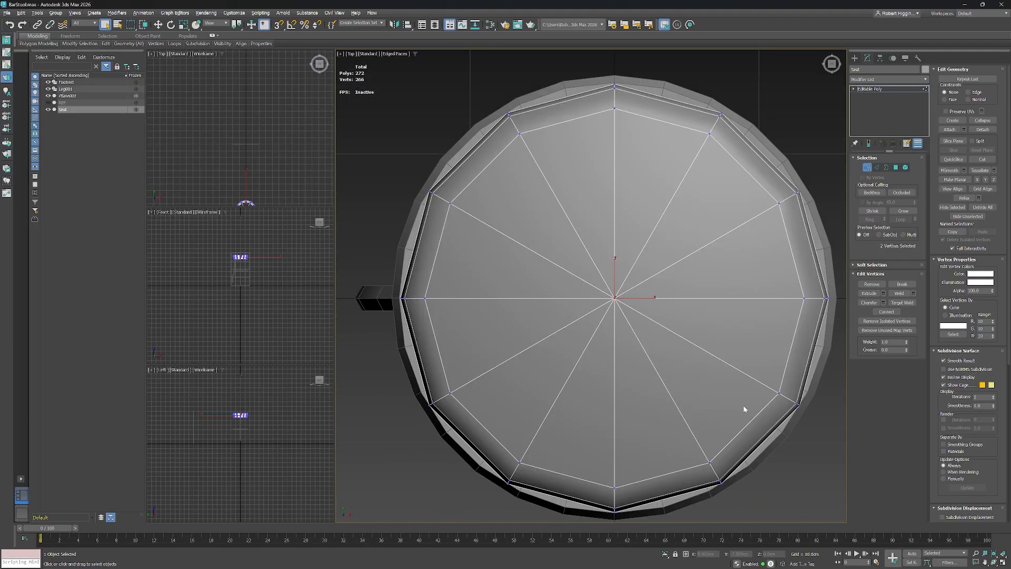
click(895, 167)
scroll(634, 238, down, 4)
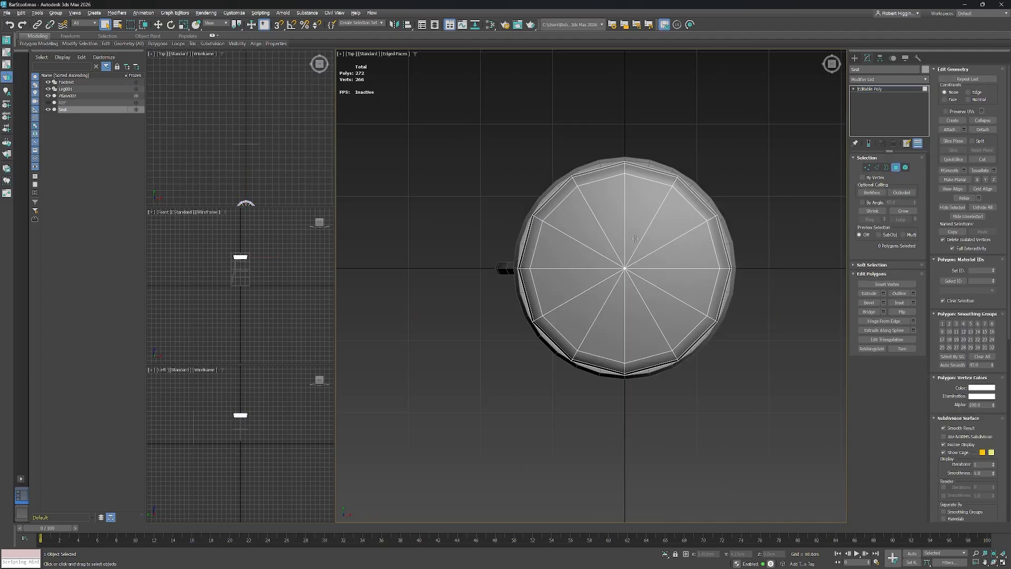
scroll(634, 238, up, 2)
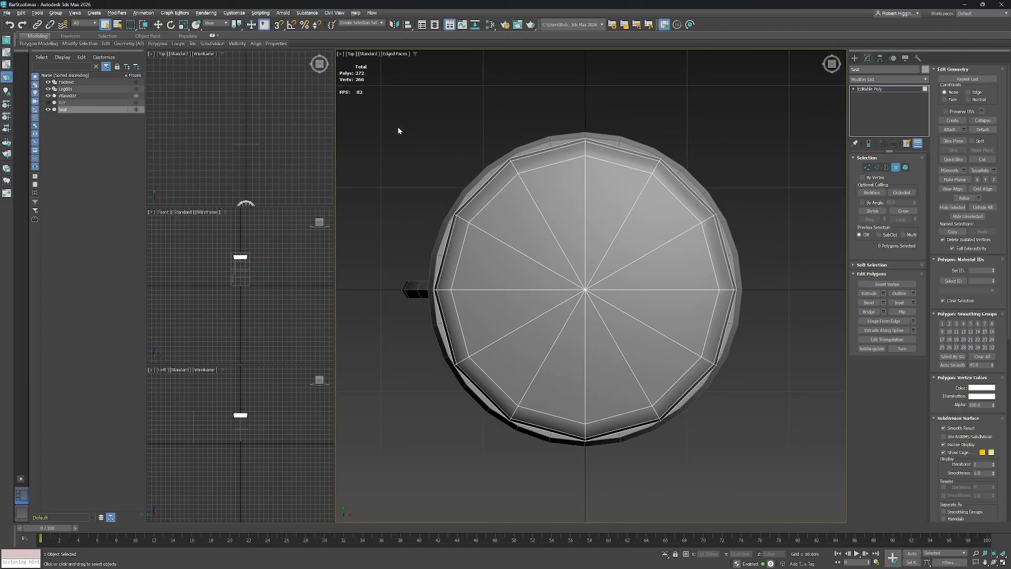
drag(397, 127, 718, 259)
drag(817, 271, 820, 278)
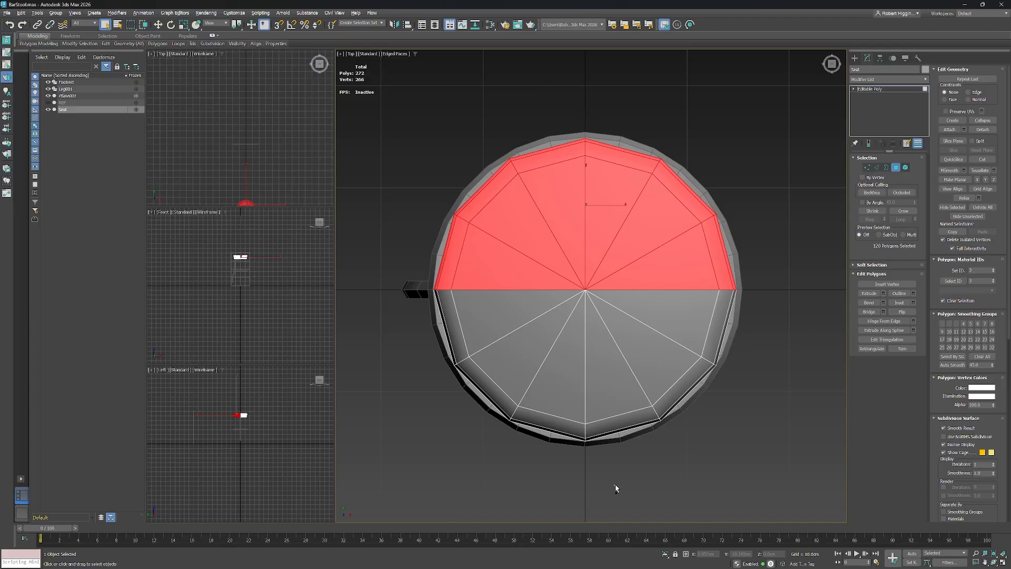
drag(614, 485, 793, 205)
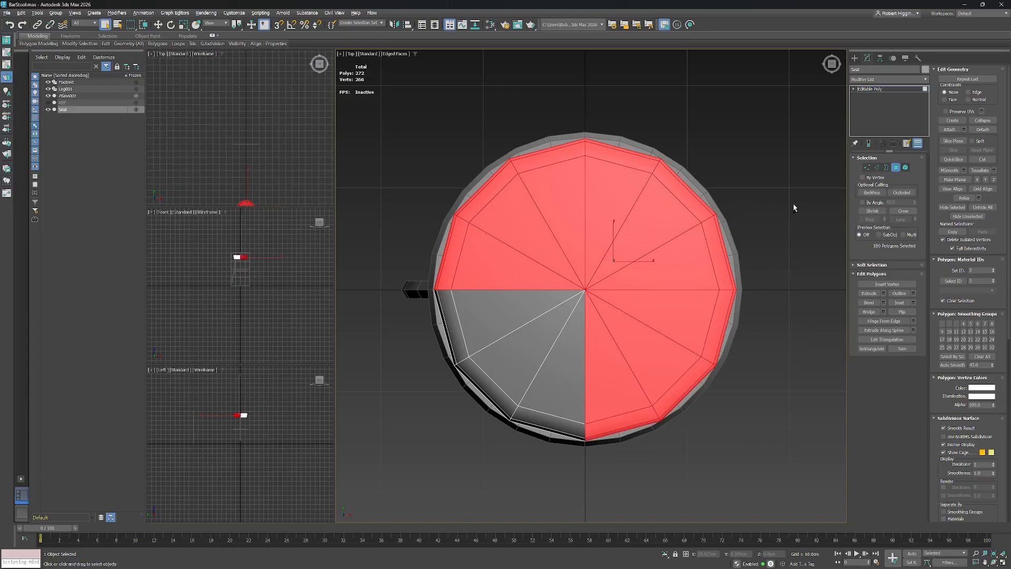
key(Delete)
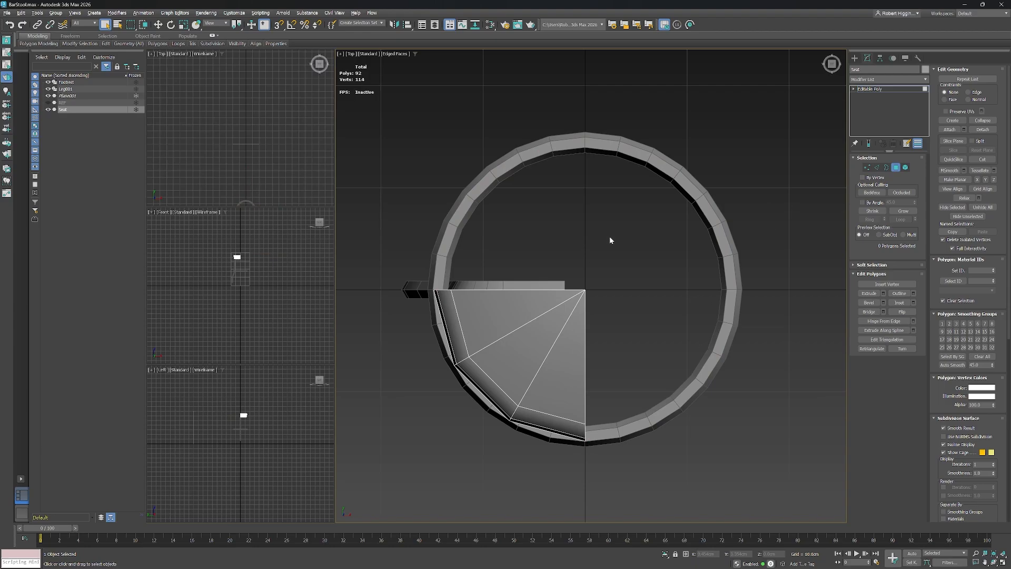
Move the top end vertex of the Leg001 spline along X toward the centre of the seat.
middle_drag(430, 110, 436, 77)
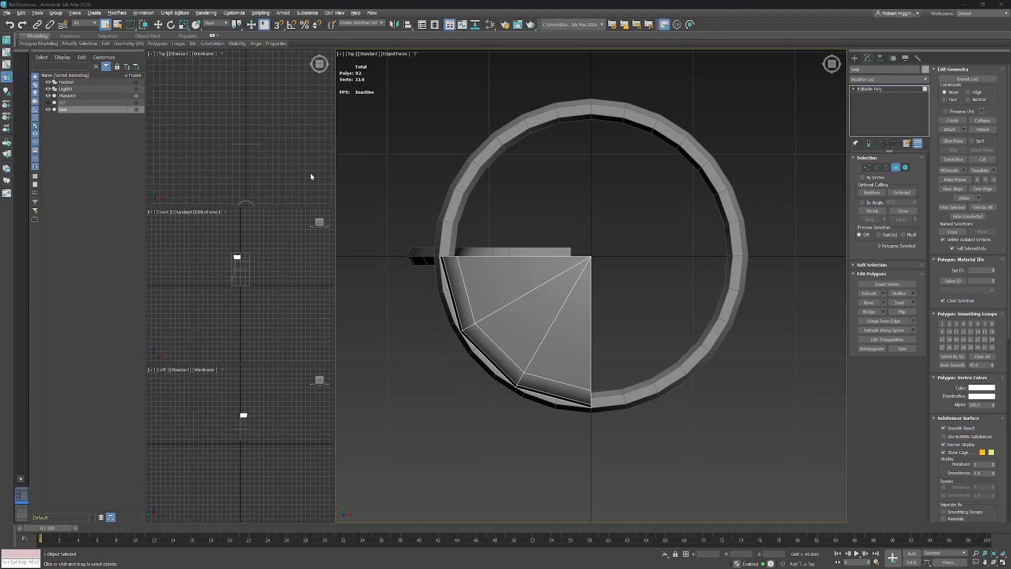
click(66, 89)
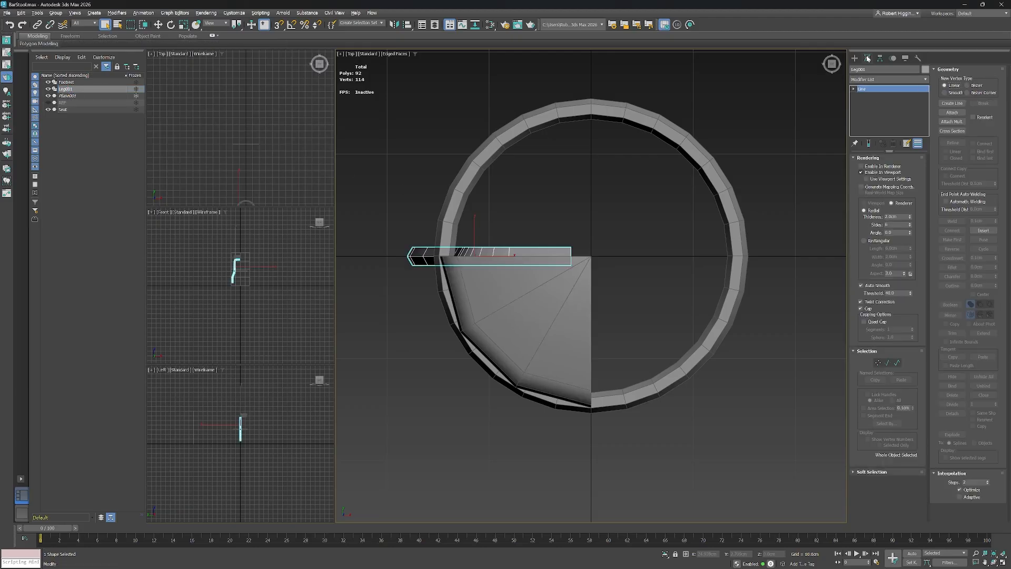
click(877, 363)
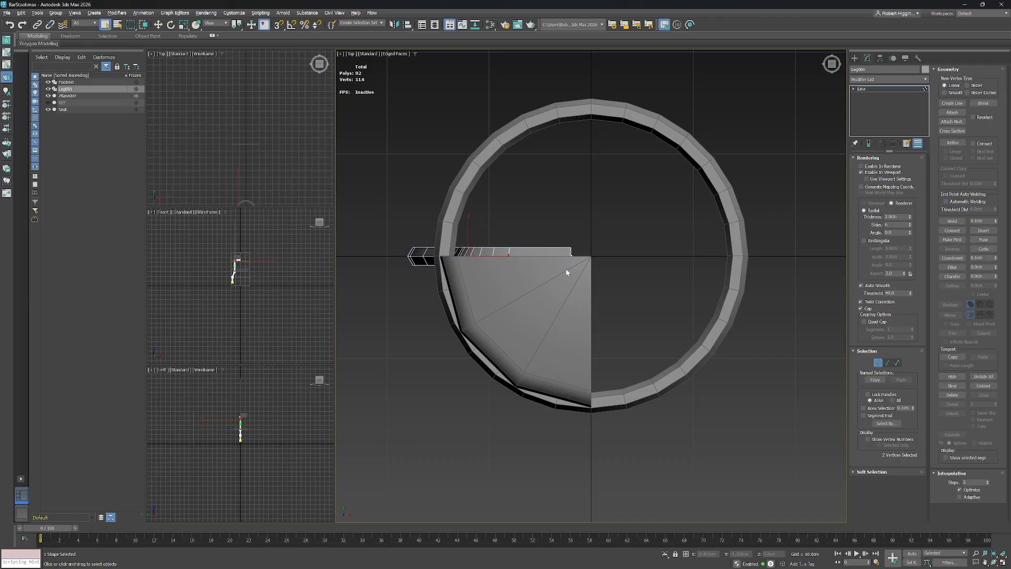
scroll(567, 272, up, 1)
click(573, 249)
scroll(643, 247, up, 2)
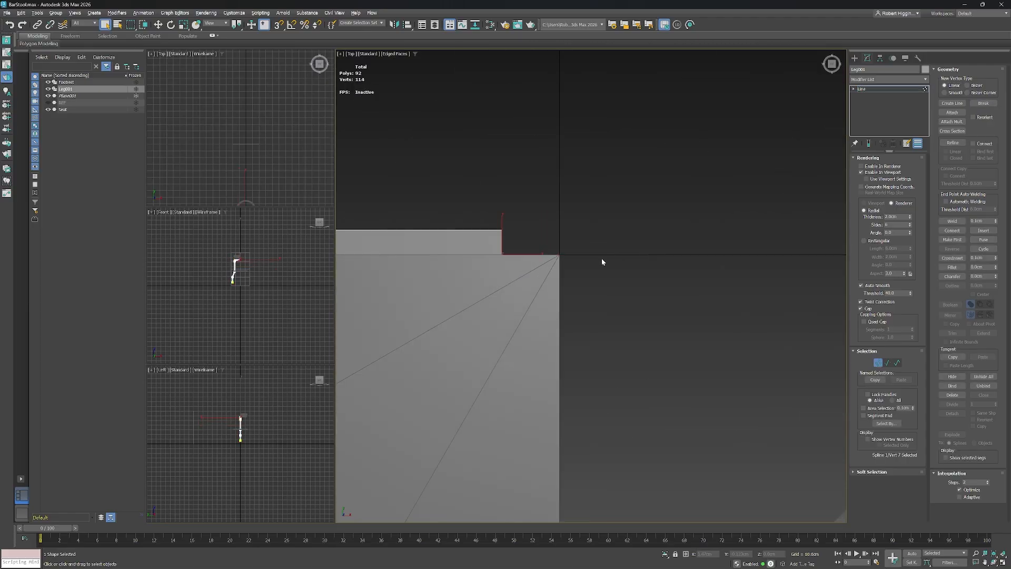
key(w)
scroll(549, 257, up, 2)
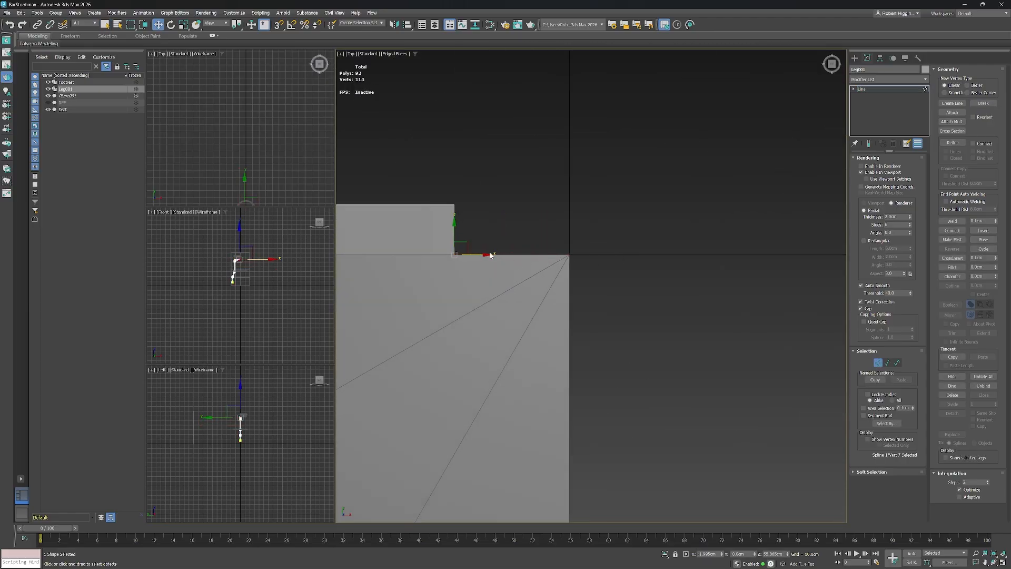
drag(487, 255, 562, 252)
Fine-tune the leg's end vertex along X to meet the seat's centre, leaving the spline unclosed.
scroll(536, 235, up, 5)
drag(541, 361, 548, 361)
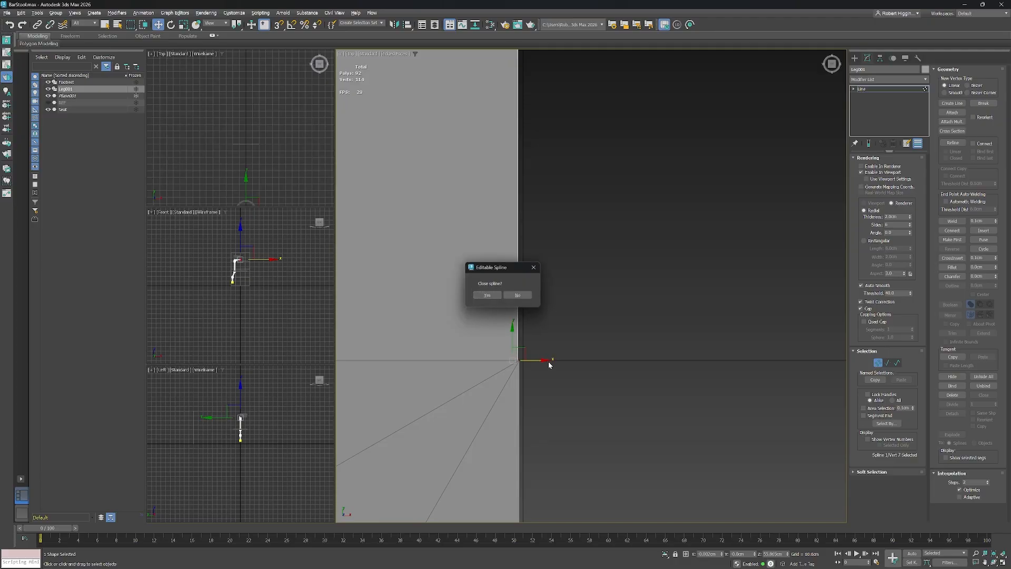
click(516, 295)
scroll(590, 329, down, 3)
scroll(590, 341, up, 5)
scroll(507, 361, up, 3)
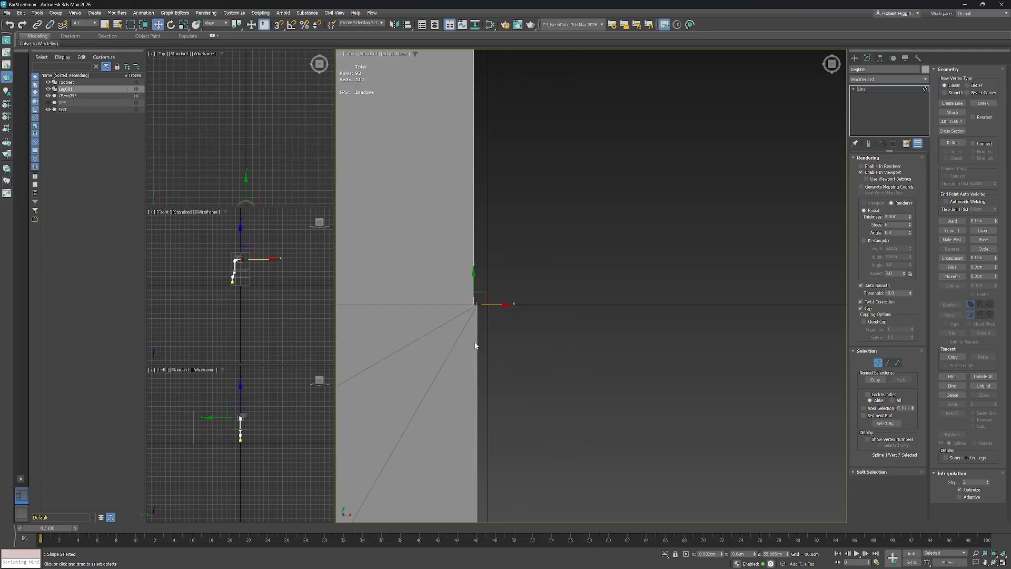
scroll(482, 337, down, 8)
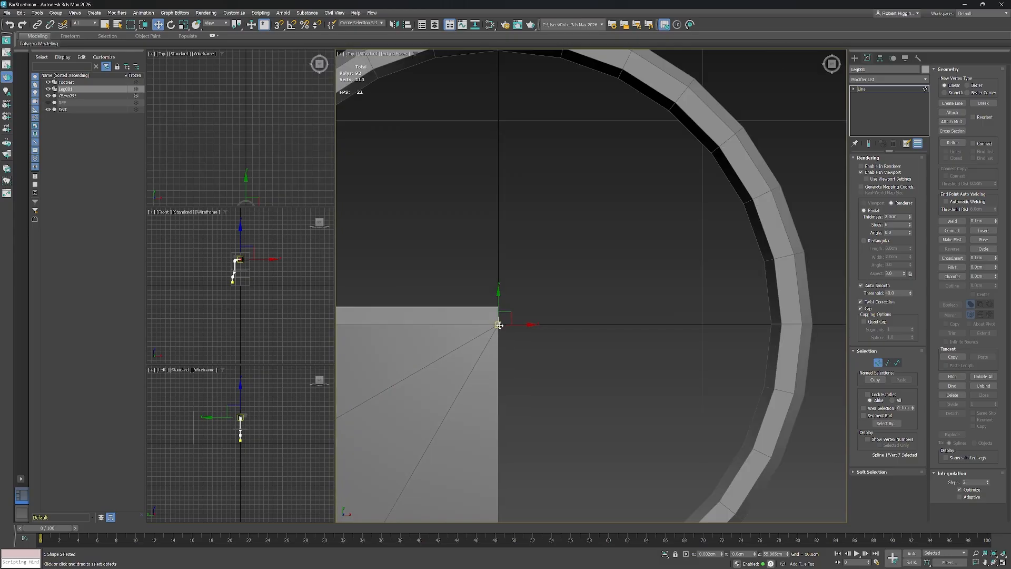
scroll(501, 340, up, 5)
middle_drag(515, 343, 600, 333)
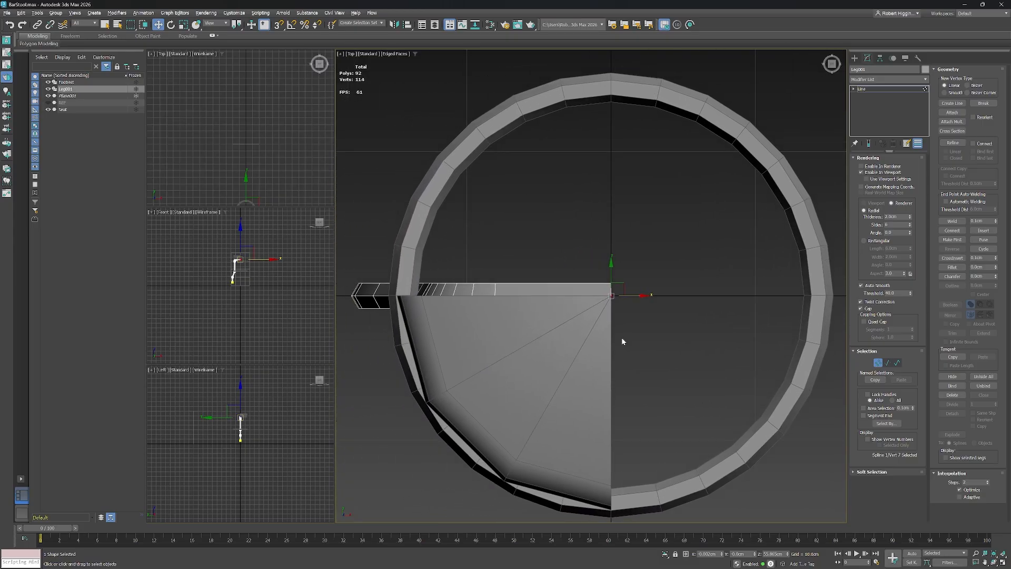
Undo the leg vertex edits and the seat polygon deletion, back to the whole Seat object.
key(ctrl+z)
key(ctrl+z)
key(ctrl+z)
key(ctrl+z)
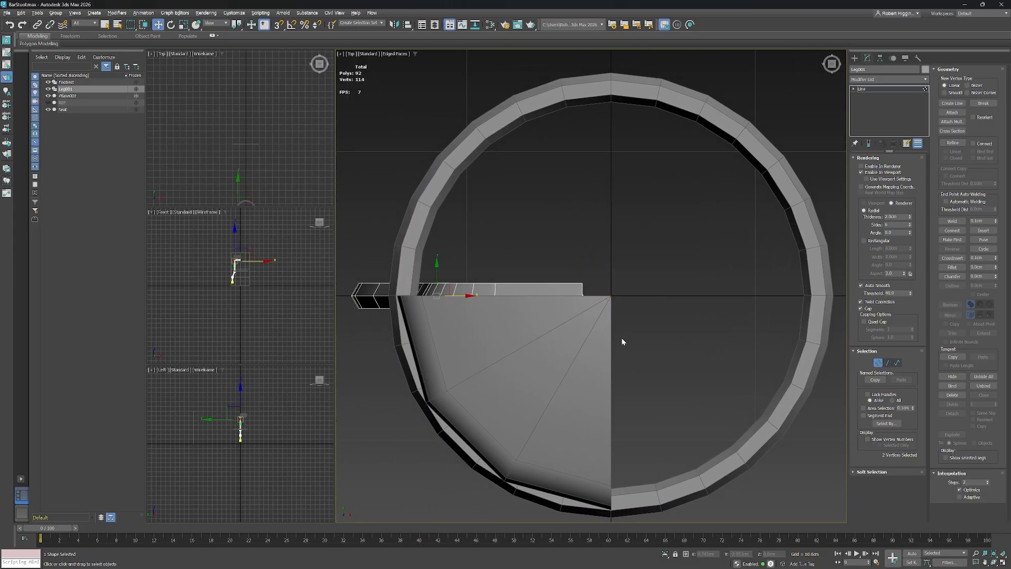
key(ctrl+z)
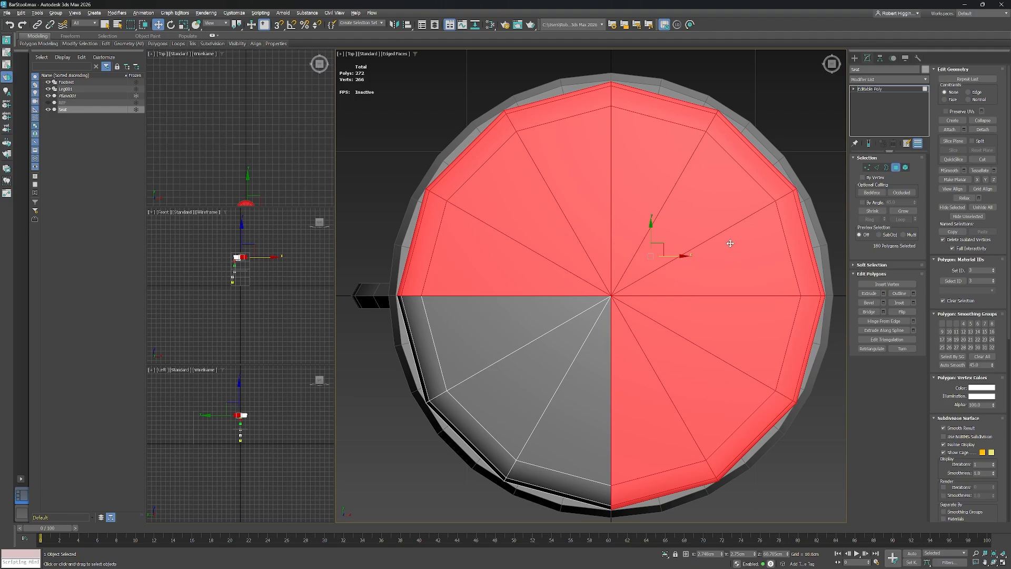
scroll(730, 246, down, 3)
key(ctrl+z)
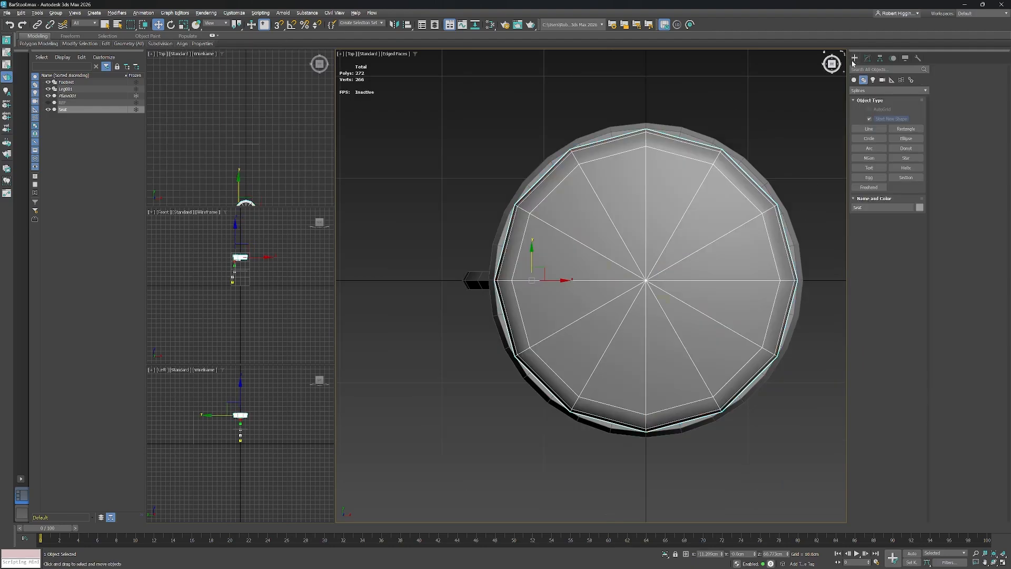
Try to reset the Seat object's X position to 0.
middle_drag(684, 399, 666, 391)
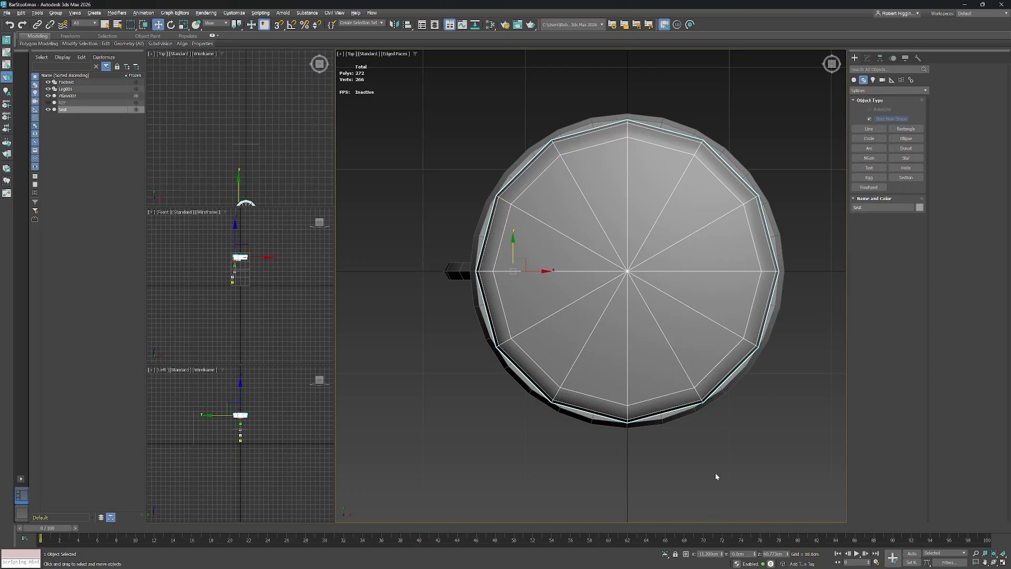
click(749, 413)
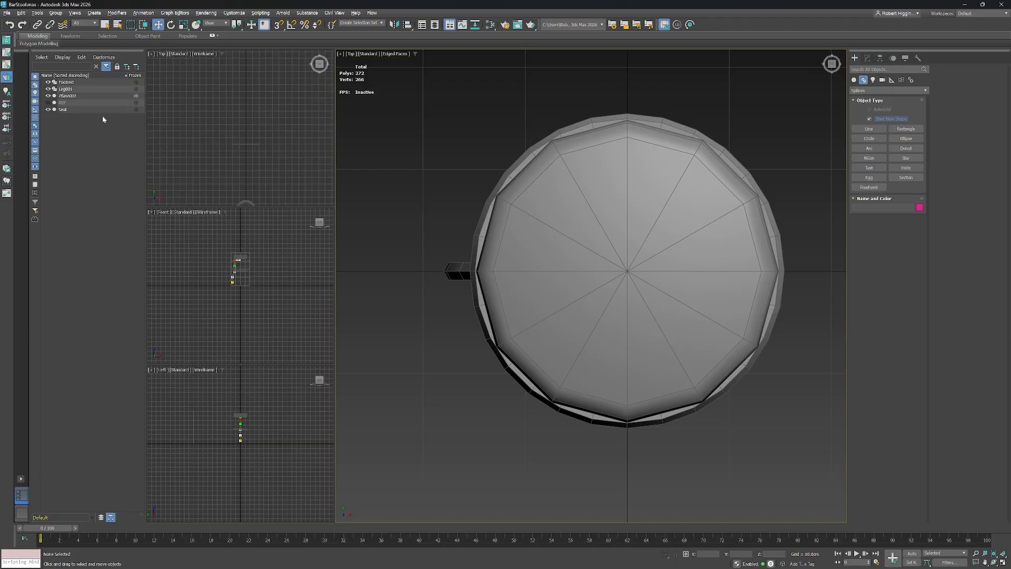
click(66, 110)
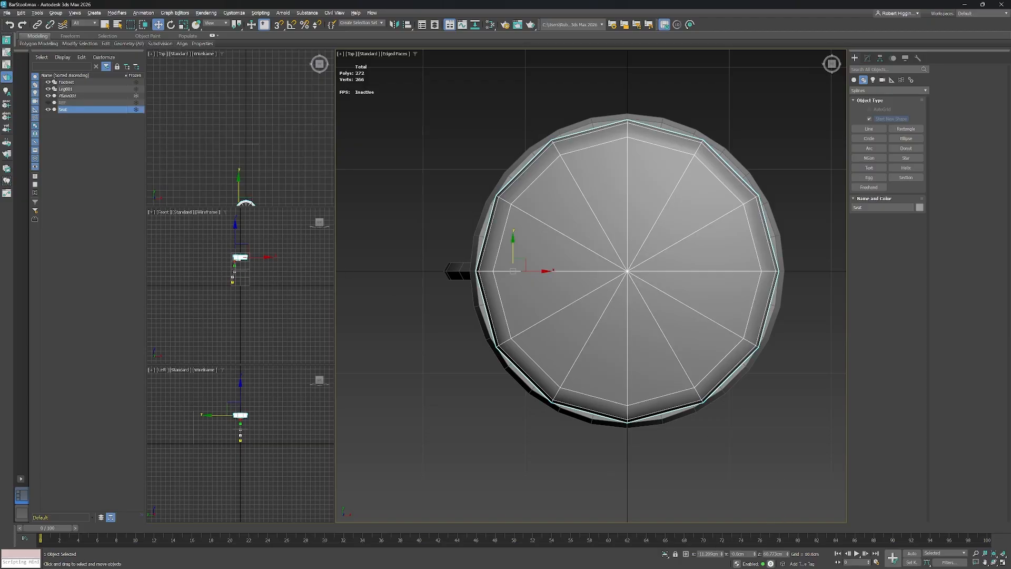
right_click(722, 556)
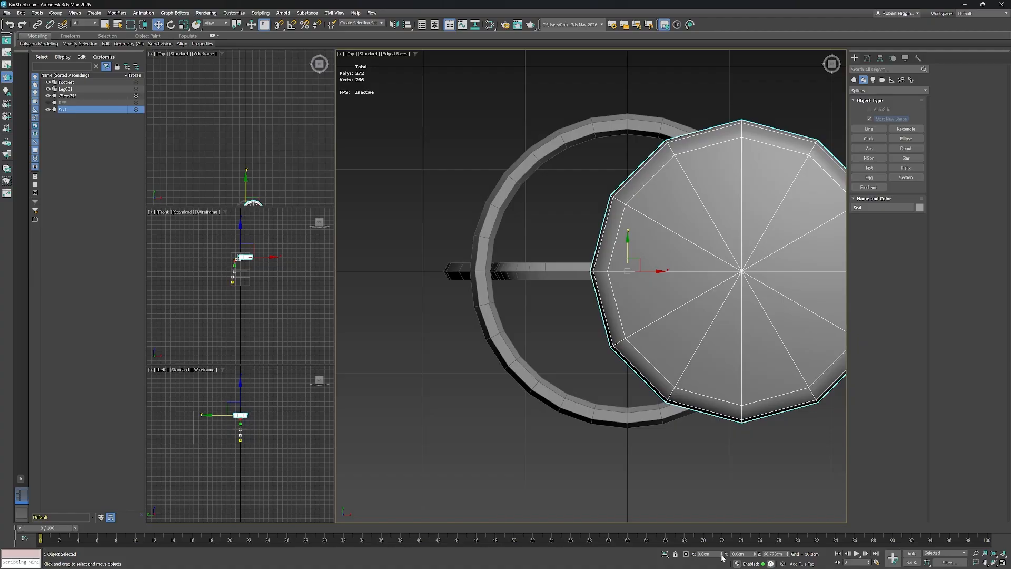
key(ctrl+z)
Centre the Seat's pivot on the object, affecting only the pivot.
alt+middle_drag(724, 415, 736, 331)
key(p)
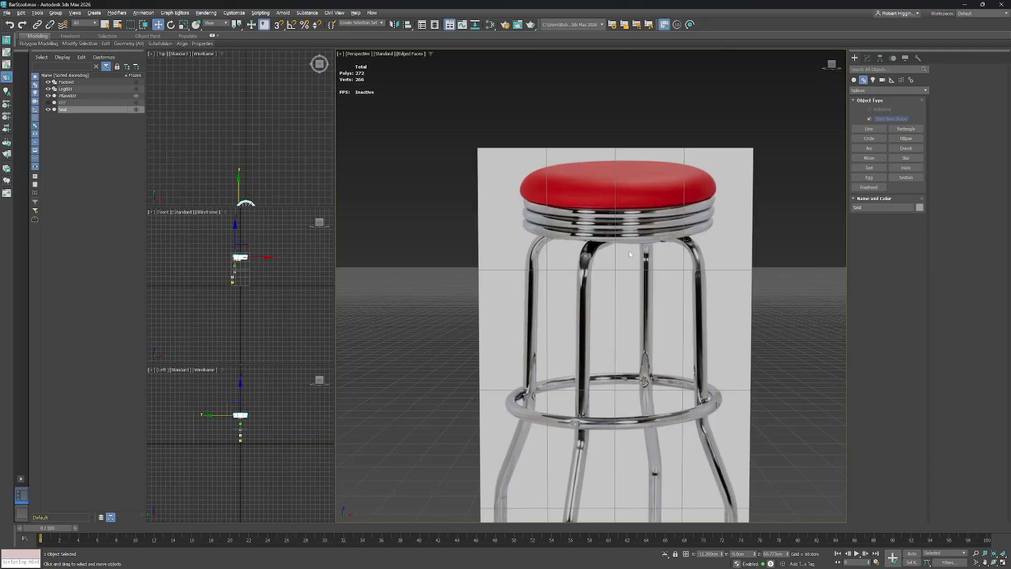
scroll(629, 253, down, 5)
alt+middle_drag(649, 200, 648, 239)
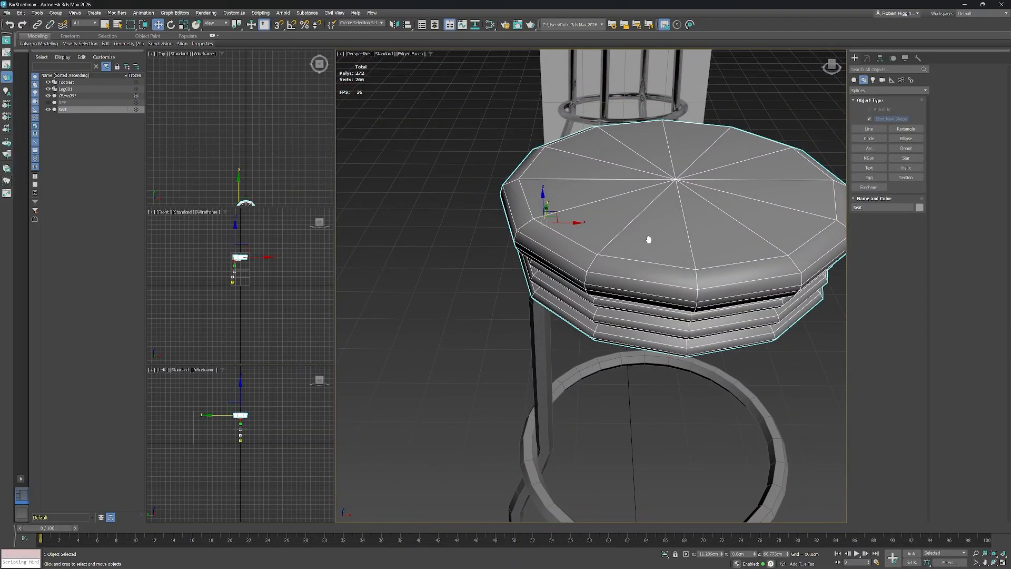
click(880, 58)
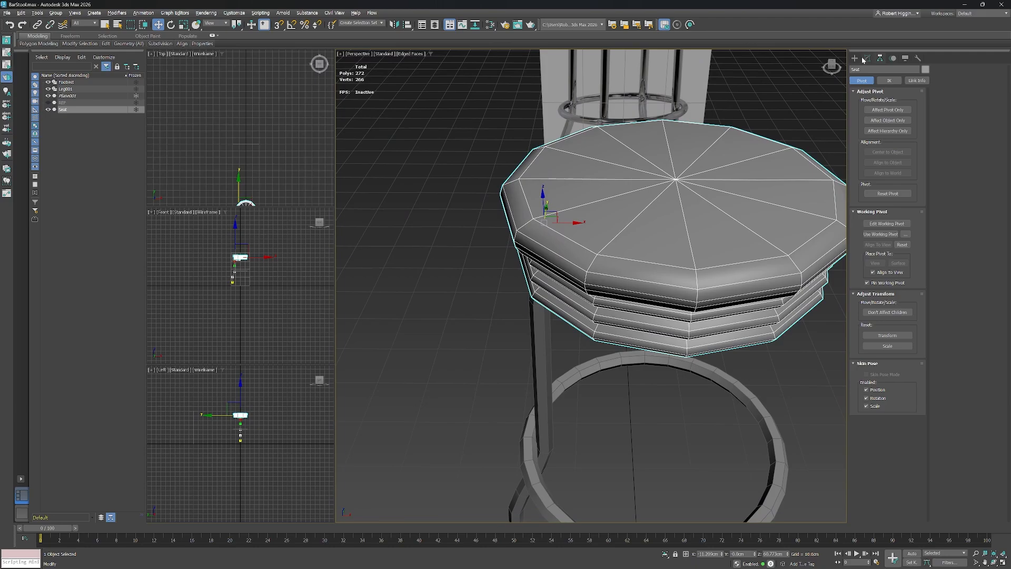
click(887, 109)
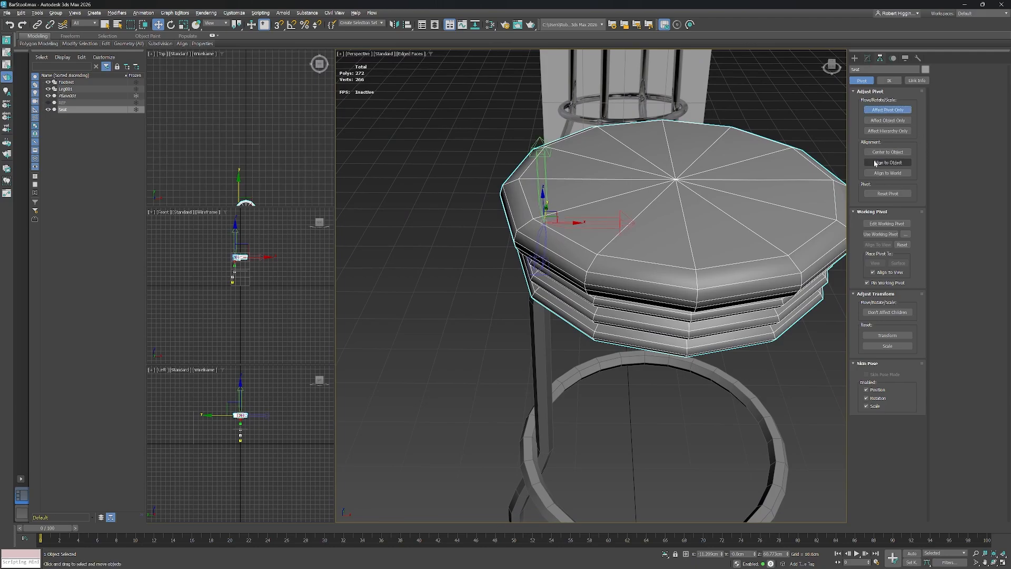
click(887, 152)
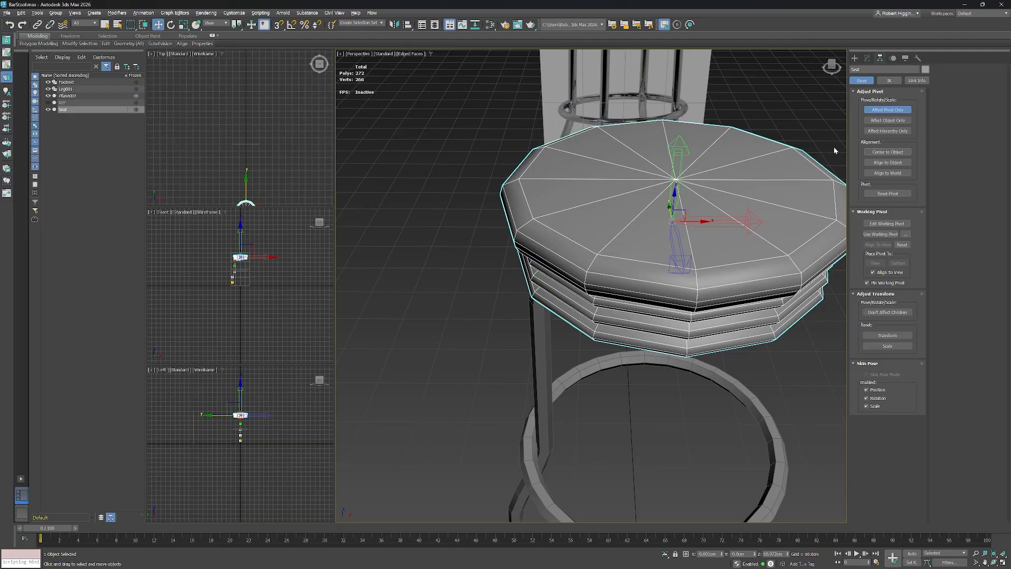
click(867, 109)
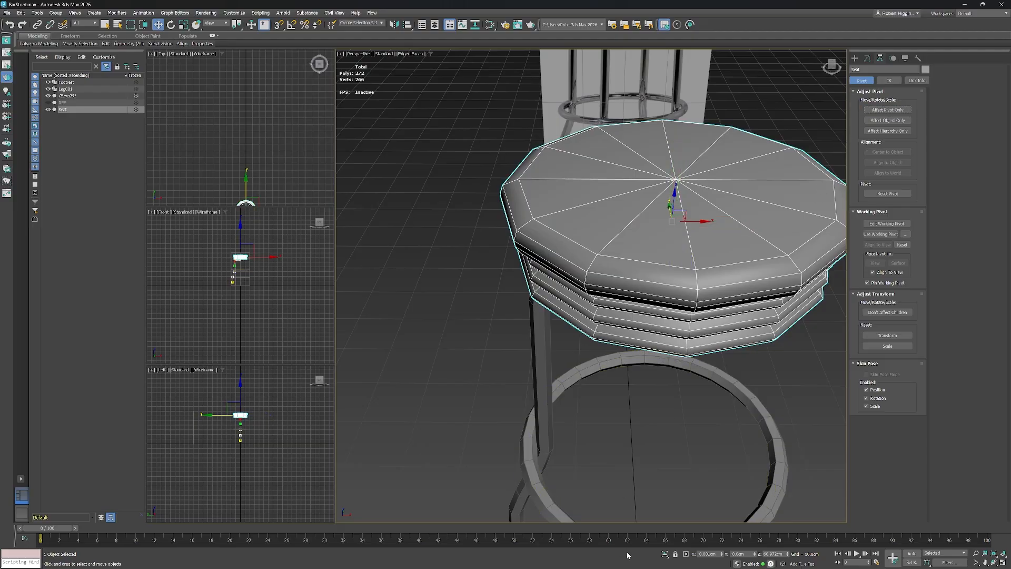
Set the Seat's X and Y positions to 0.
right_click(720, 554)
right_click(754, 554)
middle_drag(749, 340, 694, 338)
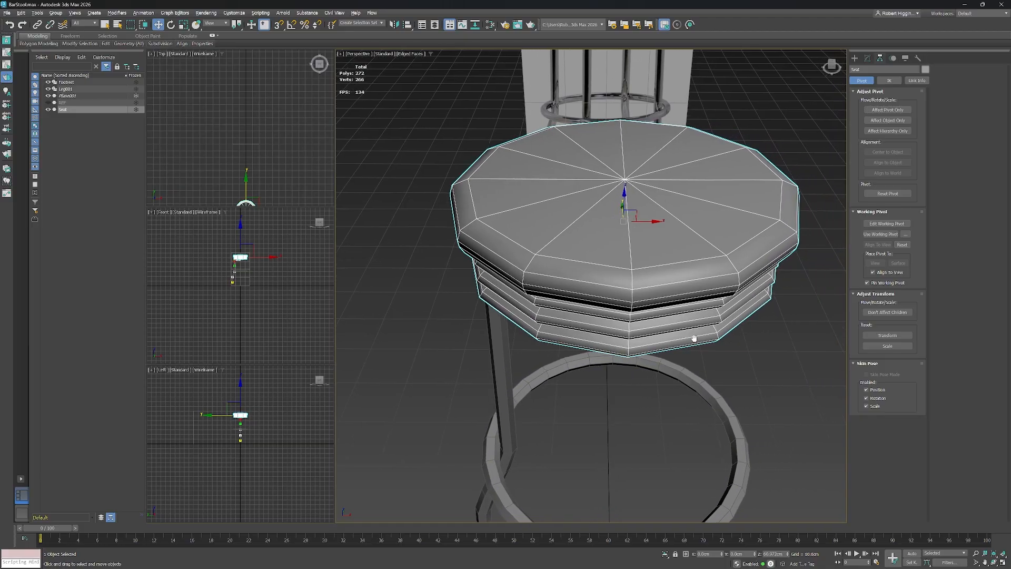
alt+middle_drag(655, 389, 663, 361)
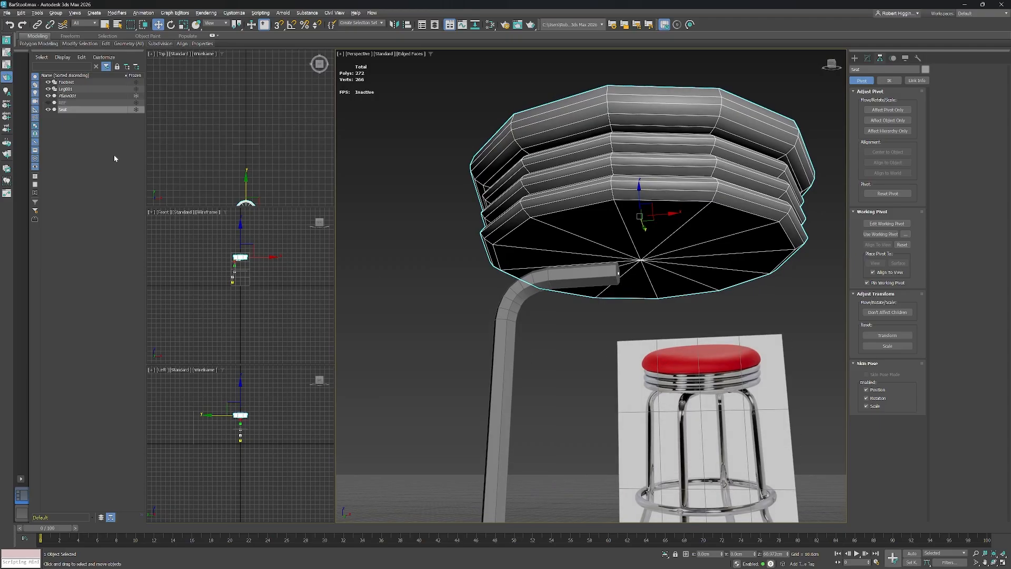
Check the grid and snap settings and turn on Select and Manipulate.
right_click(279, 28)
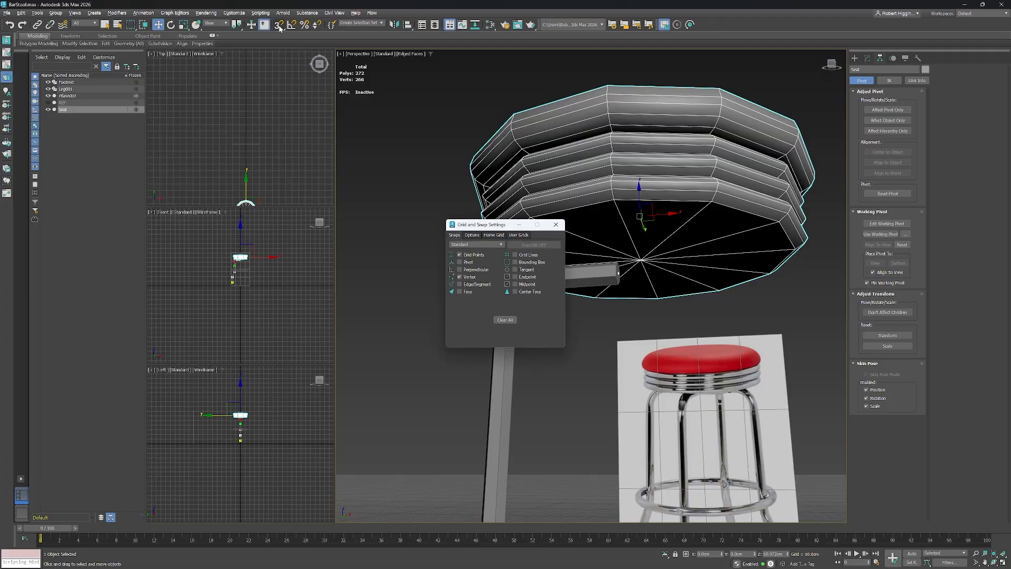
click(555, 224)
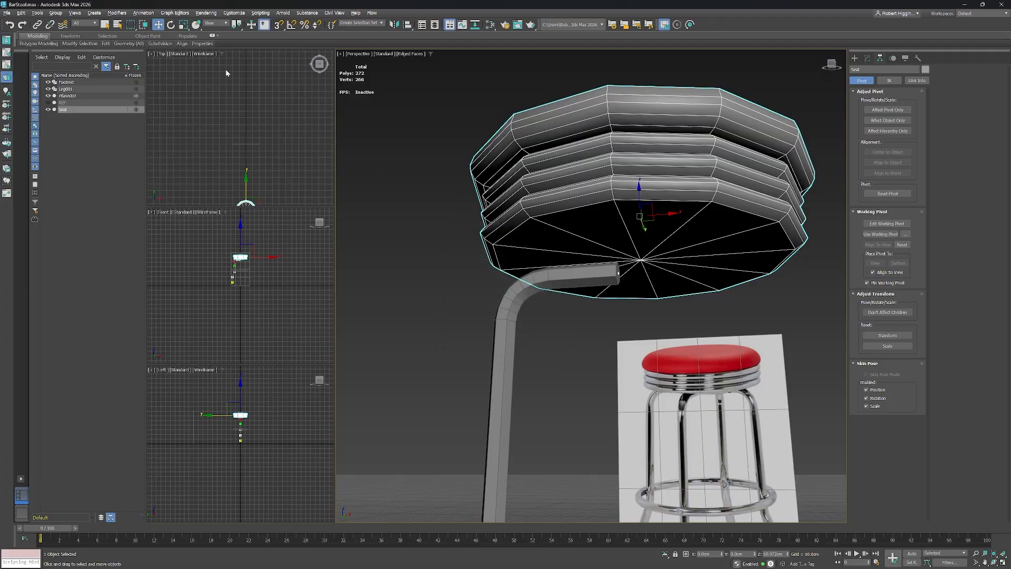
click(251, 25)
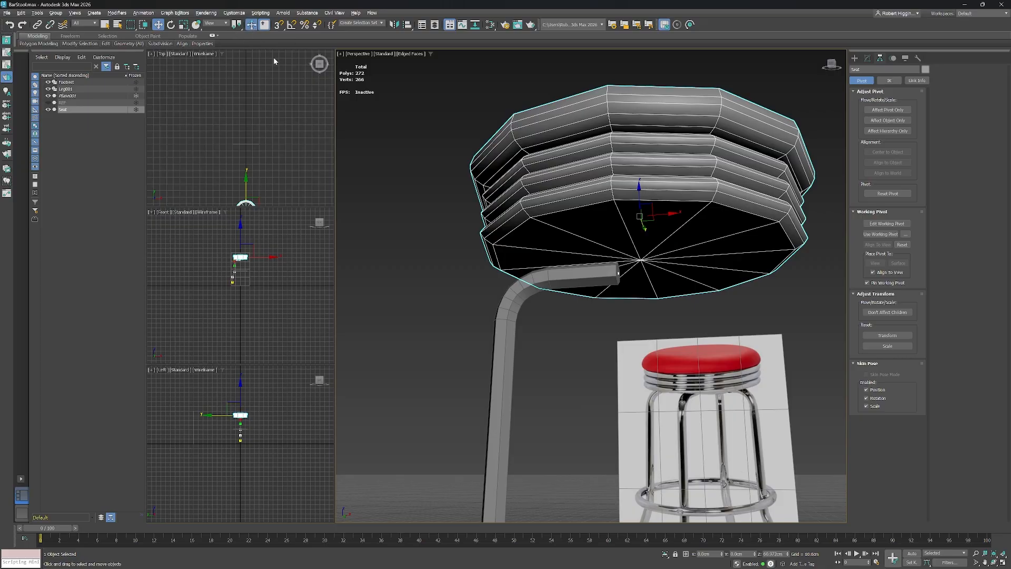
drag(638, 194, 638, 209)
right_click(637, 209)
Move only the Seat's pivot down in Z, snapping it to the centre vertex of the seat's underside.
click(889, 112)
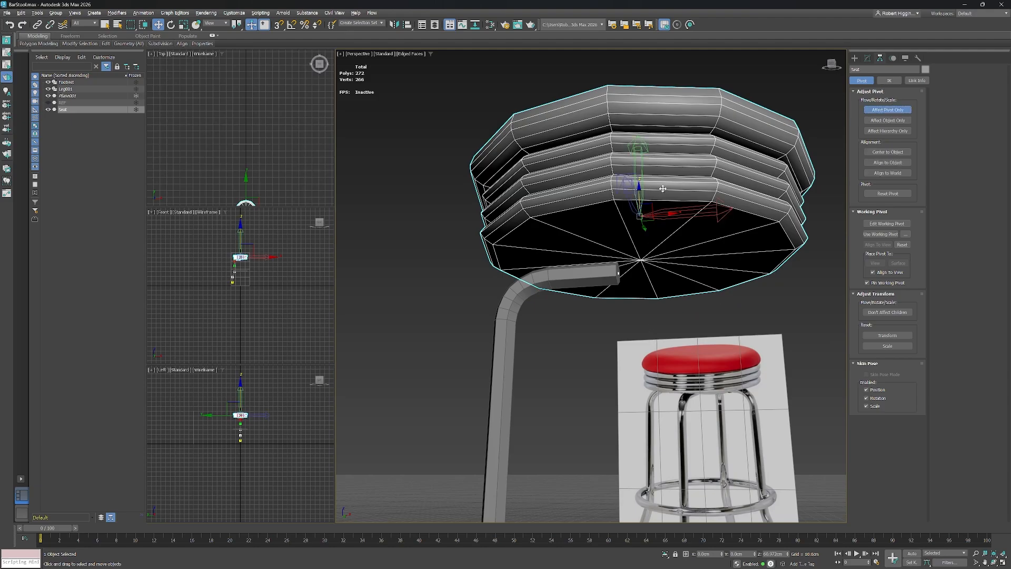
mouse_move(639, 191)
mouse_down()
mouse_move(635, 248)
mouse_move(646, 207)
mouse_up()
key(s)
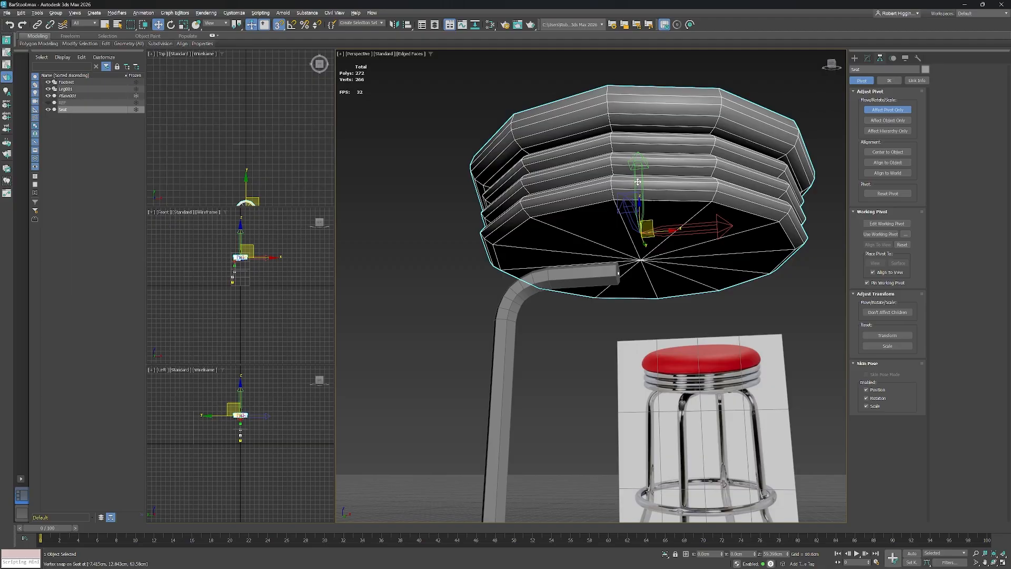
drag(639, 202, 637, 264)
scroll(637, 263, up, 5)
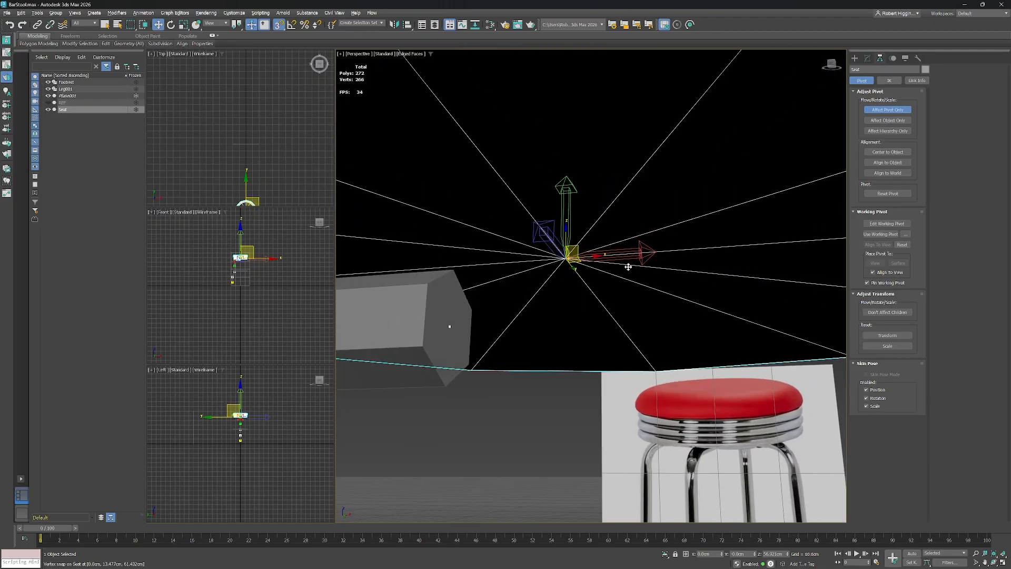
scroll(620, 251, down, 3)
scroll(624, 243, down, 3)
middle_drag(624, 191, 626, 212)
click(895, 110)
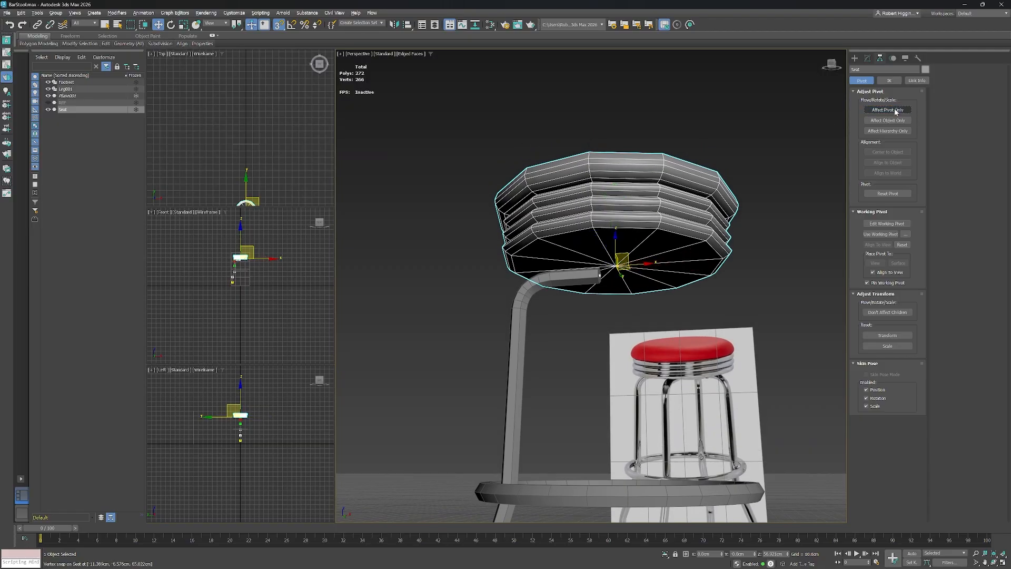
In the Top view, delete three quarters of the Seat's polygons, keeping only the quarter in the negative X, negative Y quadrant.
middle_drag(657, 248, 656, 292)
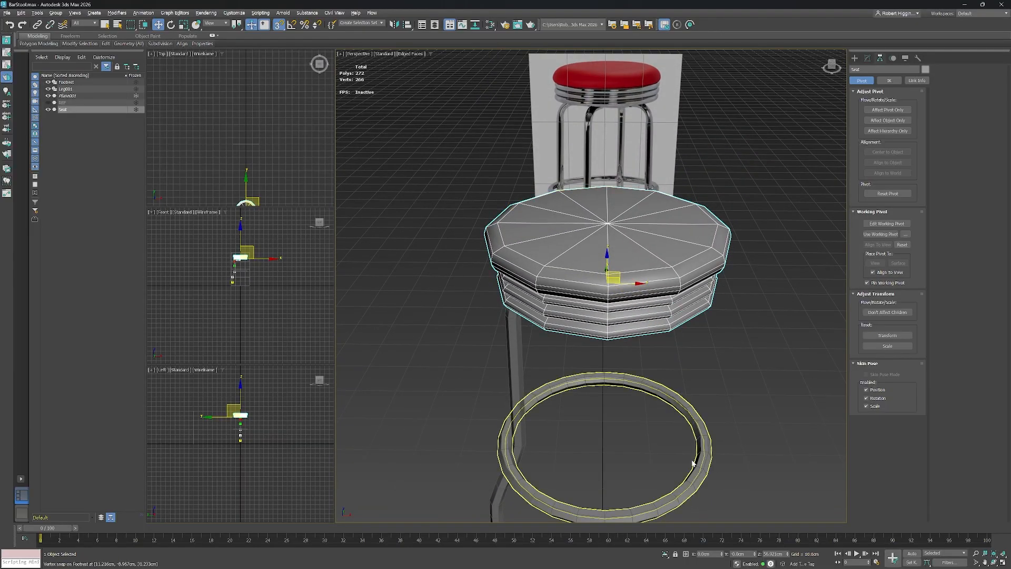
middle_drag(691, 337, 700, 333)
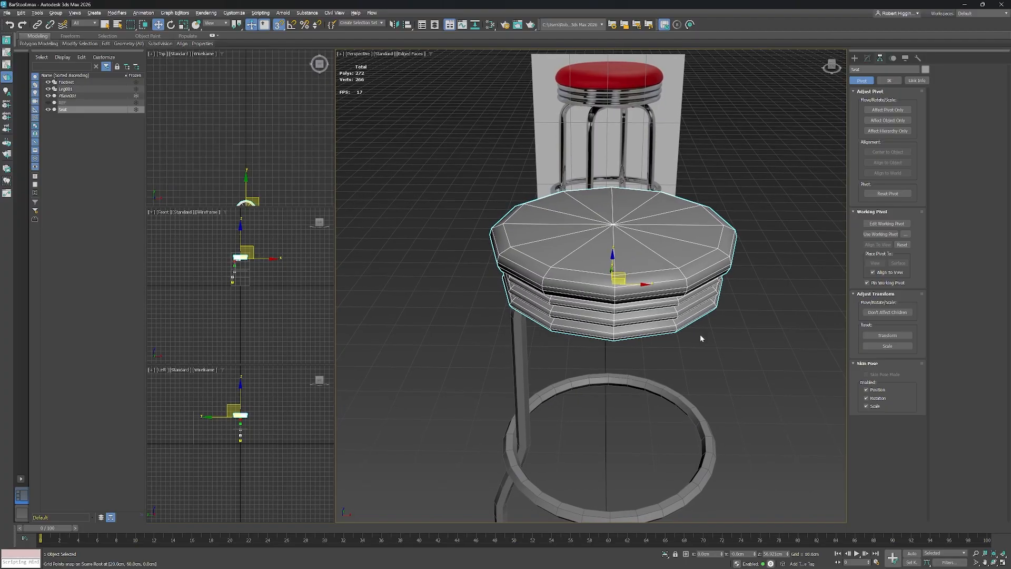
key(t)
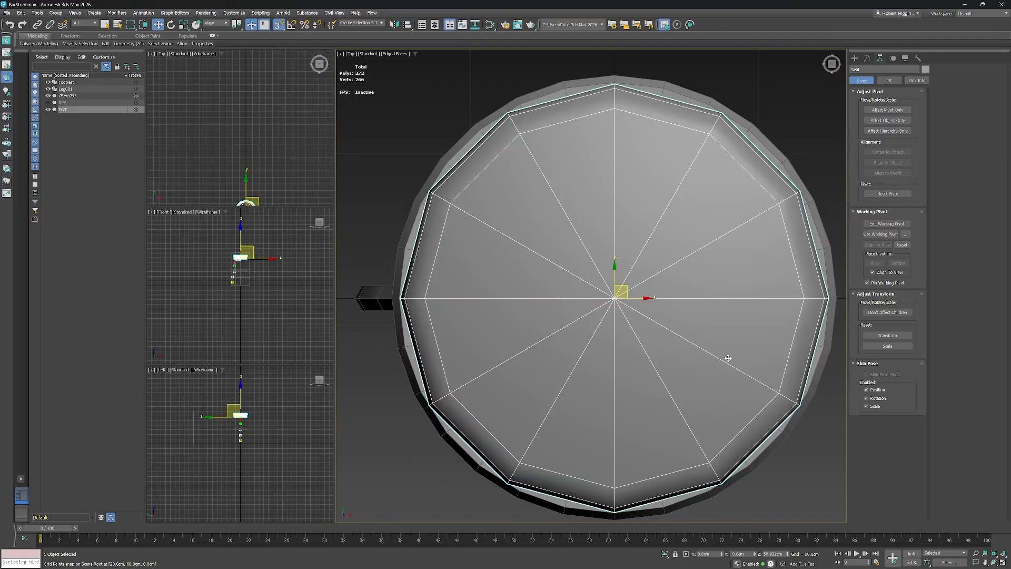
click(868, 59)
scroll(659, 207, down, 2)
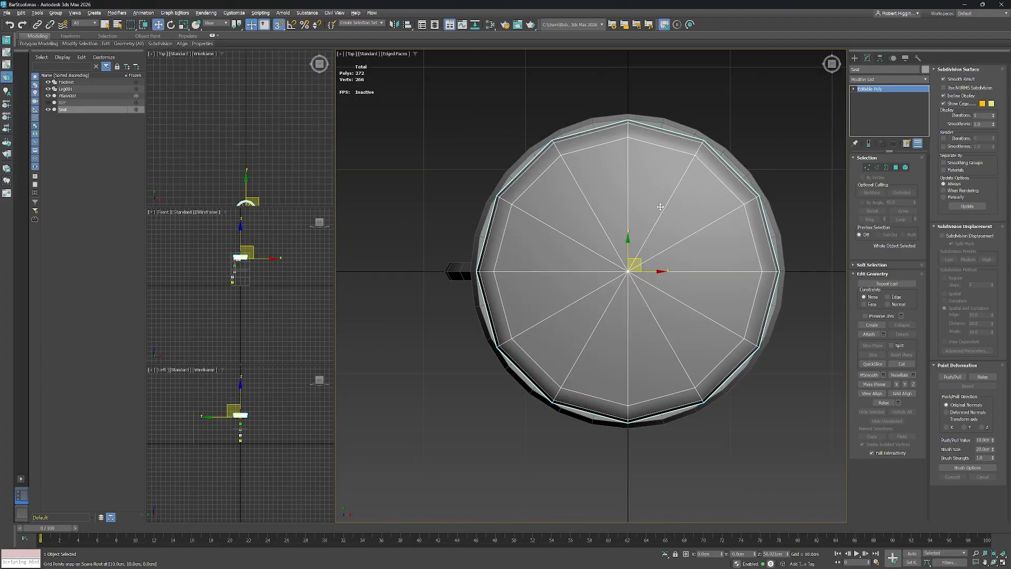
click(896, 167)
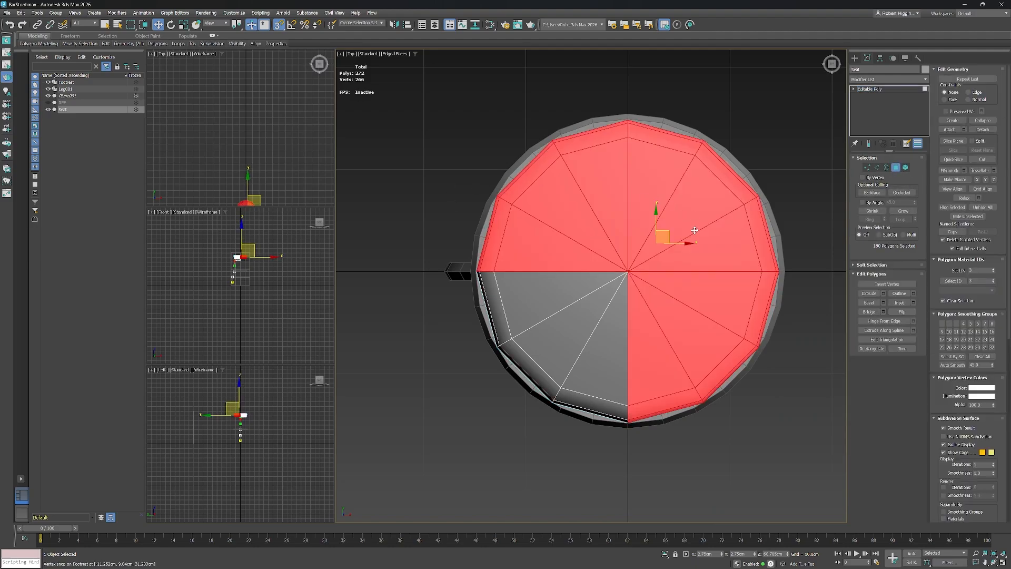
key(Delete)
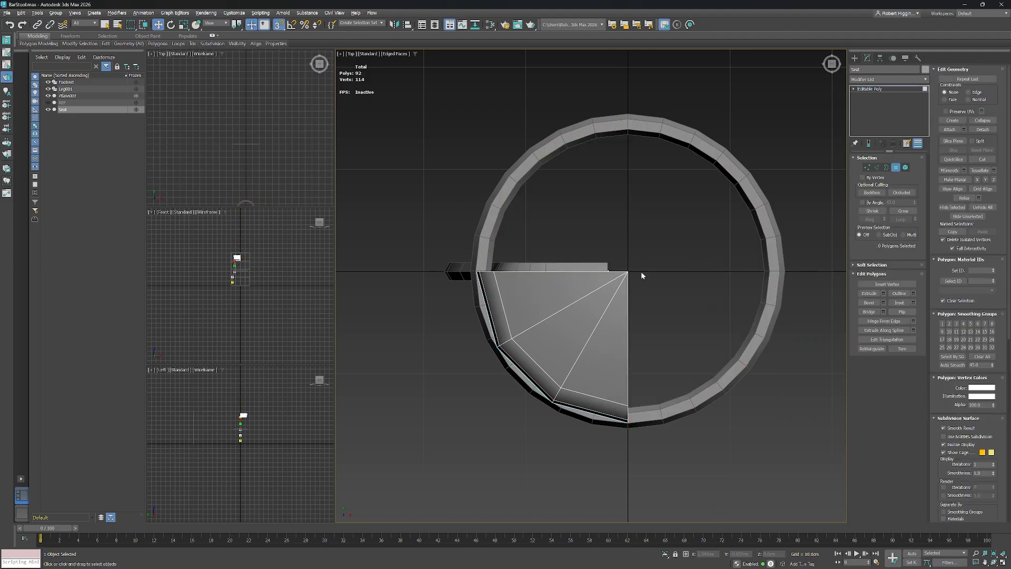
With snapping turned off, move the inner end vertex of the Leg001 spline along X towards the seat's centre point.
scroll(640, 272, up, 8)
middle_drag(610, 268, 598, 179)
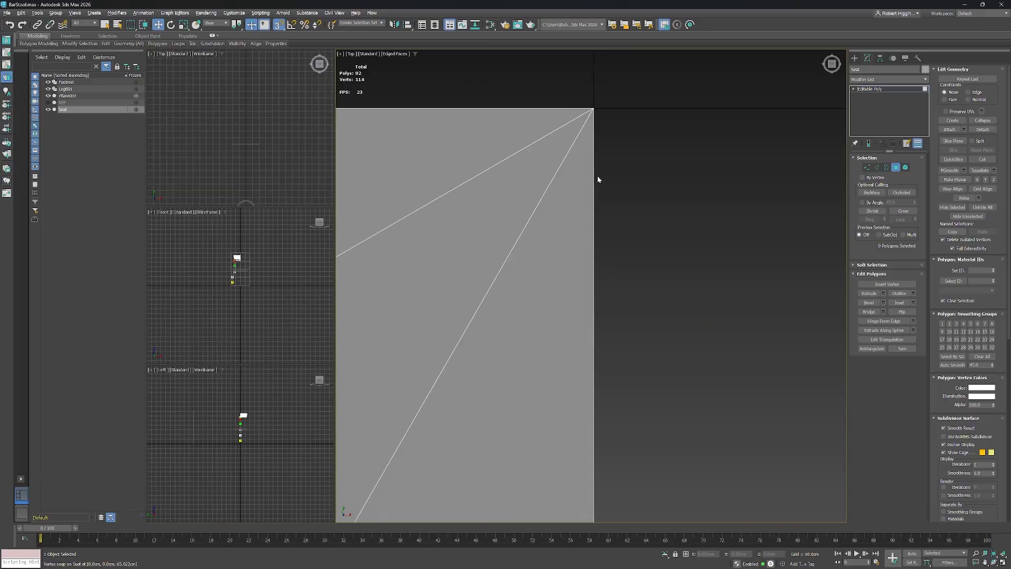
middle_drag(585, 102, 670, 226)
click(68, 89)
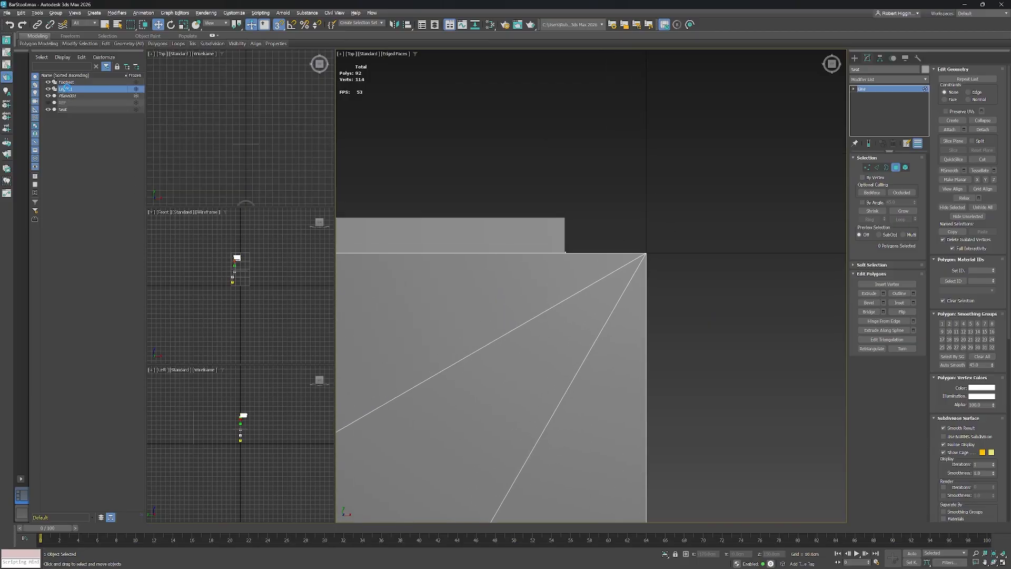
click(565, 254)
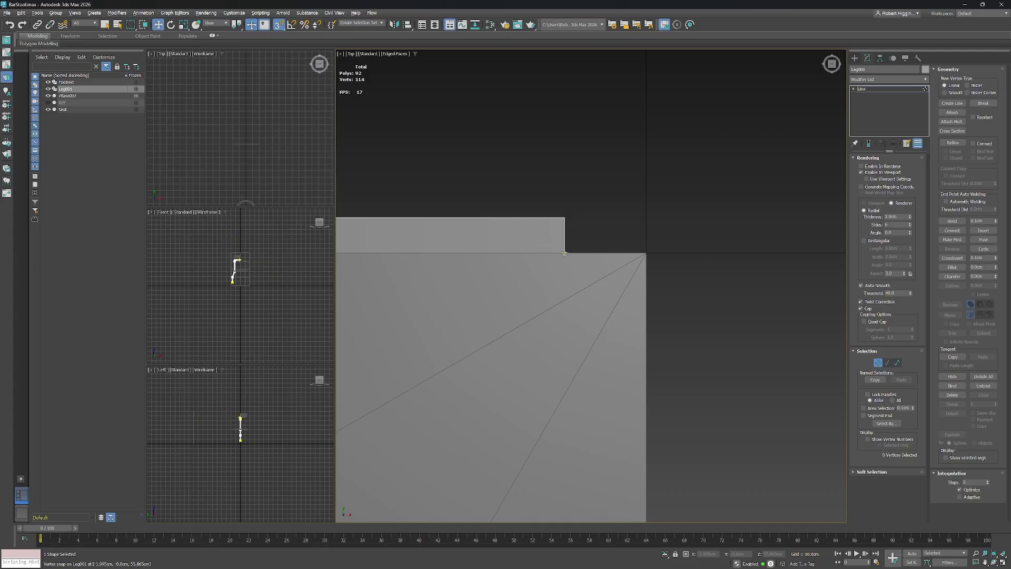
click(278, 24)
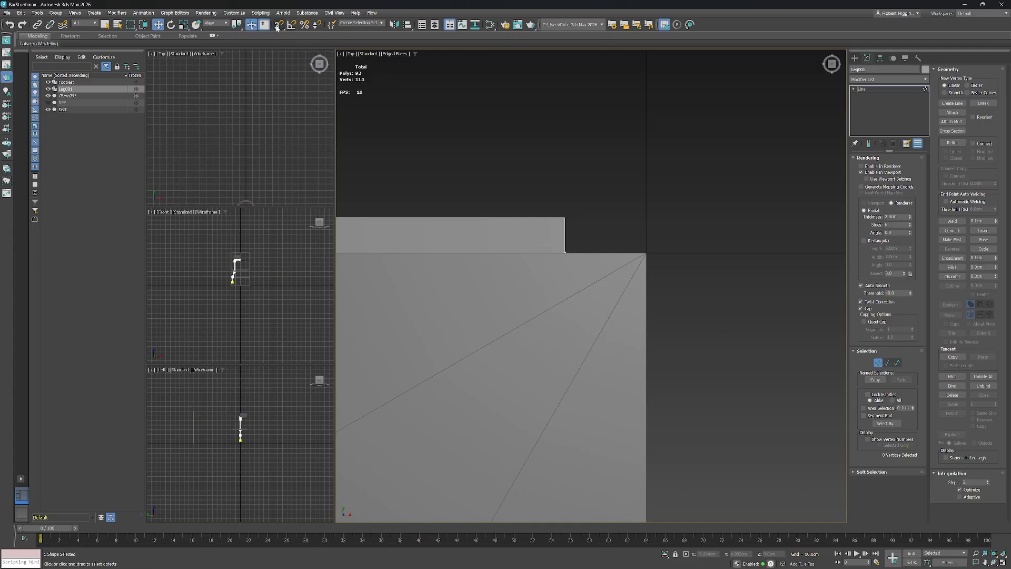
click(565, 252)
drag(594, 253, 671, 259)
Fine-tune the leg's end vertex in X so it sits on the world centre line, keeping the spline open.
scroll(670, 255, up, 10)
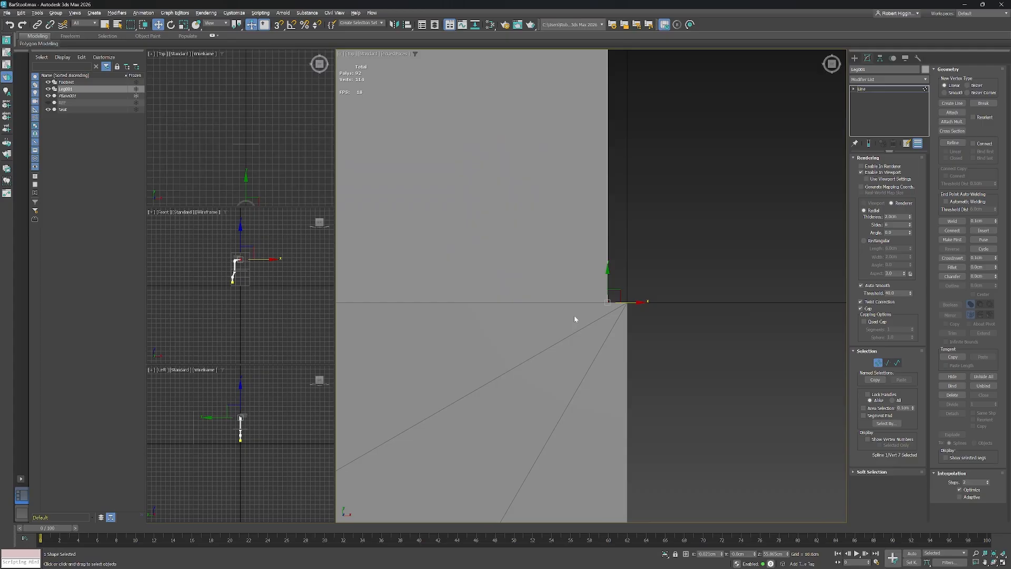
drag(556, 329, 564, 329)
scroll(557, 329, up, 5)
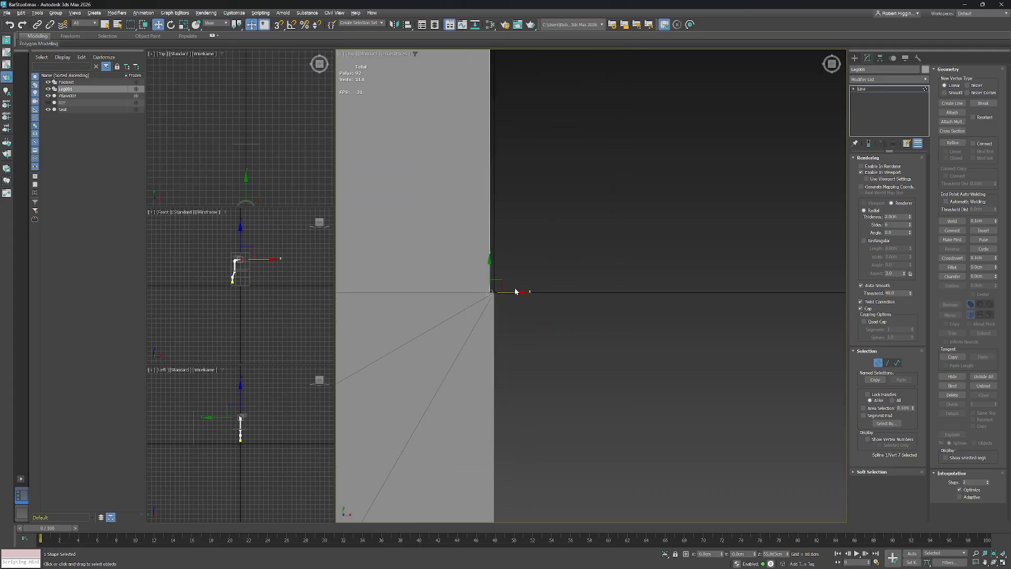
drag(520, 292, 525, 292)
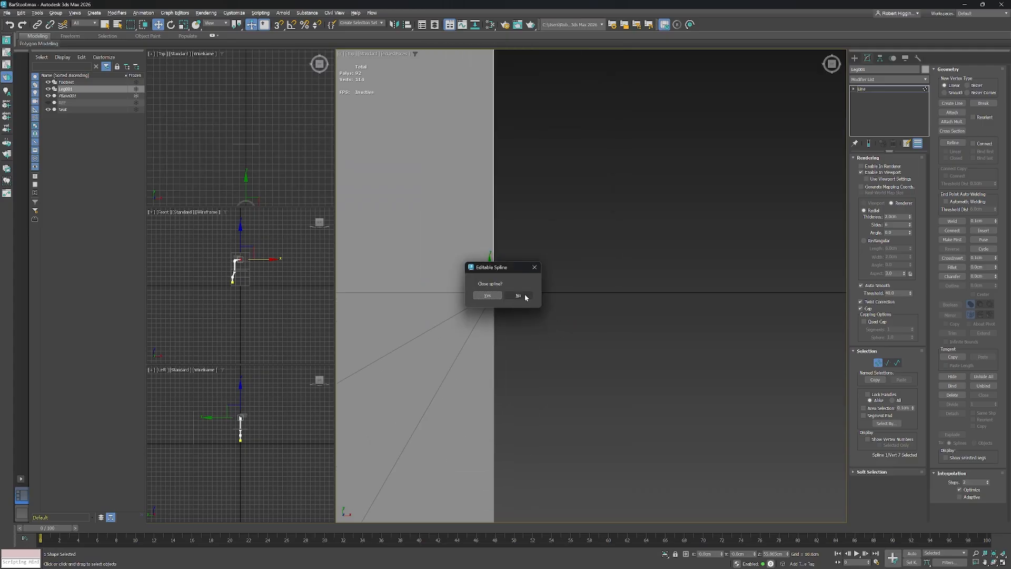
click(526, 297)
scroll(568, 284, down, 10)
scroll(568, 284, down, 6)
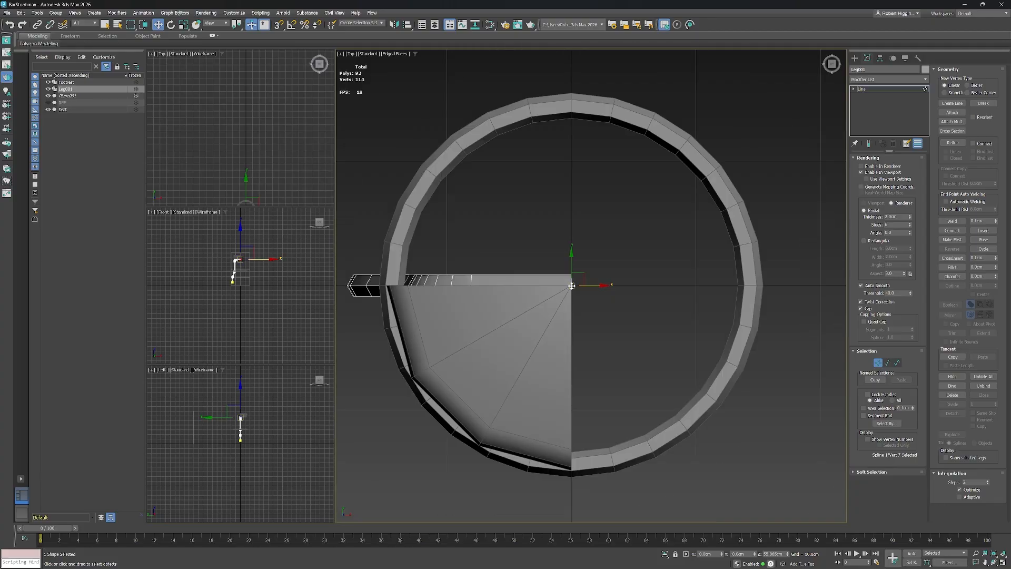
scroll(571, 285, down, 3)
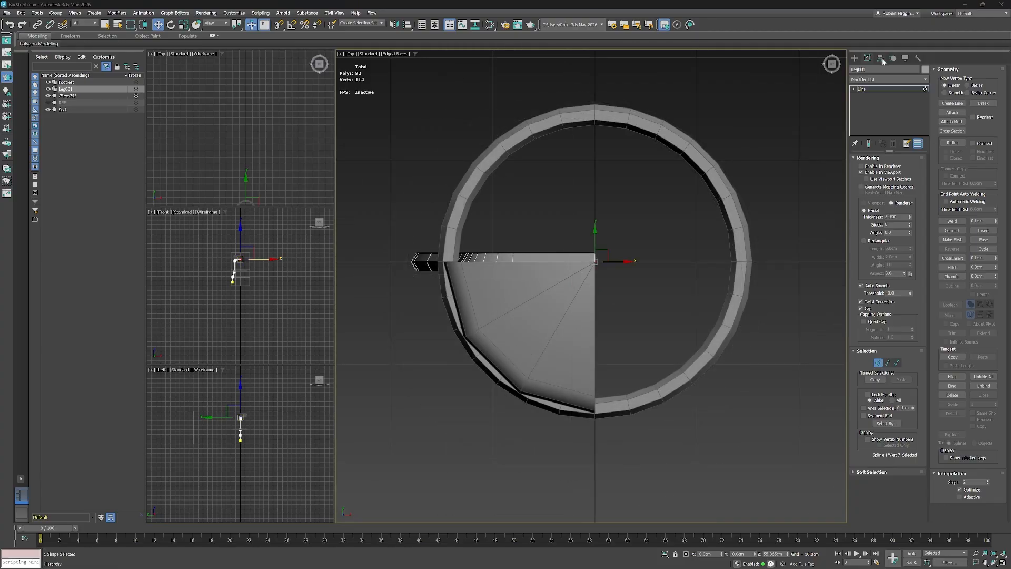
Move only Leg001's pivot to the centre vertex at the leg's inner upper end, with vertex snapping turned on.
click(880, 57)
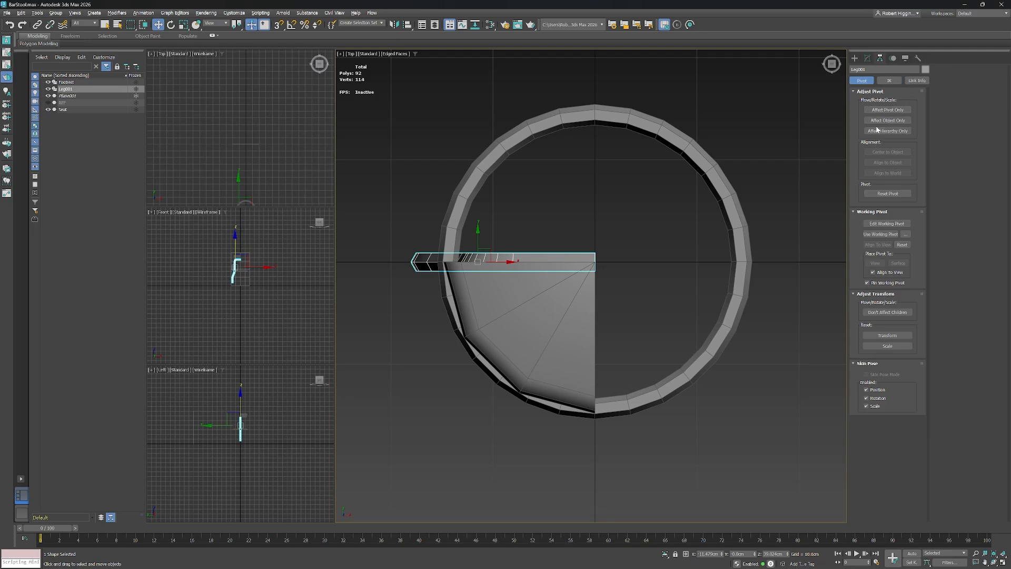
scroll(605, 267, up, 8)
scroll(546, 267, down, 6)
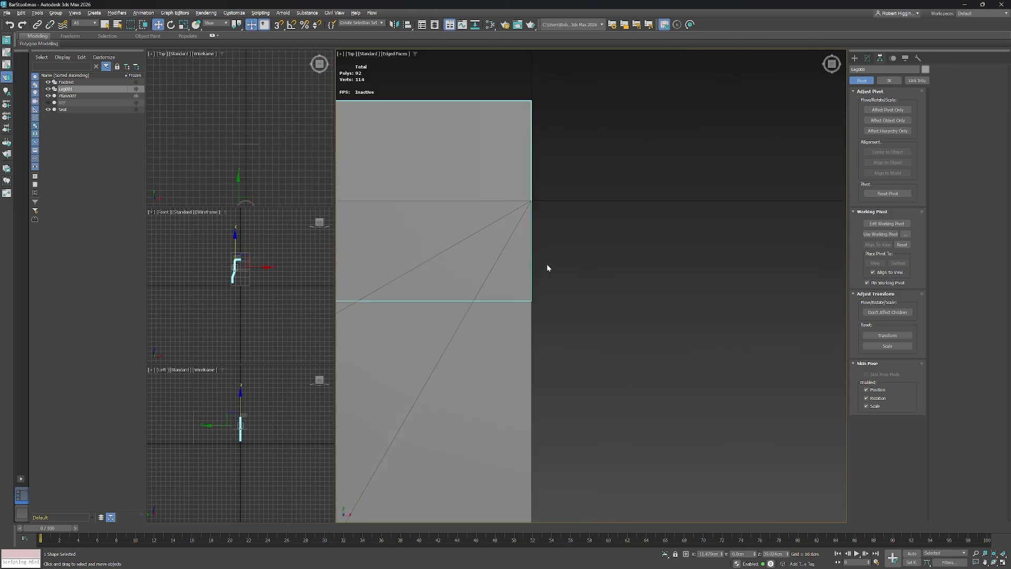
scroll(582, 245, up, 2)
scroll(578, 250, up, 2)
scroll(696, 258, down, 2)
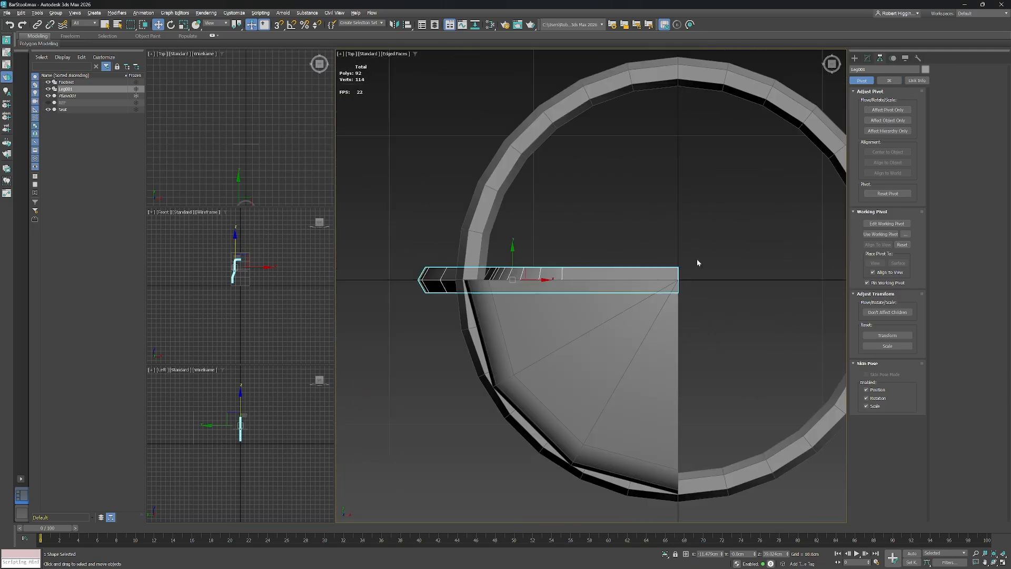
middle_drag(697, 258, 599, 244)
click(890, 110)
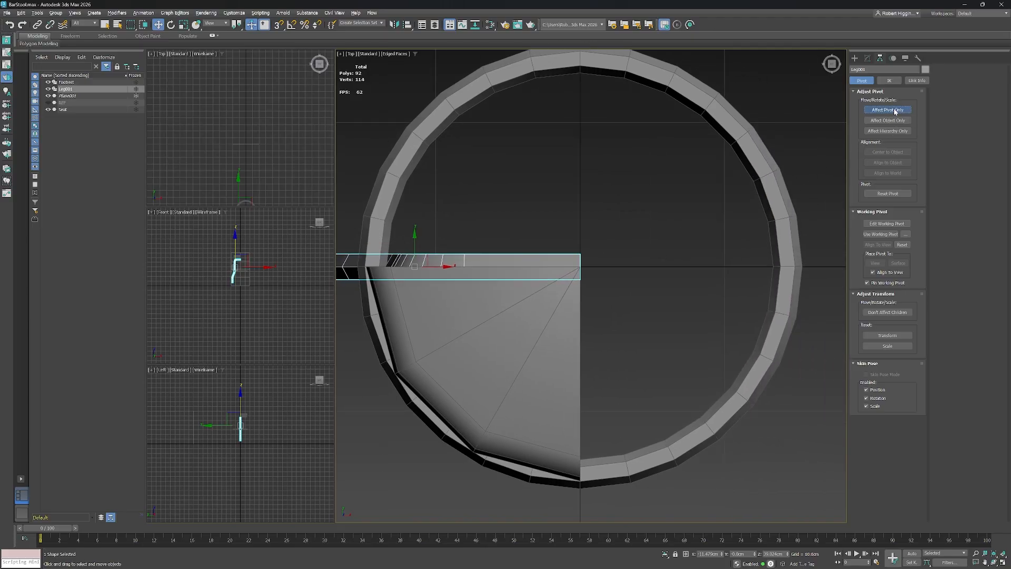
click(279, 25)
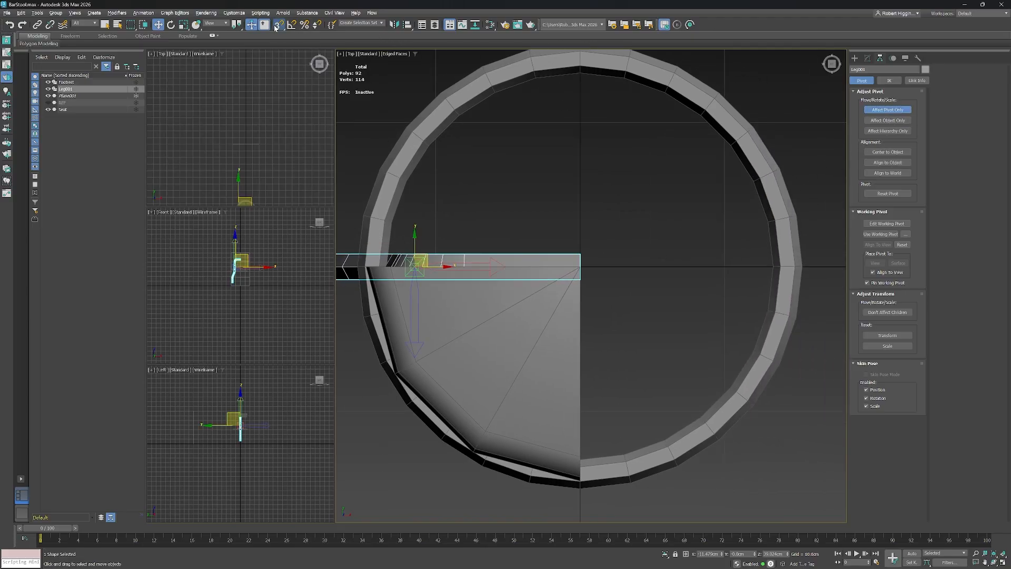
key(p)
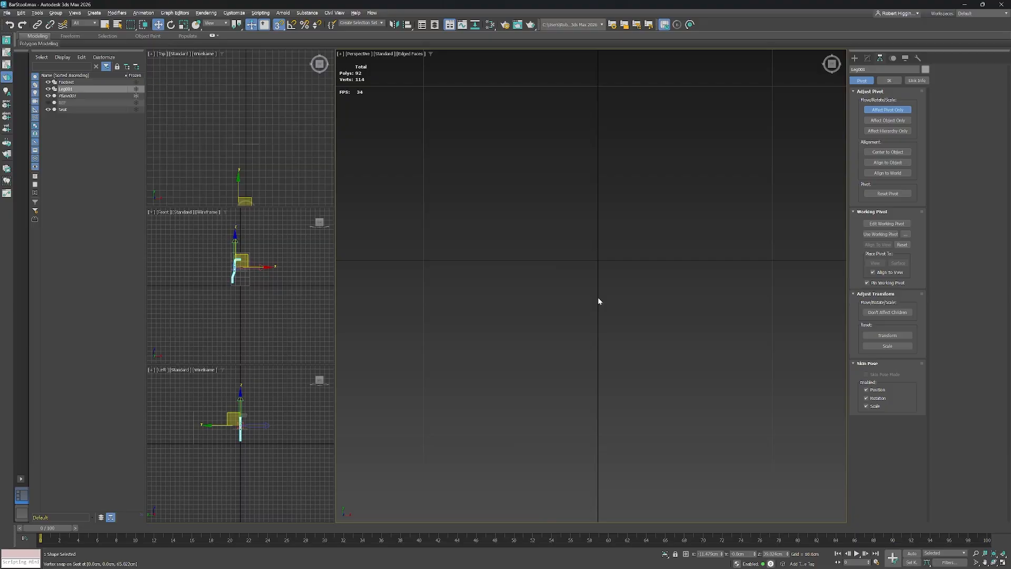
mouse_move(587, 292)
alt+middle_down()
mouse_move(602, 311)
mouse_move(592, 284)
alt+middle_up()
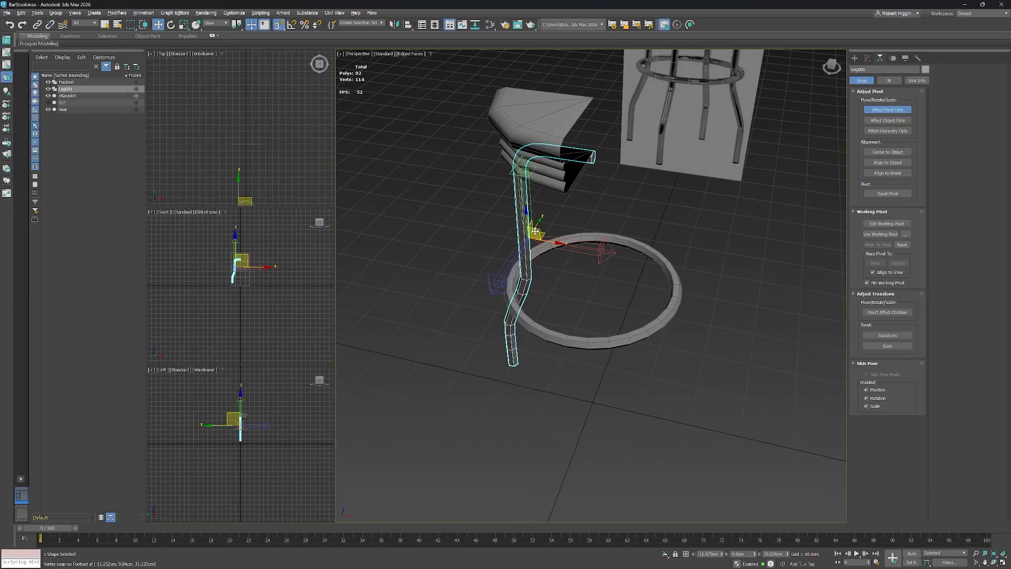
drag(534, 232, 593, 159)
Inspect the leg pivot's placement against the seat's centre from several angles and turn off Affect Pivot Only.
scroll(620, 165, up, 6)
scroll(607, 165, down, 2)
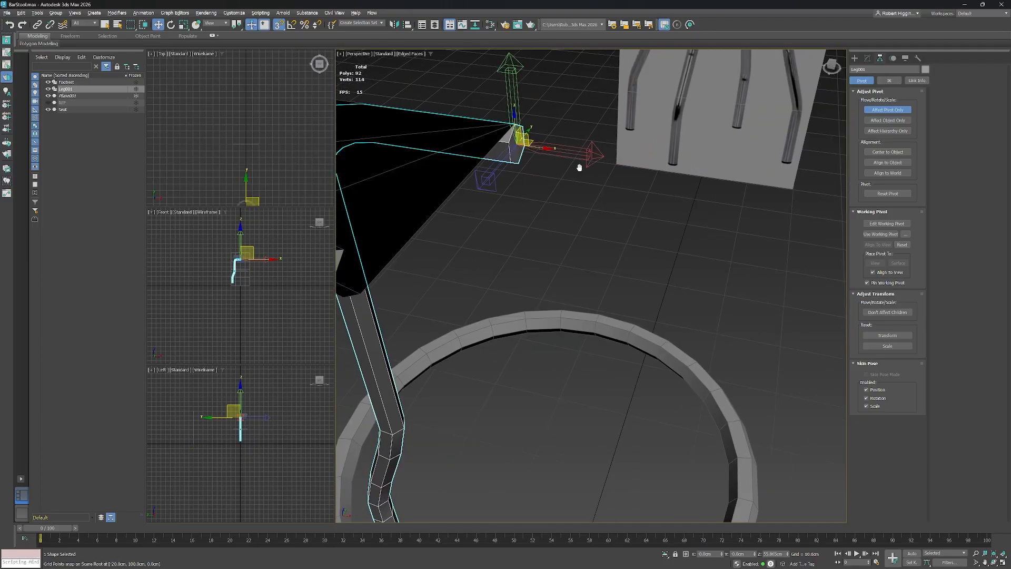
mouse_move(579, 167)
alt+middle_down()
mouse_move(549, 158)
mouse_move(593, 145)
mouse_move(580, 187)
mouse_move(579, 164)
alt+middle_up()
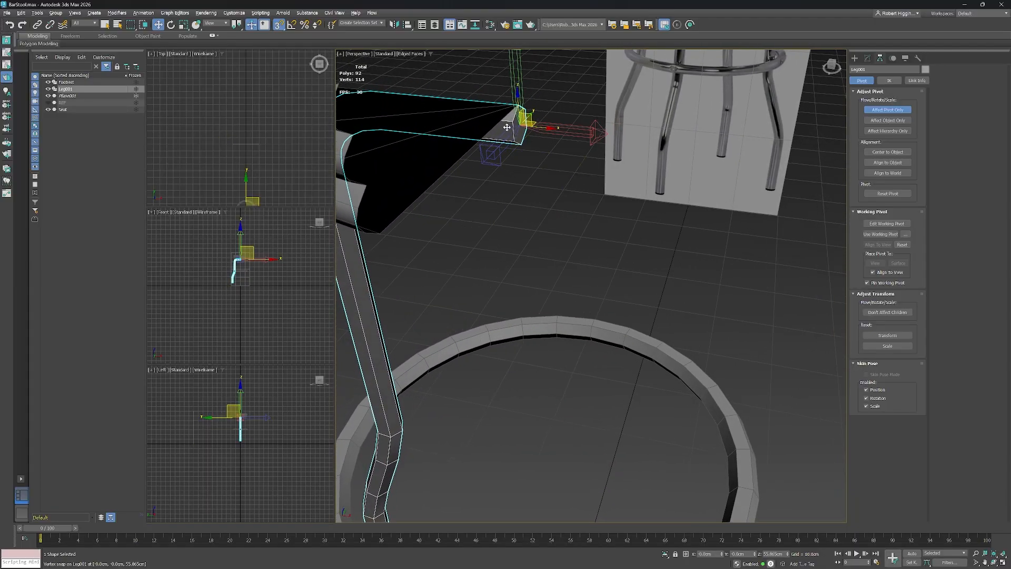
middle_drag(548, 151, 591, 202)
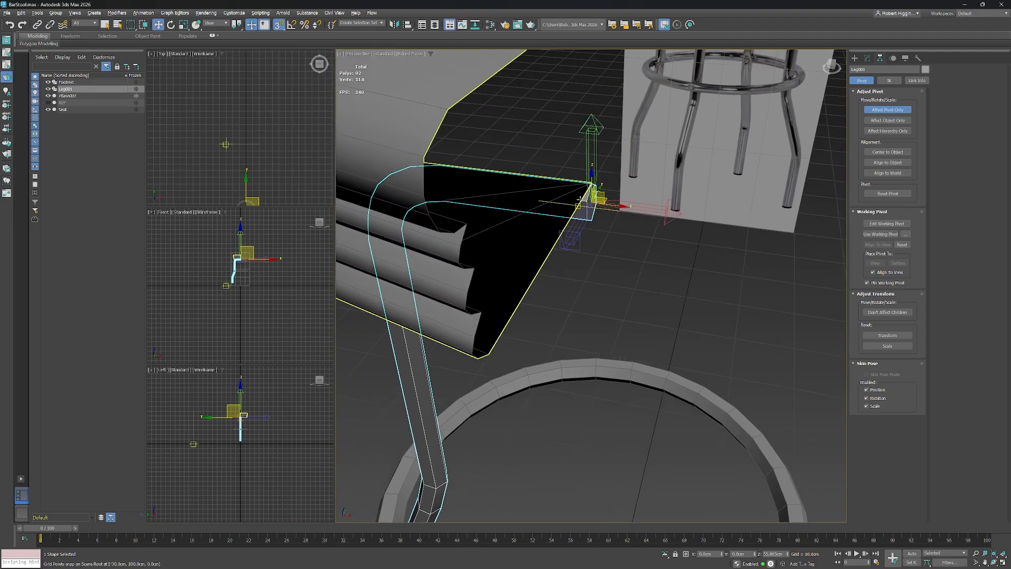
scroll(638, 228, down, 3)
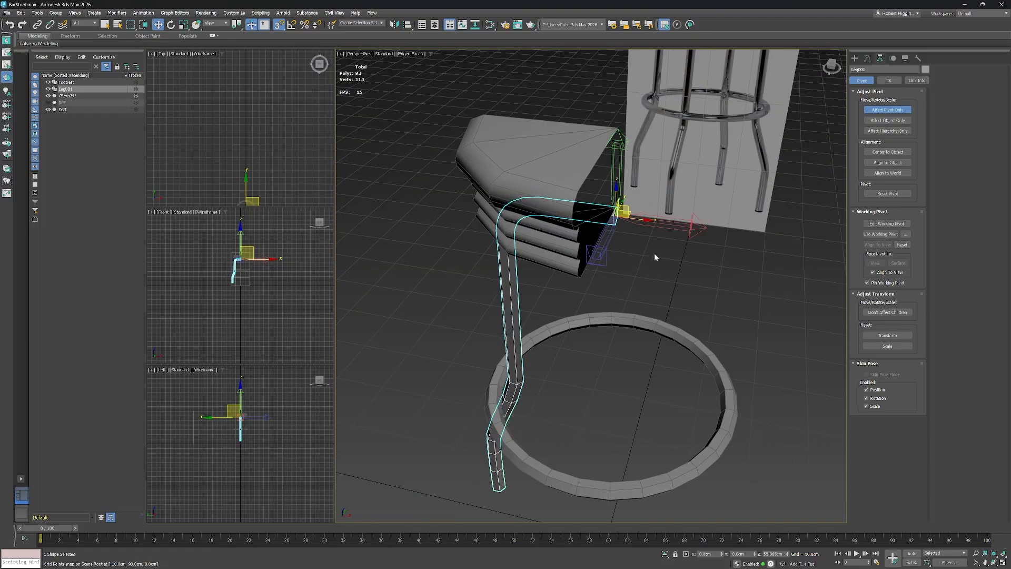
alt+middle_drag(654, 252, 641, 288)
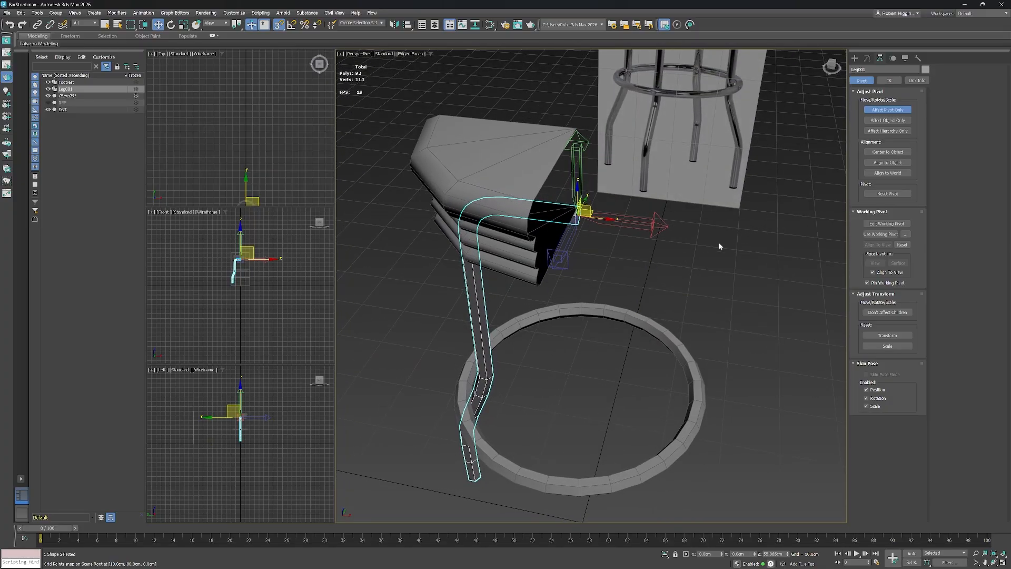
click(888, 109)
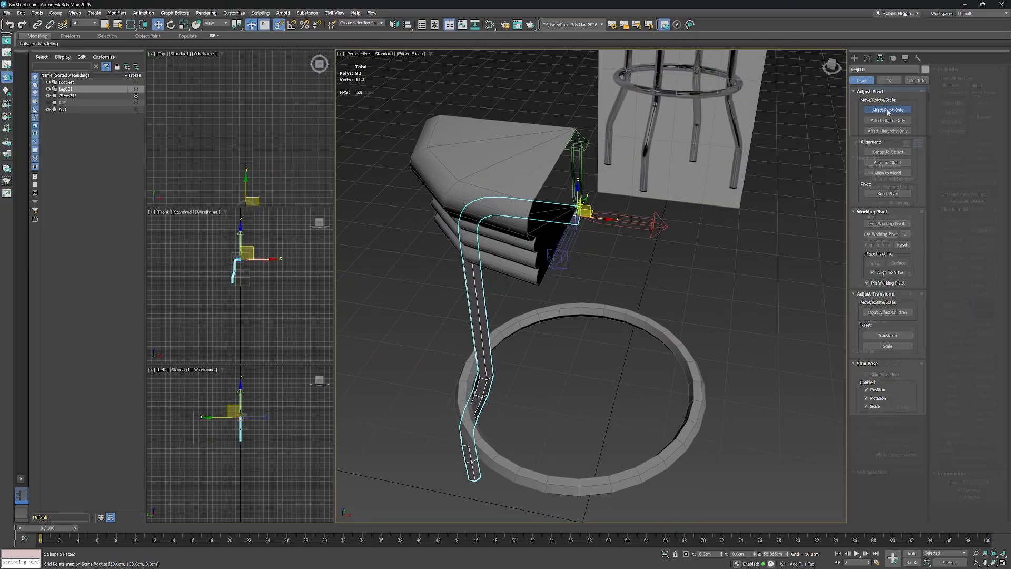
In the Top view, rotate Leg001 45 degrees about Z under the remaining seat quarter, with angle snap on and vertex snapping off.
click(867, 58)
middle_drag(591, 278, 617, 270)
key(t)
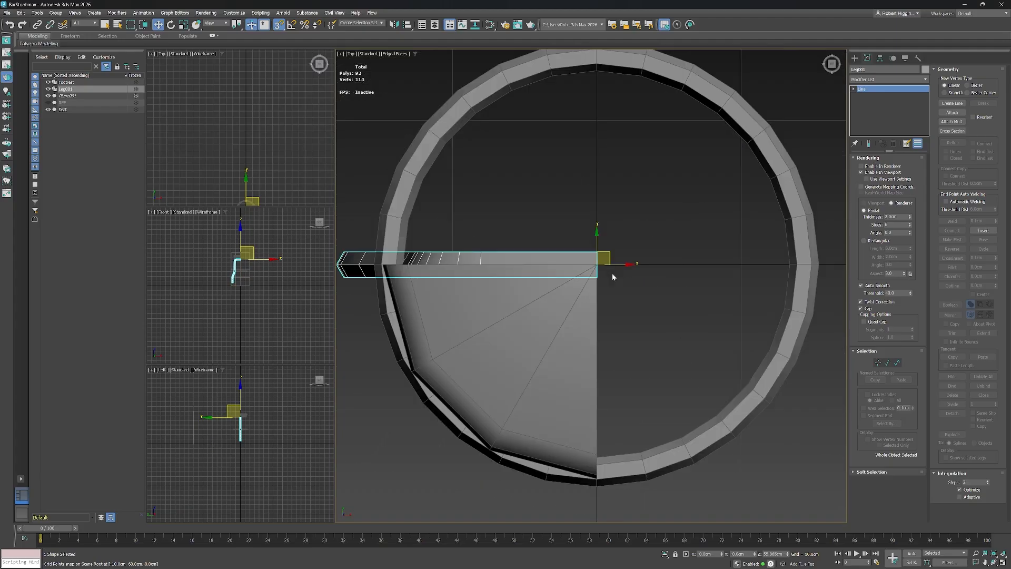
scroll(612, 276, down, 2)
middle_drag(614, 338, 606, 306)
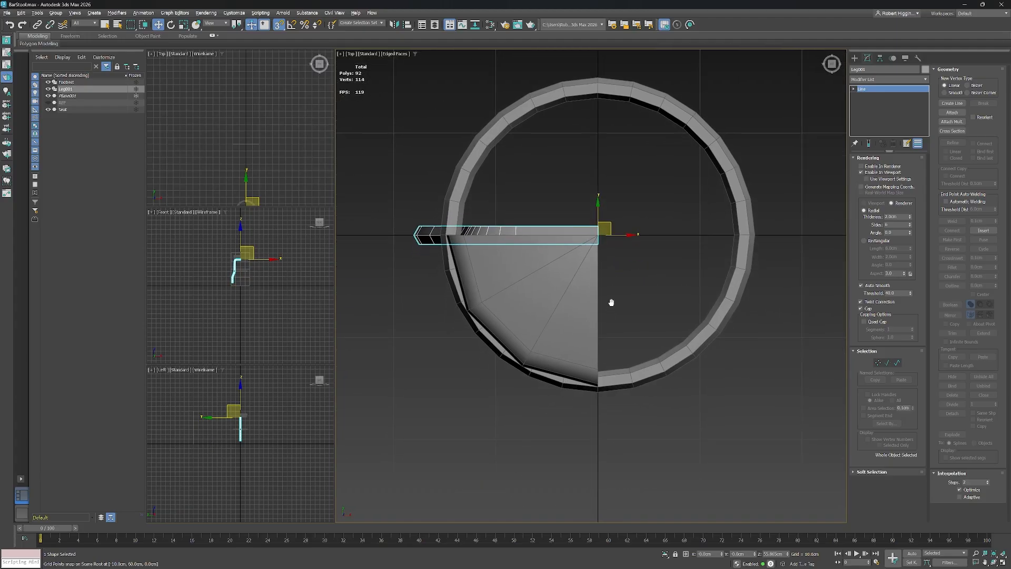
click(855, 58)
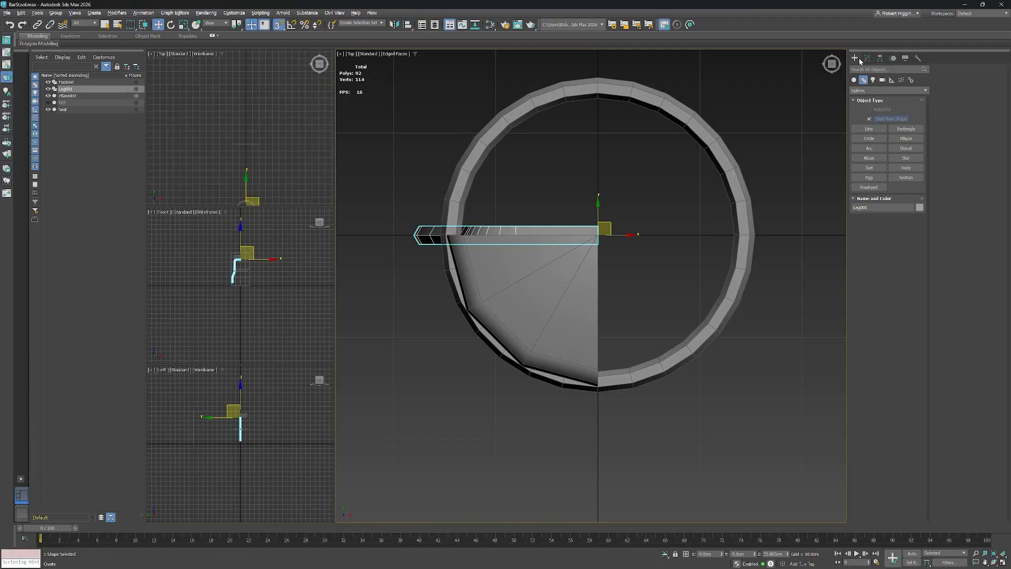
middle_drag(619, 260, 618, 259)
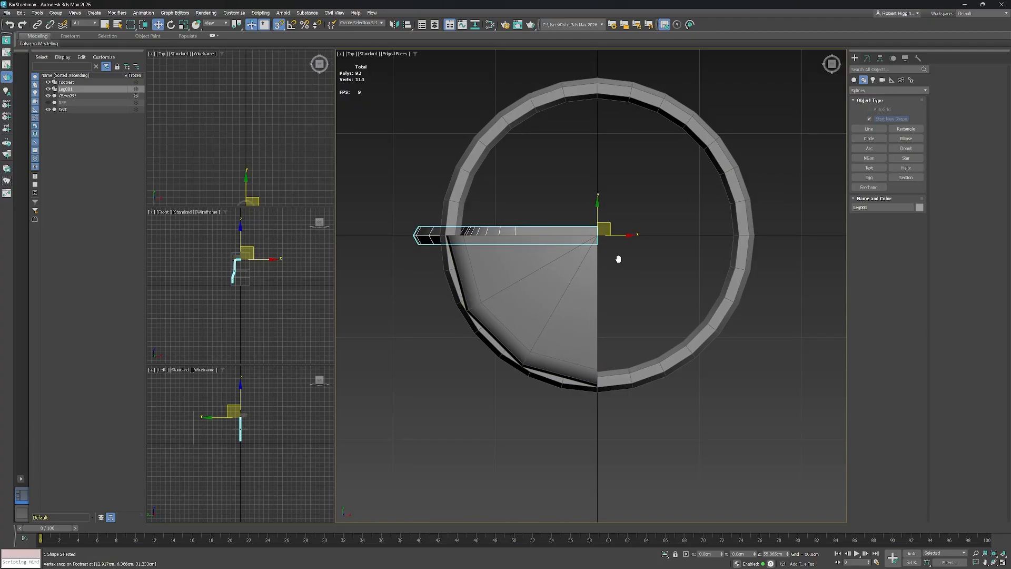
key(e)
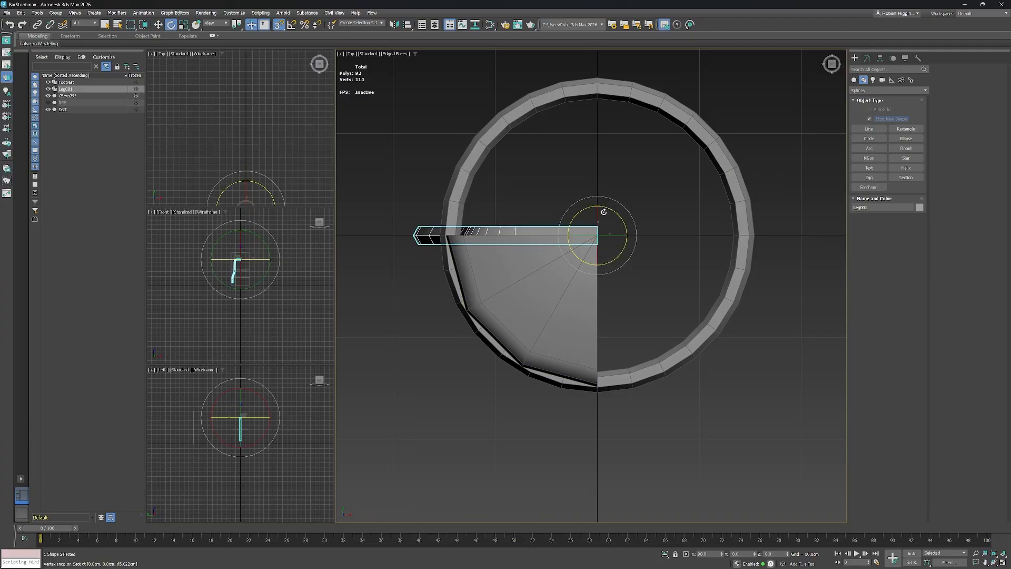
click(291, 25)
click(279, 26)
drag(620, 215, 610, 209)
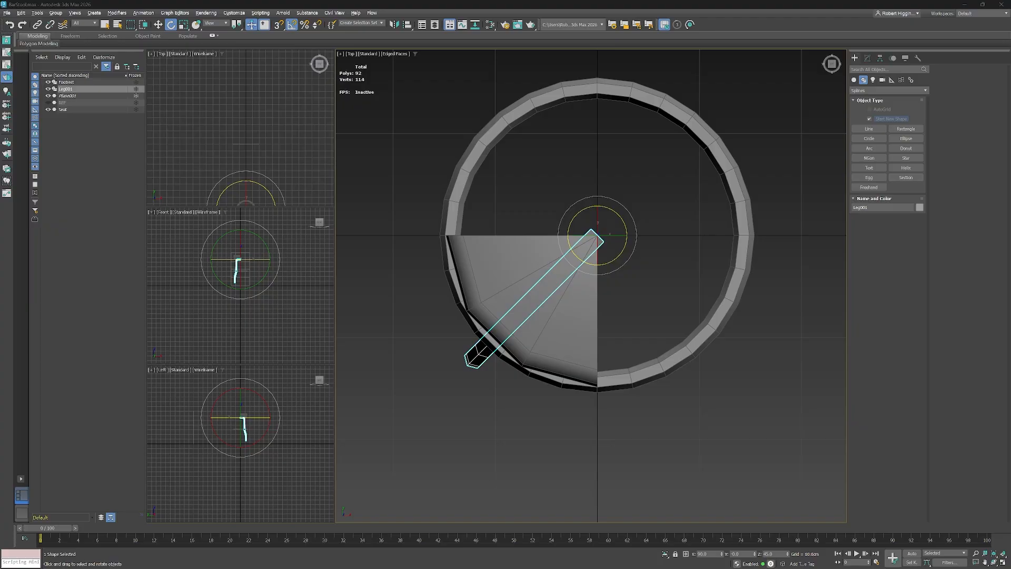
Try a 1D array of four instances of the Seat quarter, rotated 90 degrees about Z, and preview it.
click(74, 109)
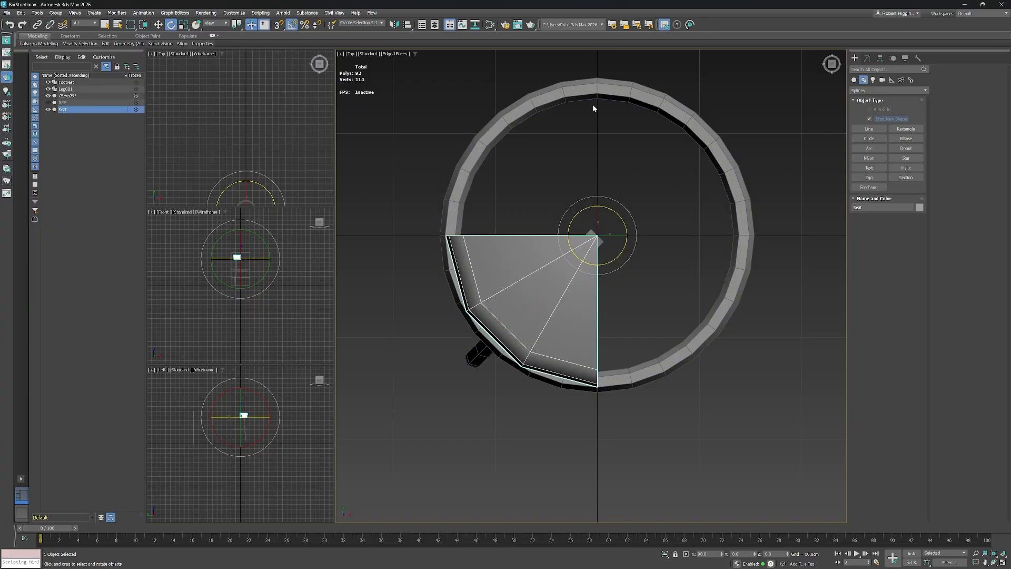
middle_drag(670, 157, 642, 166)
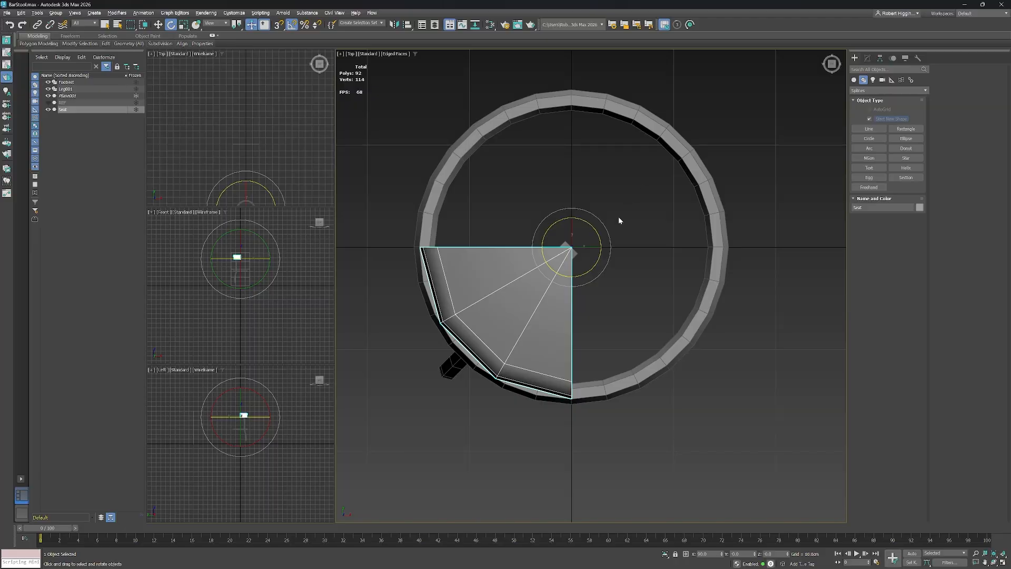
key(w)
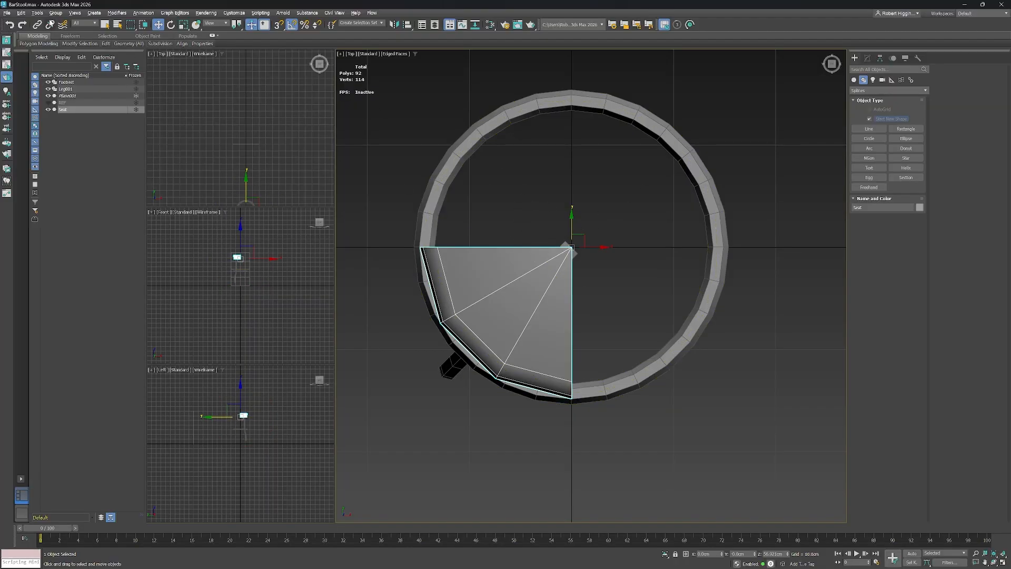
click(38, 13)
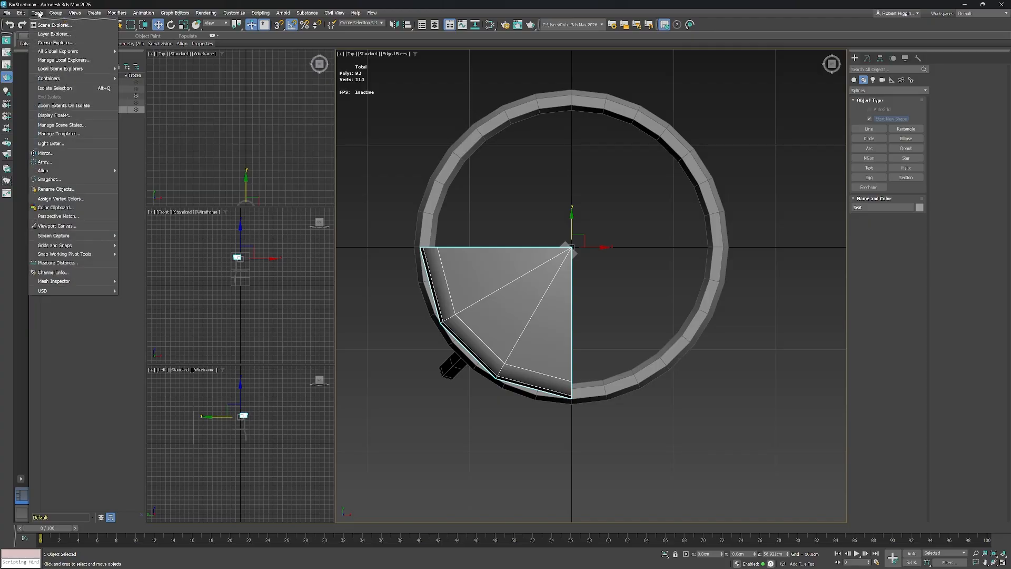
click(57, 162)
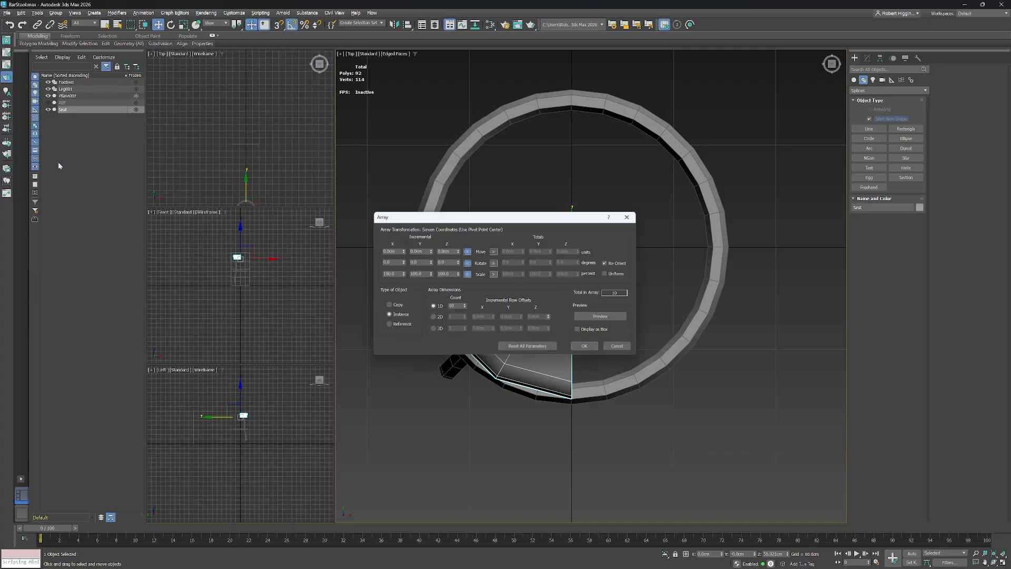
drag(550, 221, 372, 174)
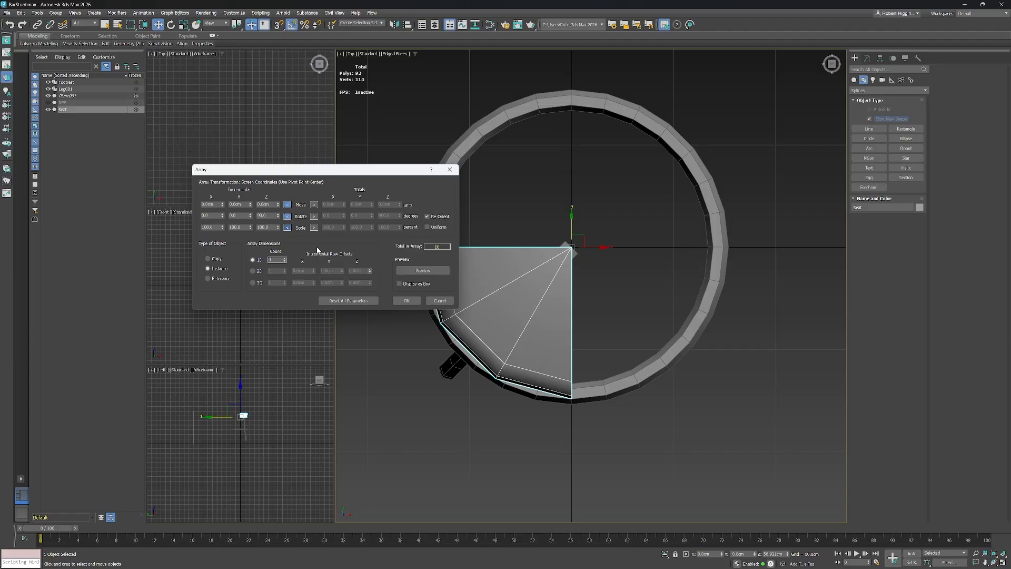
click(414, 271)
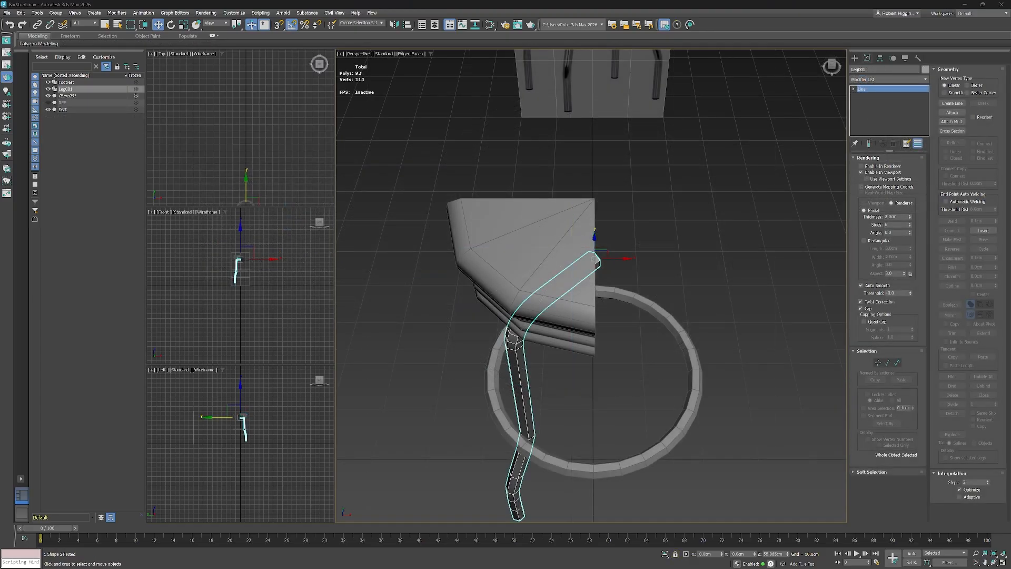
Return the Seat from vertex to object level and add a Symmetry modifier above its Editable Poly.
click(74, 111)
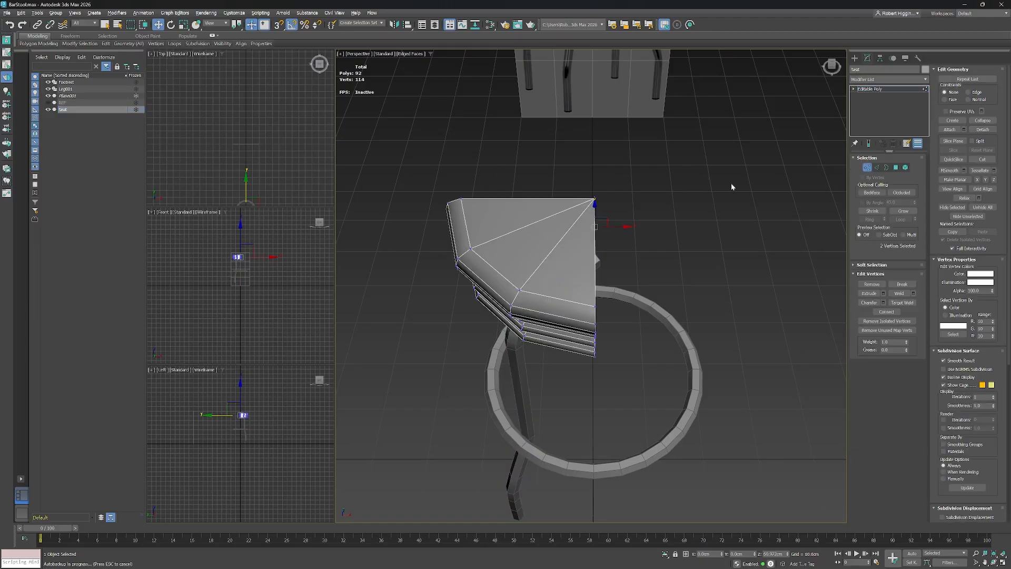
click(888, 89)
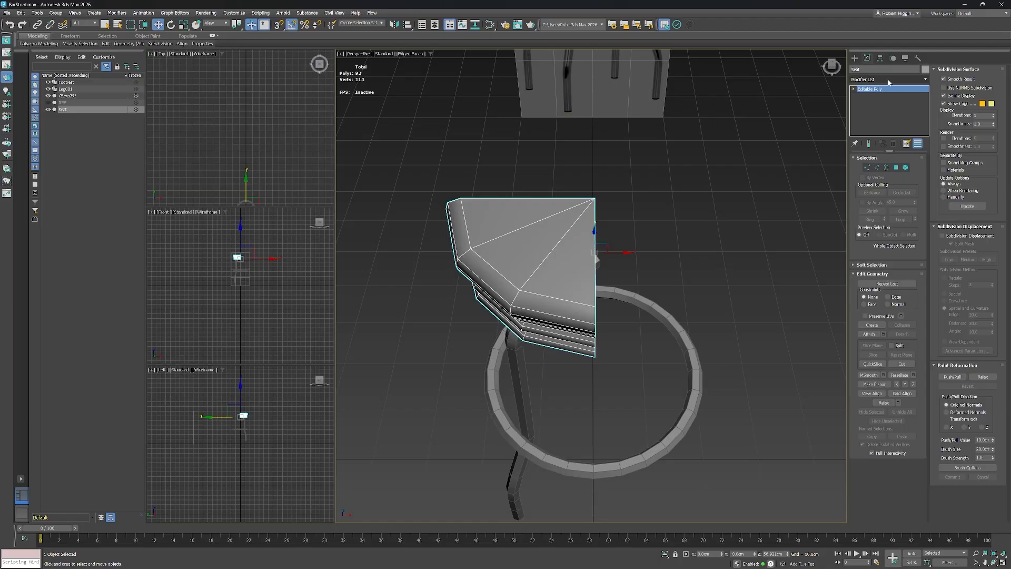
click(889, 80)
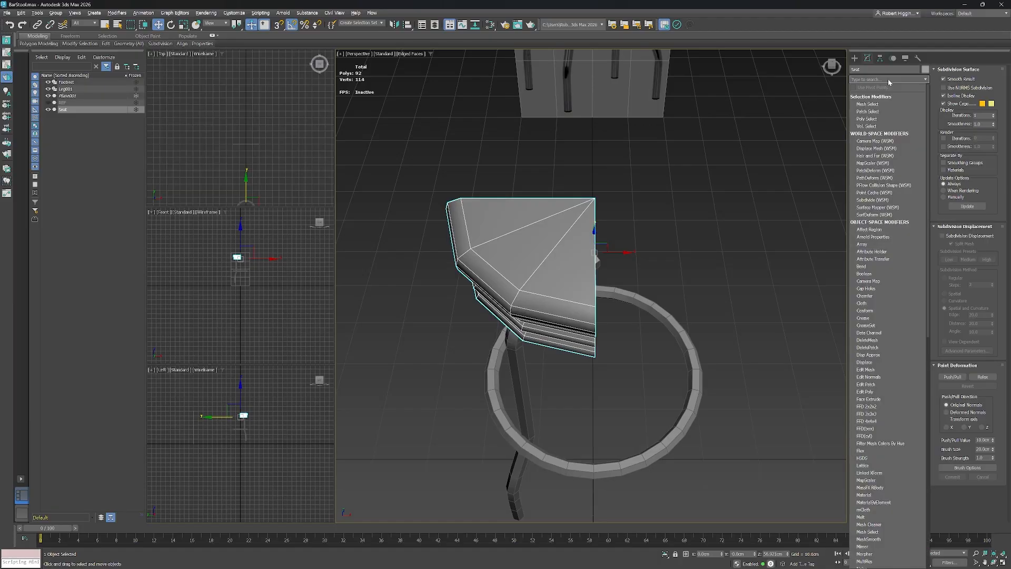
text(sy)
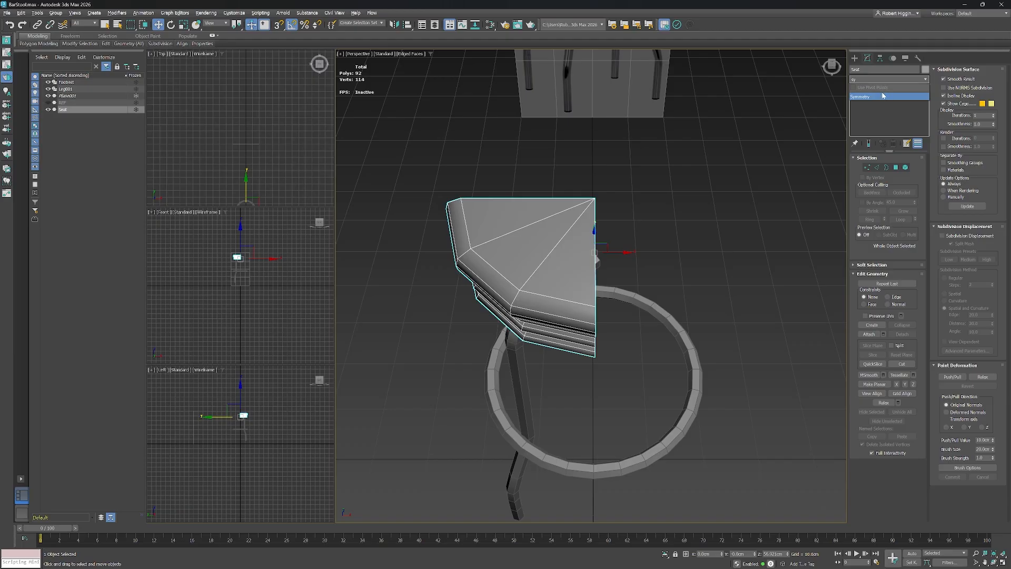
click(887, 96)
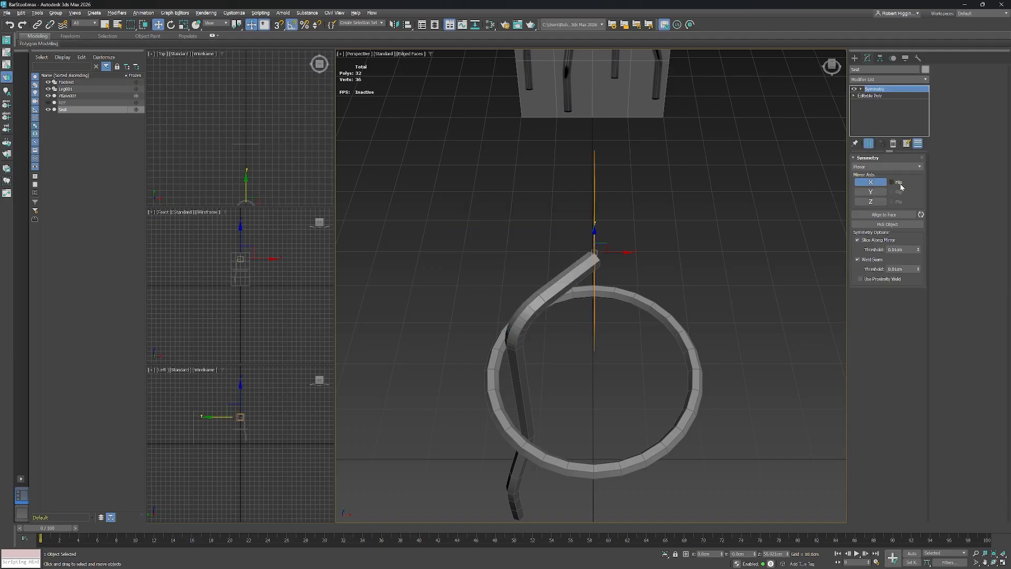
Mirror the Seat across X with Flip on, testing the Y axis and leaving it off.
click(871, 191)
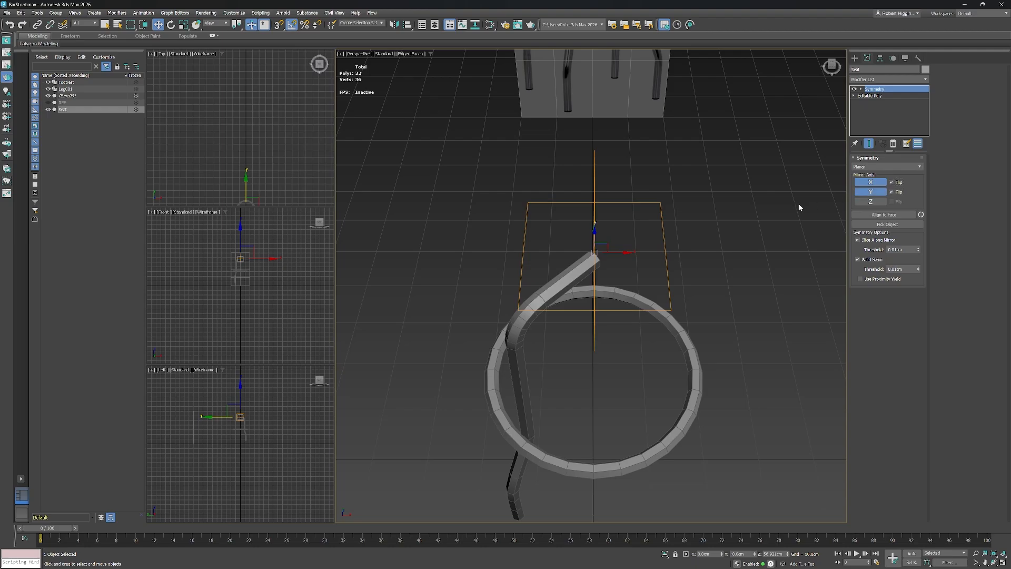
alt+middle_drag(745, 200, 718, 203)
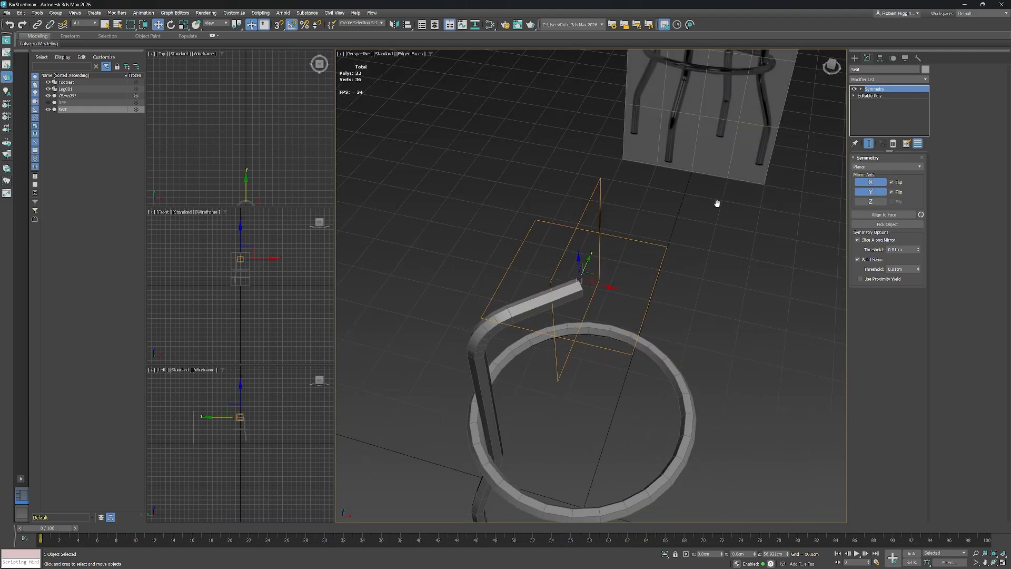
click(892, 191)
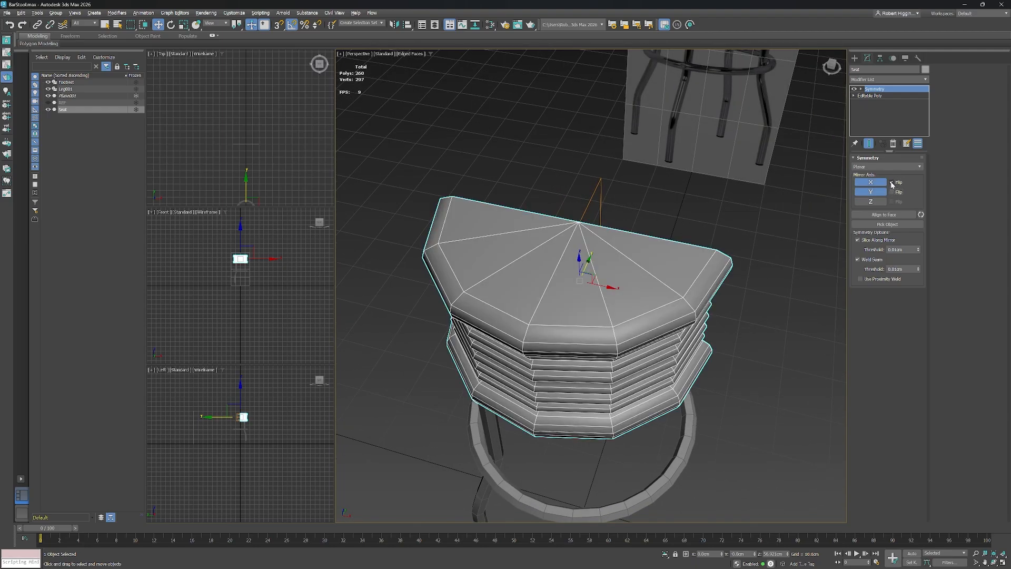
click(892, 182)
click(892, 182)
click(874, 193)
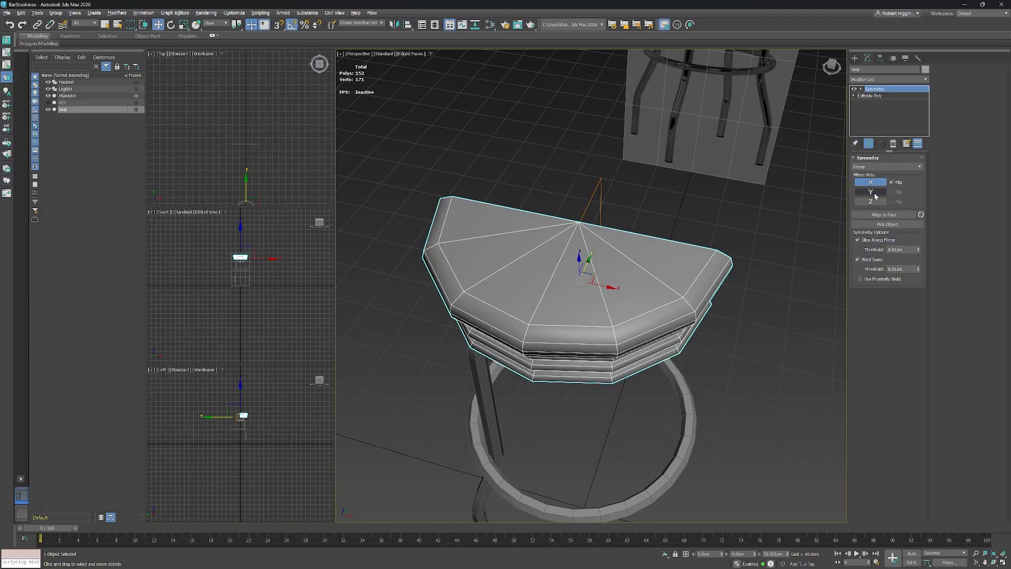
click(875, 195)
click(874, 192)
Add Z as a second Symmetry mirror axis with Flip off, and check the seat all around.
click(873, 201)
click(891, 202)
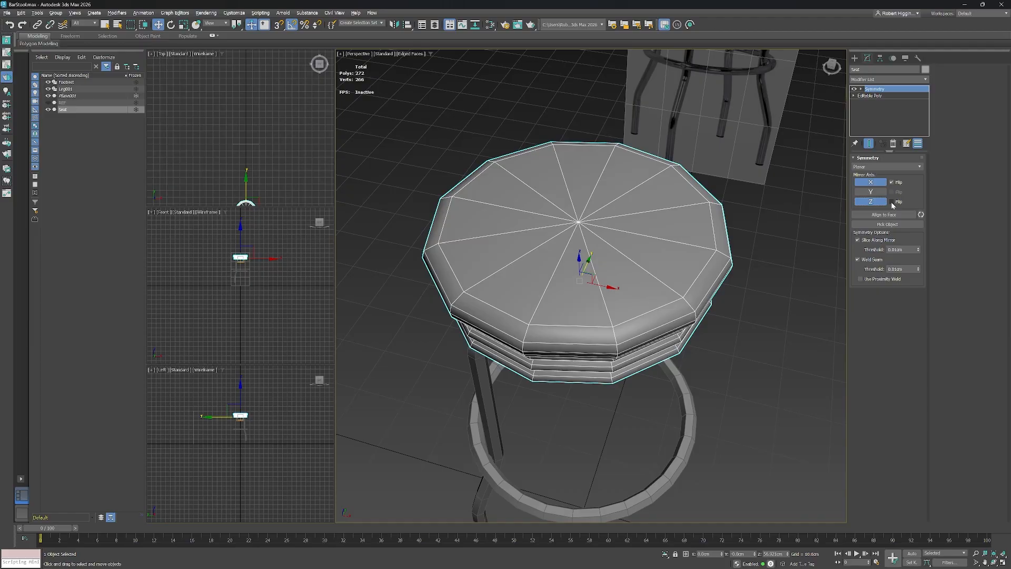
click(891, 201)
middle_drag(708, 232, 741, 223)
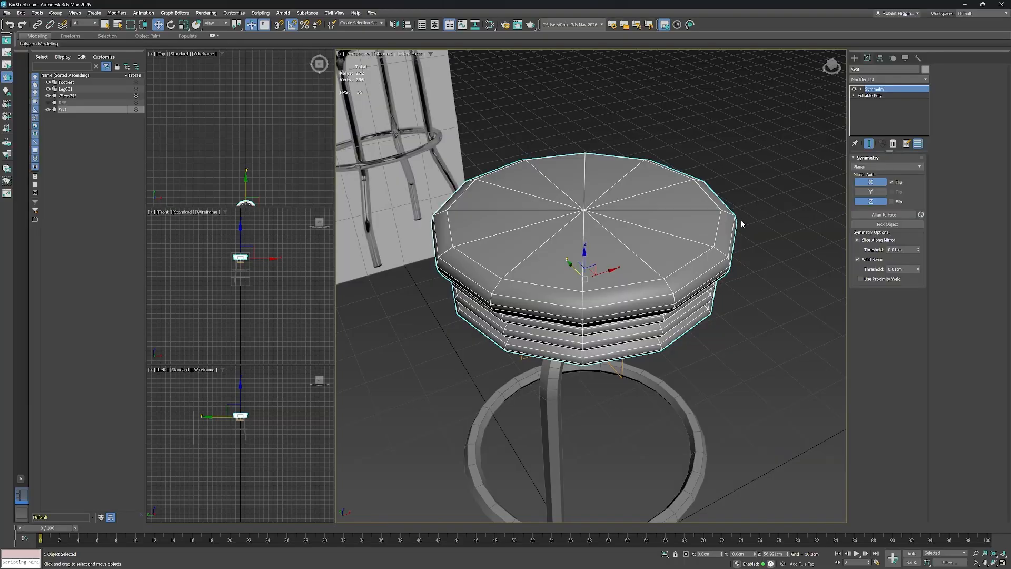
middle_drag(645, 302, 619, 313)
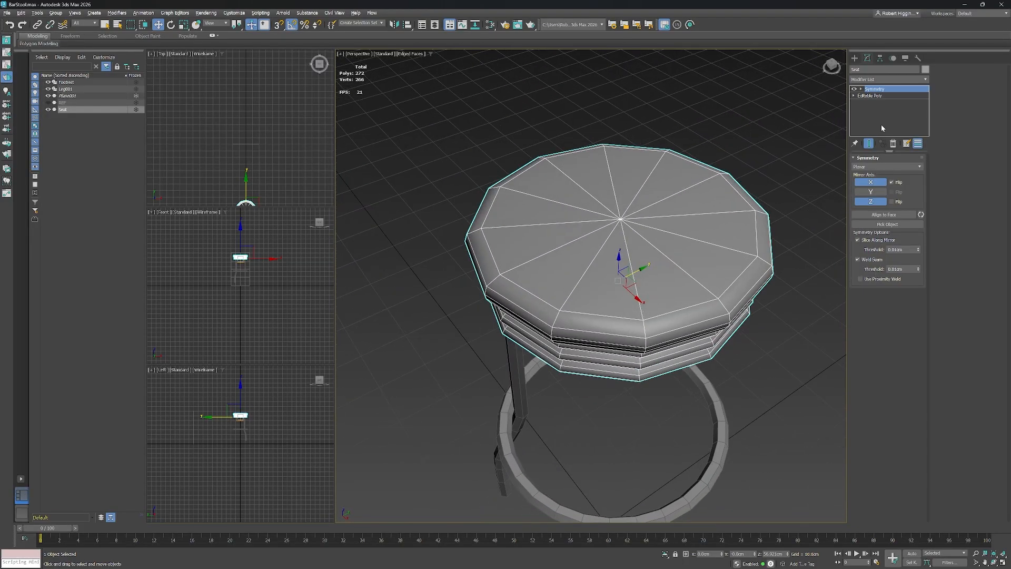
Add an Edit Poly modifier above the Seat's Symmetry and switch it to vertex editing.
click(882, 79)
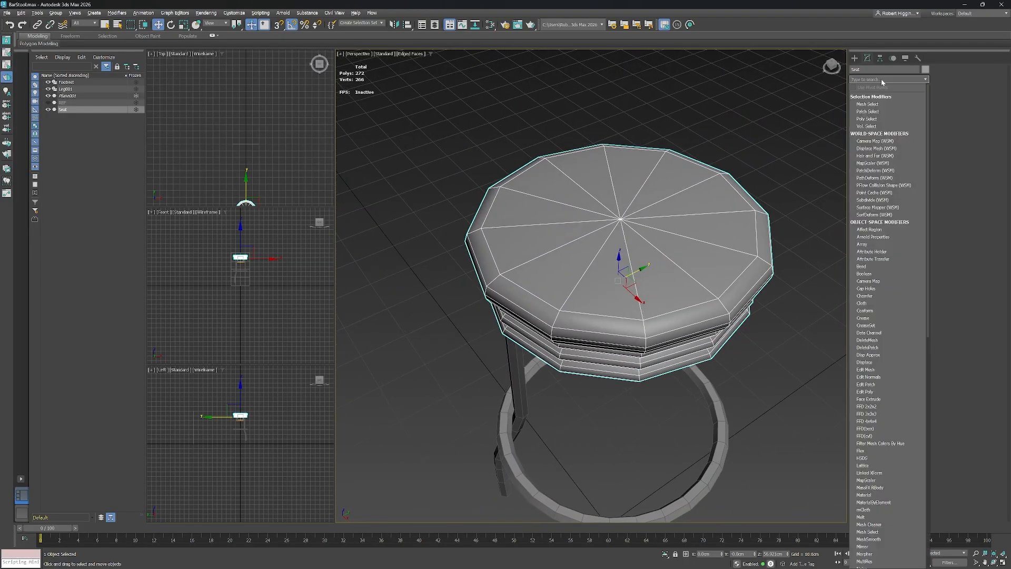
text(edit)
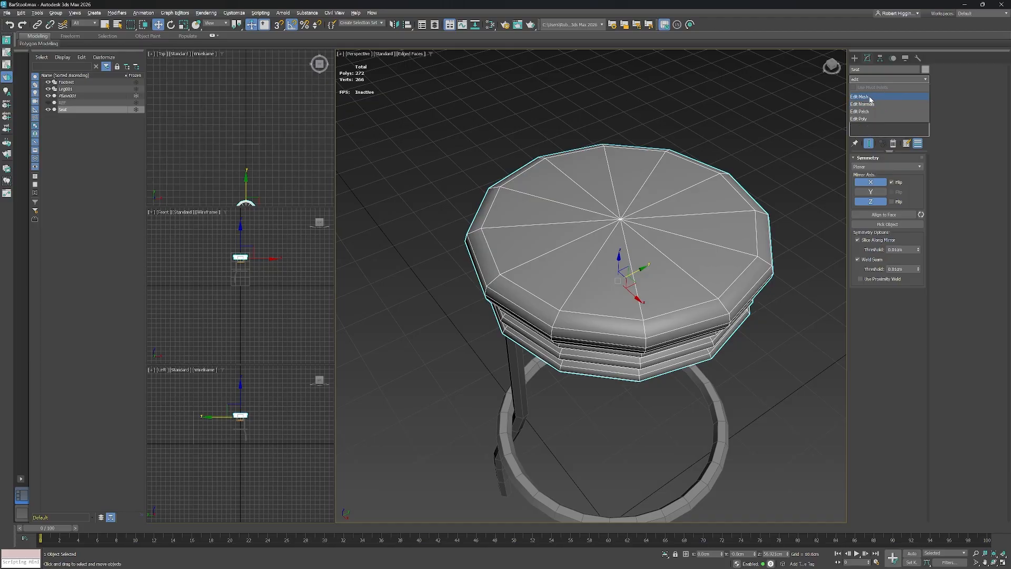
click(870, 118)
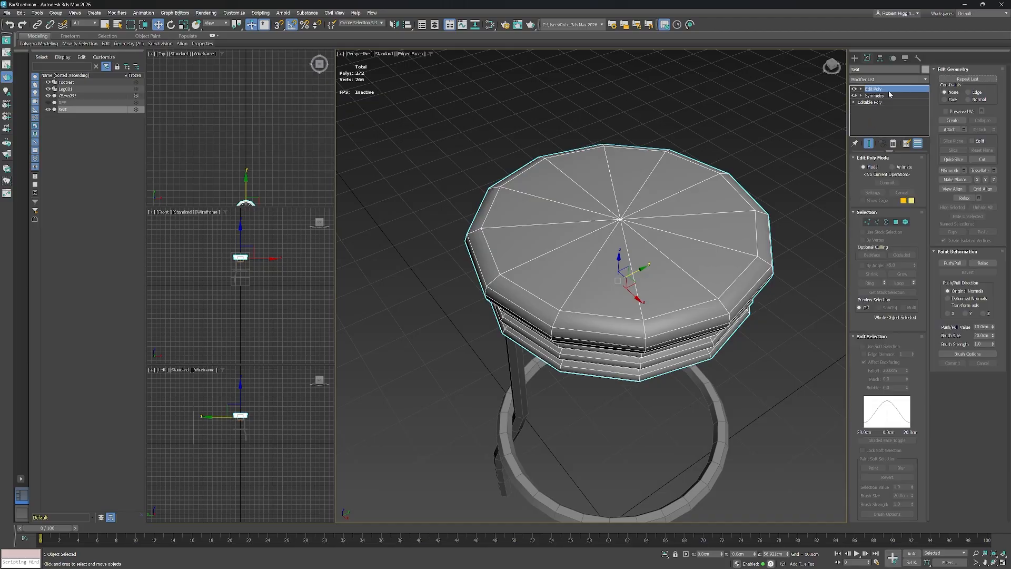
click(868, 223)
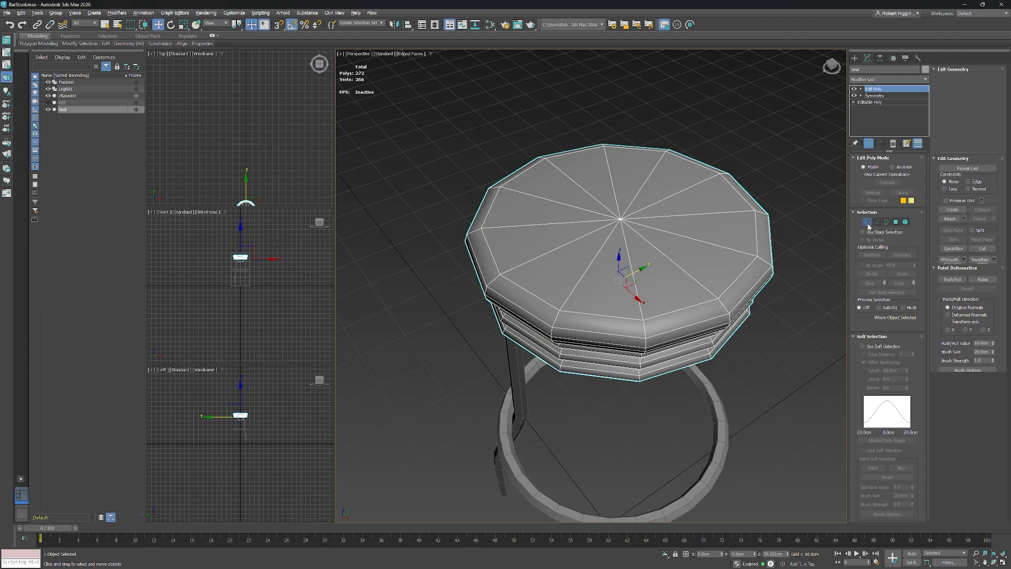
Try moving a vertex on the seat's upper rim along X, undo it, and delete the Edit Poly modifier.
middle_drag(707, 306, 715, 284)
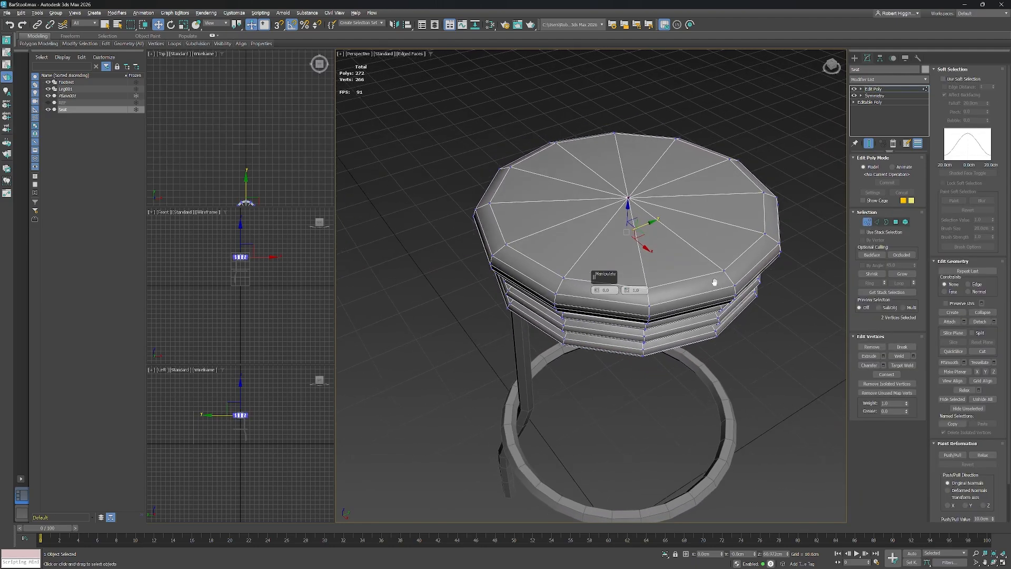
scroll(640, 307, up, 3)
click(638, 307)
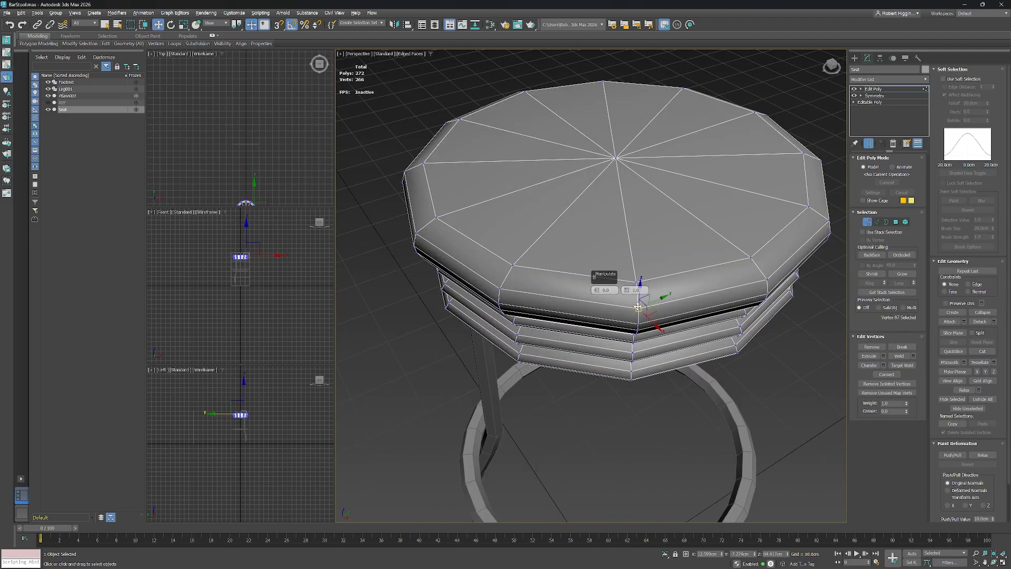
alt+middle_drag(638, 289, 617, 212)
scroll(581, 262, down, 5)
middle_drag(554, 314, 564, 252)
scroll(563, 252, up, 5)
click(560, 246)
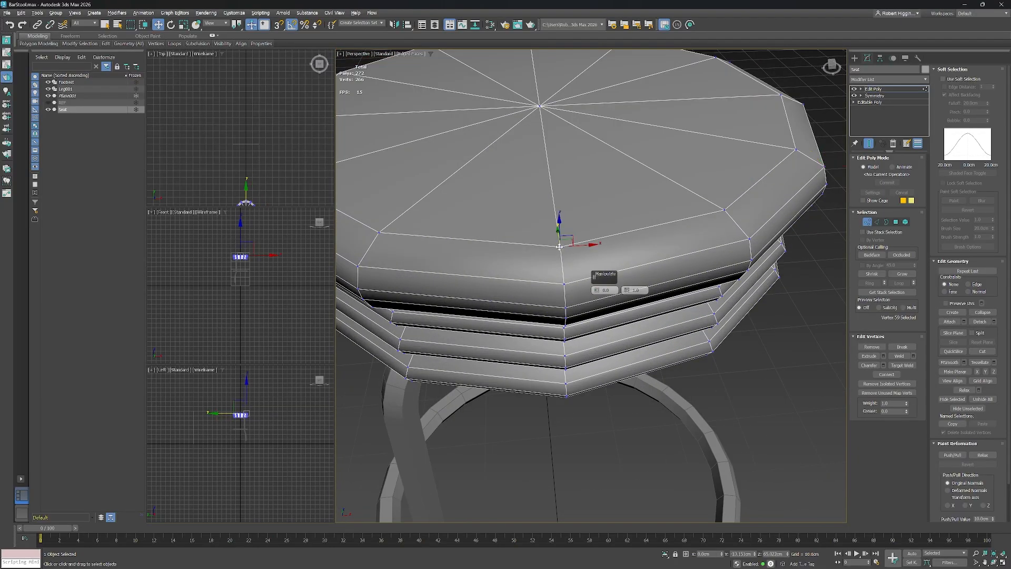
drag(593, 246, 670, 257)
key(ctrl+z)
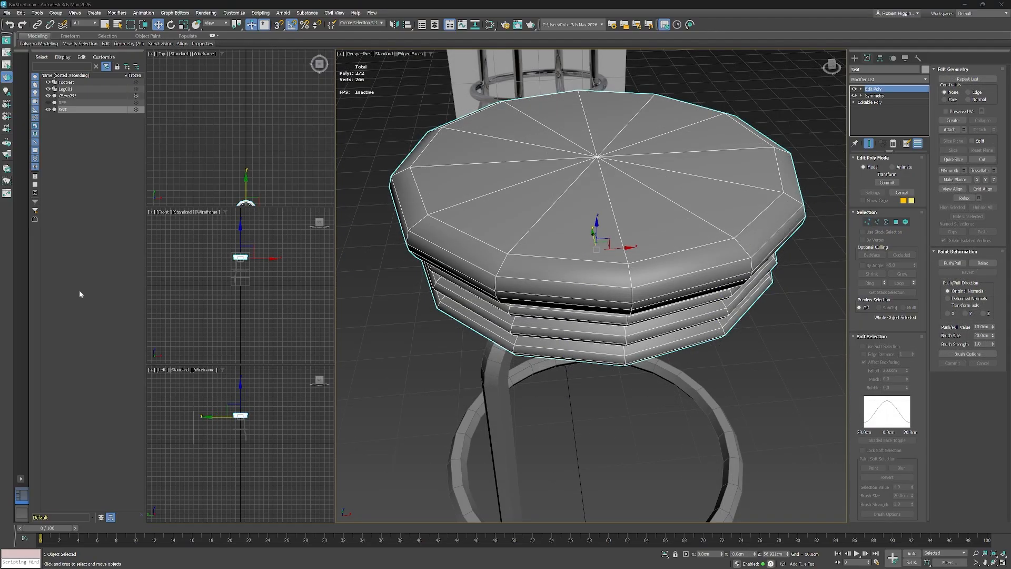
right_click(874, 89)
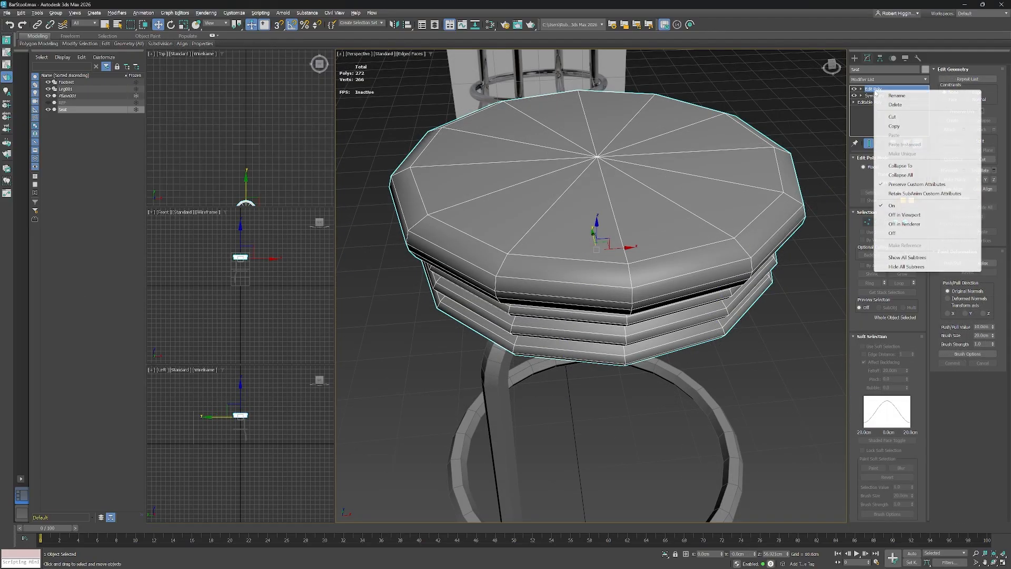
click(901, 106)
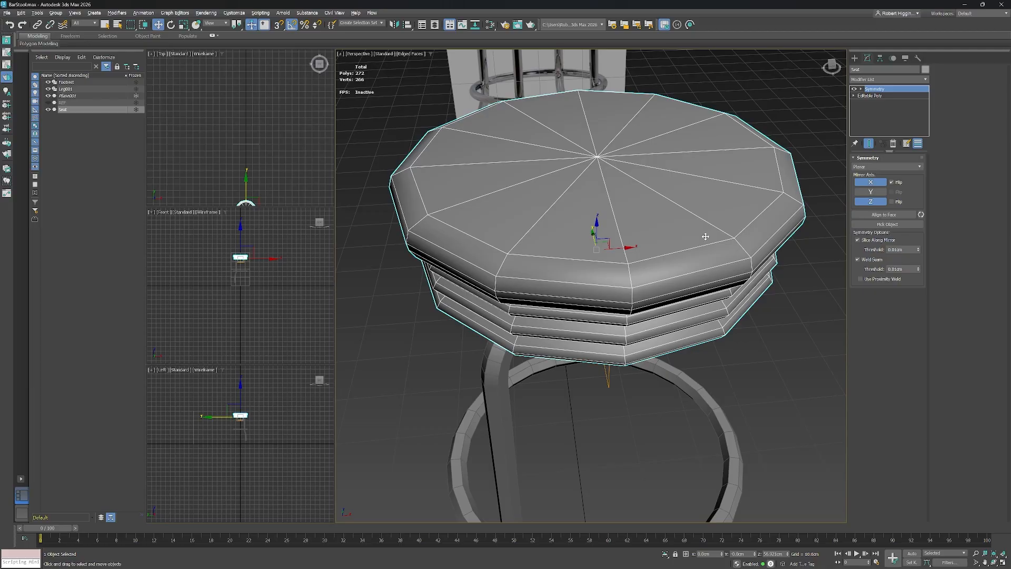
Turn on see-through display for the Seat to expose the leg's inner end beneath it.
scroll(650, 242, down, 2)
mouse_move(666, 279)
alt+middle_down()
mouse_move(684, 263)
mouse_move(668, 248)
mouse_move(677, 241)
mouse_move(670, 279)
alt+middle_up()
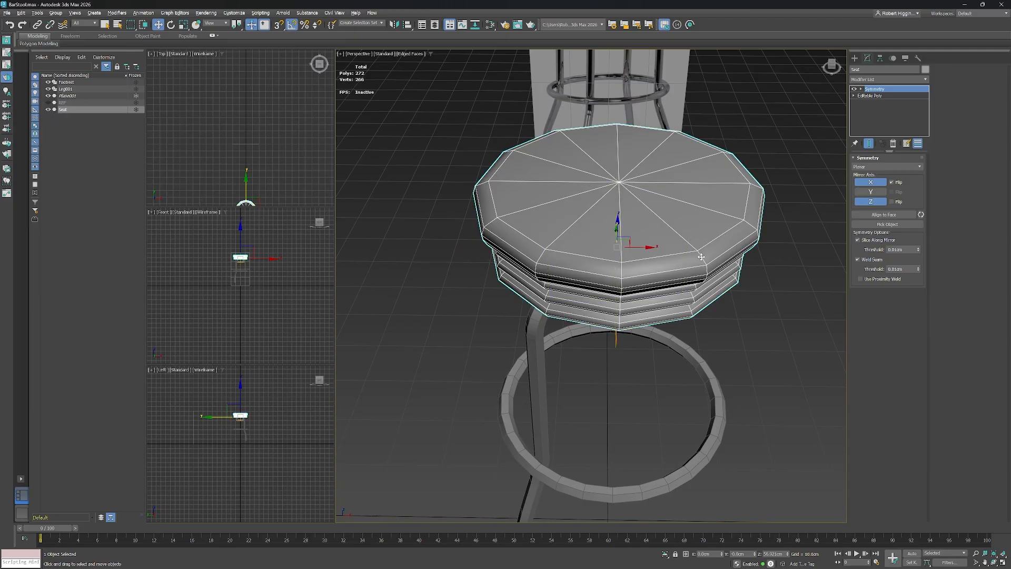
middle_drag(581, 256, 590, 257)
key(alt+x)
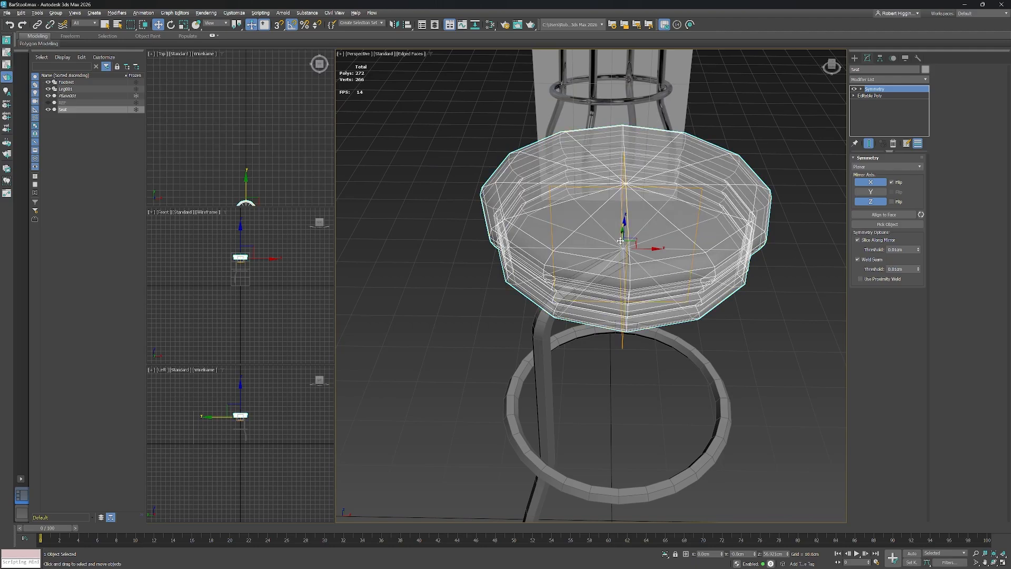
mouse_move(645, 198)
alt+middle_down()
mouse_move(653, 228)
mouse_move(653, 210)
alt+middle_up()
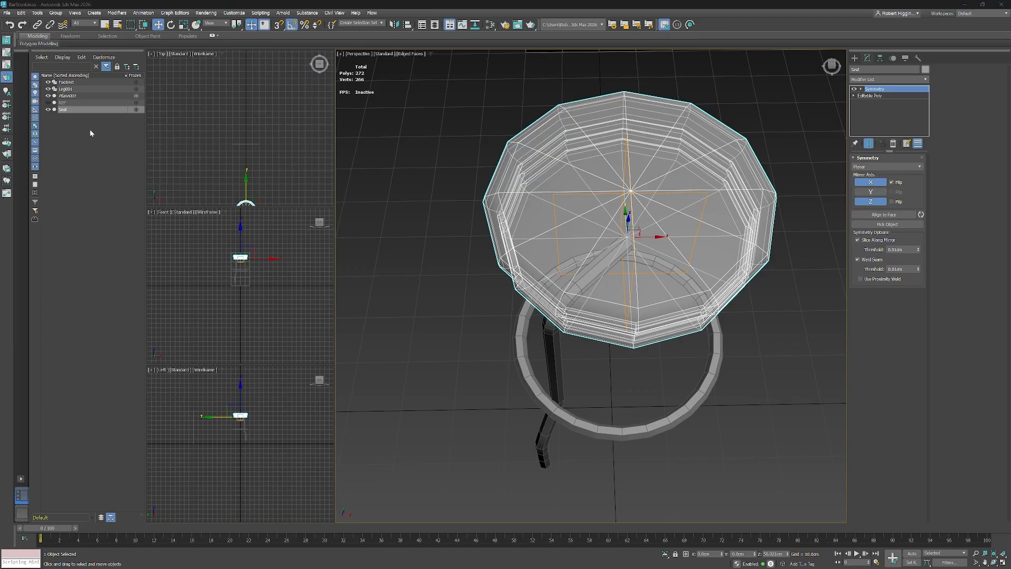
In the top view, move Leg001's inner end vertex outward along the leg using Local coordinates, so it stops short of the seat's centre.
click(65, 89)
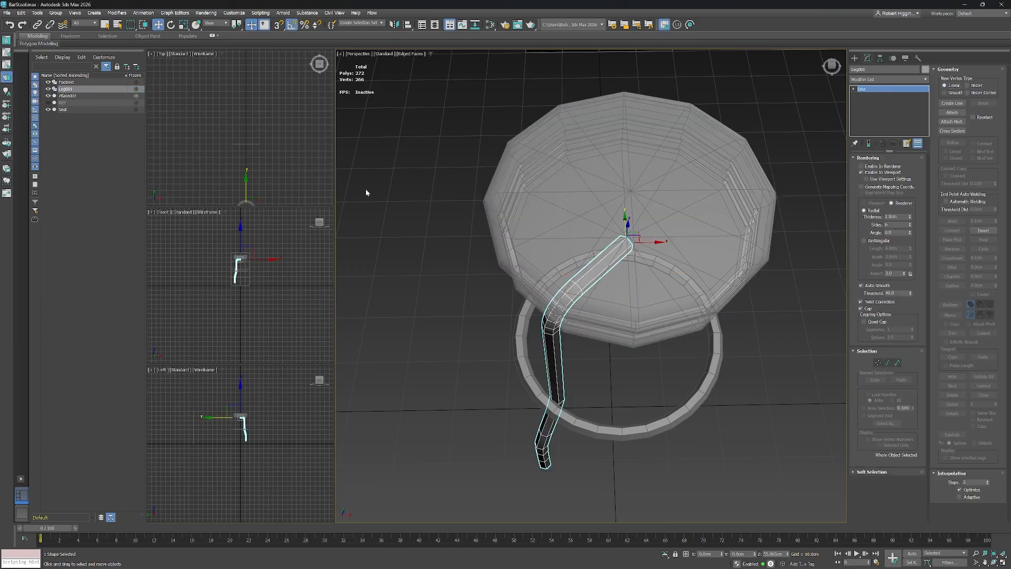
click(877, 363)
alt+middle_drag(708, 211, 666, 222)
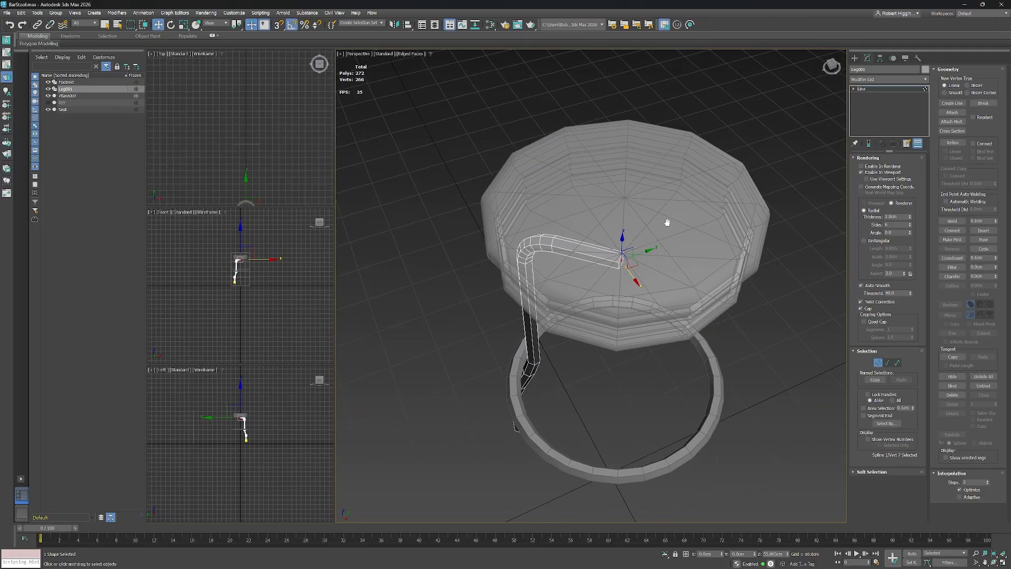
scroll(628, 261, up, 2)
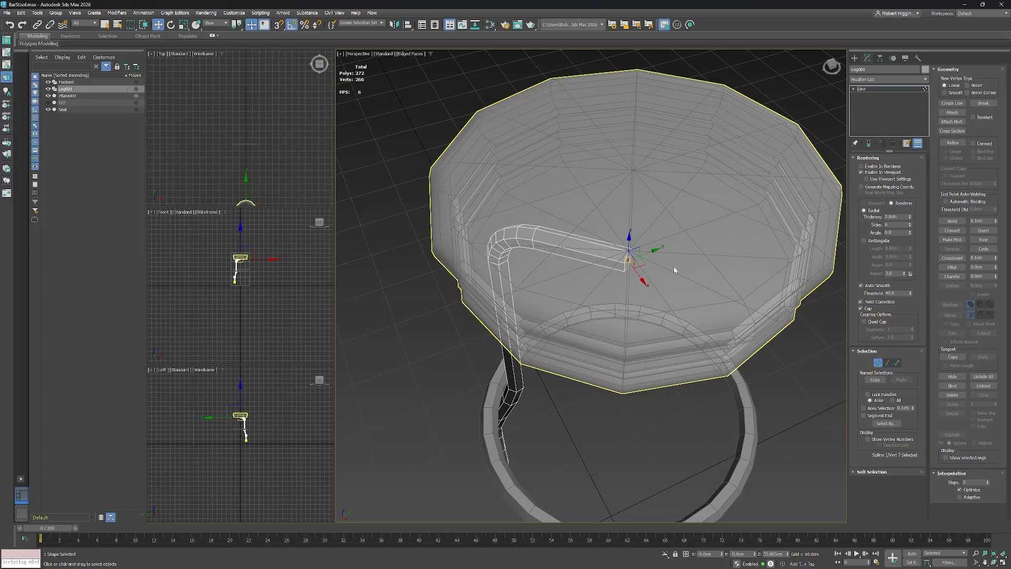
scroll(688, 247, up, 3)
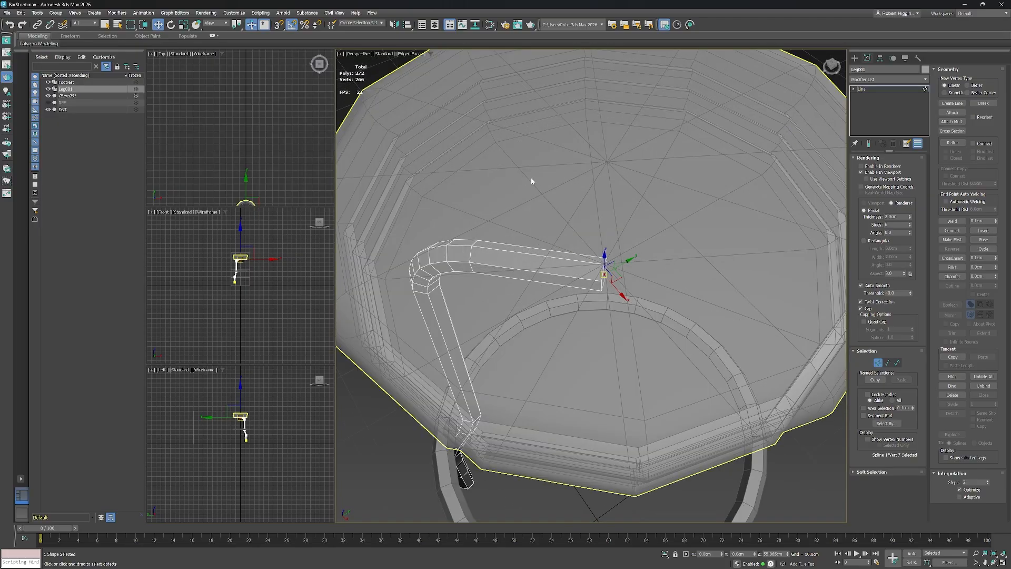
middle_drag(617, 214, 640, 238)
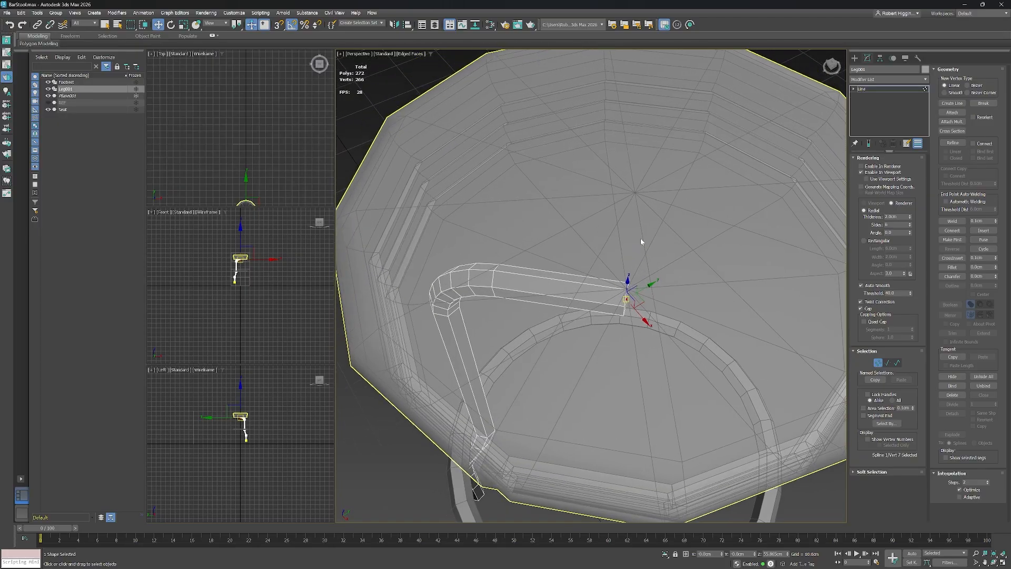
key(t)
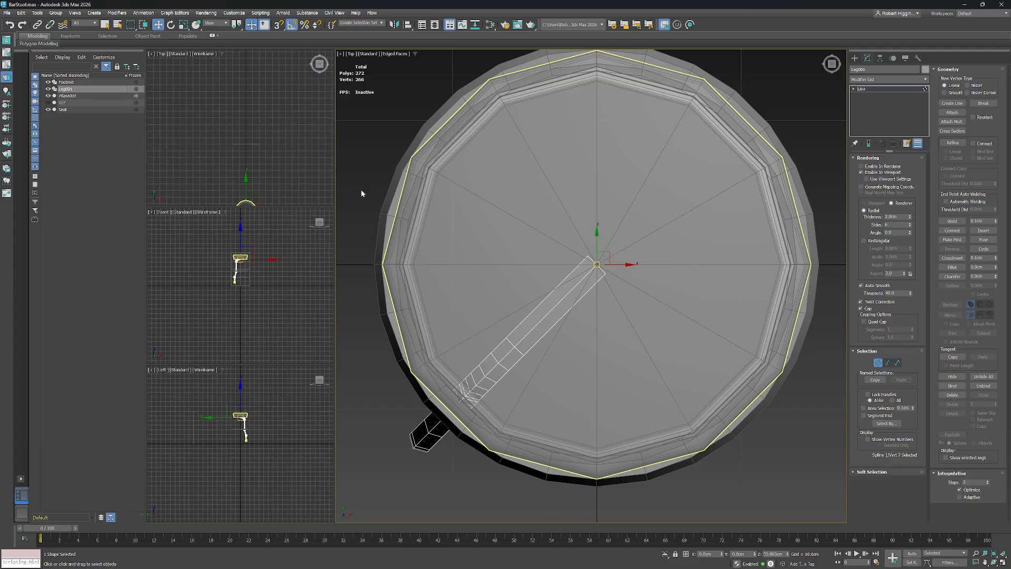
click(225, 24)
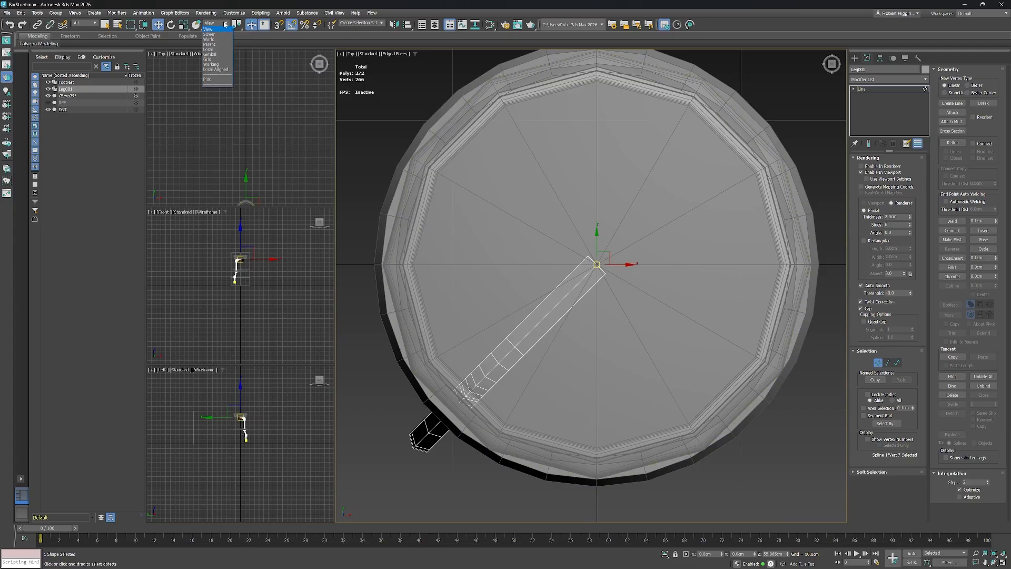
click(215, 49)
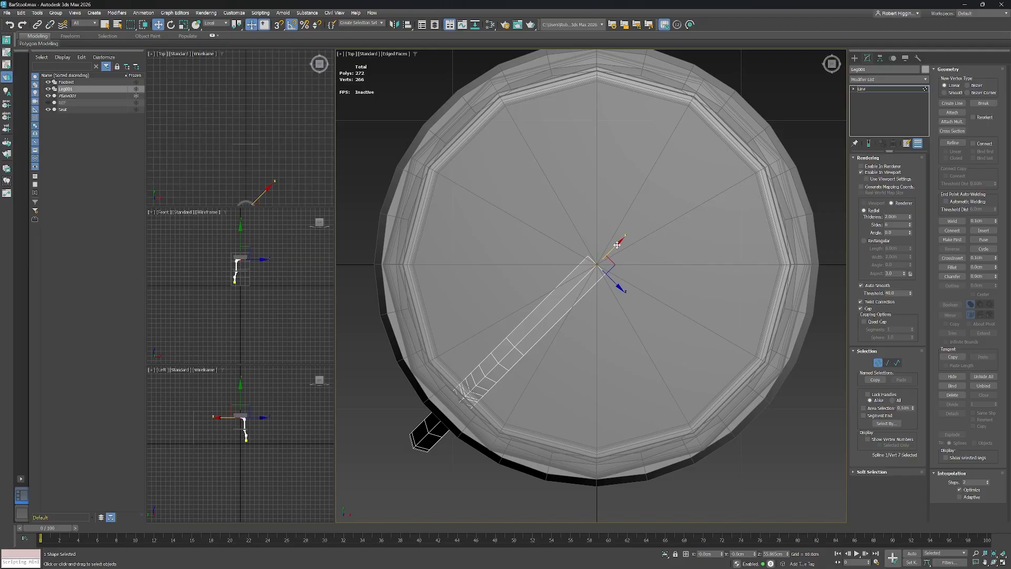
drag(618, 244, 594, 268)
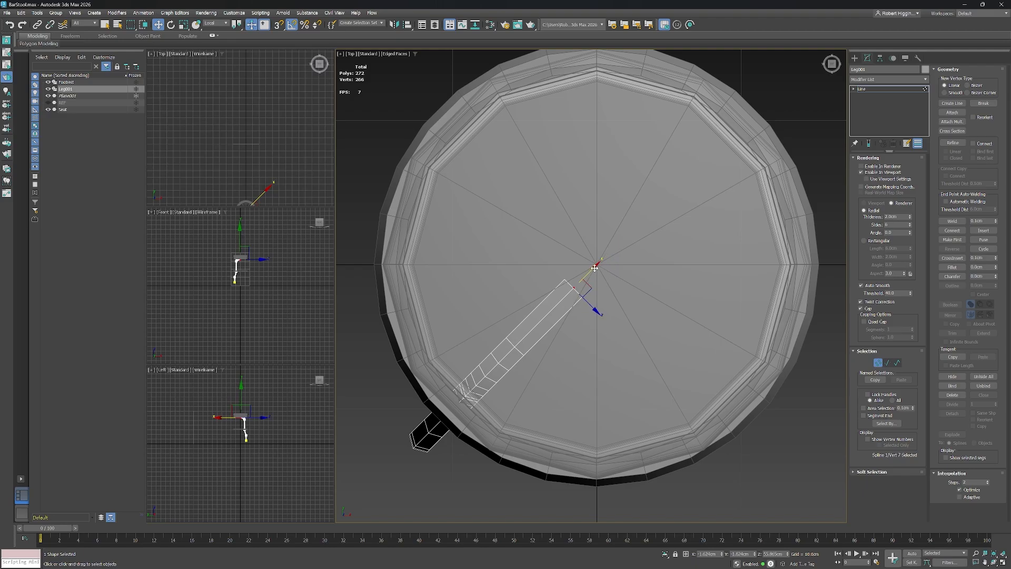
drag(594, 268, 584, 277)
drag(585, 277, 591, 275)
click(872, 89)
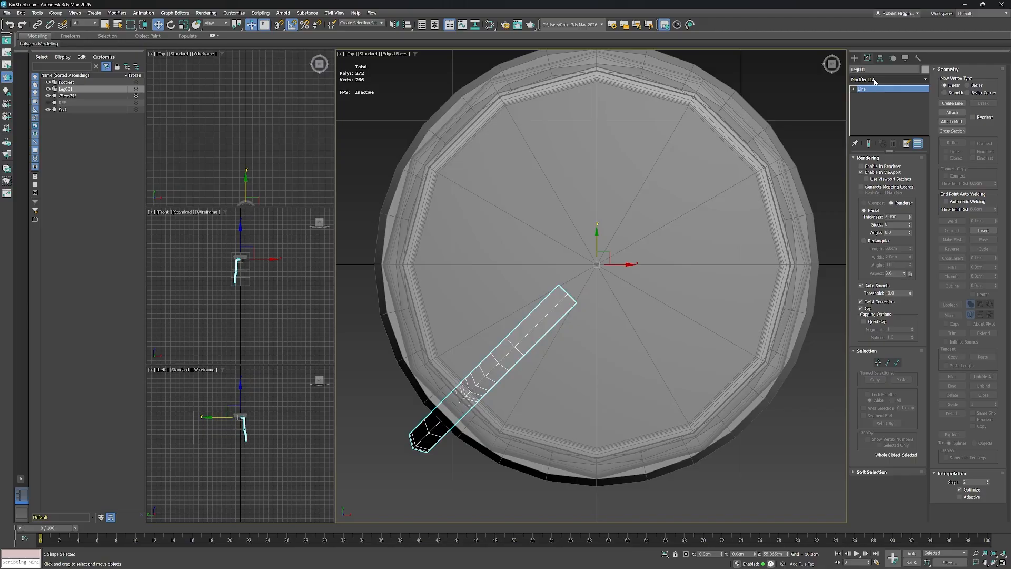
Add a Symmetry modifier to Leg001, mirroring on X with Flip on.
click(892, 80)
text(sym)
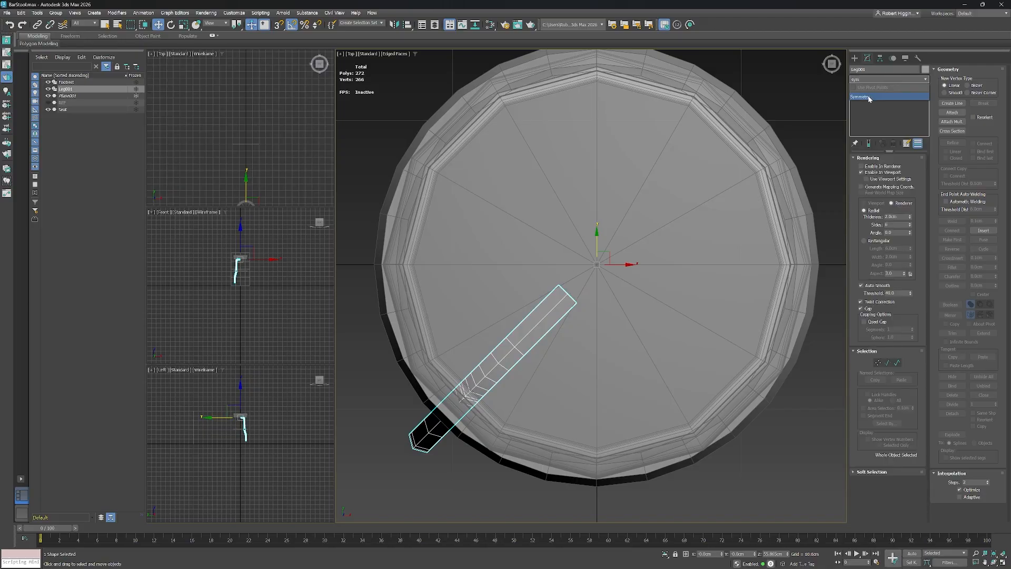
click(867, 97)
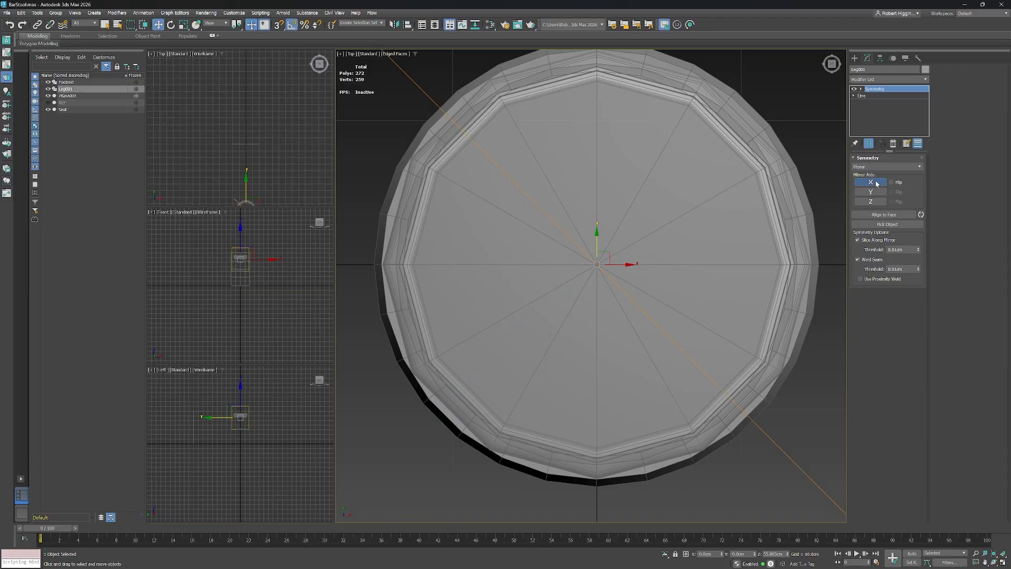
click(891, 182)
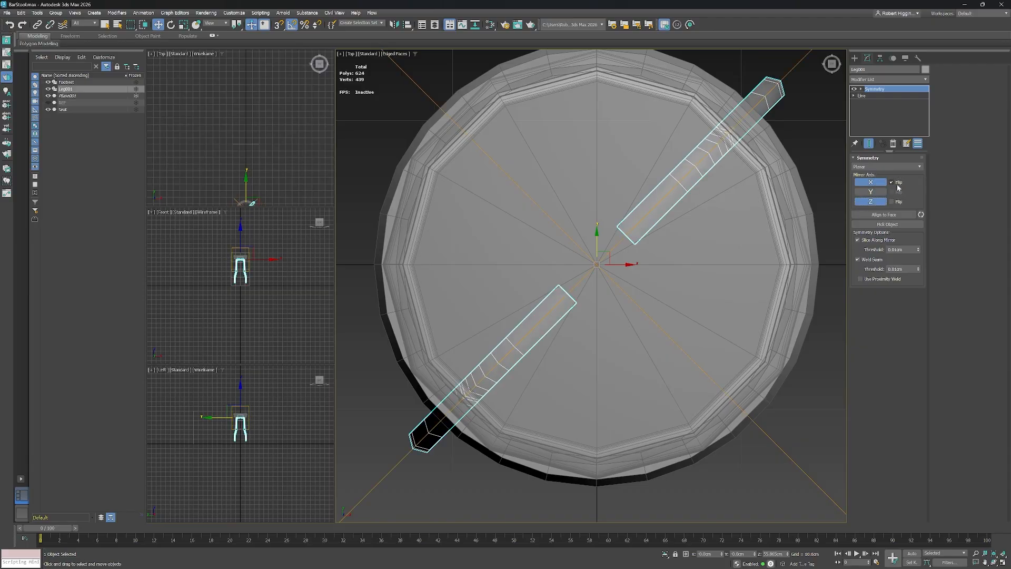
Try different combinations of the X, Y and Z mirror axes and the X Flip option in the leg's Symmetry.
click(872, 201)
click(871, 191)
click(873, 182)
click(875, 184)
click(875, 184)
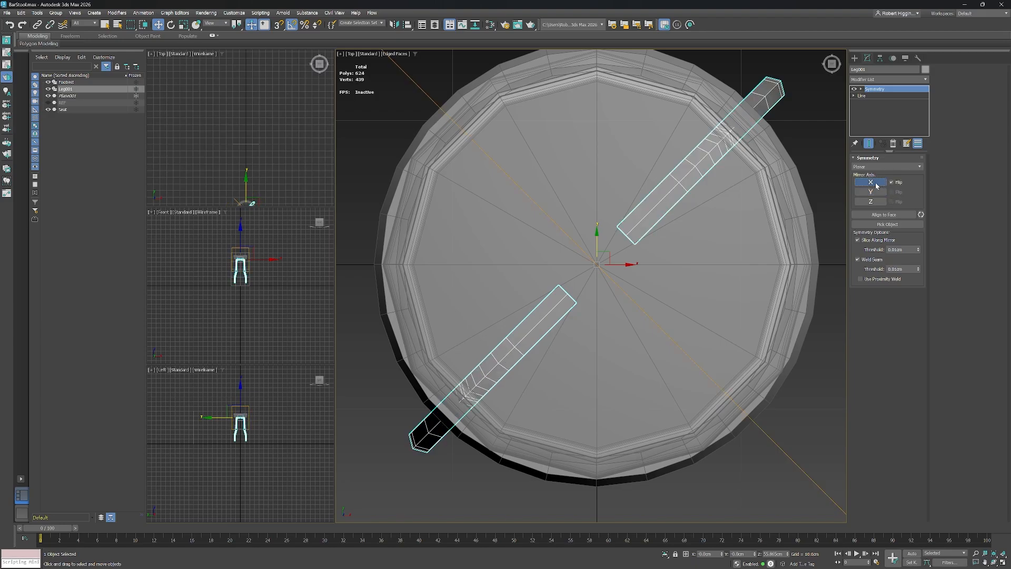
click(891, 183)
click(891, 183)
click(875, 183)
click(876, 183)
Try Y as a second mirror axis for the leg, inspect it in perspective, and remove Y again.
click(871, 192)
middle_drag(673, 248, 693, 200)
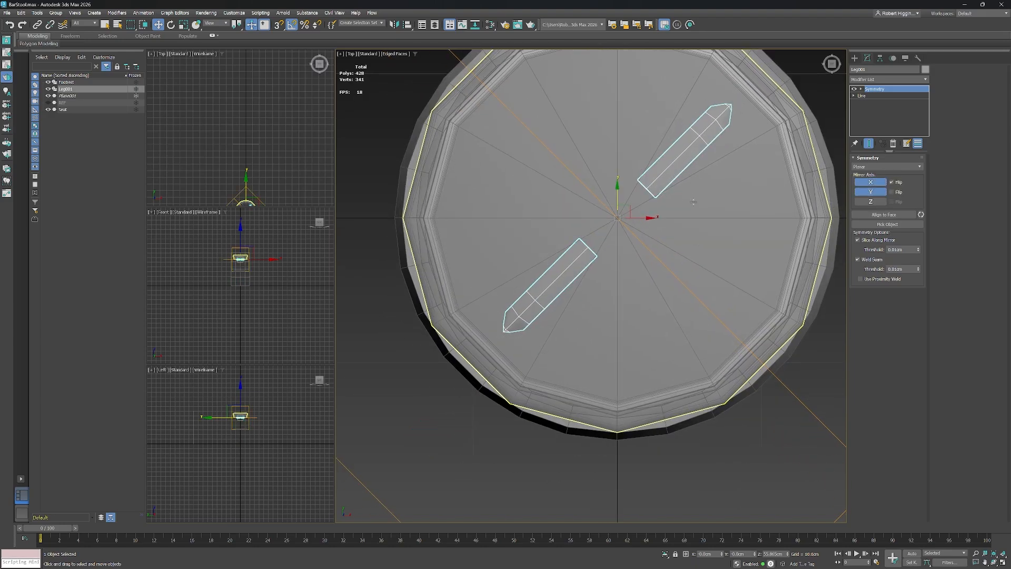
key(p)
scroll(643, 205, down, 8)
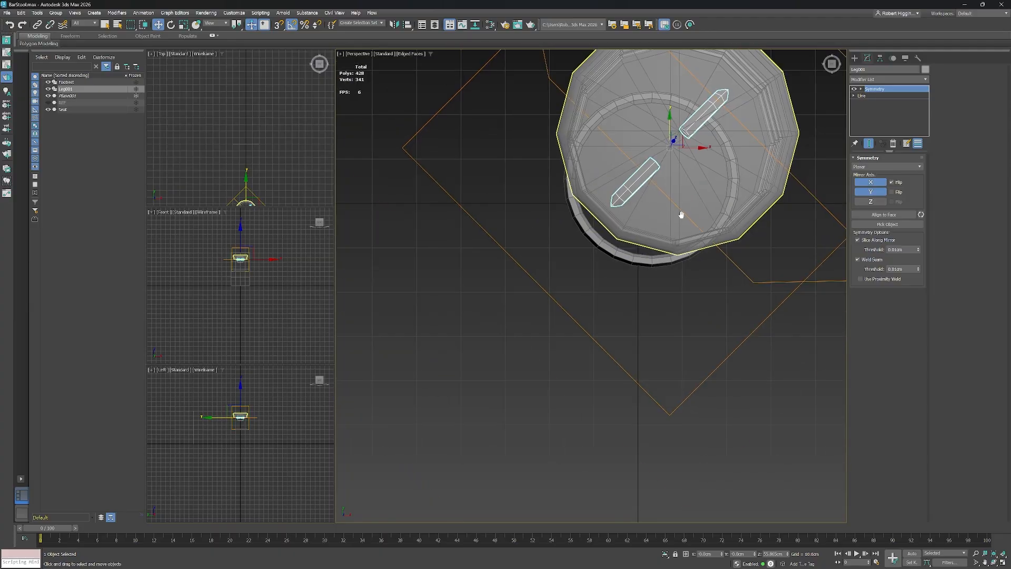
alt+middle_drag(681, 214, 824, 262)
click(870, 193)
Try Z as a second mirror axis for the leg, toggling its Flip, and remove Z again.
click(872, 203)
click(891, 202)
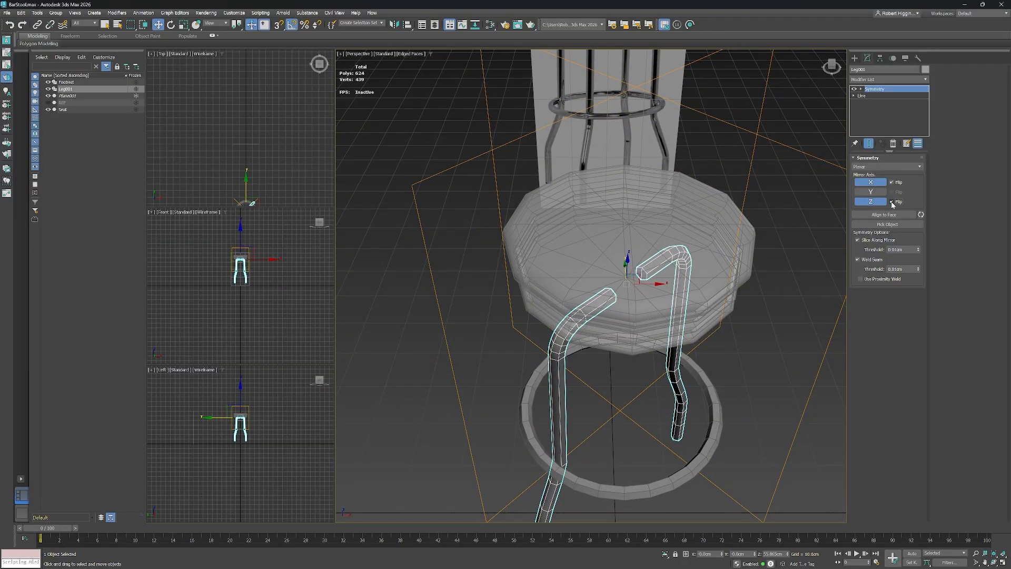
alt+middle_drag(658, 232, 688, 226)
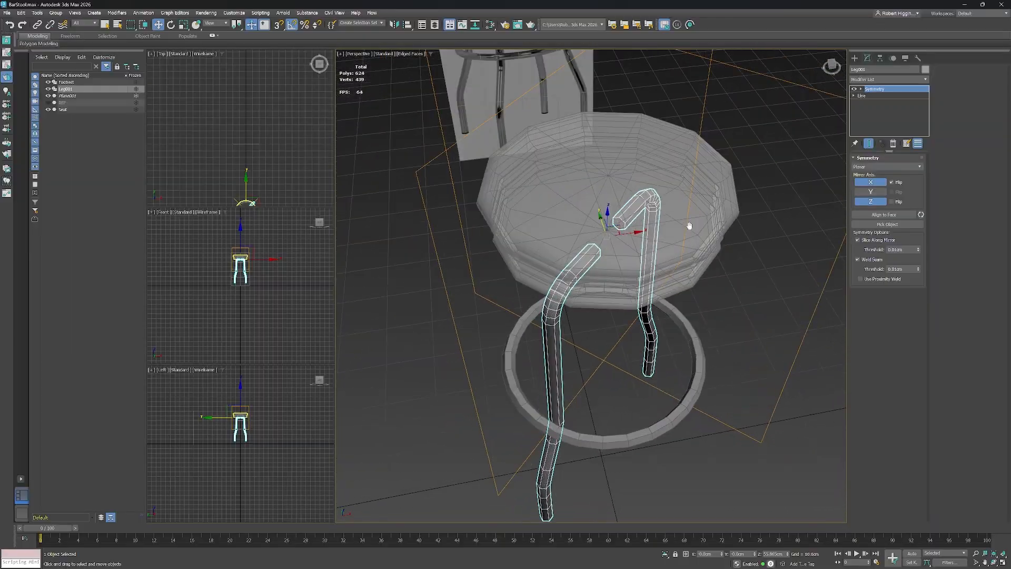
click(870, 202)
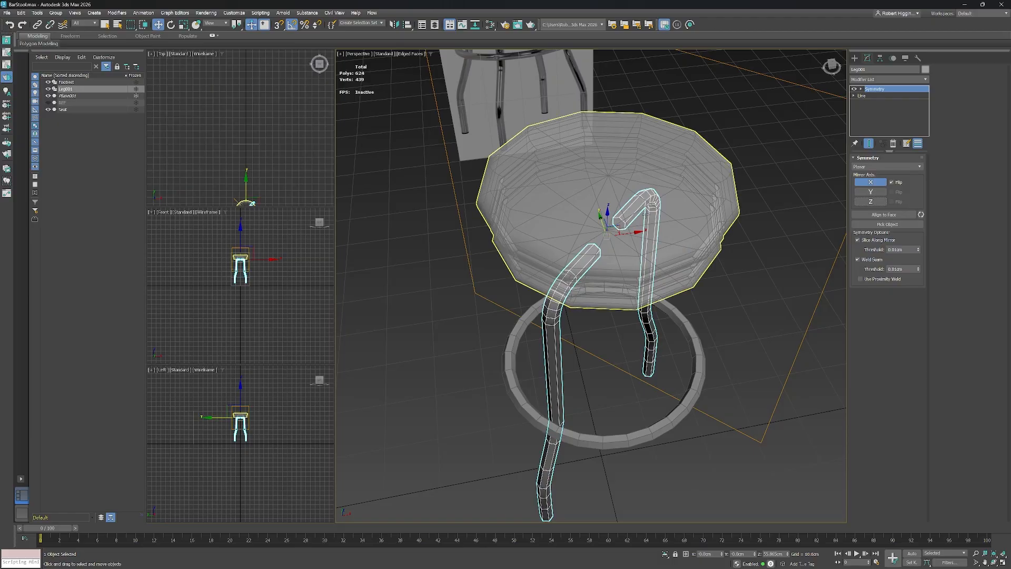
alt+middle_drag(646, 215, 629, 235)
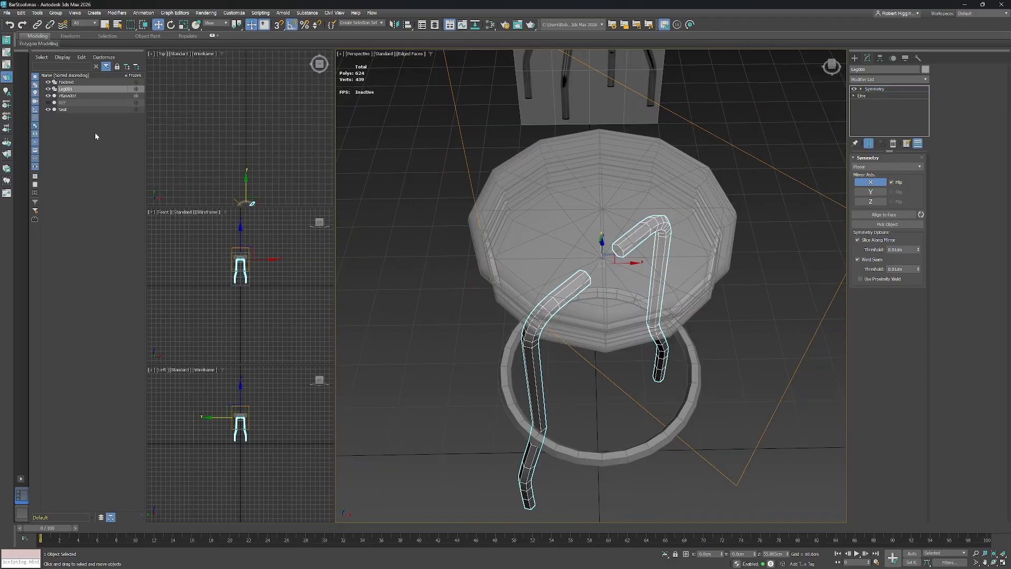
Clone the mirrored leg pair Leg001 in place, with the object type set to Copy.
click(70, 90)
click(64, 147)
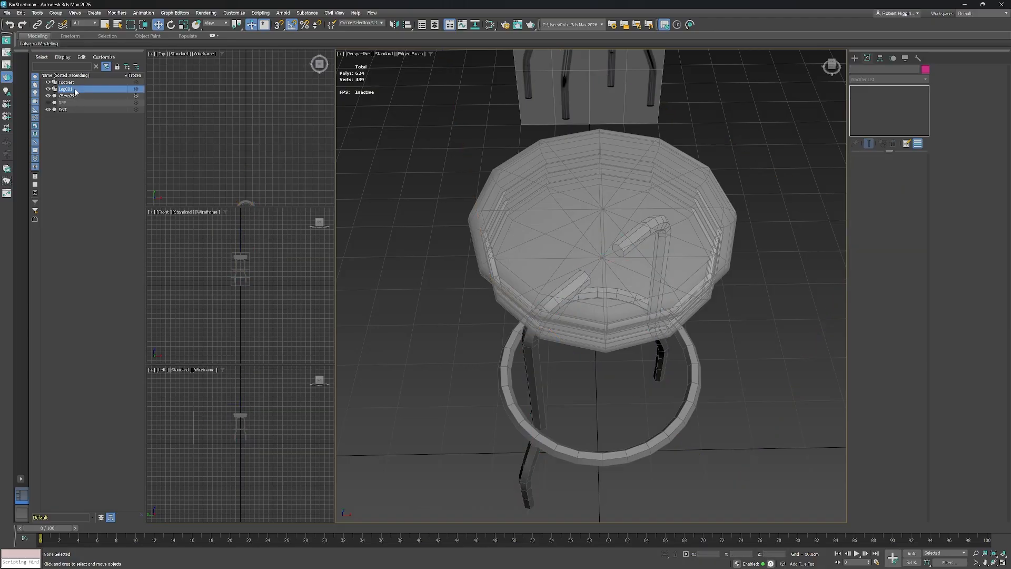
right_click(79, 91)
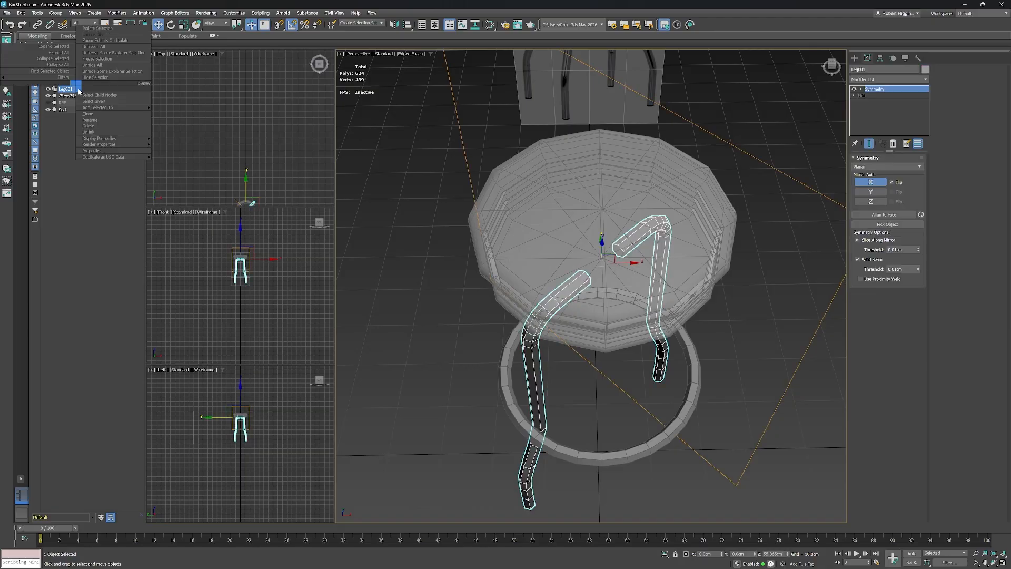
click(99, 115)
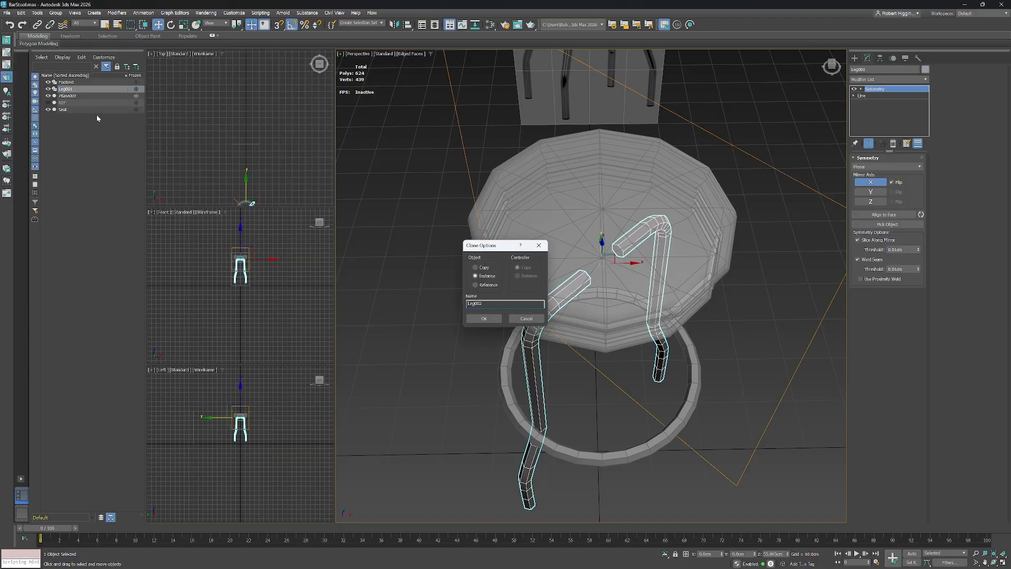
click(476, 267)
click(484, 318)
Rotate the cloned leg pair 90 degrees about the vertical axis in the top view so it crosses the original pair.
alt+middle_drag(587, 253, 592, 260)
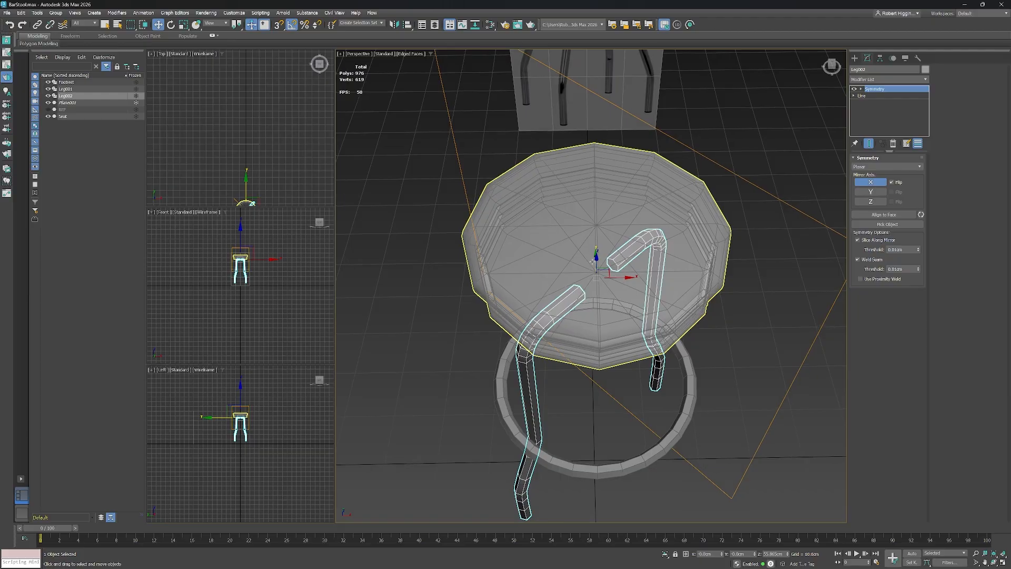
key(t)
scroll(593, 260, down, 6)
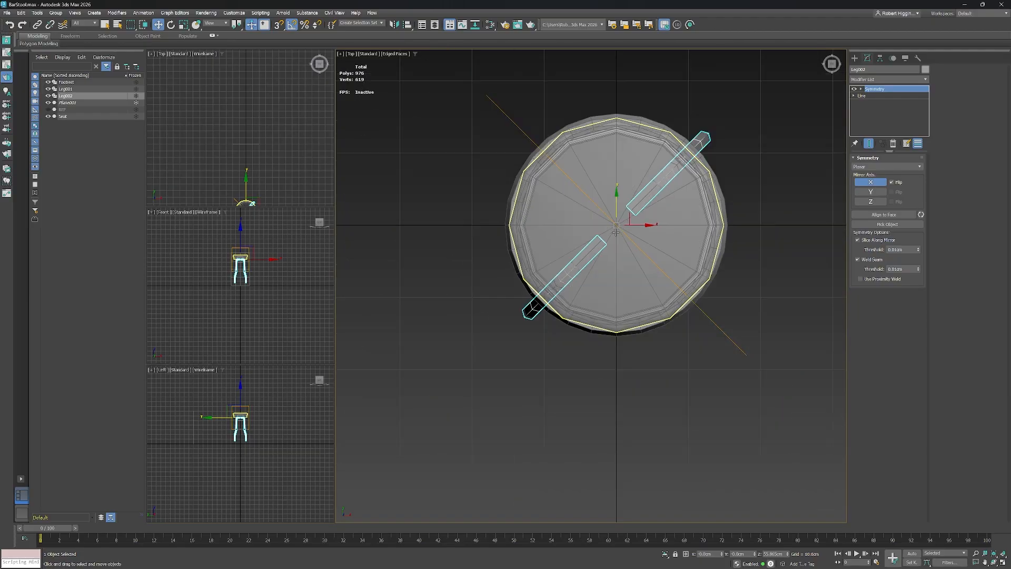
scroll(604, 256, up, 2)
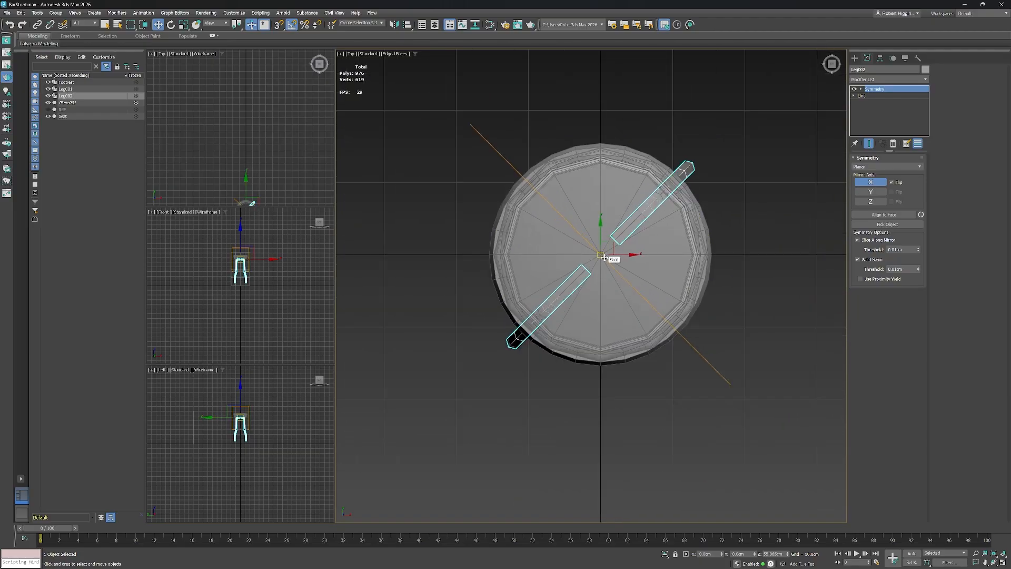
key(e)
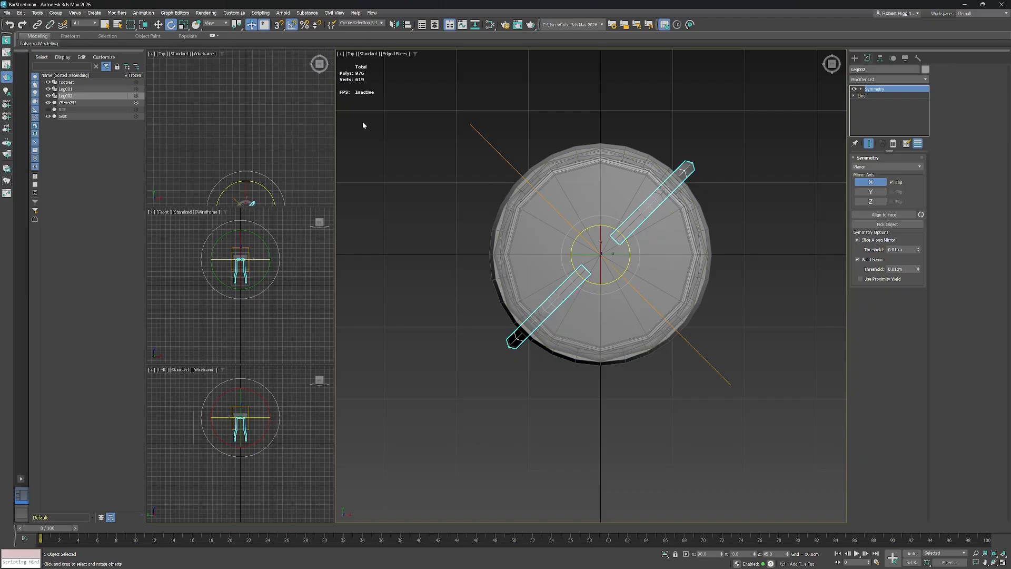
drag(619, 232, 594, 229)
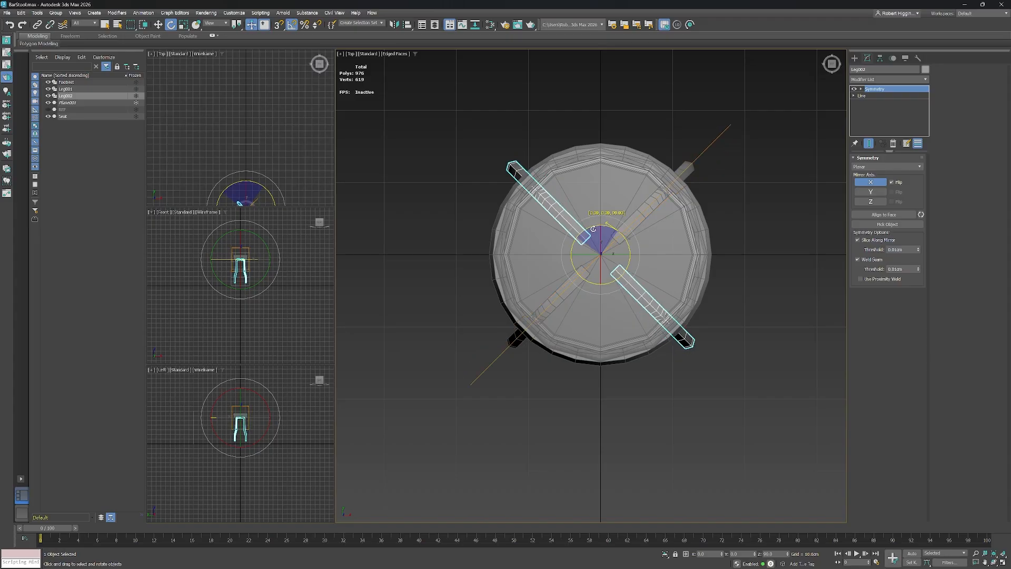
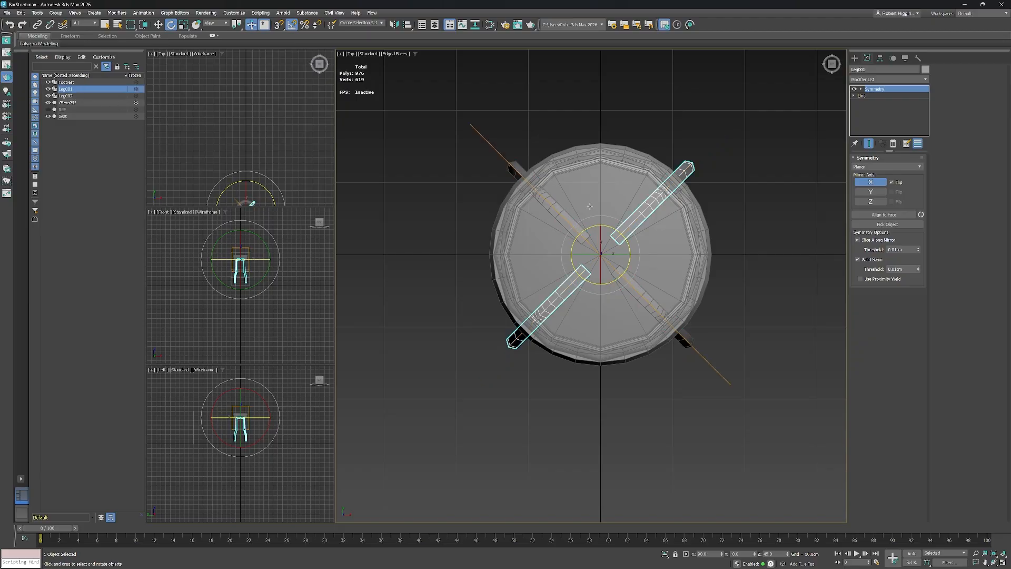
Add an Edit Poly modifier above Leg001's Symmetry and attach Leg002 to it through the attach list.
click(889, 79)
text(ed)
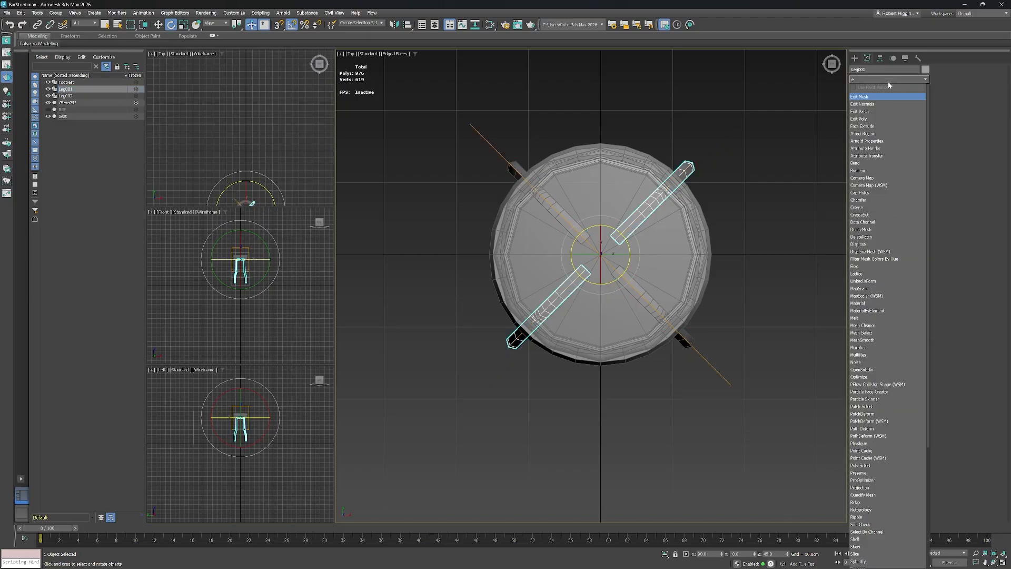
click(875, 120)
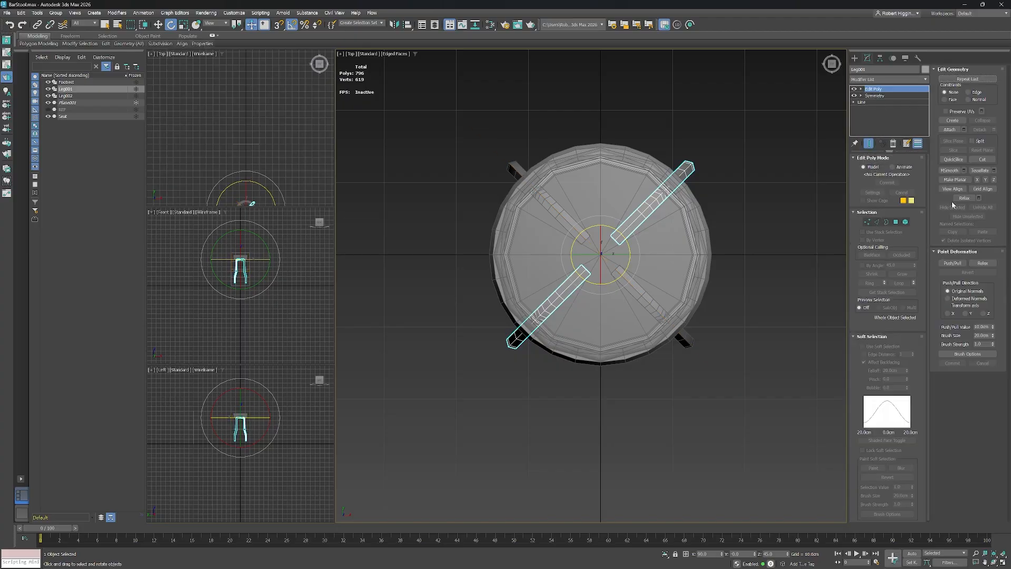
click(963, 129)
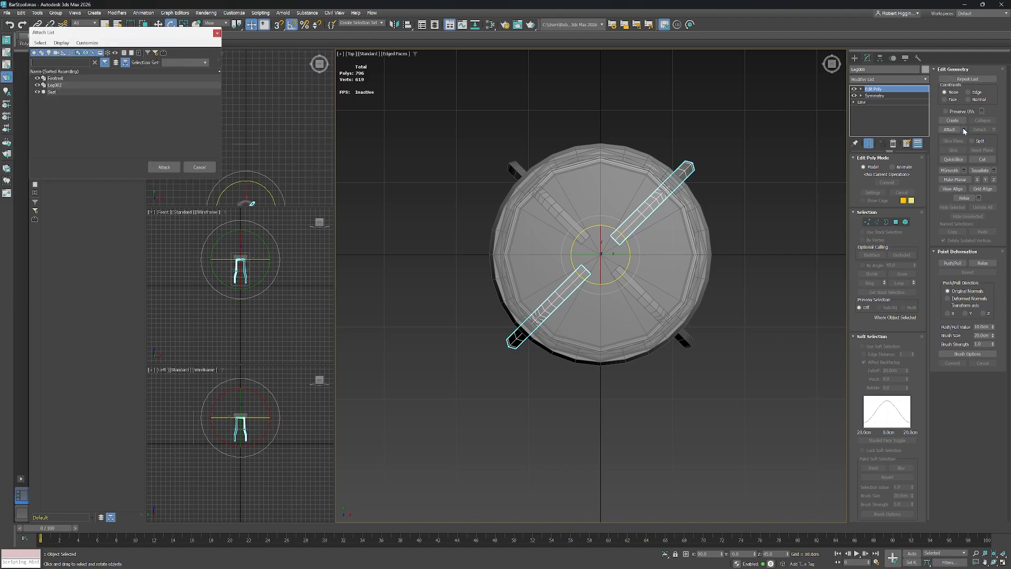
click(58, 86)
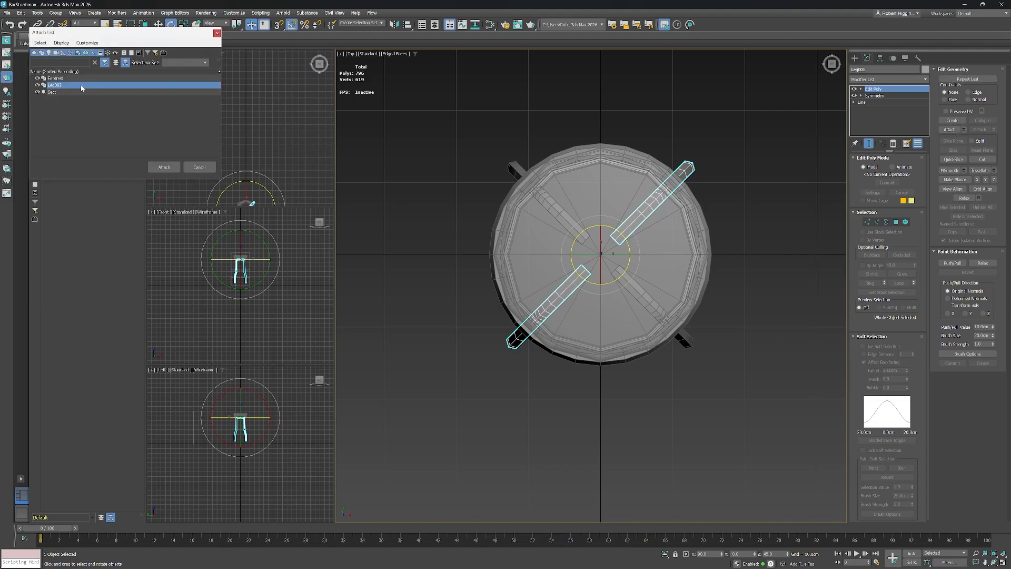
click(165, 167)
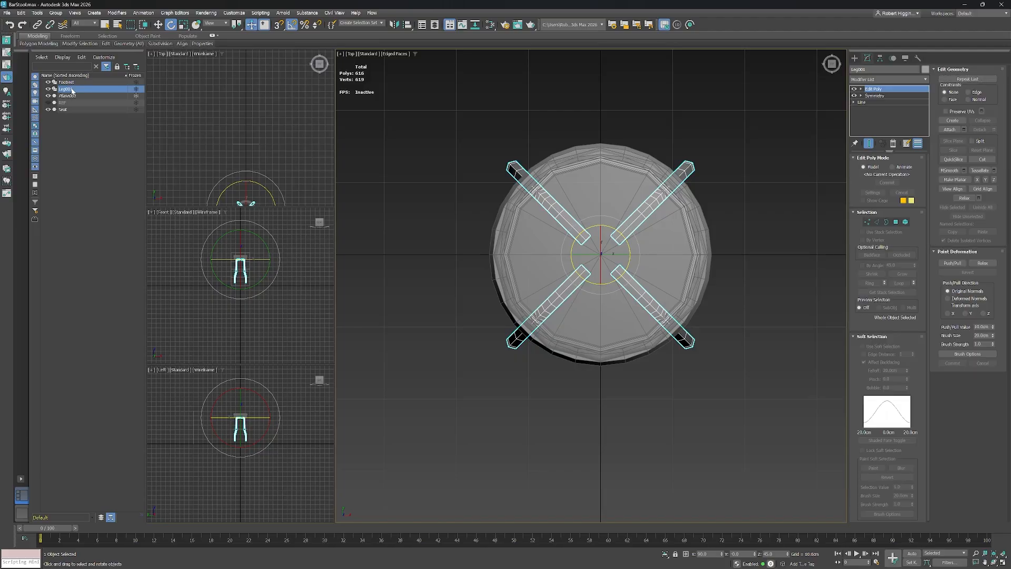
Rename the combined leg object as Legs and deselect it.
click(69, 89)
click(72, 89)
click(105, 180)
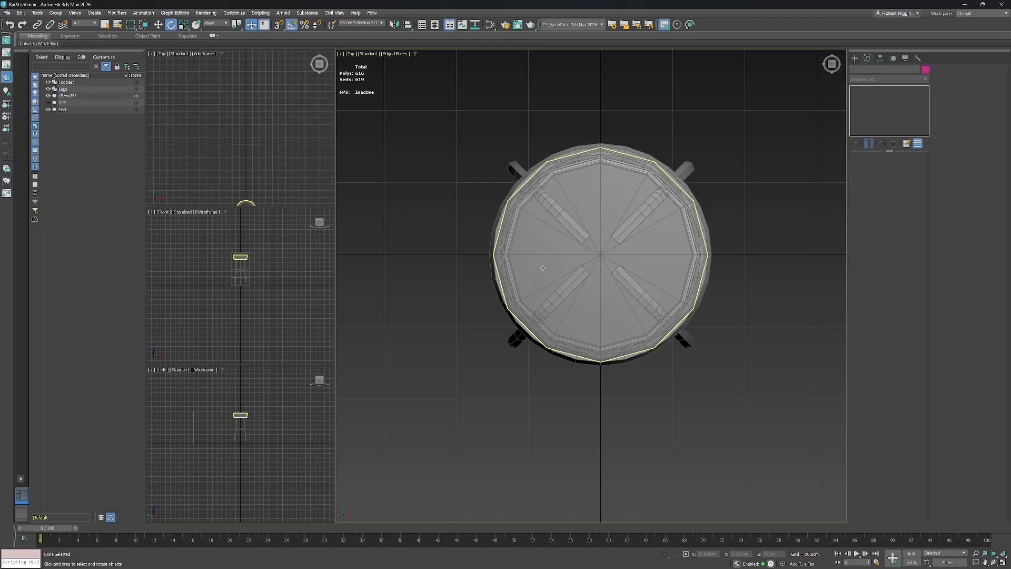
Turn off the see-through display of the Seat object.
click(68, 110)
middle_drag(619, 271, 621, 256)
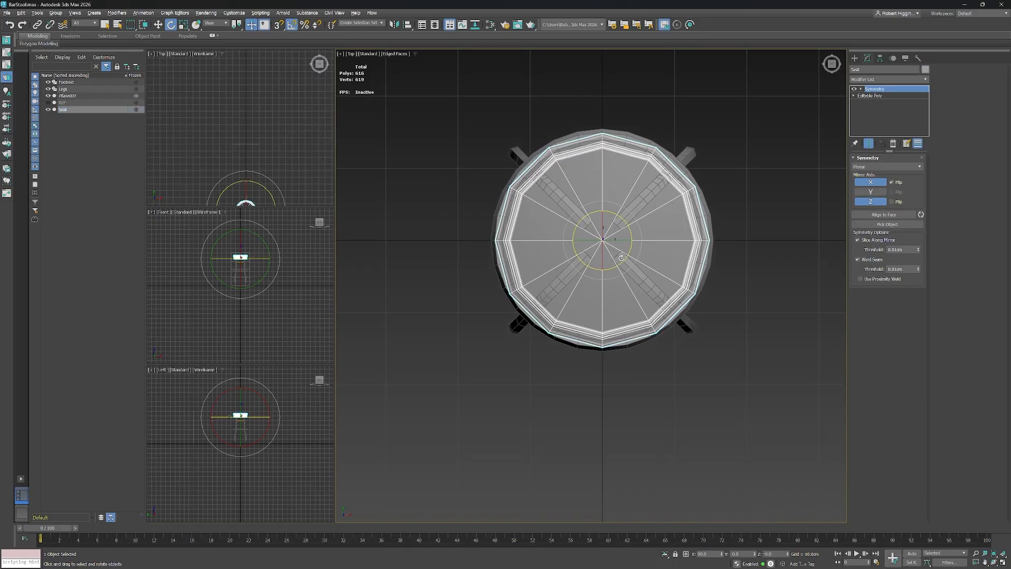
key(alt+x)
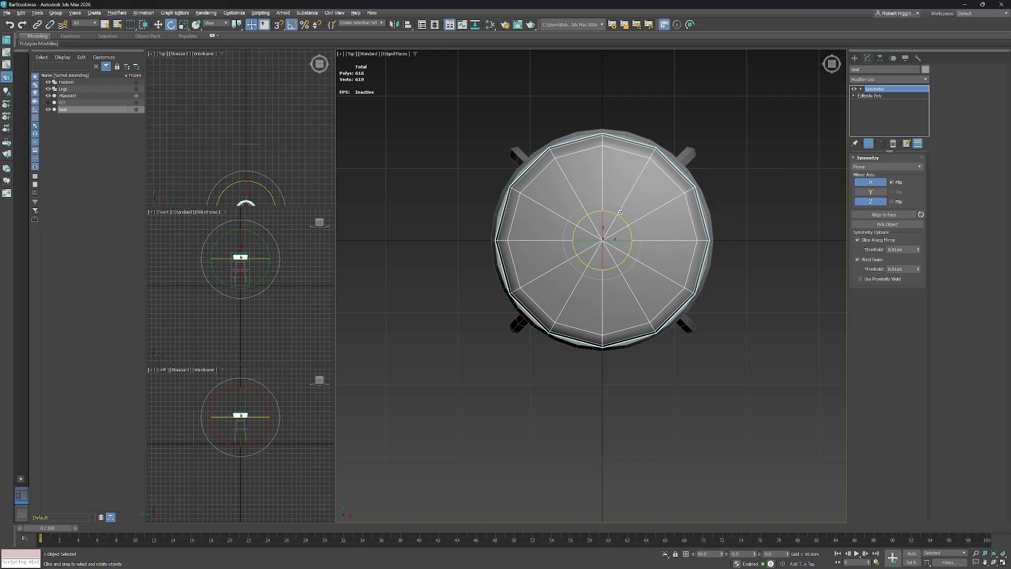
Enter vertex level on the Legs Edit Poly and check the opposing top and bottom vertices of one inner leg end cap.
click(63, 89)
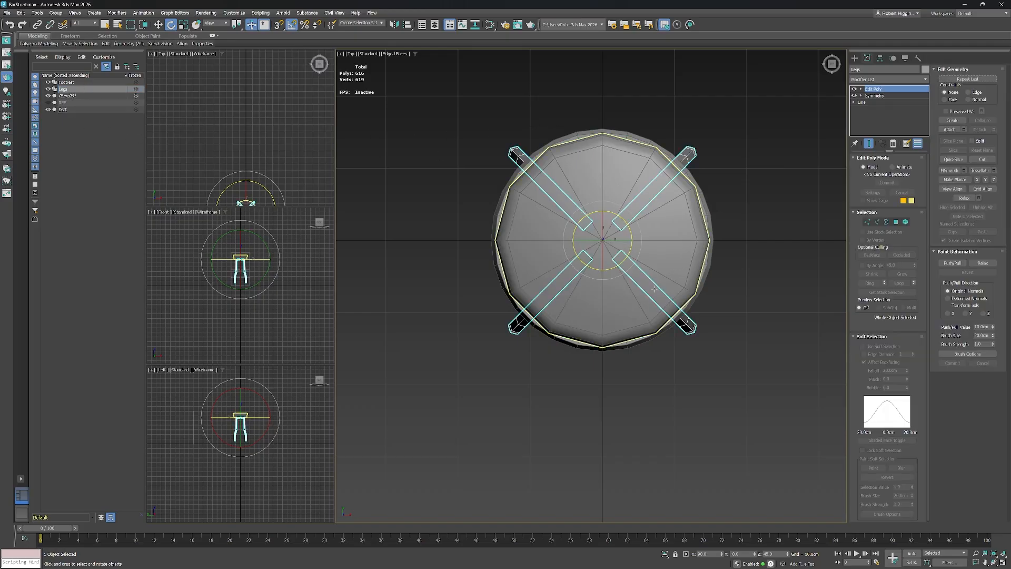
middle_drag(616, 324, 623, 305)
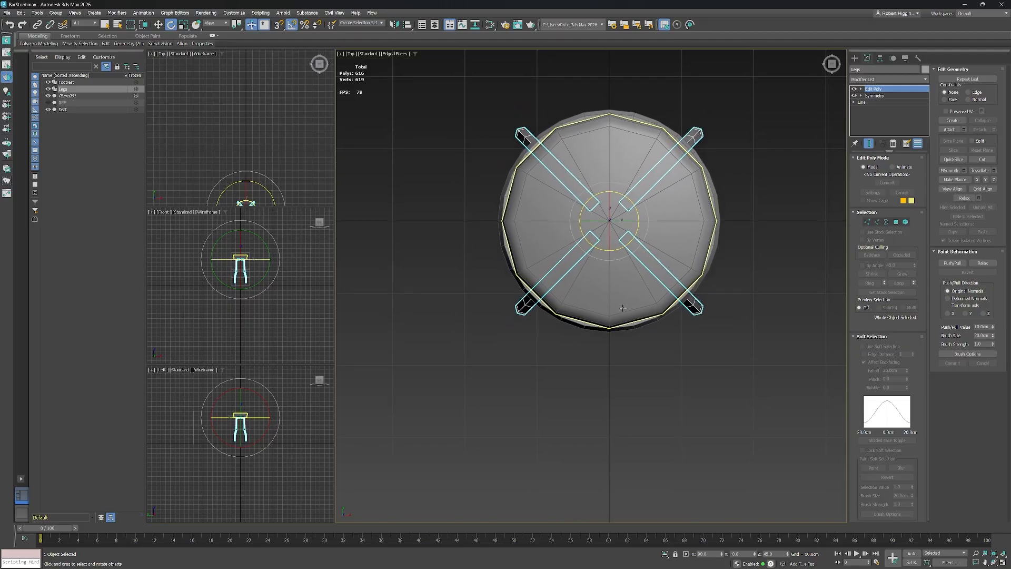
key(p)
scroll(641, 209, down, 8)
middle_drag(647, 215, 653, 326)
scroll(627, 157, up, 5)
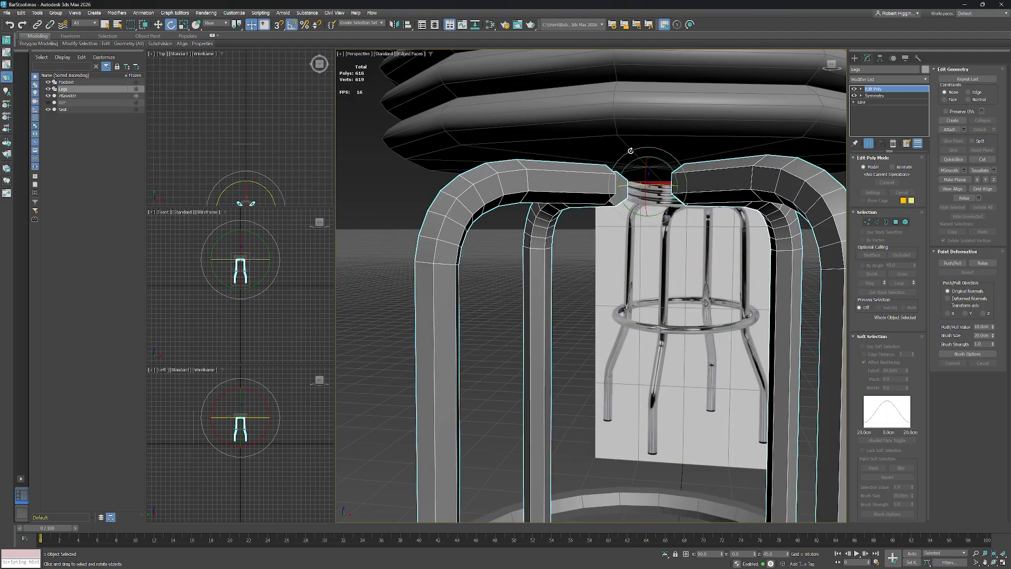
key(q)
alt+middle_drag(656, 213, 652, 206)
mouse_move(652, 206)
middle_down()
mouse_move(636, 207)
mouse_move(647, 209)
middle_up()
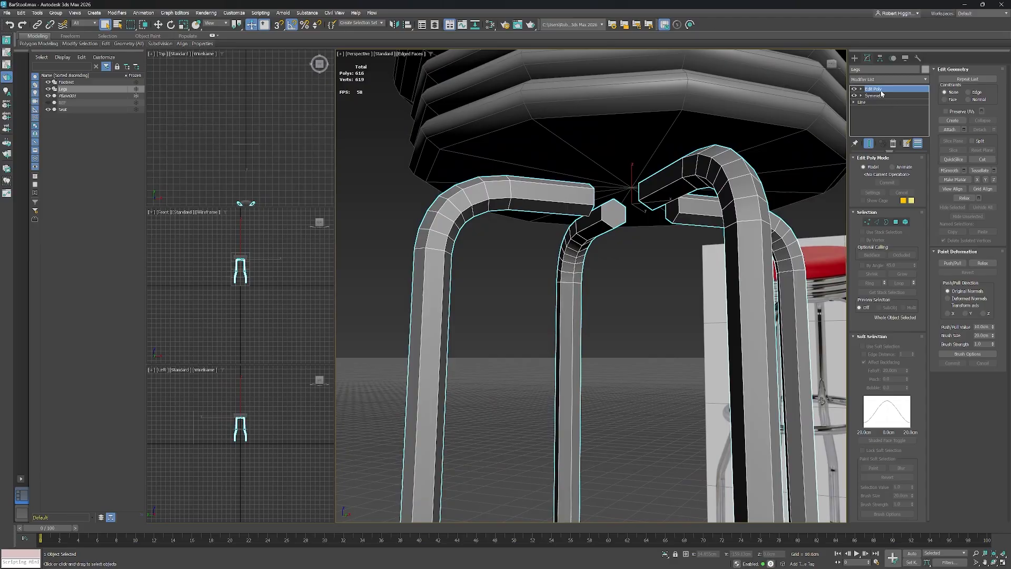
click(868, 222)
scroll(624, 208, up, 5)
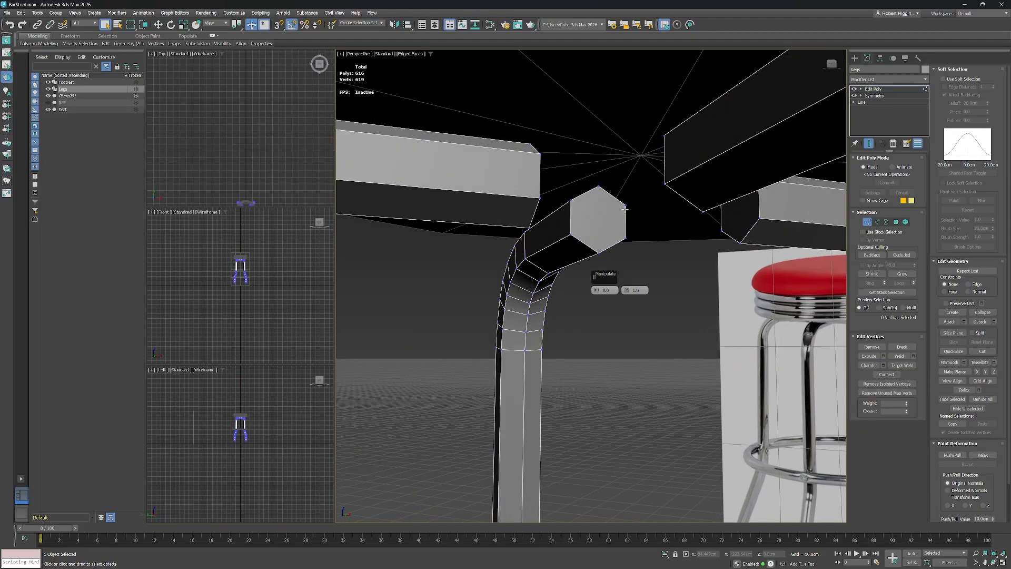
click(598, 186)
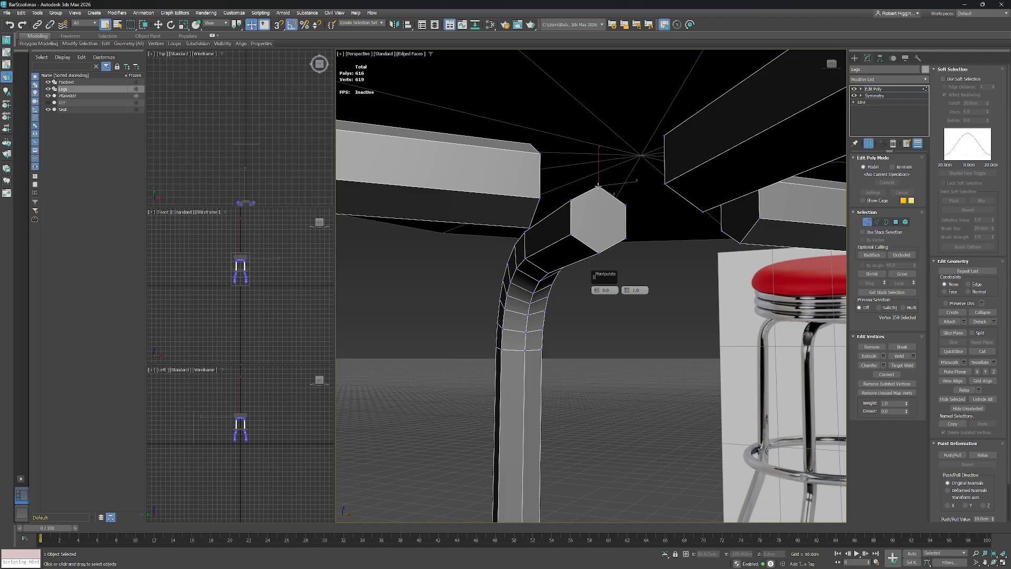
ctrl+click(598, 253)
click(626, 327)
Cut an edge from the top vertex to the bottom vertex of that inner end cap, moving the caddy out of the way.
click(982, 352)
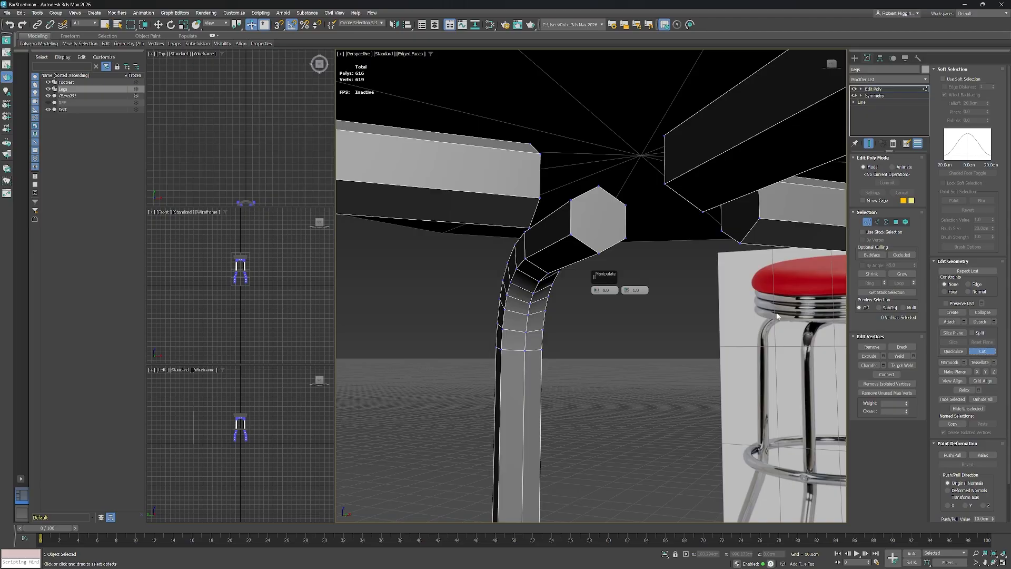
click(598, 187)
click(599, 253)
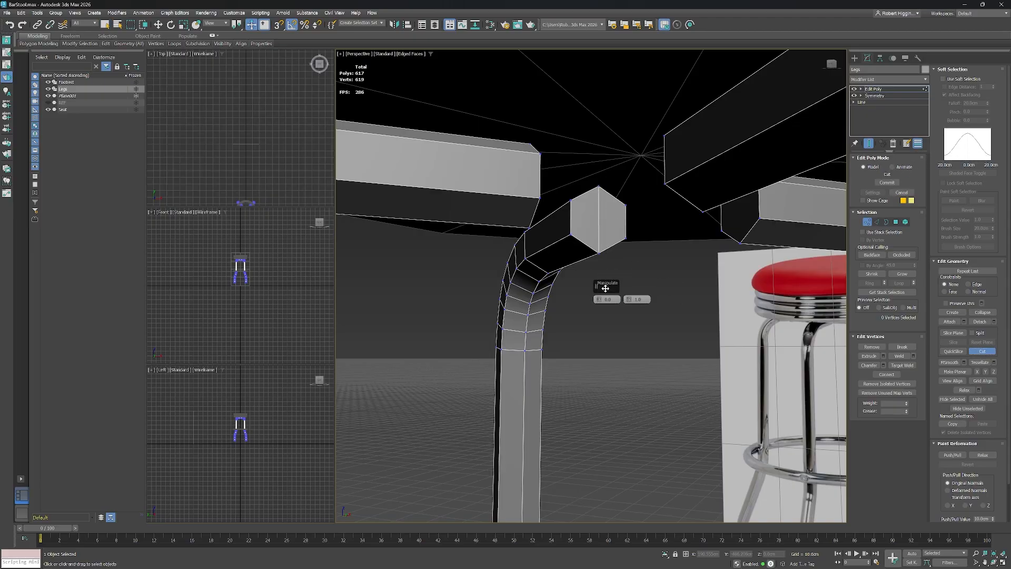
drag(606, 285, 377, 485)
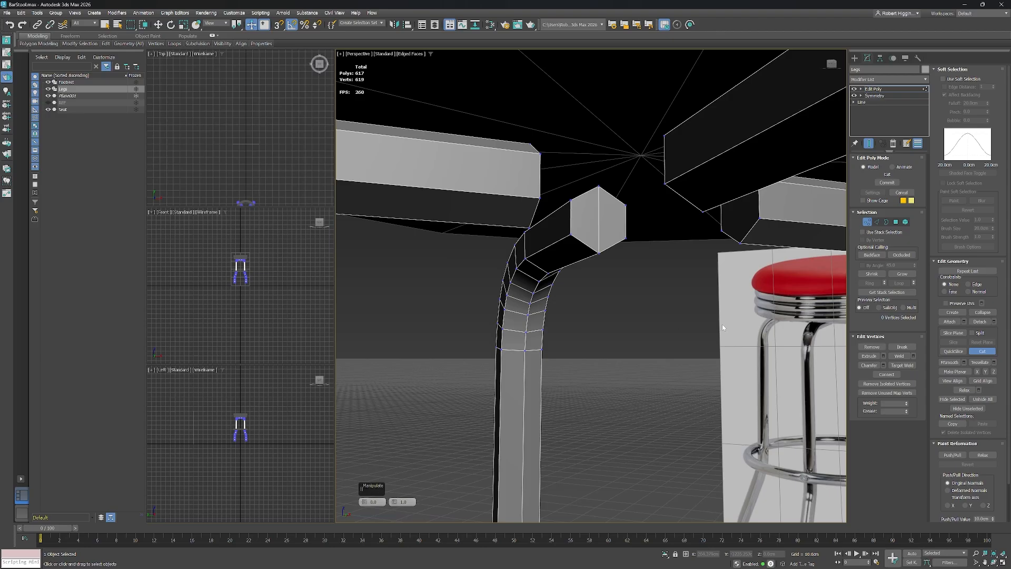
Cut the same top-to-bottom edge across the inner end caps of the other three legs beneath the seat.
alt+drag(679, 274, 731, 244)
alt+middle_drag(732, 244, 733, 238)
click(614, 257)
click(615, 310)
right_click(614, 310)
alt+middle_drag(616, 310, 676, 297)
click(604, 268)
click(603, 321)
right_click(638, 294)
click(622, 304)
click(622, 353)
Cut an edge between opposite vertices across the floor-end cap of each of the four legs.
alt+middle_drag(623, 350, 643, 189)
scroll(644, 334, down, 6)
scroll(650, 182, up, 5)
click(509, 226)
click(509, 264)
right_click(509, 264)
alt+middle_drag(514, 264, 618, 267)
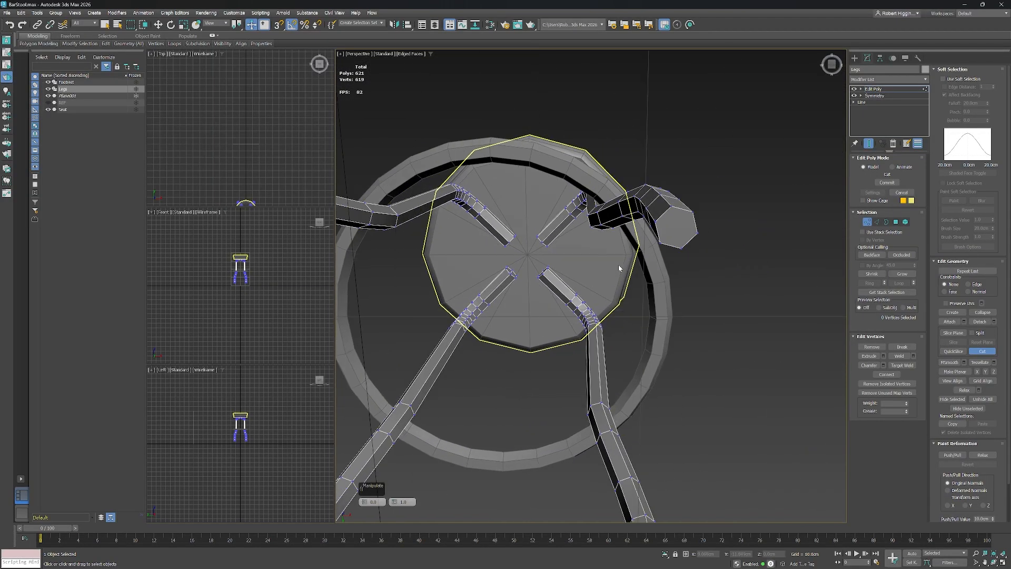
click(672, 207)
click(681, 248)
alt+middle_drag(592, 368, 639, 306)
click(451, 258)
click(457, 295)
alt+middle_drag(463, 294, 532, 287)
click(583, 241)
click(575, 274)
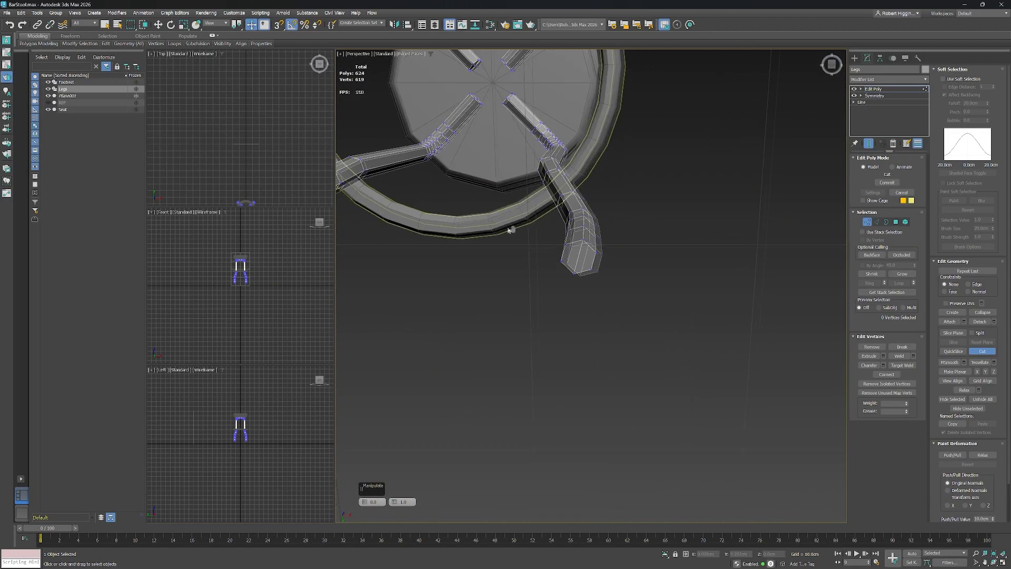
alt+middle_drag(509, 228, 628, 230)
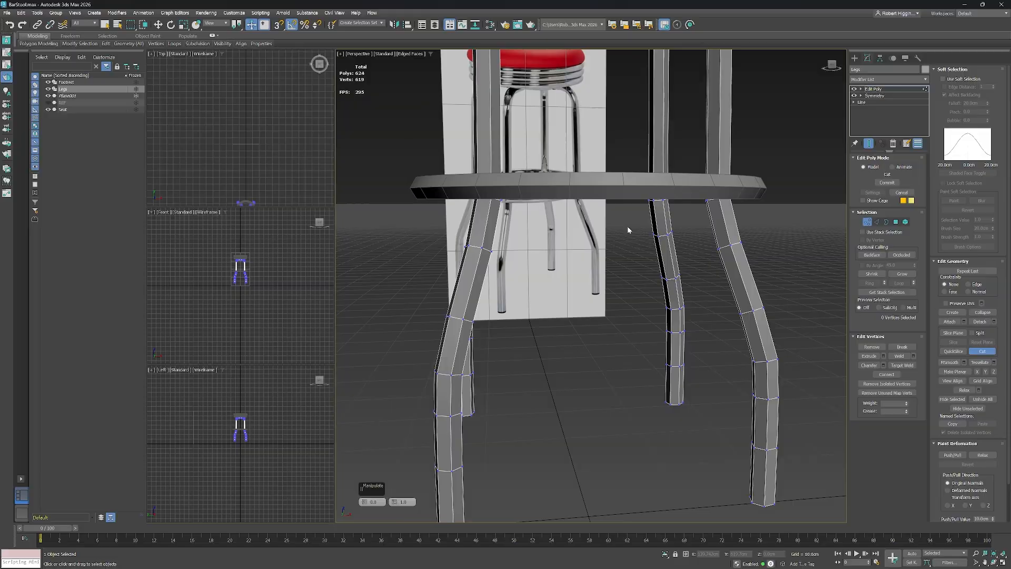
At edge level, keep only the four floor-end cut edges selected and remove them from the leg caps.
scroll(629, 226, down, 5)
alt+middle_drag(641, 175, 657, 257)
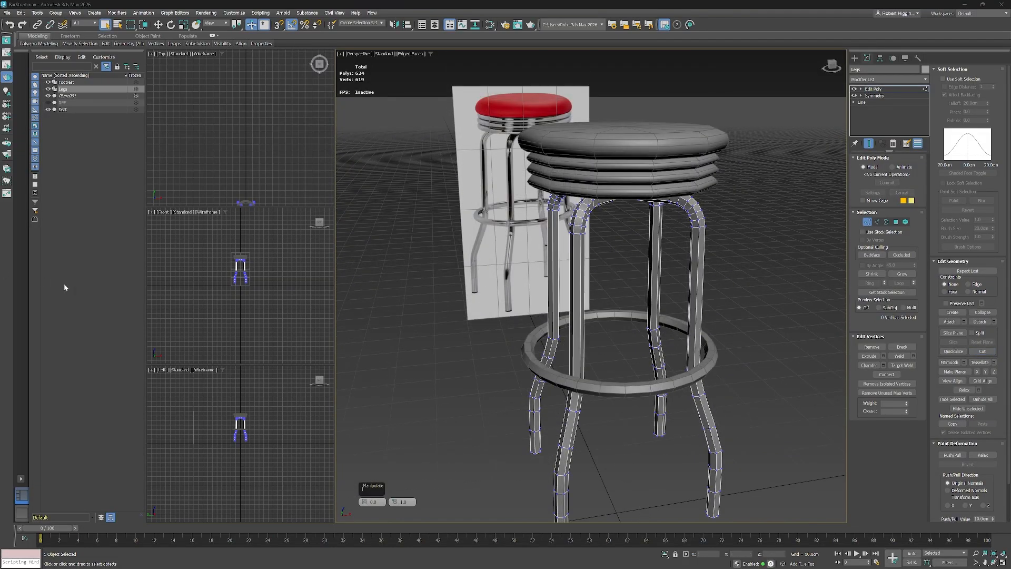
alt+middle_drag(678, 463, 645, 324)
scroll(509, 227, up, 3)
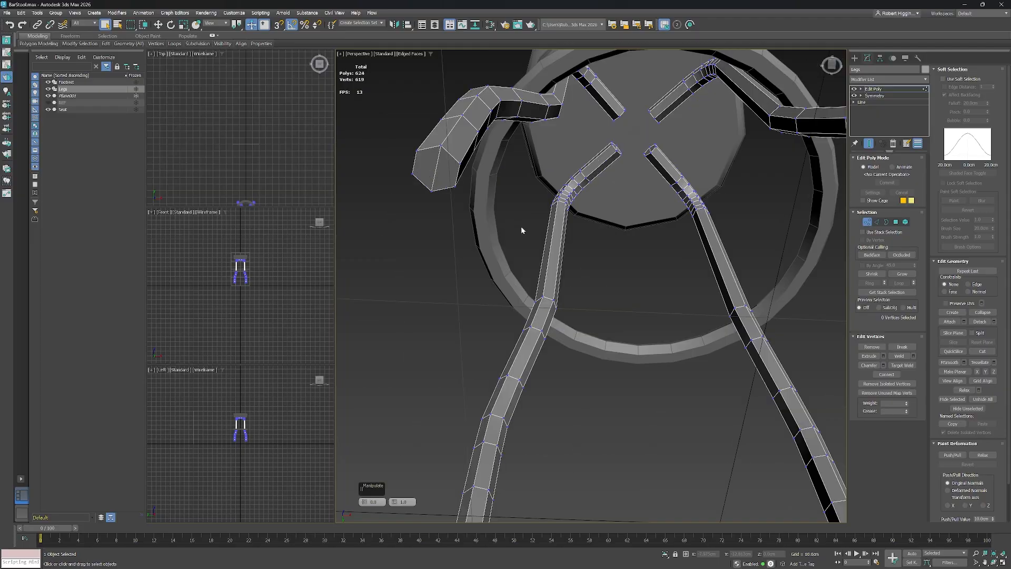
click(877, 223)
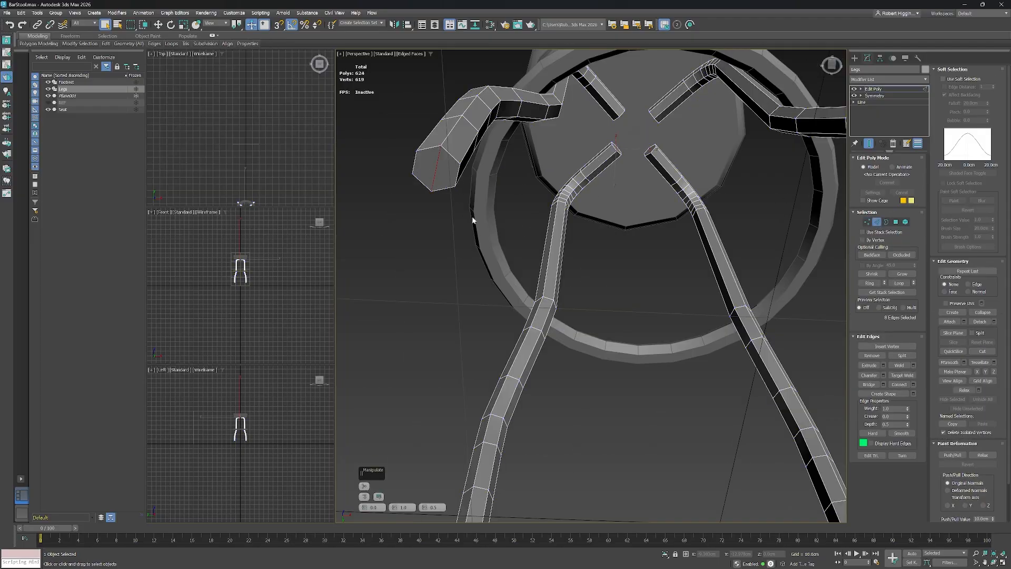
alt+middle_drag(530, 243, 626, 204)
scroll(626, 204, up, 5)
scroll(625, 203, down, 5)
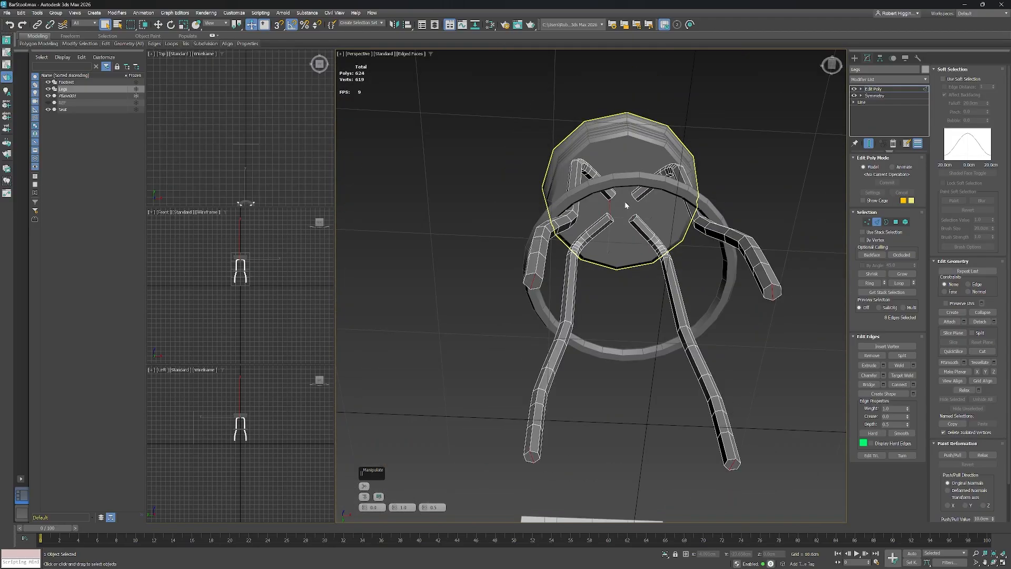
scroll(624, 201, up, 3)
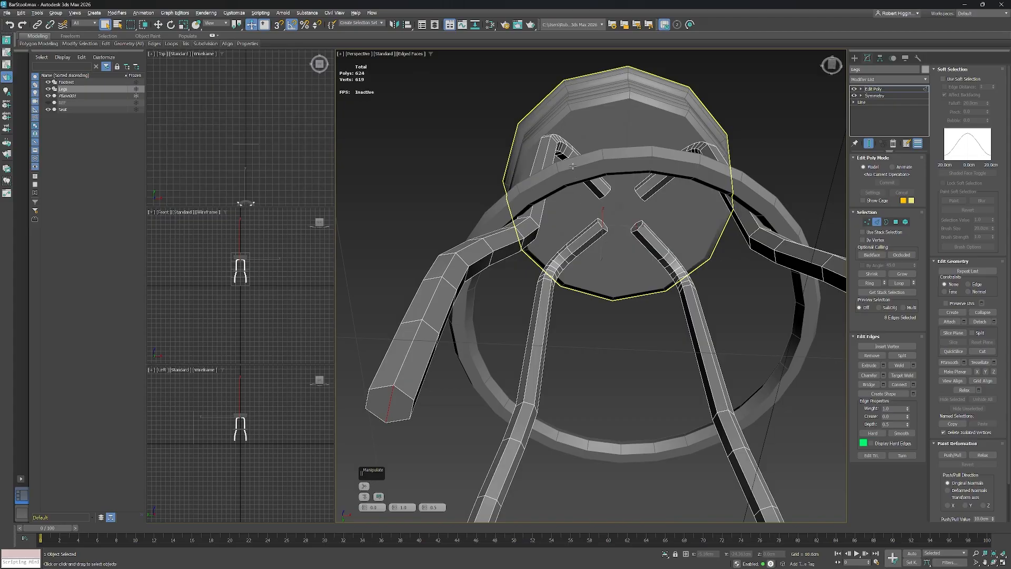
alt+drag(571, 152, 671, 261)
alt+middle_drag(670, 261, 614, 220)
scroll(636, 283, down, 4)
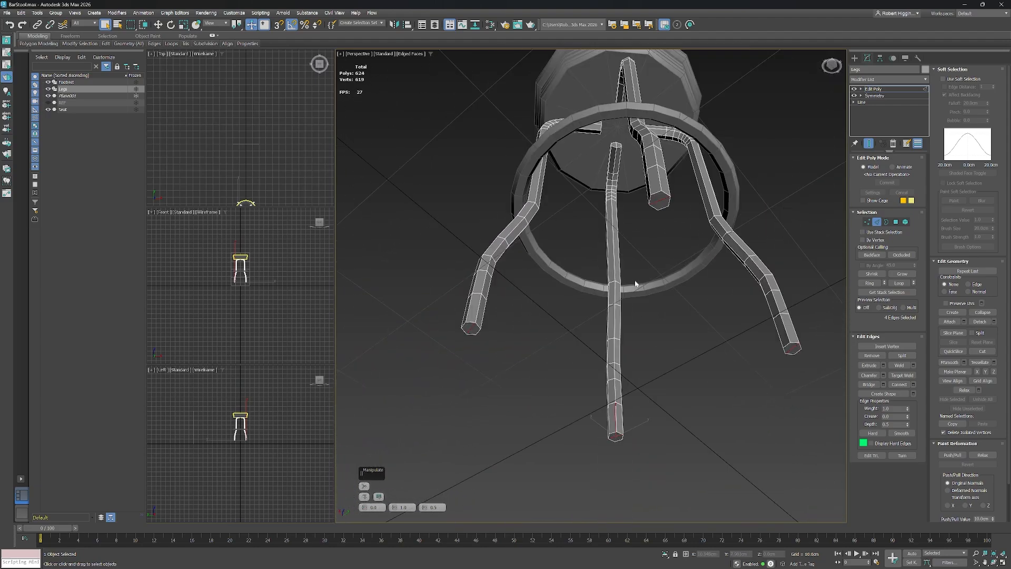
middle_drag(635, 283, 631, 254)
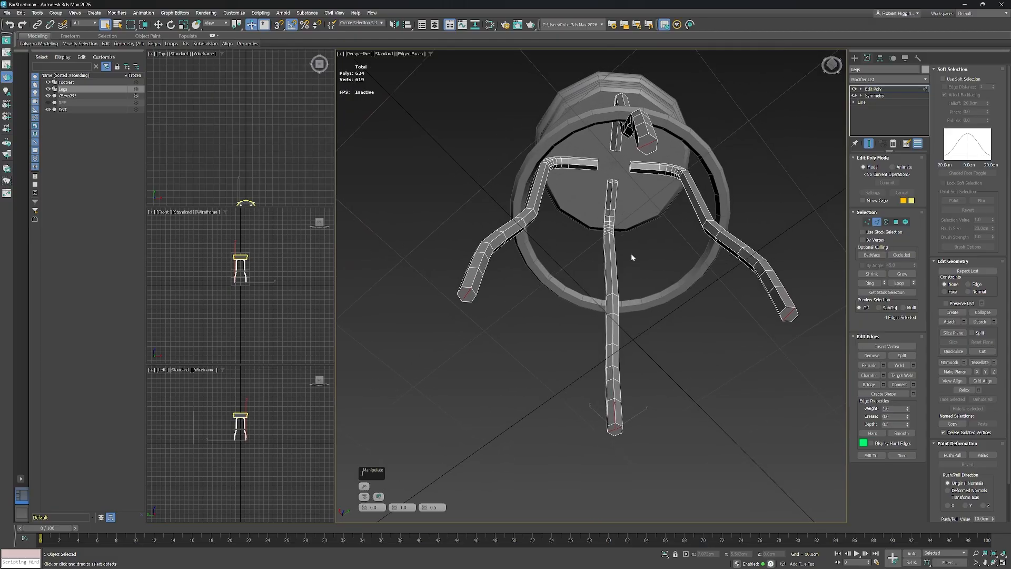
key(BackSpace)
middle_drag(624, 239, 639, 246)
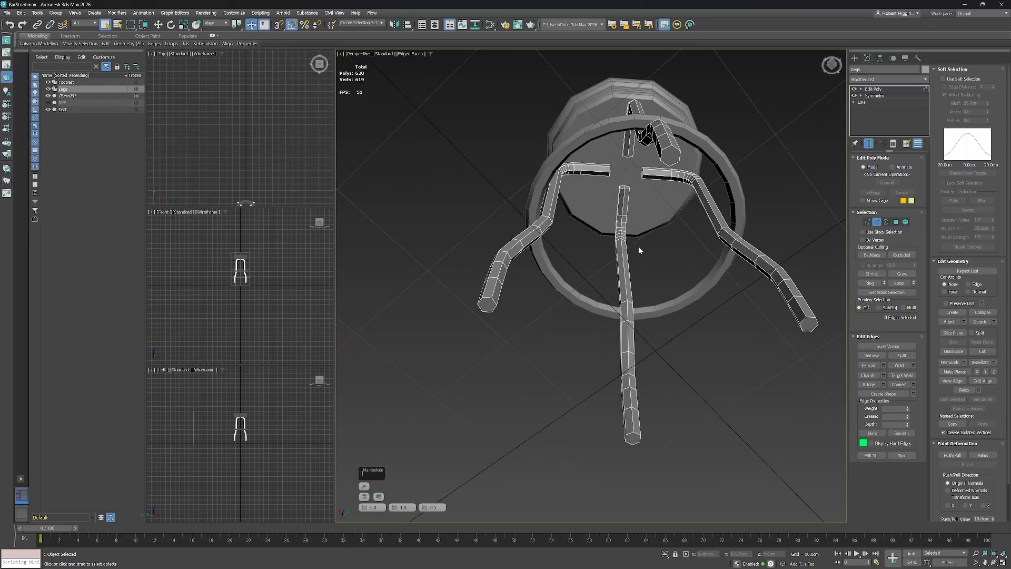
In the front view, select only the bottom rim edges of all four legs, leaving out the vertical edges above them.
key(f)
scroll(671, 304, down, 8)
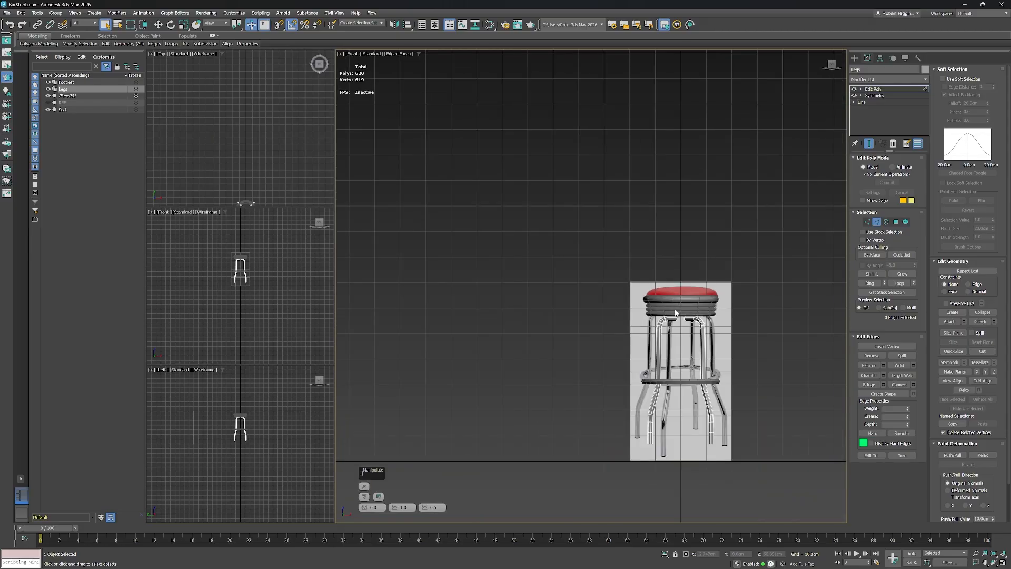
middle_drag(677, 312, 655, 268)
scroll(635, 320, up, 6)
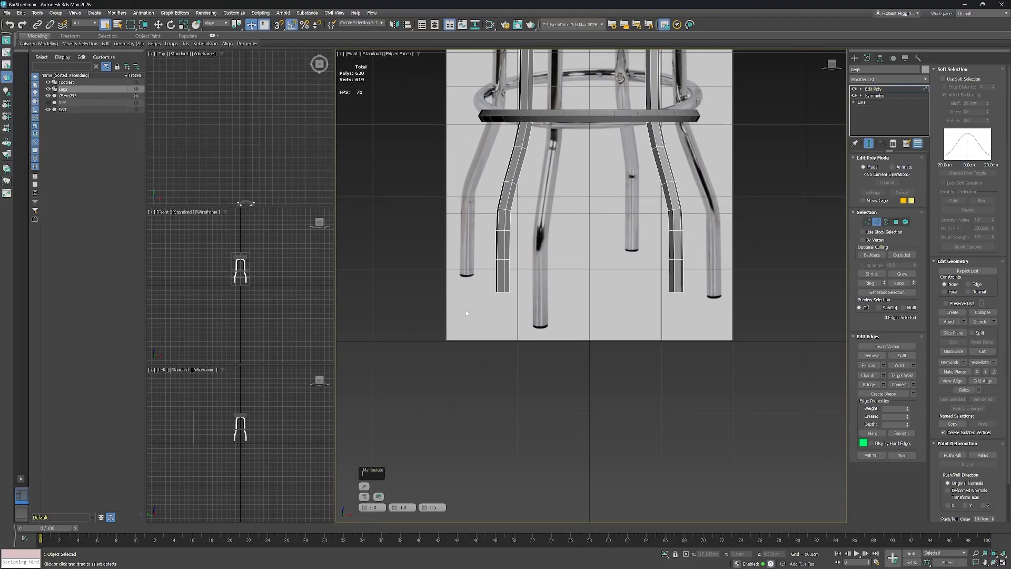
drag(465, 313, 714, 279)
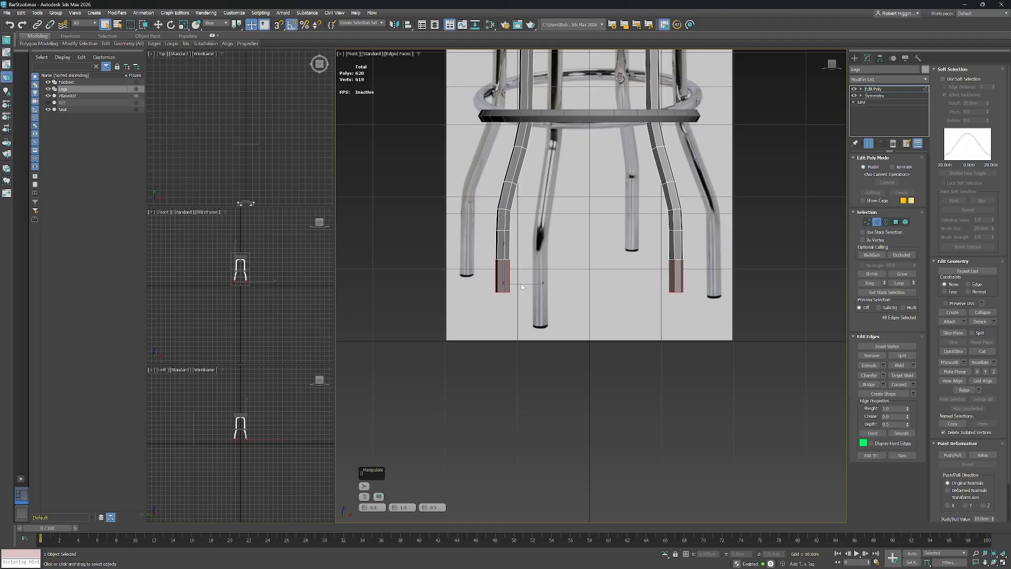
key(p)
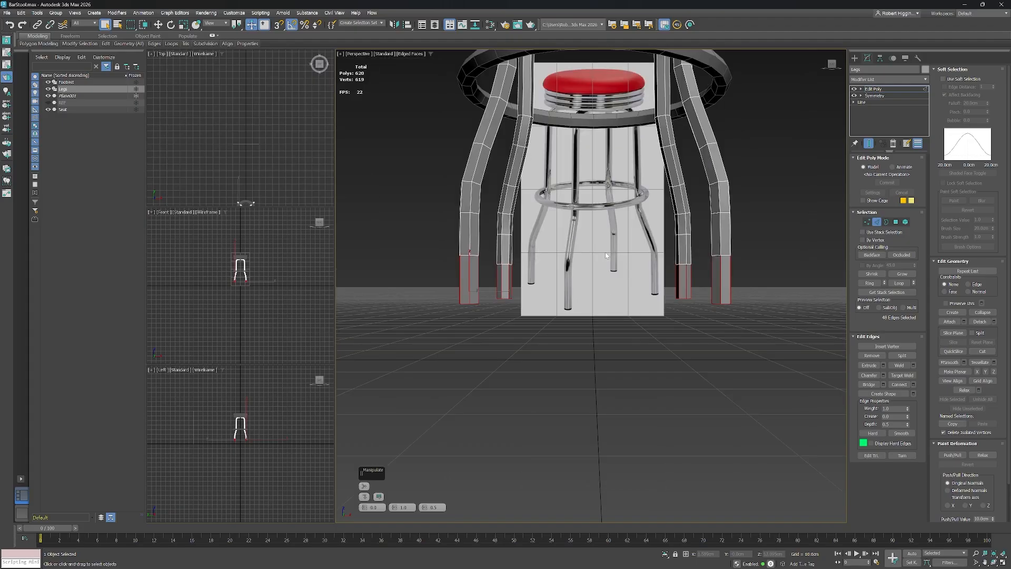
middle_drag(577, 252, 590, 258)
key(f)
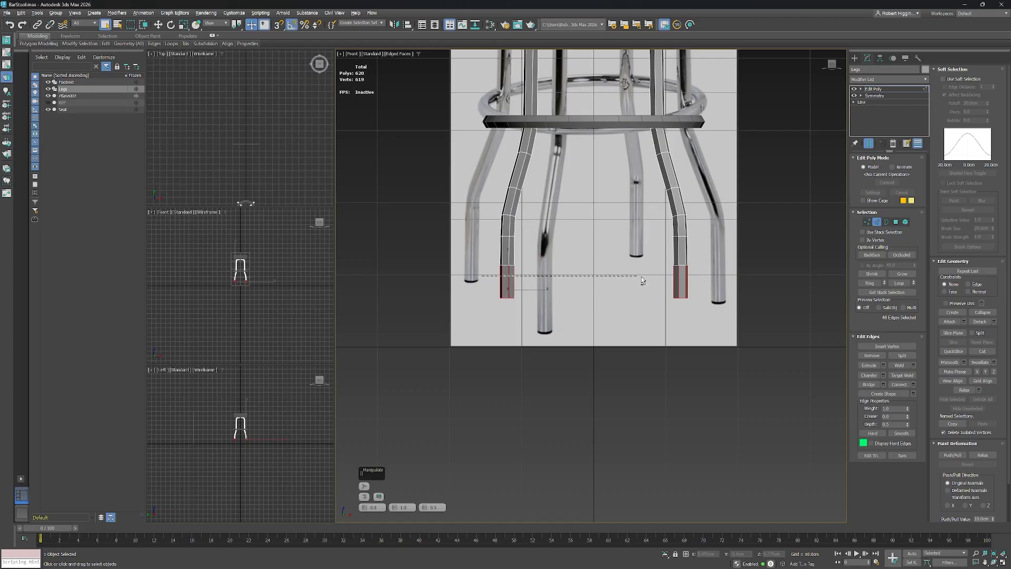
alt+drag(723, 279, 723, 280)
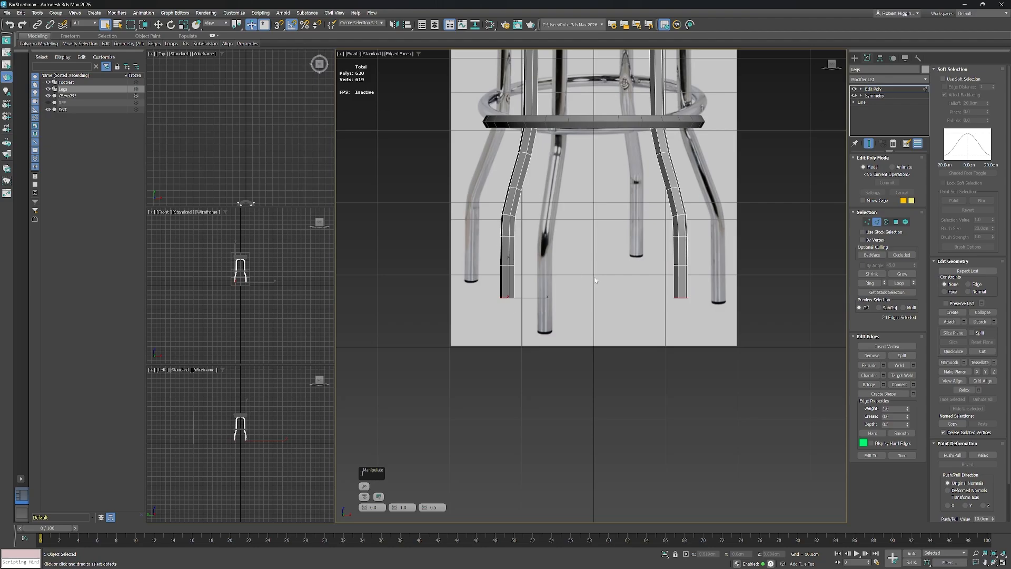
Chamfer the bottom rim edges of the legs by 0.4 cm and return to vertex level.
middle_drag(603, 273, 547, 255)
key(p)
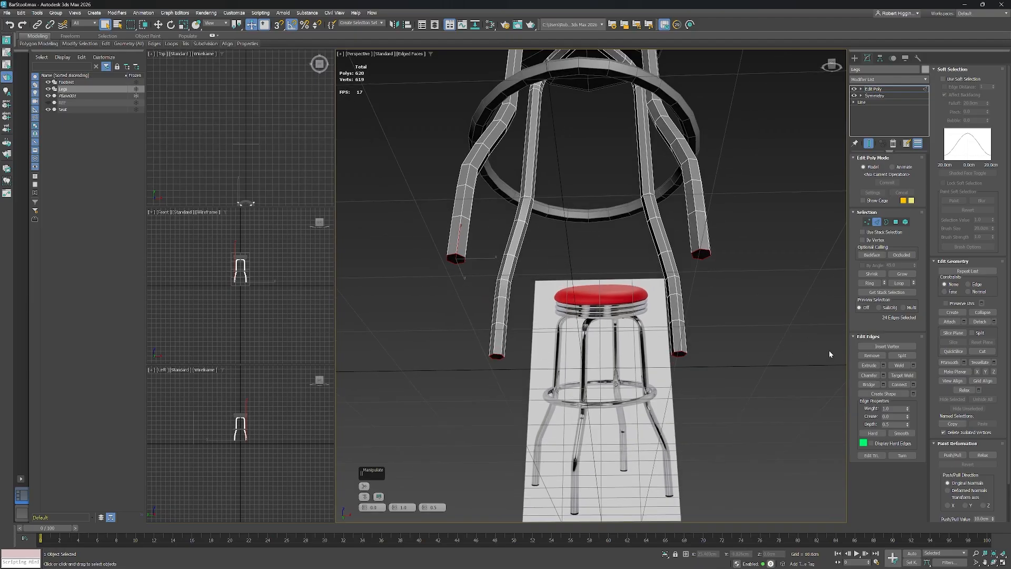
click(882, 375)
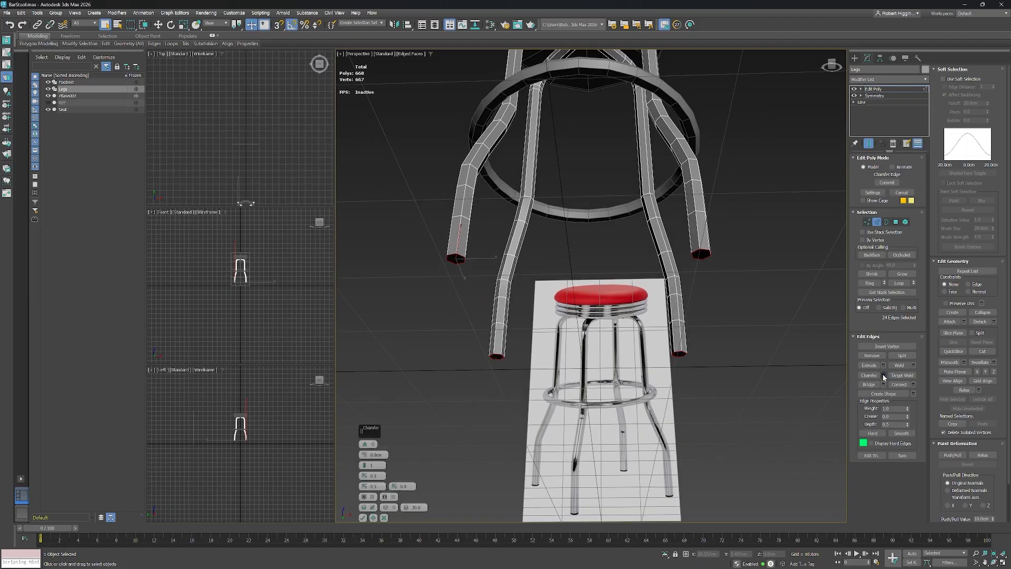
drag(364, 457, 367, 458)
double_click(378, 455)
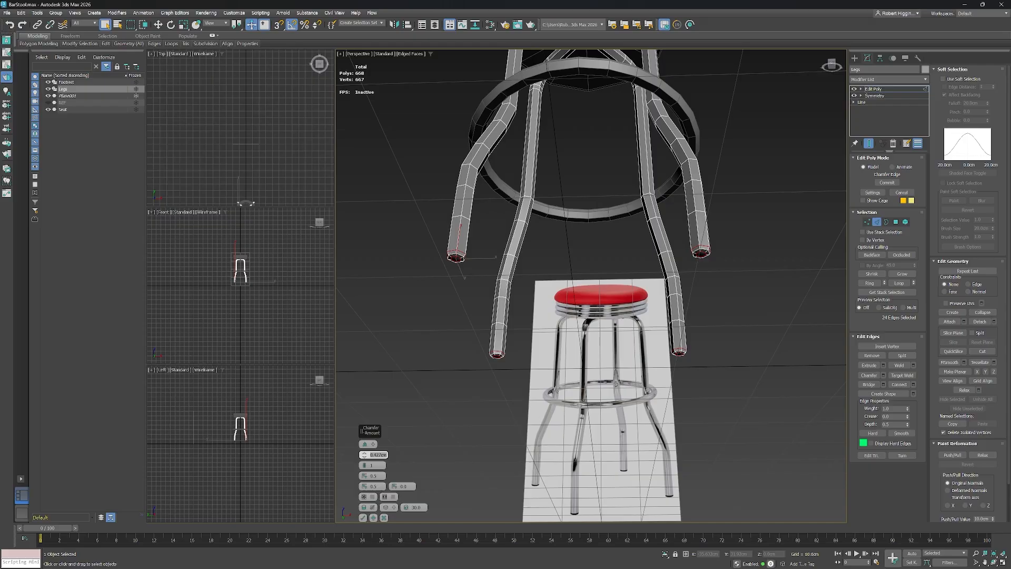
text(0.5cm)
alt+middle_drag(576, 237, 598, 260)
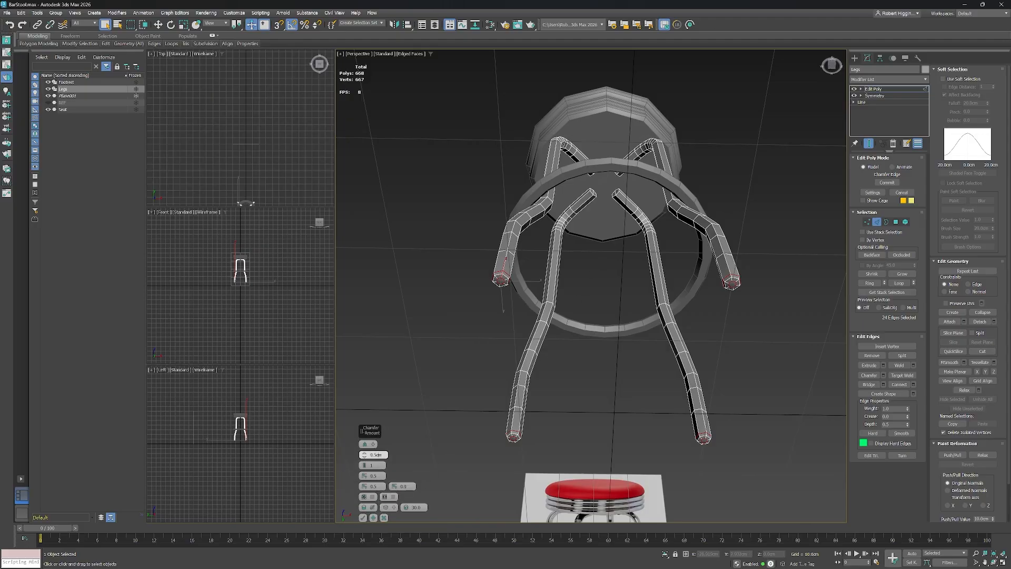
text(0.4)
key(Return)
mouse_move(614, 257)
alt+middle_down()
mouse_move(625, 301)
mouse_move(618, 272)
alt+middle_up()
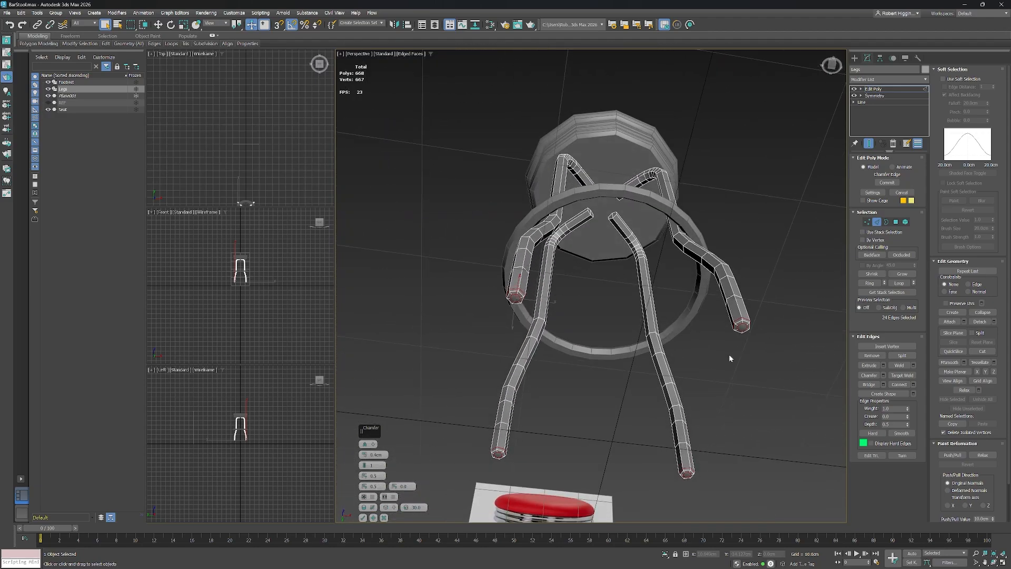
click(363, 519)
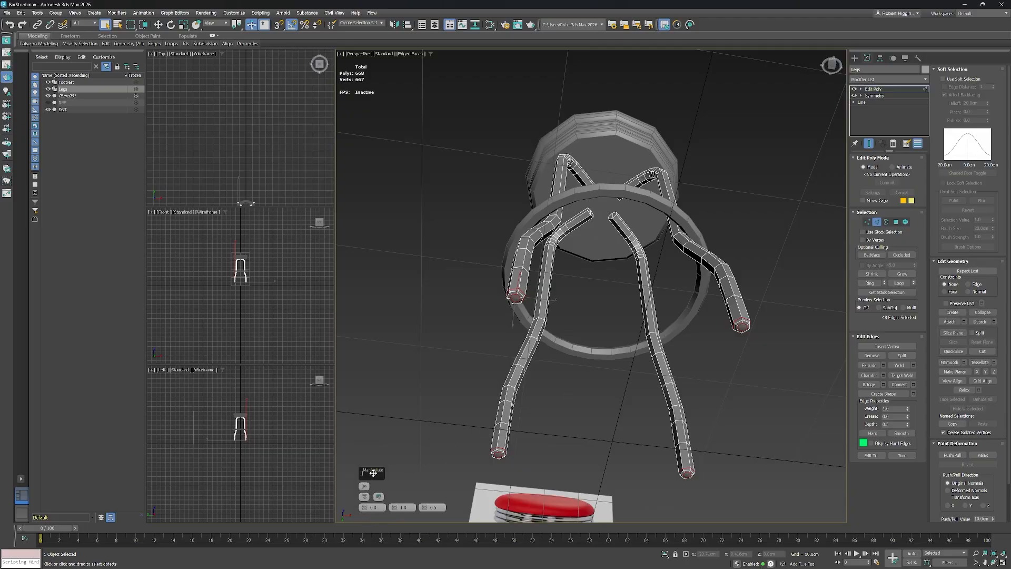
click(867, 221)
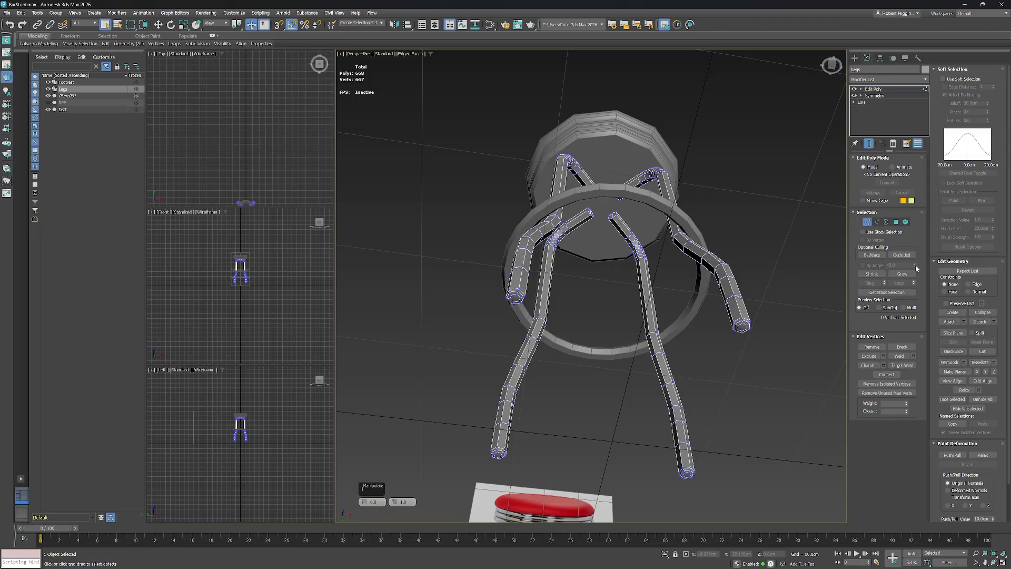
Cut an edge between opposite vertices across the chamfered floor-end cap of the first leg.
click(982, 351)
scroll(526, 345, up, 5)
click(510, 293)
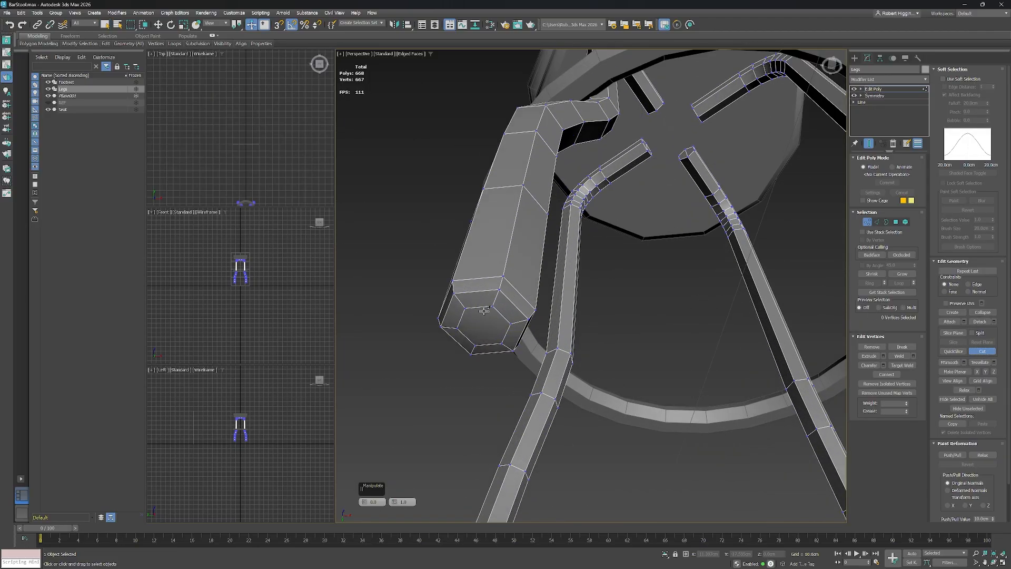
click(477, 346)
Cut the same vertex-to-vertex edge across the floor-end caps of the remaining three legs.
scroll(604, 334, down, 8)
scroll(660, 339, up, 8)
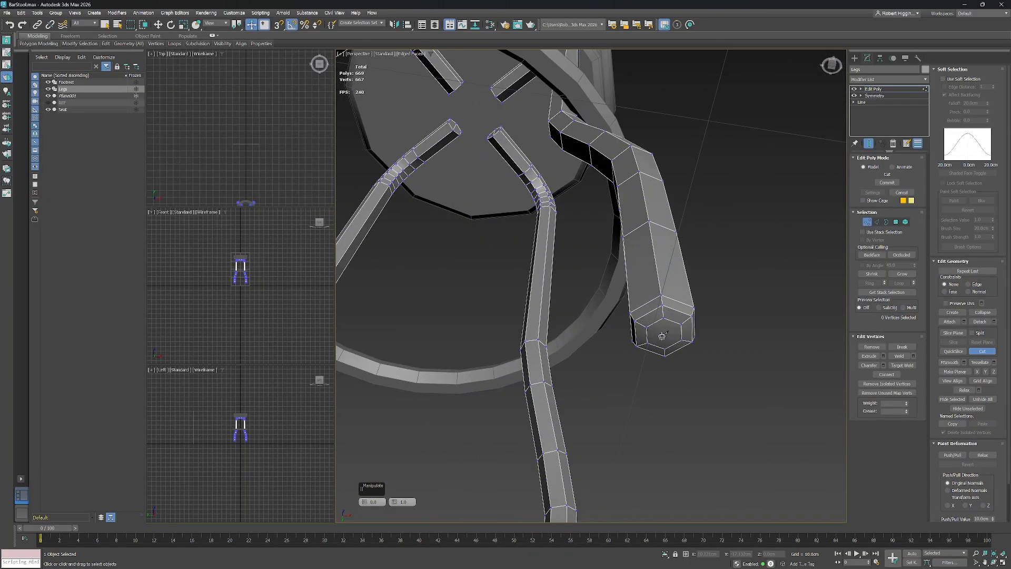
scroll(653, 341, down, 3)
scroll(641, 323, up, 3)
alt+middle_drag(644, 342, 603, 320)
click(640, 321)
click(644, 340)
right_click(645, 340)
scroll(610, 346, down, 5)
scroll(587, 320, up, 5)
click(595, 320)
click(603, 340)
right_click(605, 331)
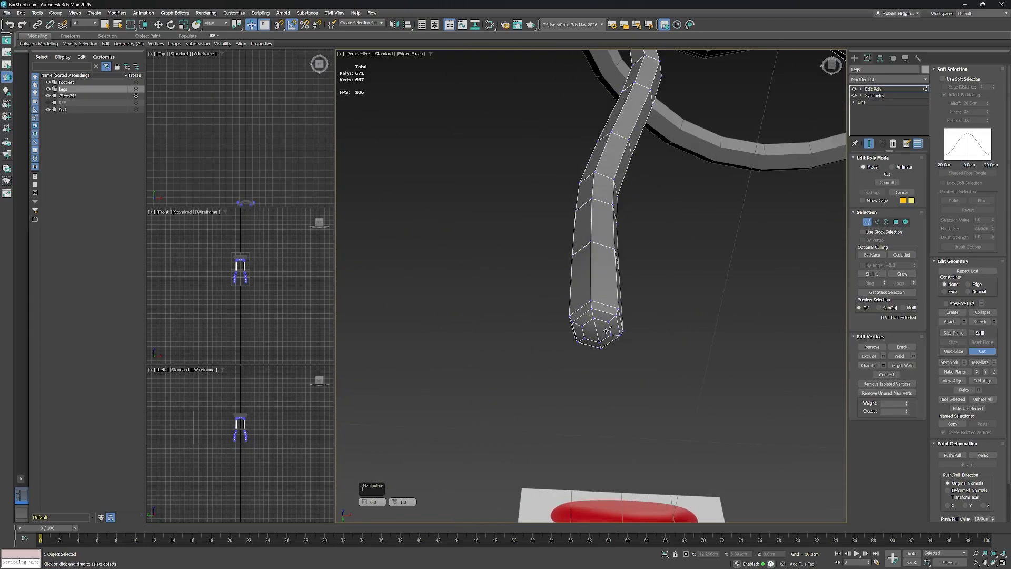
scroll(605, 331, down, 3)
middle_drag(710, 326, 577, 298)
scroll(580, 298, up, 3)
scroll(546, 318, down, 8)
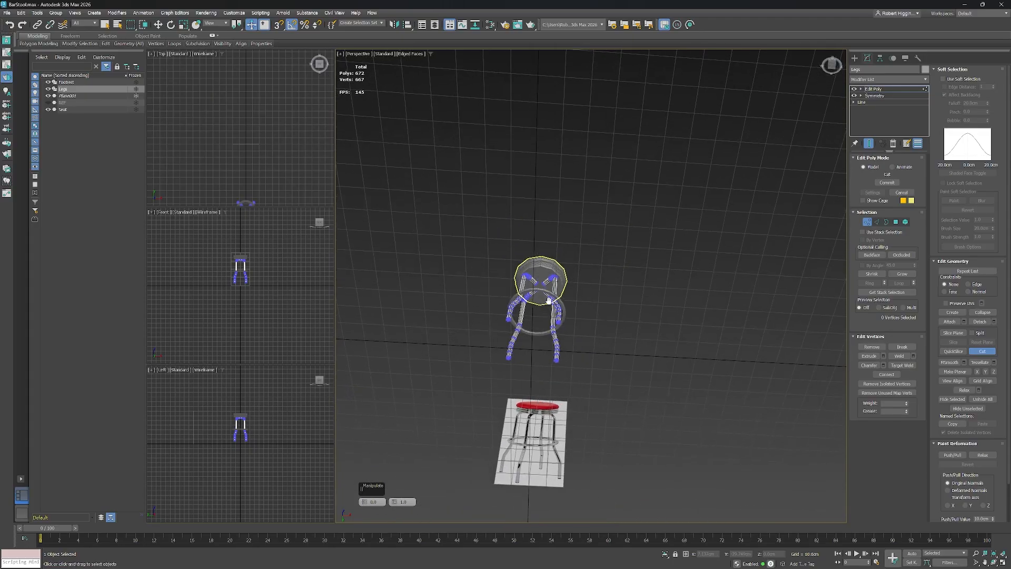
Examine in the front view how the upper ends of the legs meet the underside of the seat.
scroll(602, 337, up, 4)
alt+middle_drag(546, 298, 609, 340)
scroll(603, 337, down, 3)
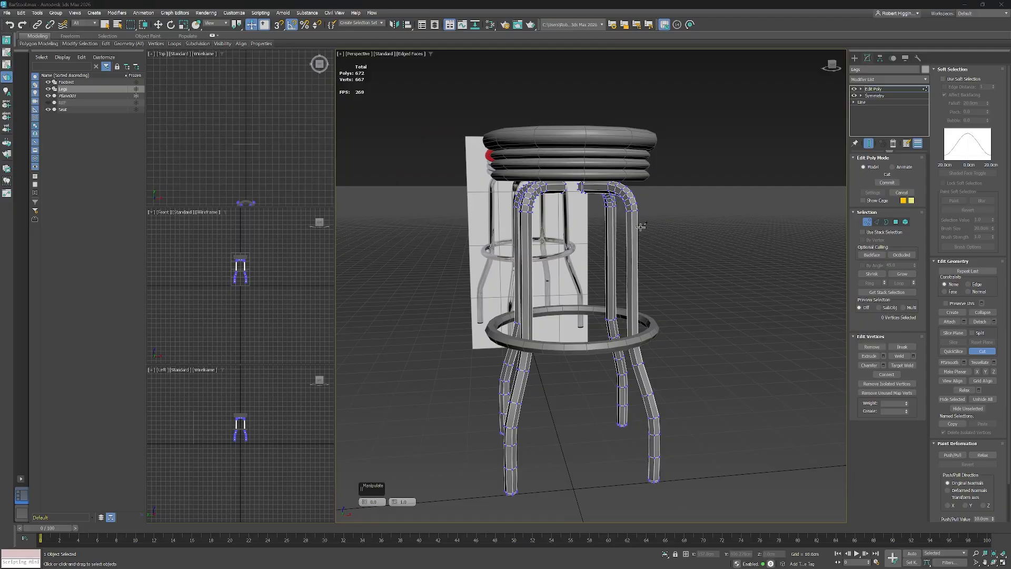
middle_drag(687, 244, 694, 262)
alt+middle_drag(693, 263, 694, 259)
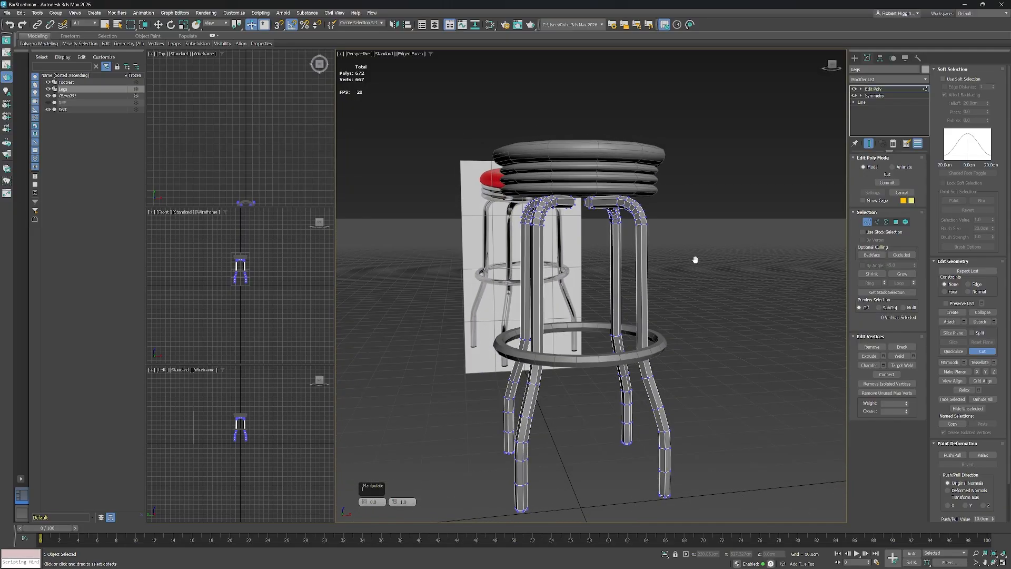
scroll(569, 218, up, 10)
mouse_move(567, 222)
alt+middle_down()
mouse_move(578, 226)
mouse_move(571, 221)
alt+middle_up()
key(f)
middle_drag(553, 89, 557, 290)
scroll(557, 179, up, 8)
middle_drag(593, 93, 580, 149)
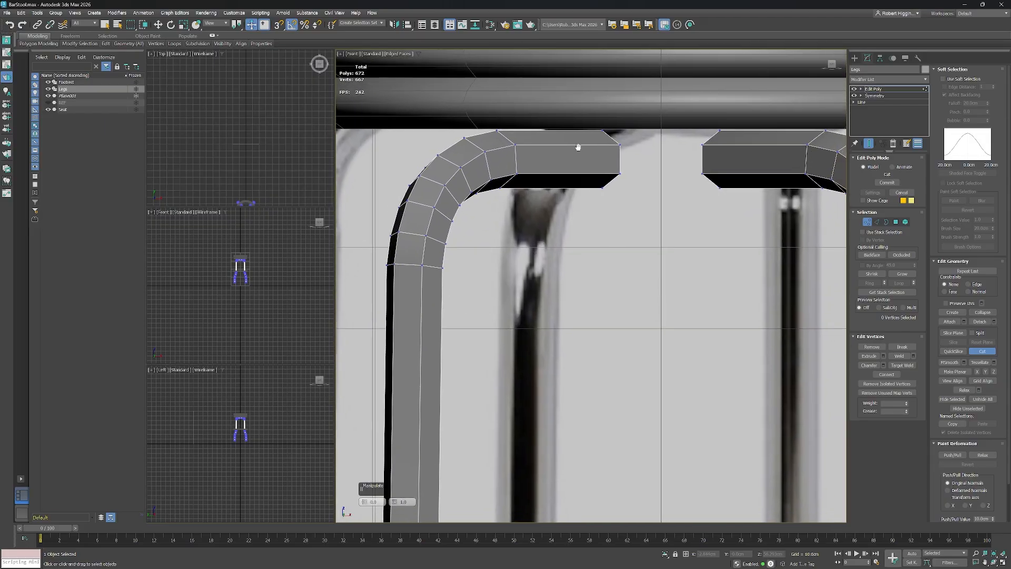
scroll(571, 140, up, 4)
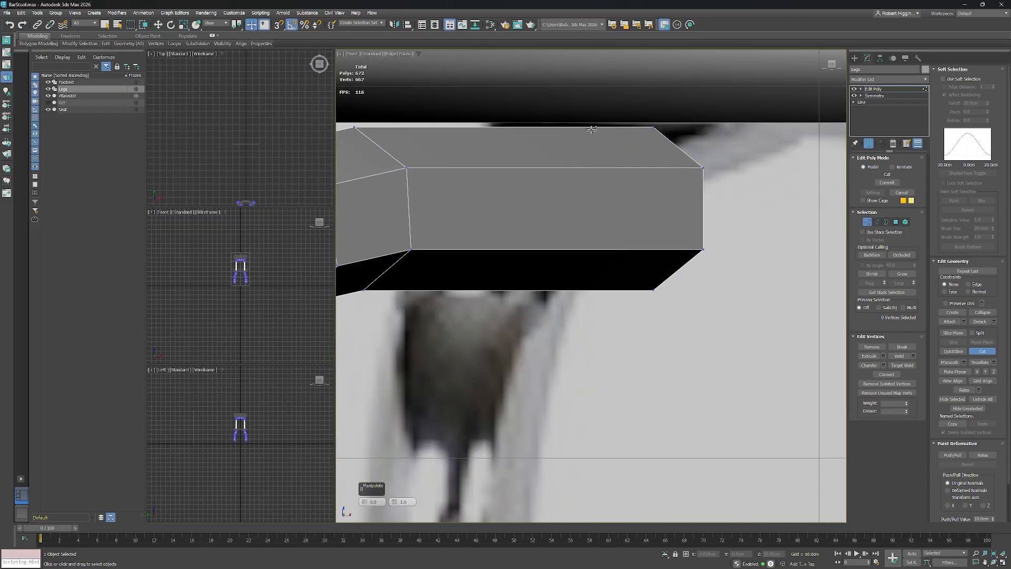
scroll(579, 127, down, 8)
middle_drag(637, 154, 614, 175)
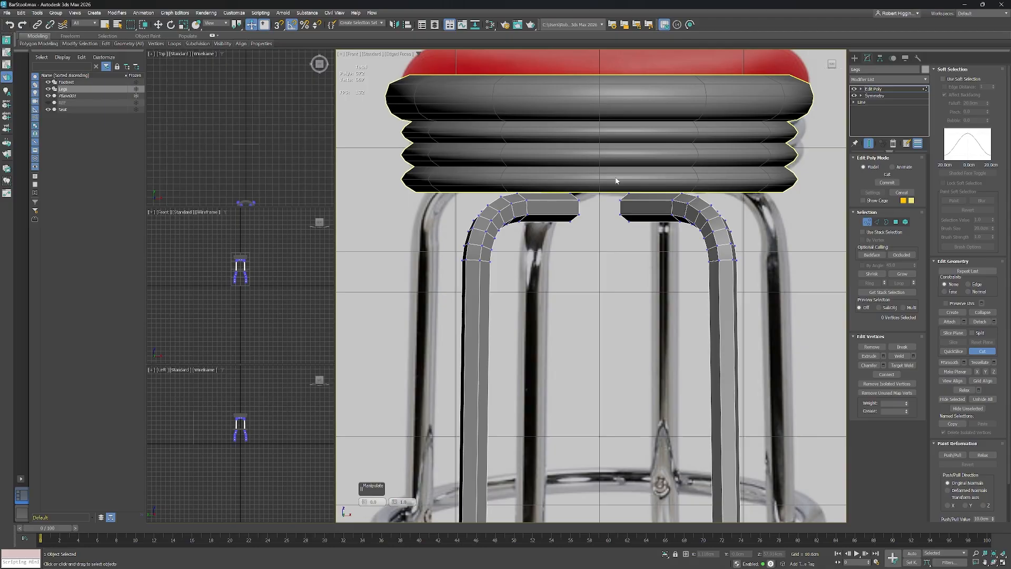
Select the Seat object and move it vertically so its underside rests on the tops of the legs.
click(71, 110)
key(w)
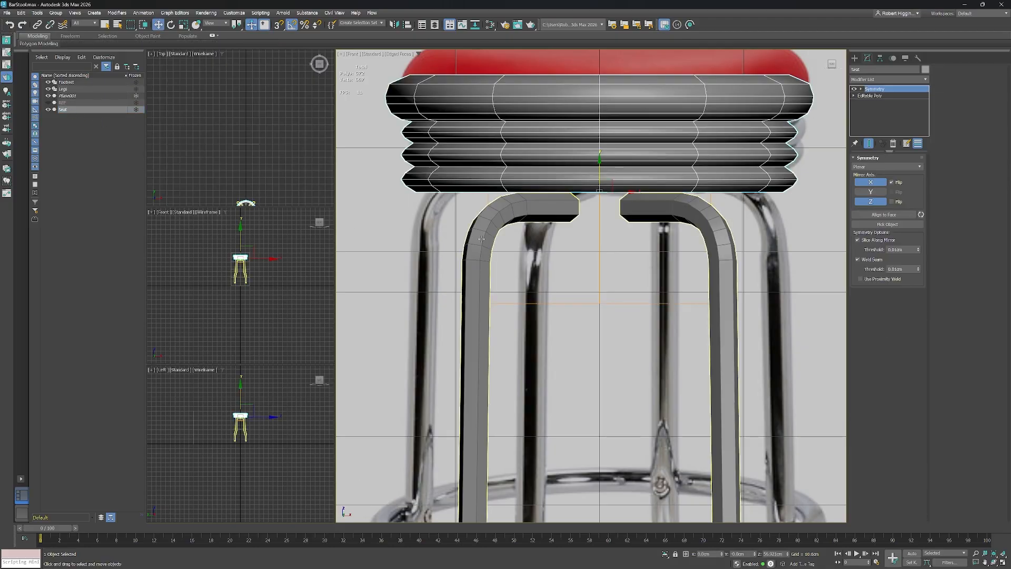
scroll(569, 203, up, 7)
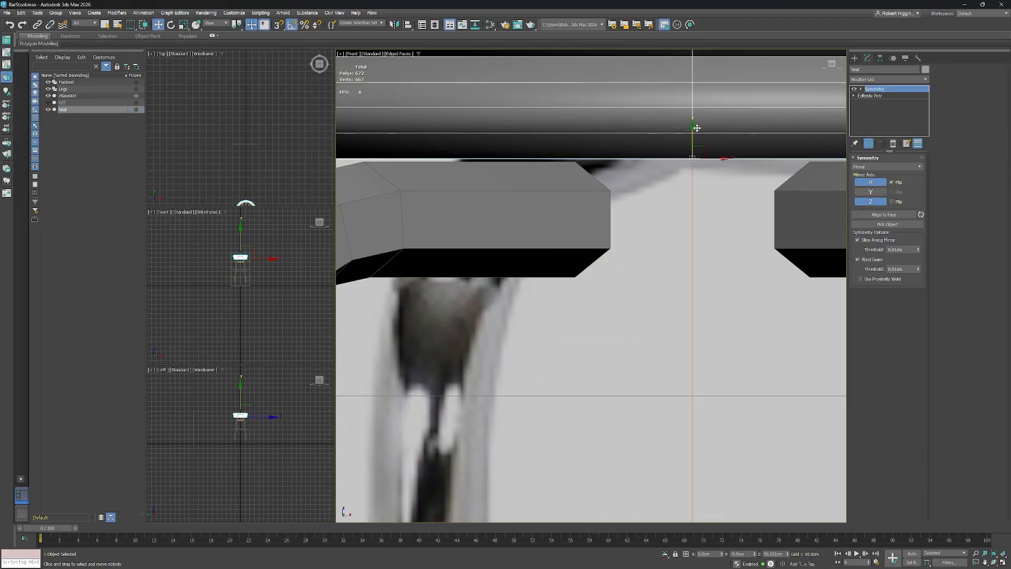
drag(692, 128, 692, 132)
scroll(568, 172, up, 2)
middle_drag(569, 173, 560, 205)
scroll(559, 171, down, 1)
scroll(589, 179, up, 1)
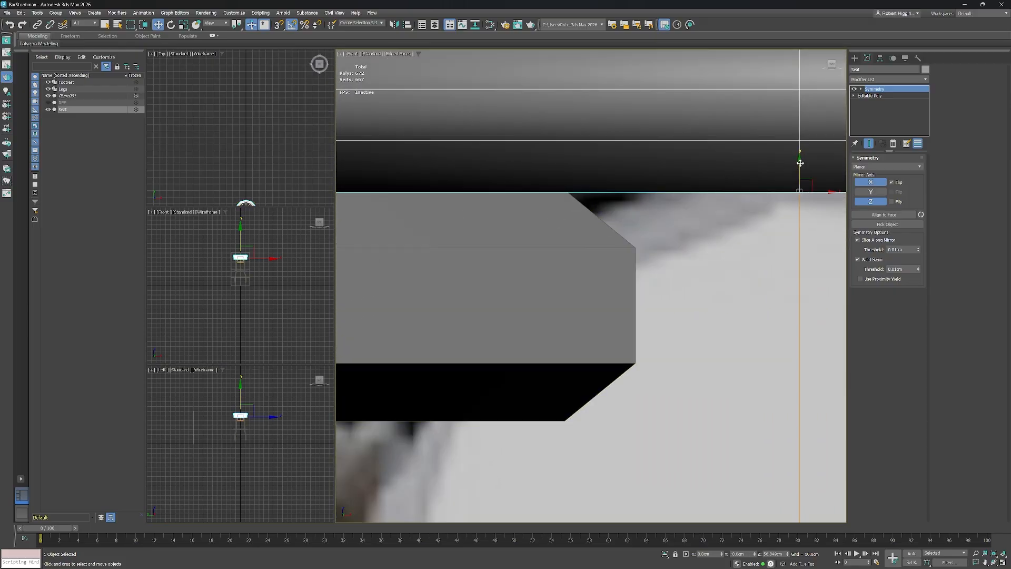
drag(799, 162, 803, 161)
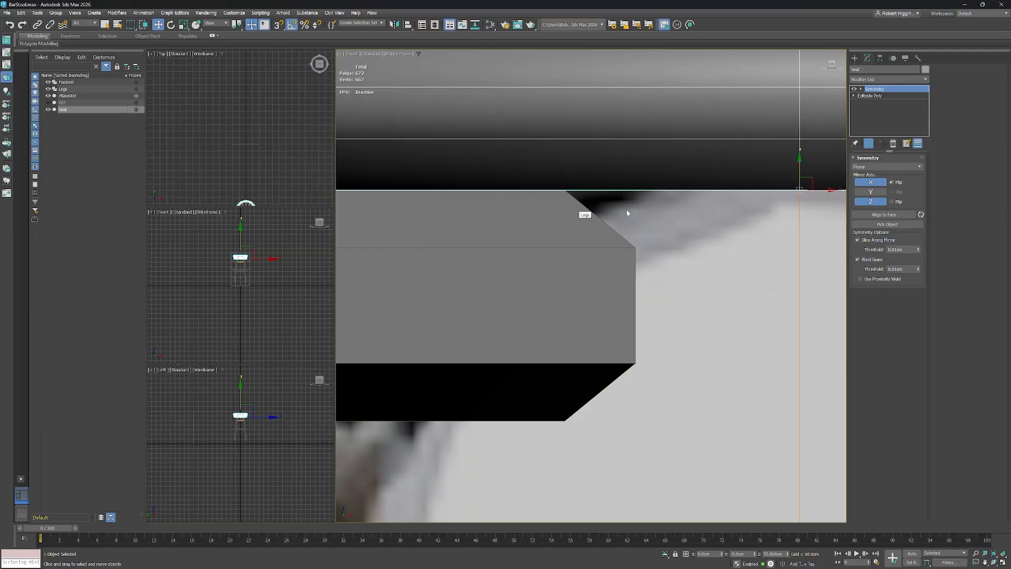
scroll(587, 213, down, 5)
scroll(674, 192, down, 6)
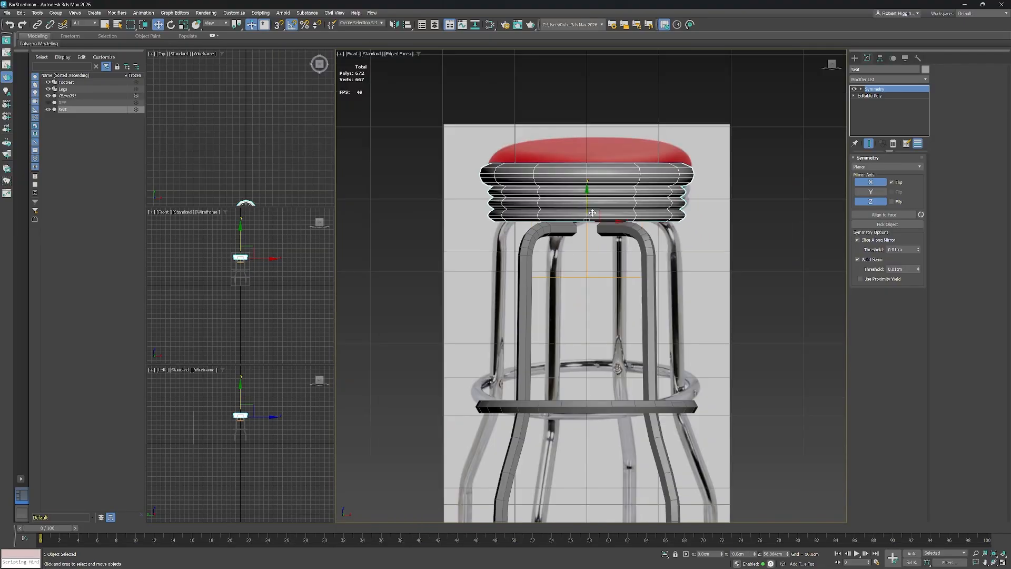
Return to the perspective view and convert the Seat to an Editable Poly, collapsing its Symmetry modifier.
key(p)
scroll(602, 228, up, 2)
alt+middle_drag(603, 227, 596, 255)
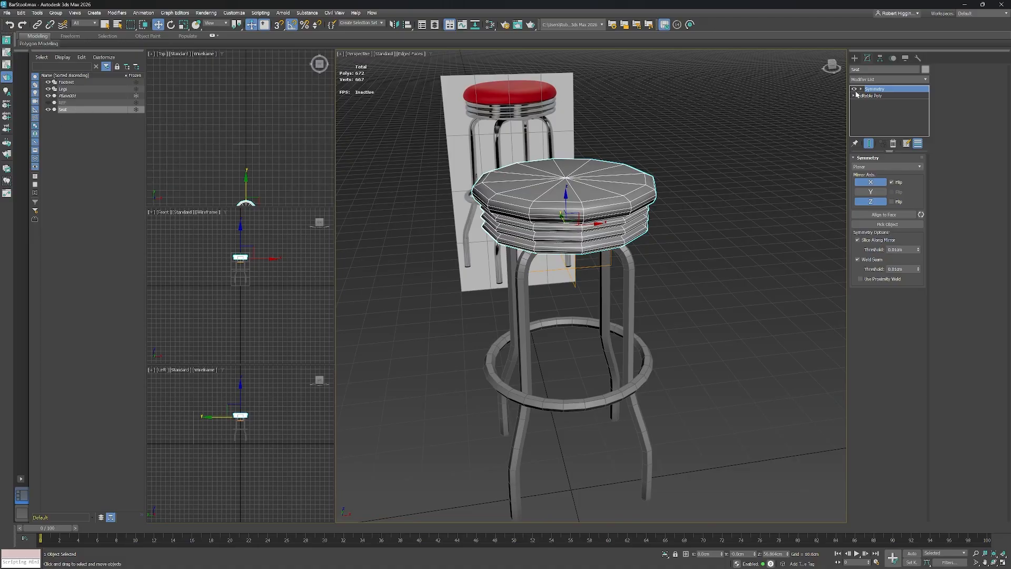
click(872, 79)
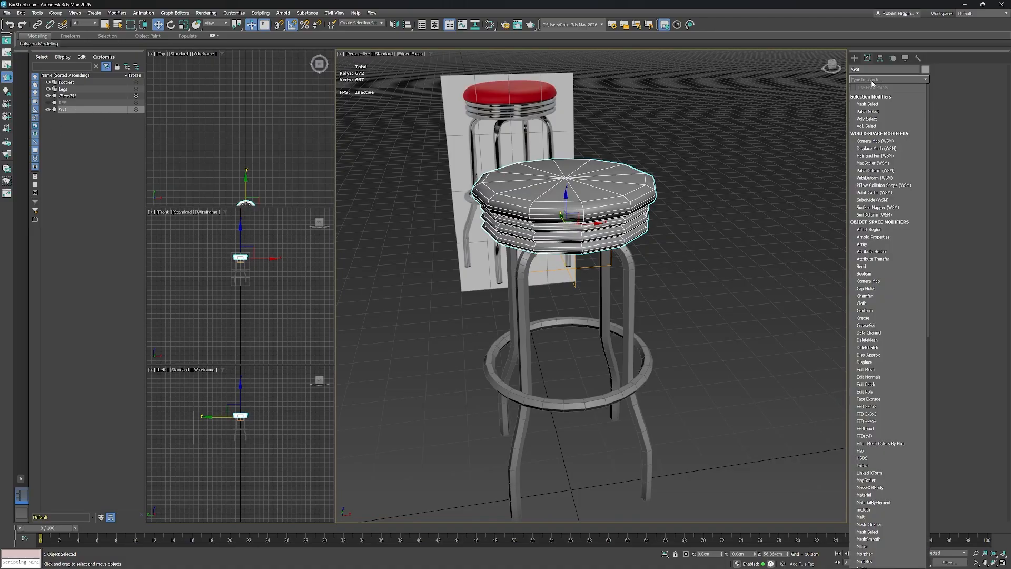
click(545, 215)
right_click(538, 204)
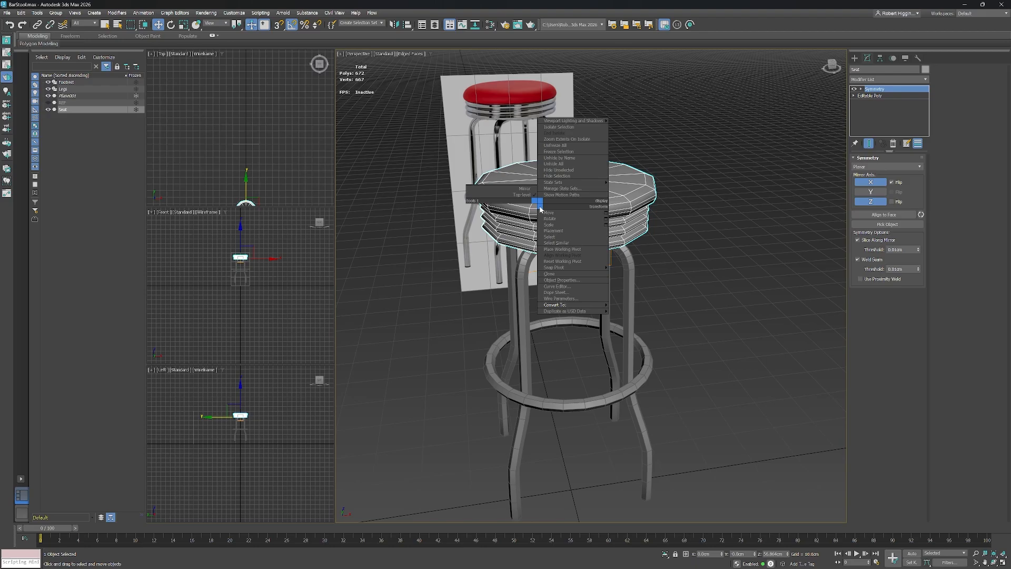
mouse_move(563, 304)
click(633, 311)
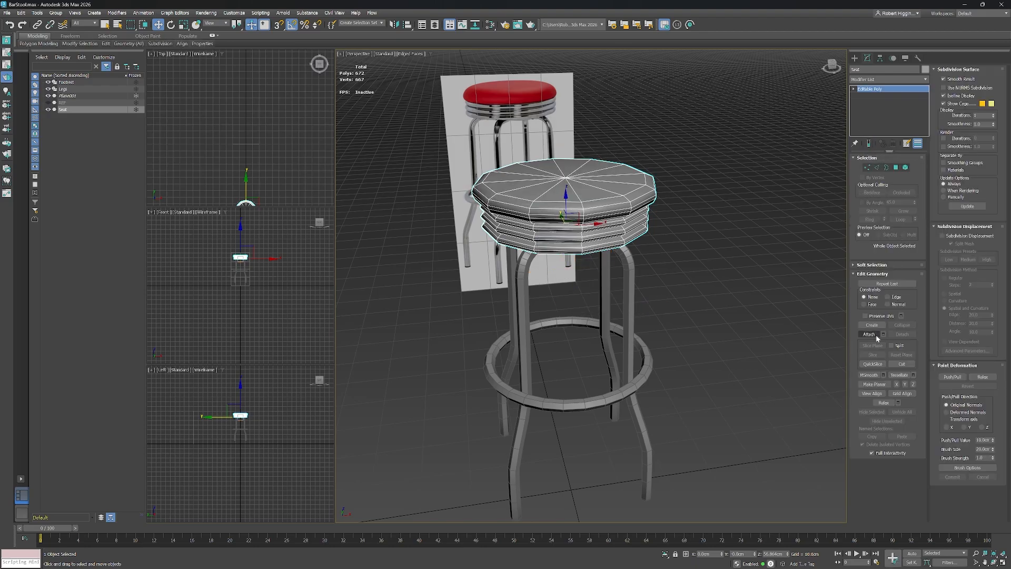
Attach the Footrest and Legs objects to the Seat so the stool is a single object.
click(883, 334)
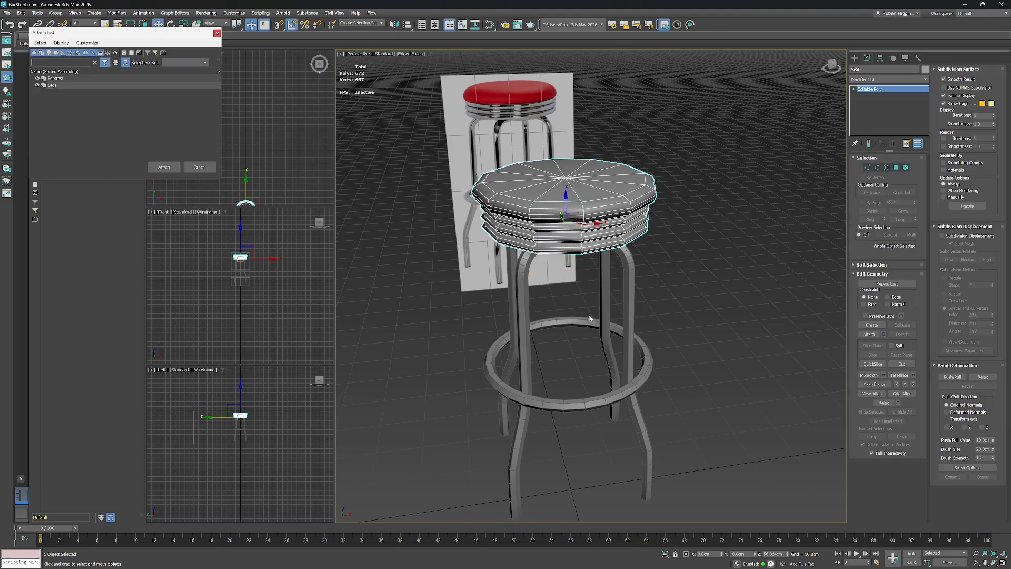
click(64, 80)
ctrl+click(63, 85)
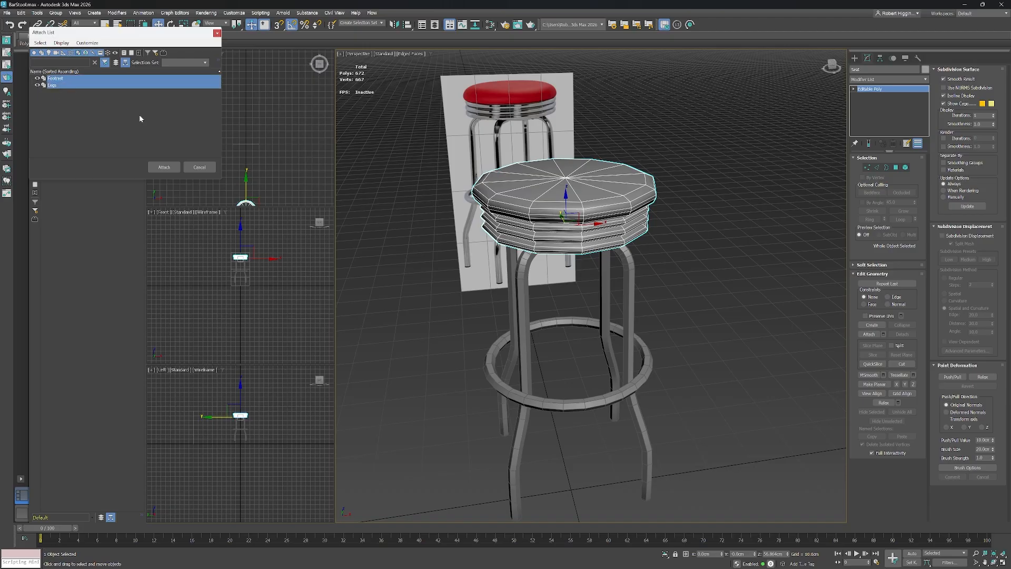
click(169, 170)
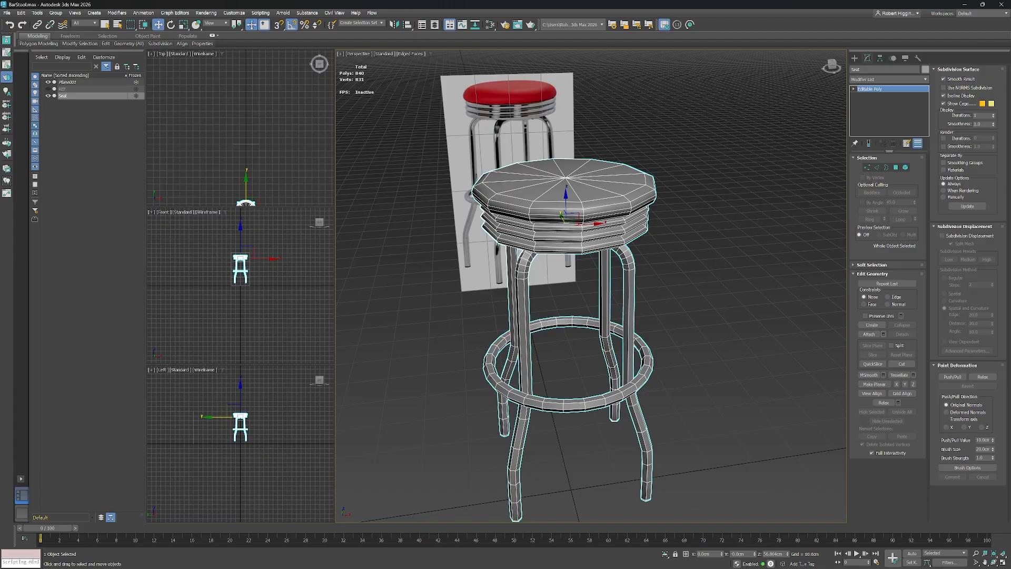
Rename the combined stool object as SM_BarStool.
click(64, 96)
key(Return)
alt+middle_drag(697, 350, 690, 320)
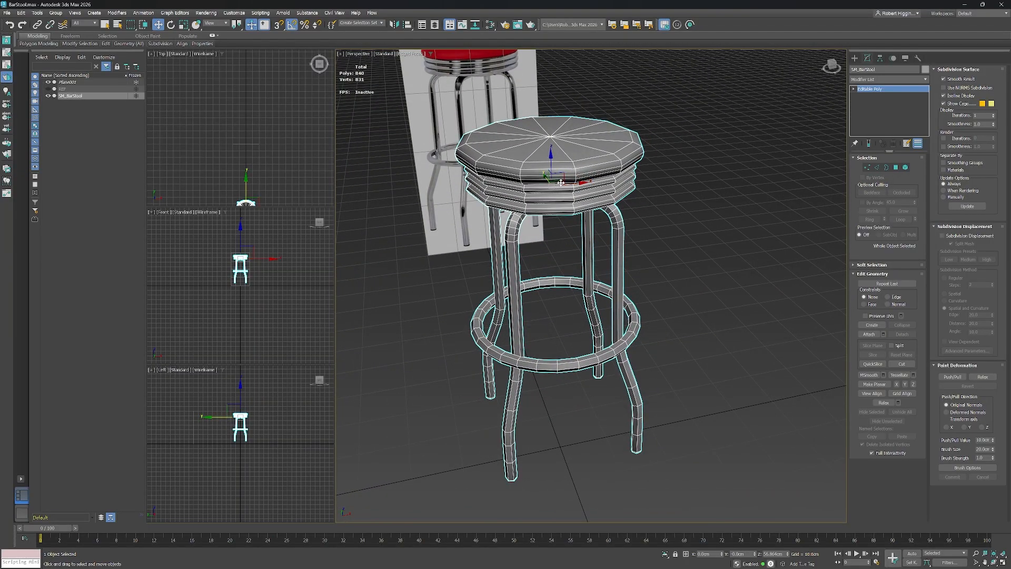
Turn on pivot-only editing and snapping, and move the stool's pivot down to the floor end of the front leg.
alt+middle_drag(686, 257, 611, 224)
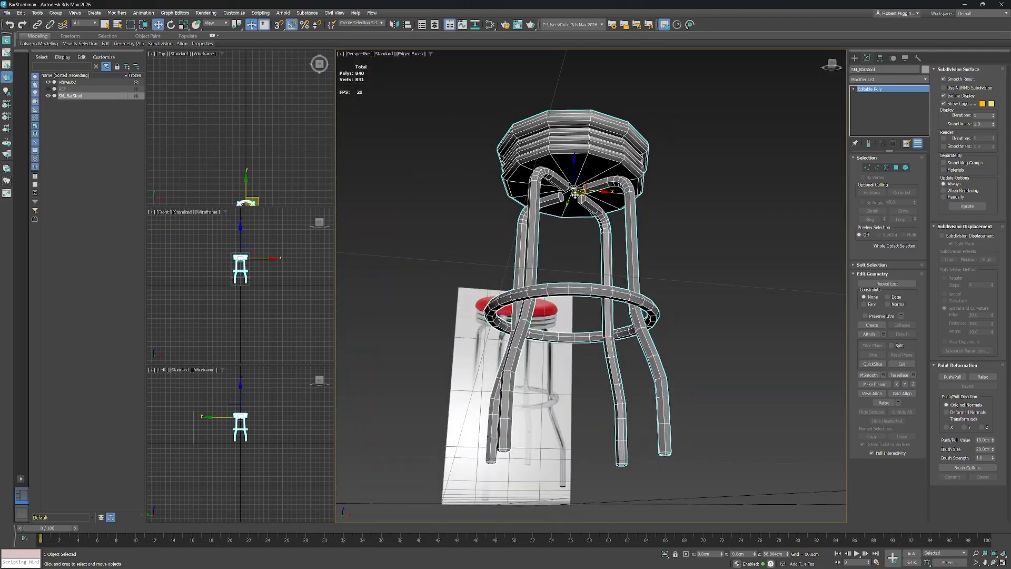
alt+middle_drag(693, 183, 701, 263)
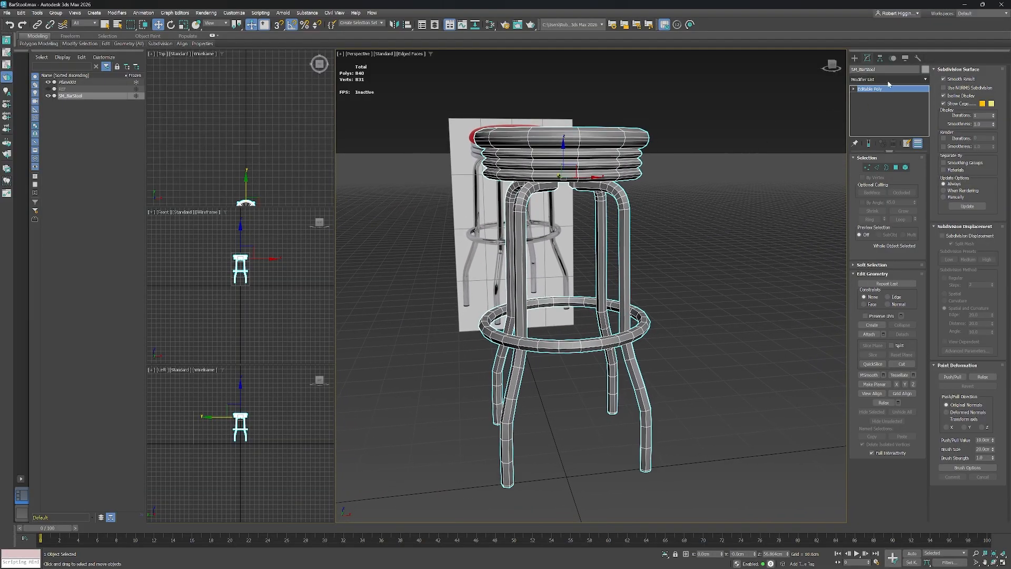
click(880, 58)
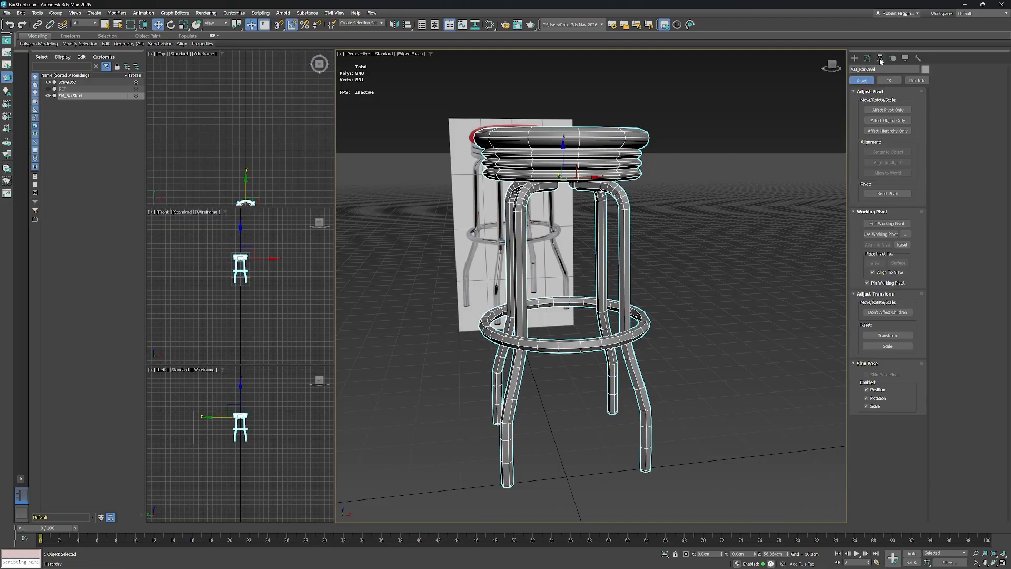
click(887, 109)
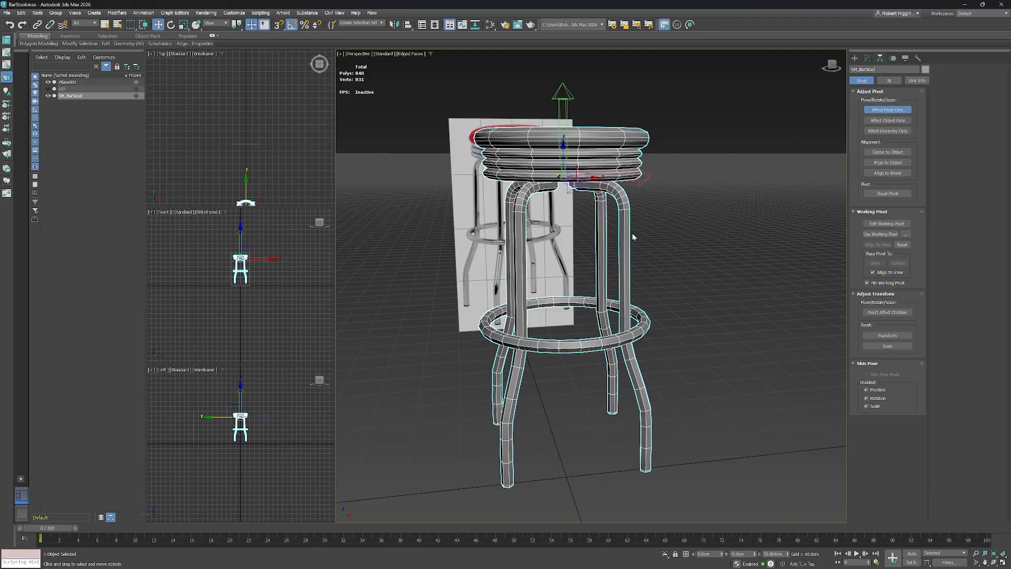
middle_drag(628, 244, 655, 167)
alt+middle_drag(655, 167, 654, 159)
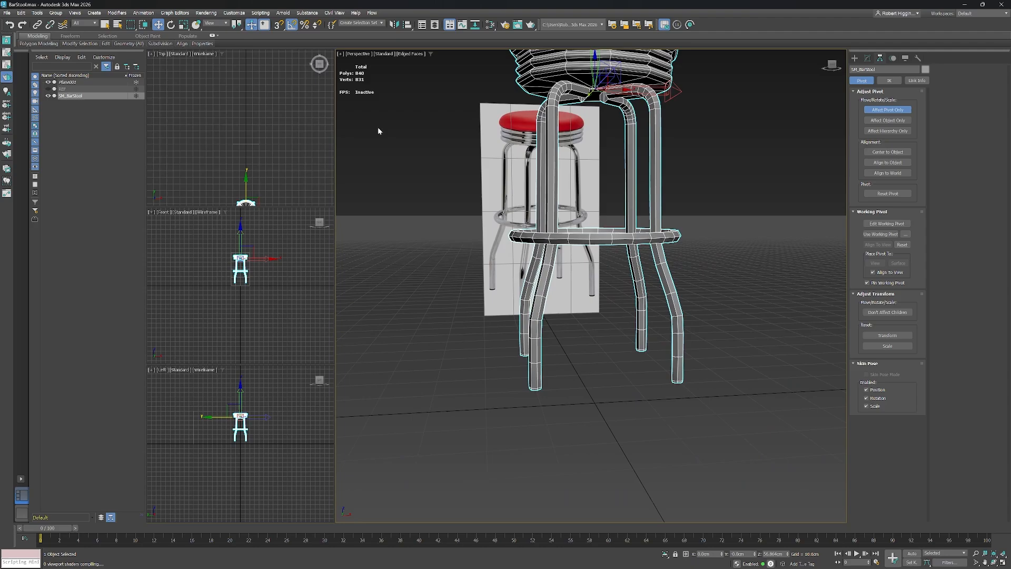
click(277, 26)
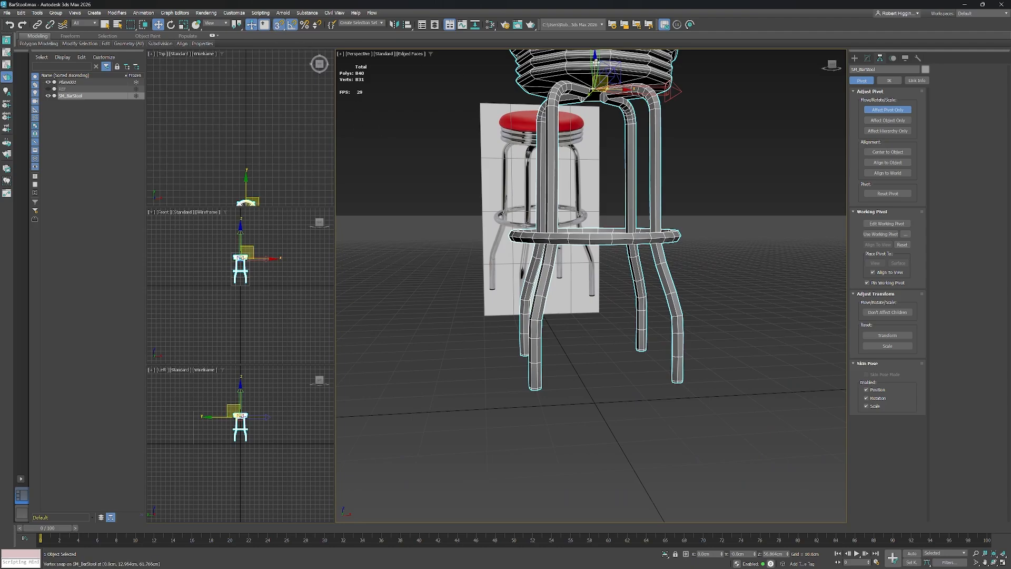
drag(595, 62, 537, 390)
Snap the pivot onto a vertex of the flat bottom cap on the same leg, inside the chamfer.
middle_drag(566, 408, 591, 315)
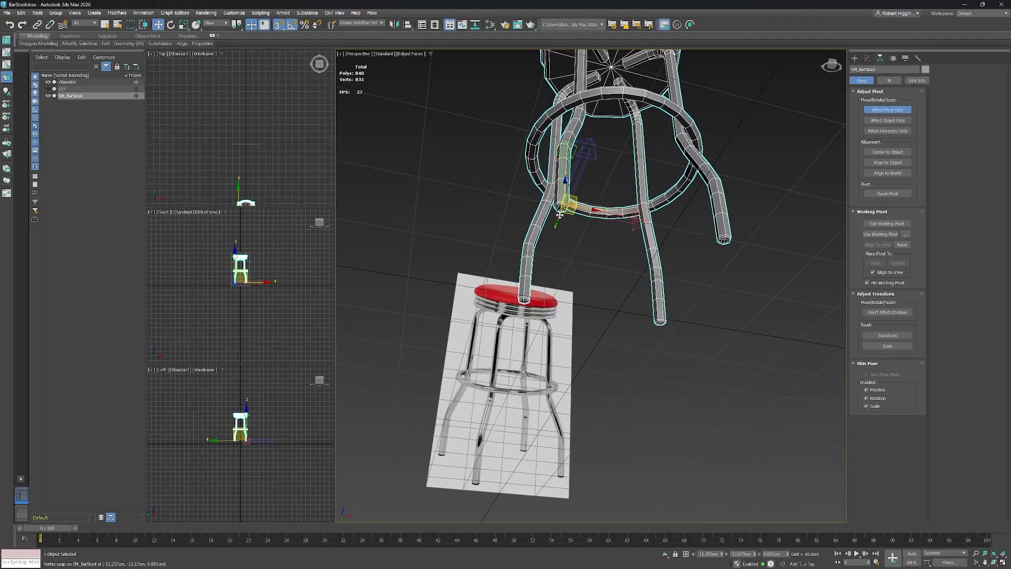
scroll(559, 214, up, 5)
scroll(568, 205, down, 3)
scroll(574, 210, up, 2)
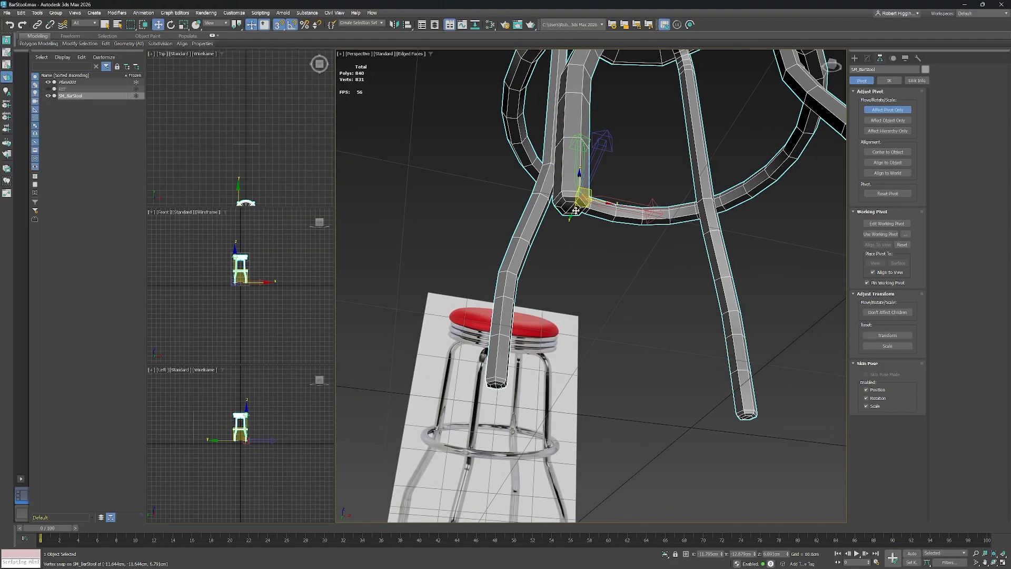
scroll(576, 210, up, 2)
middle_drag(593, 199, 596, 222)
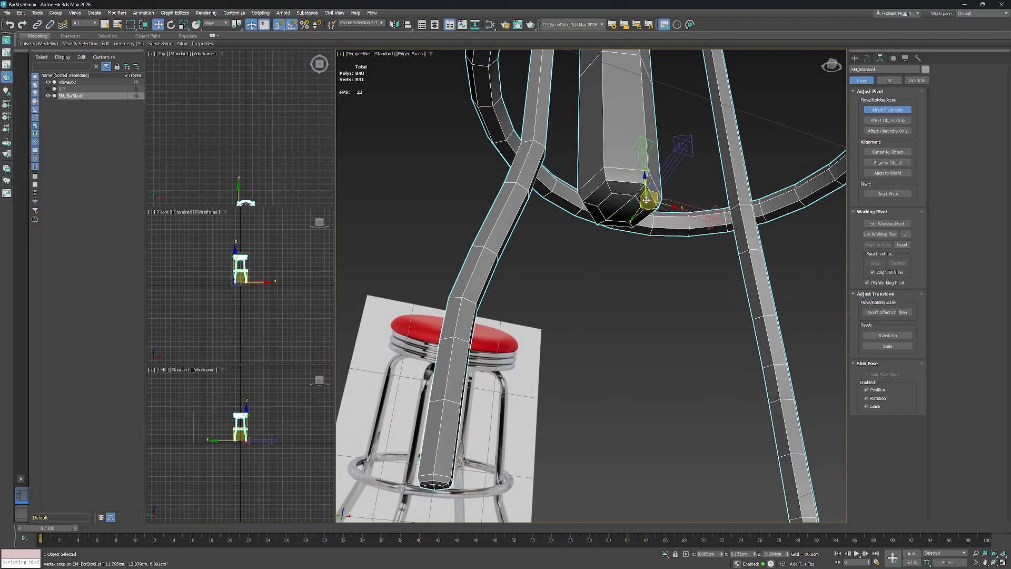
drag(646, 200, 634, 196)
middle_drag(710, 172, 646, 113)
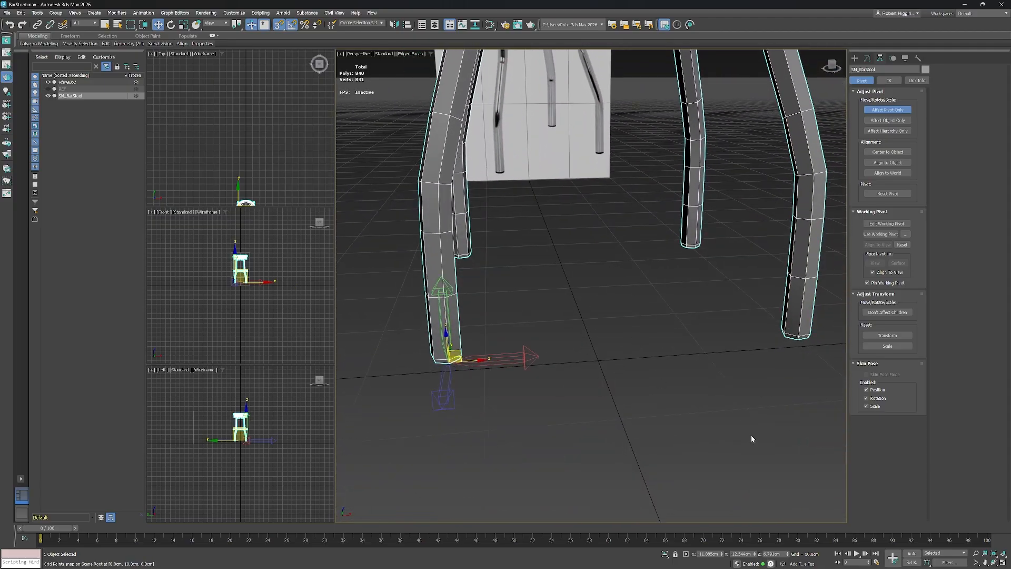
Reset the pivot's X position to 0 cm.
middle_drag(627, 340, 619, 324)
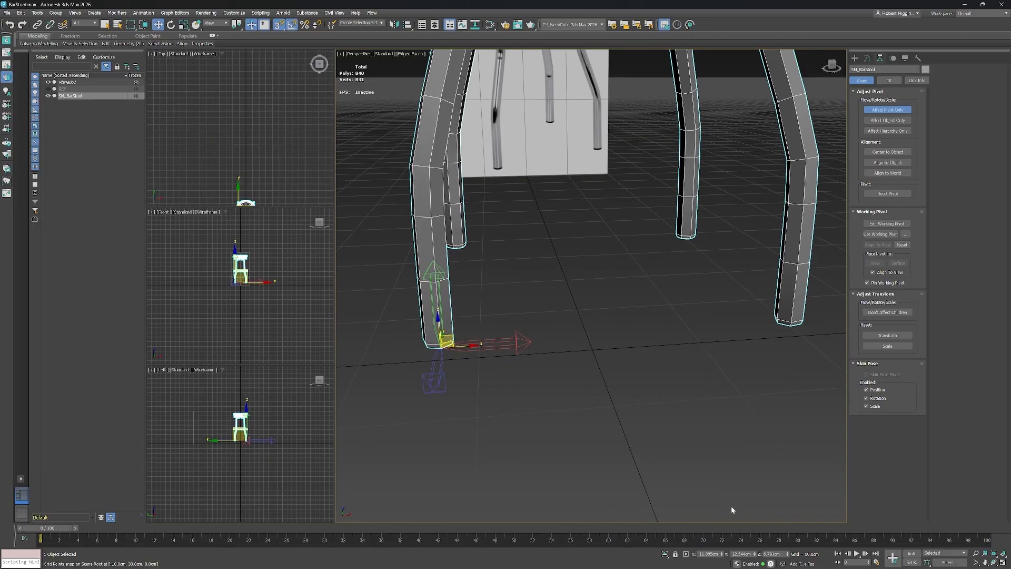
scroll(691, 327, down, 3)
middle_drag(691, 326, 655, 344)
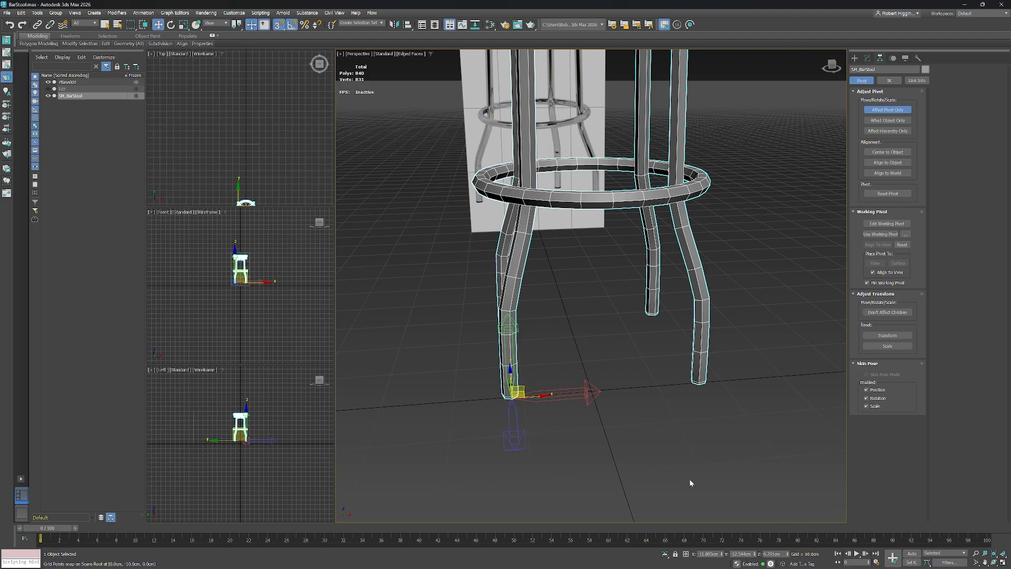
right_click(722, 555)
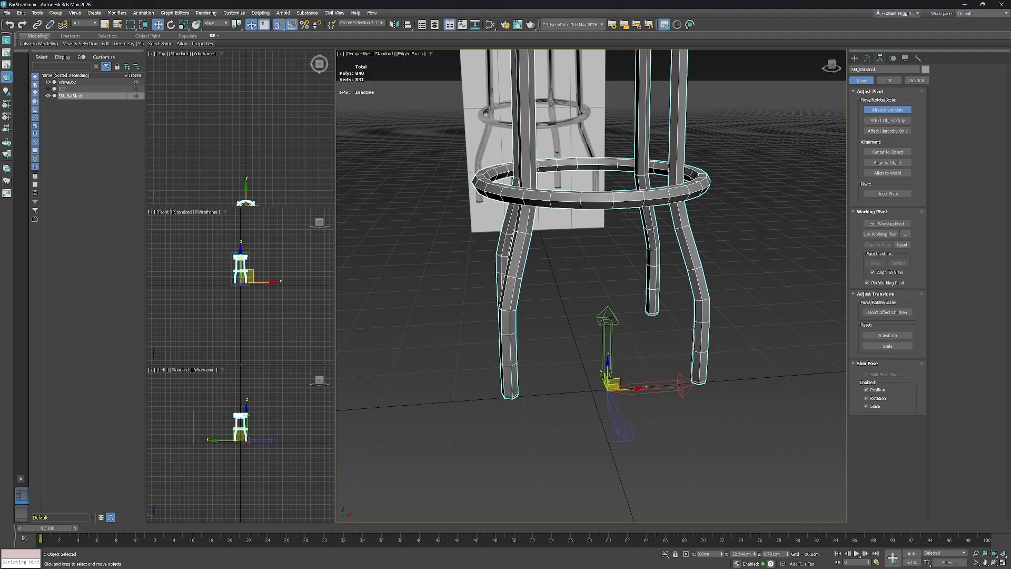
Reset the pivot's Y position to 0 cm and turn off pivot-only editing.
right_click(755, 555)
alt+middle_drag(650, 406, 642, 379)
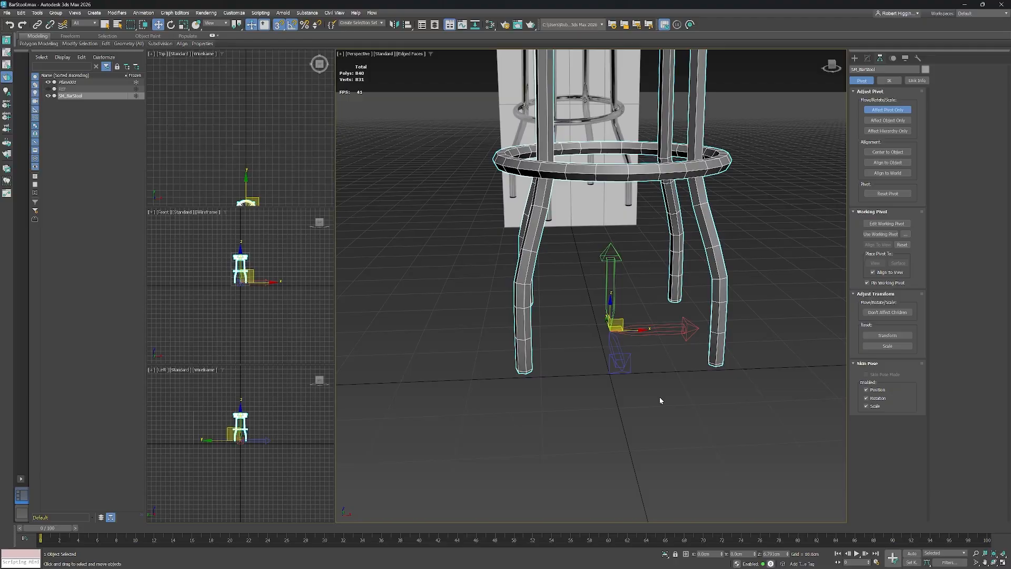
click(886, 110)
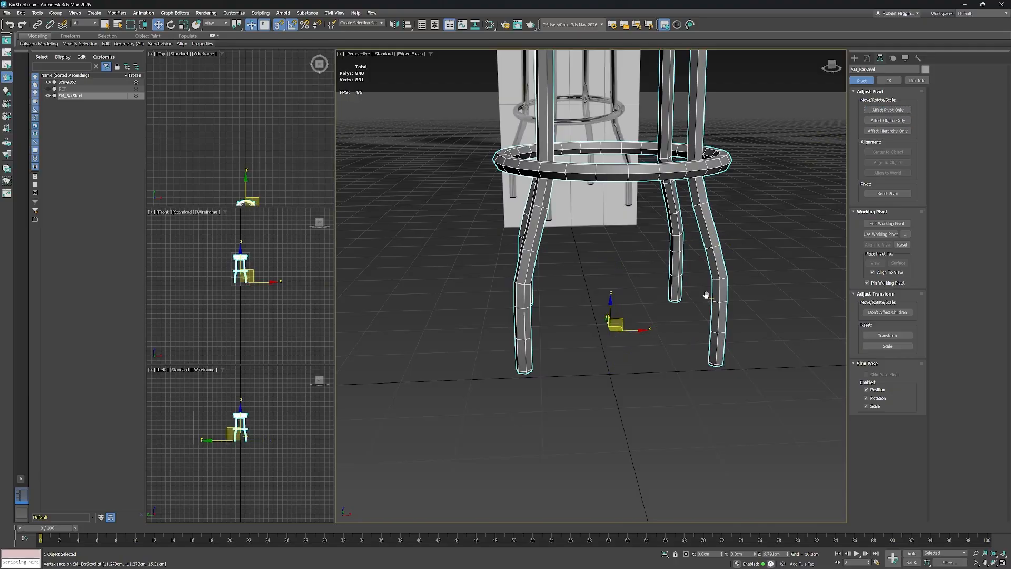
Reset the stool's Z position to 0 cm so its legs stand on the floor grid.
middle_drag(706, 295, 696, 286)
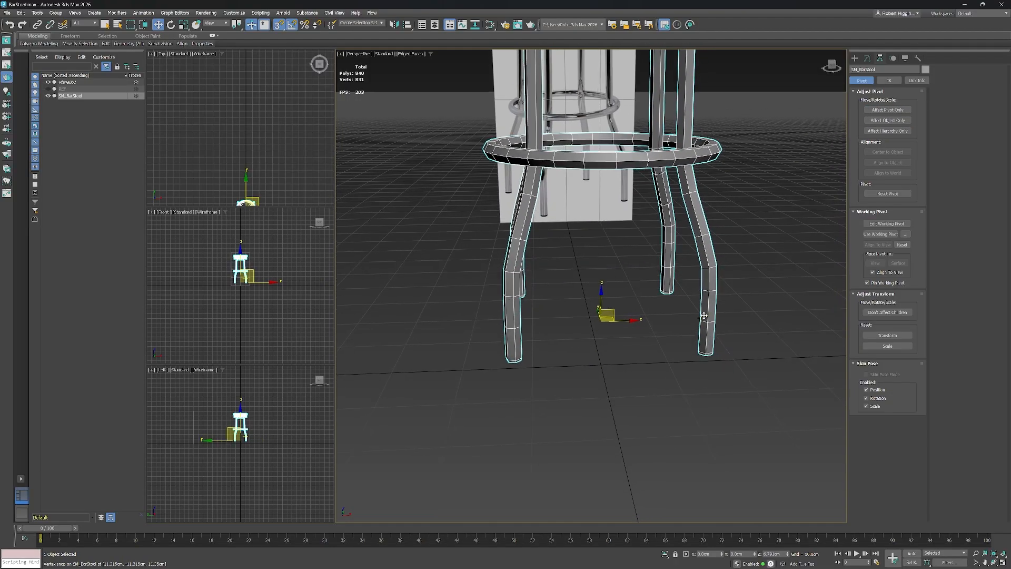
right_click(788, 555)
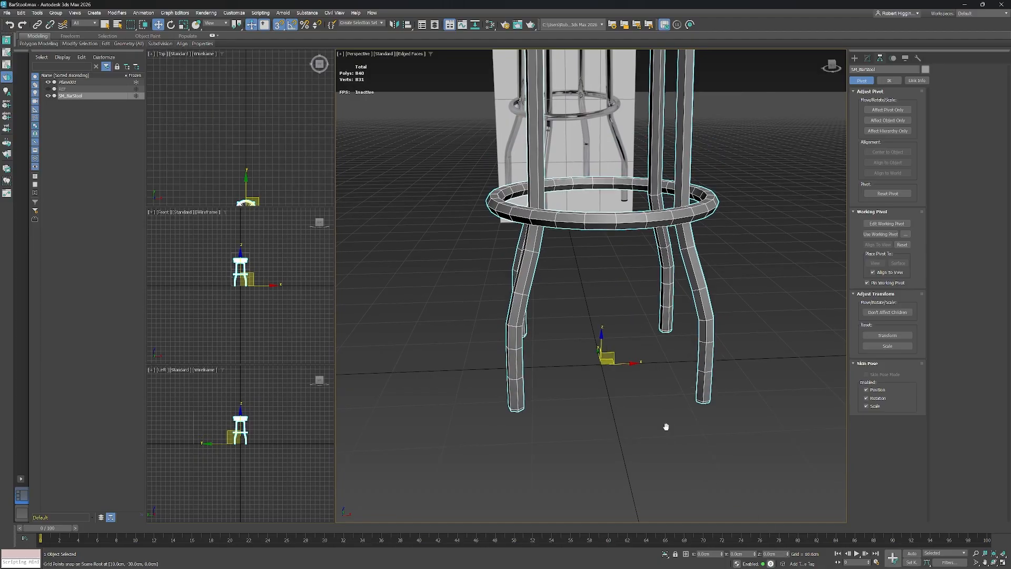
middle_drag(665, 427, 670, 377)
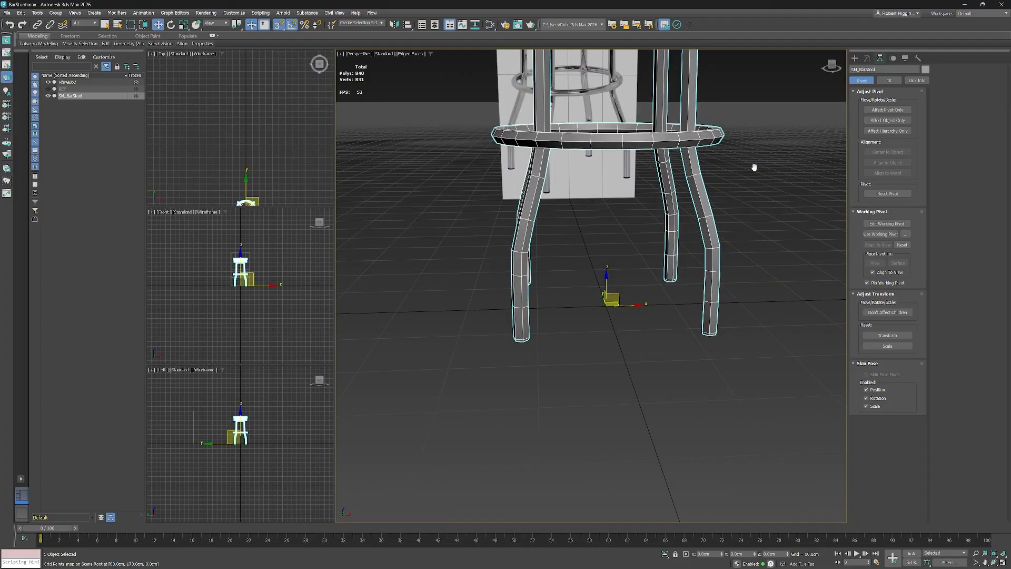
middle_drag(754, 167, 765, 310)
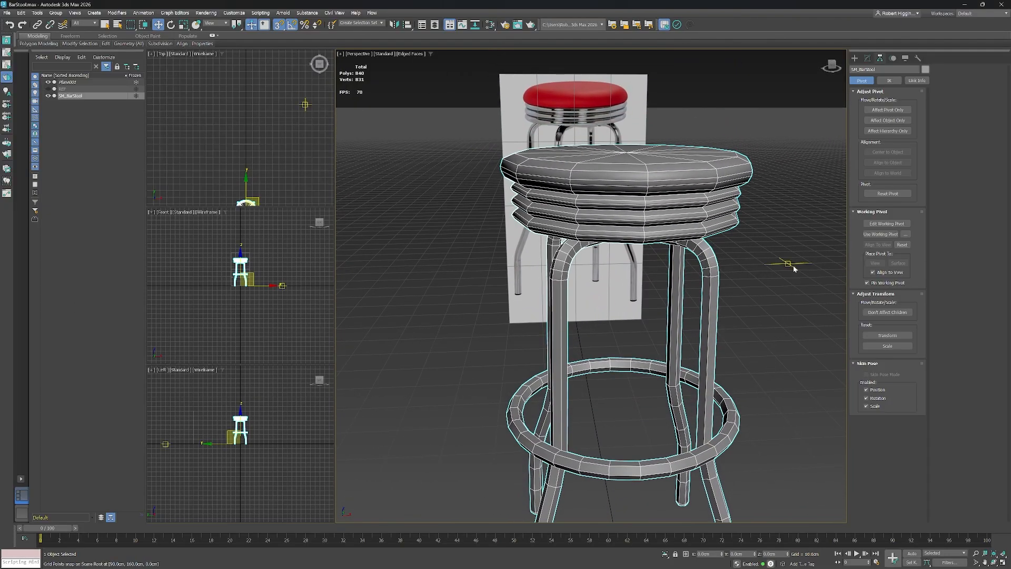
Turn off snapping, select the stool's foot ring as an element, and convert that selection to polygons.
click(867, 59)
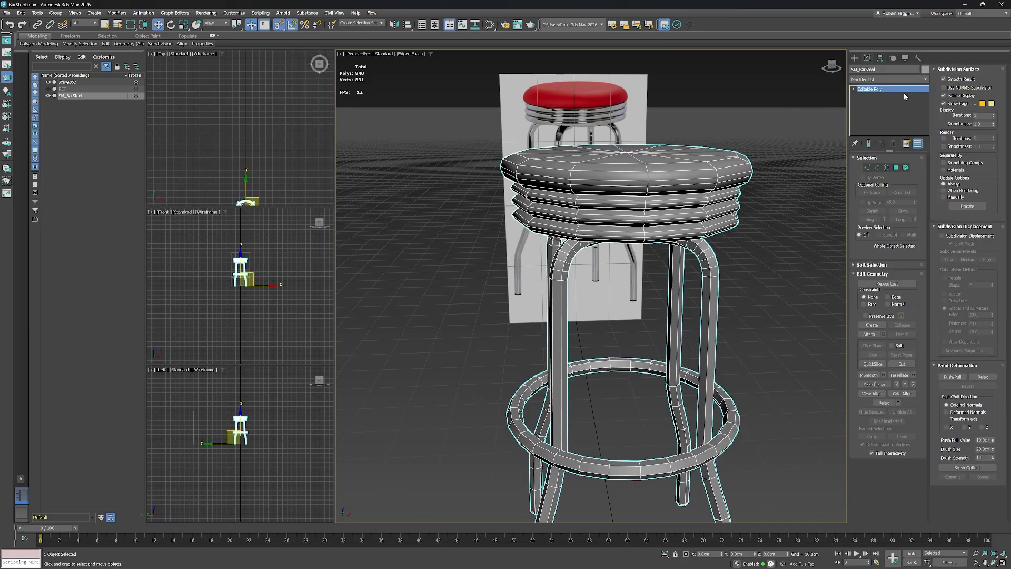
middle_drag(778, 244, 754, 213)
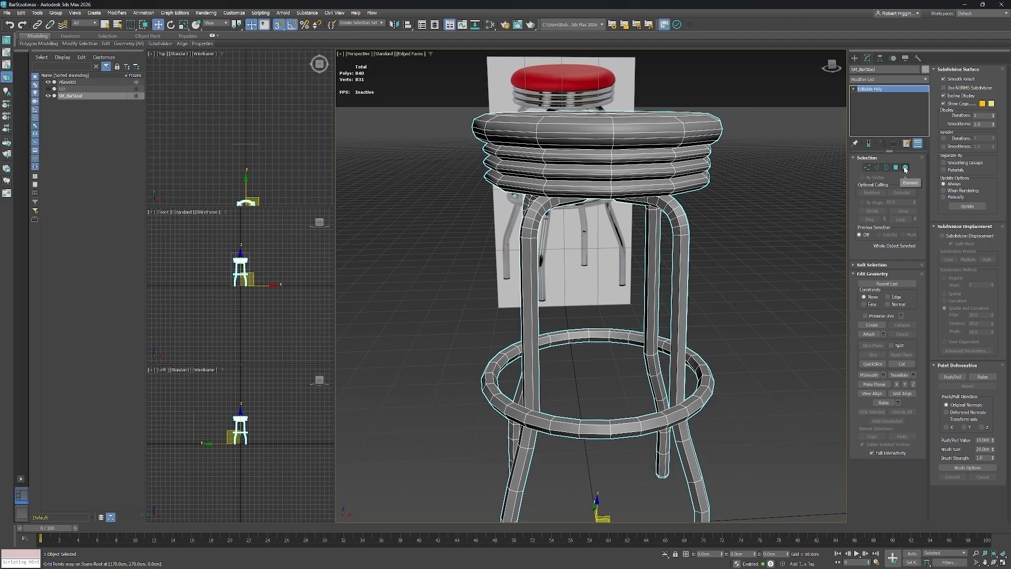
click(279, 24)
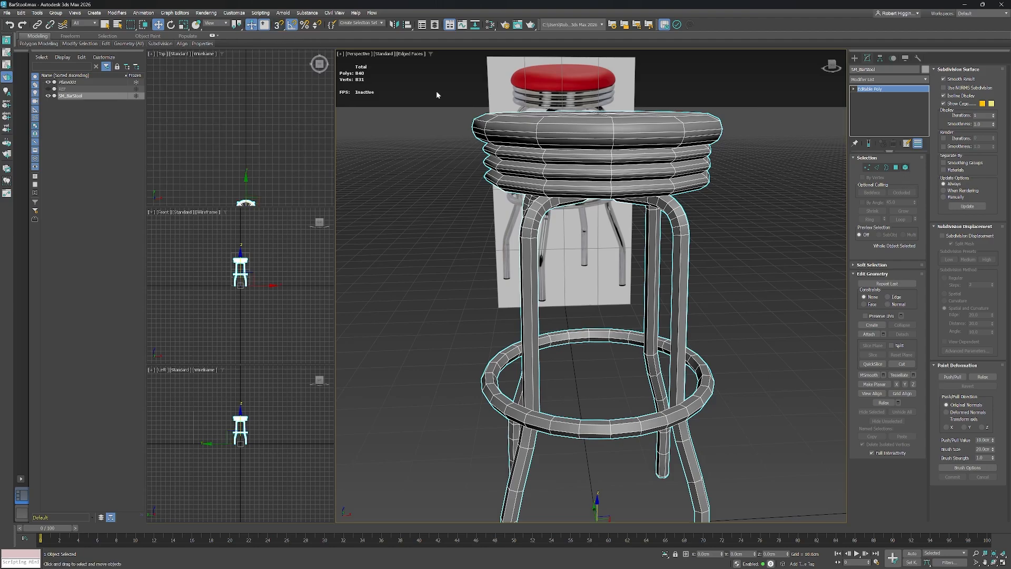
click(906, 167)
alt+middle_drag(681, 363, 658, 288)
click(600, 342)
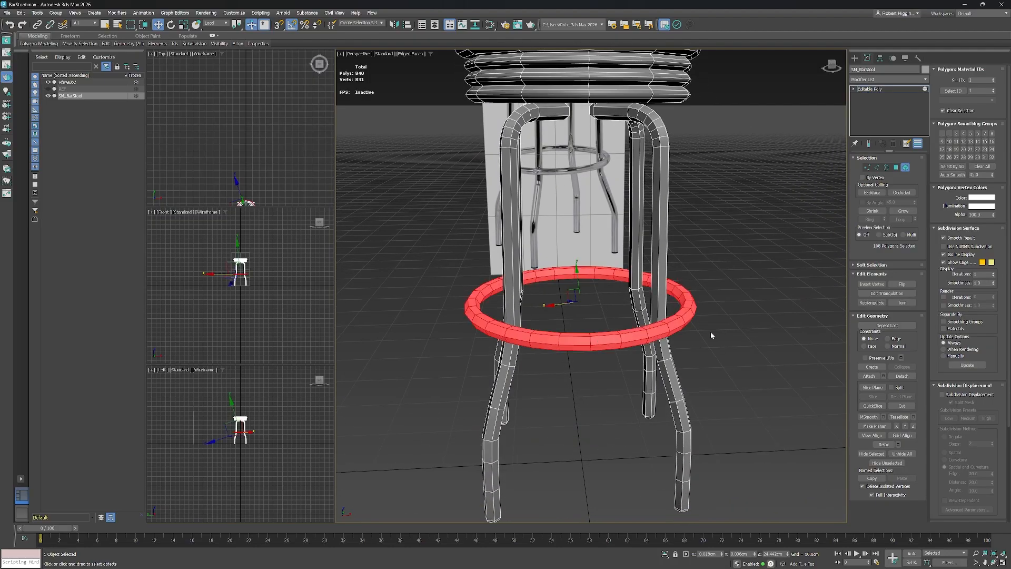
click(895, 167)
Select every polygon of the stool and clear all smoothing groups.
scroll(724, 226, down, 4)
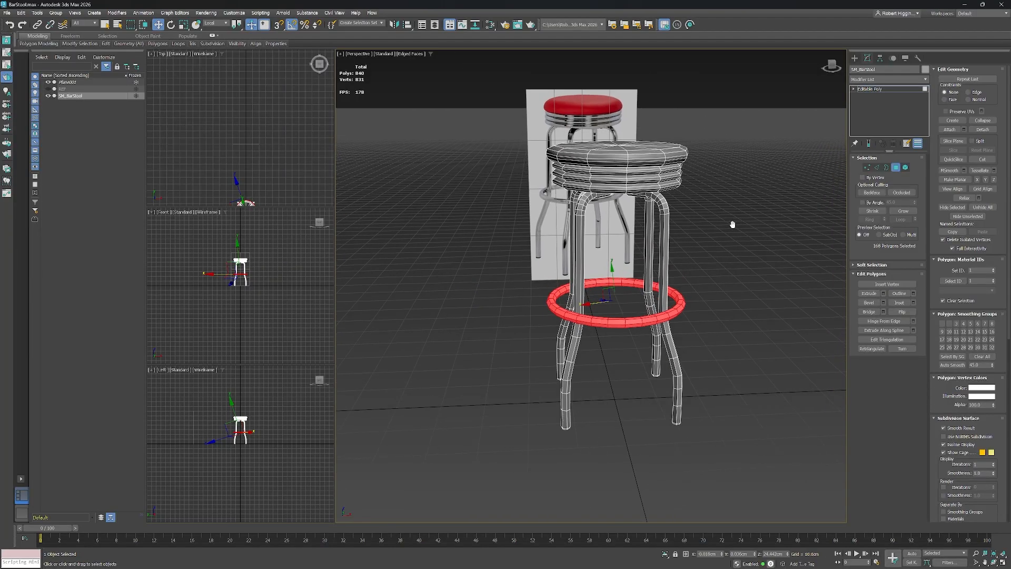
alt+middle_drag(731, 224, 731, 228)
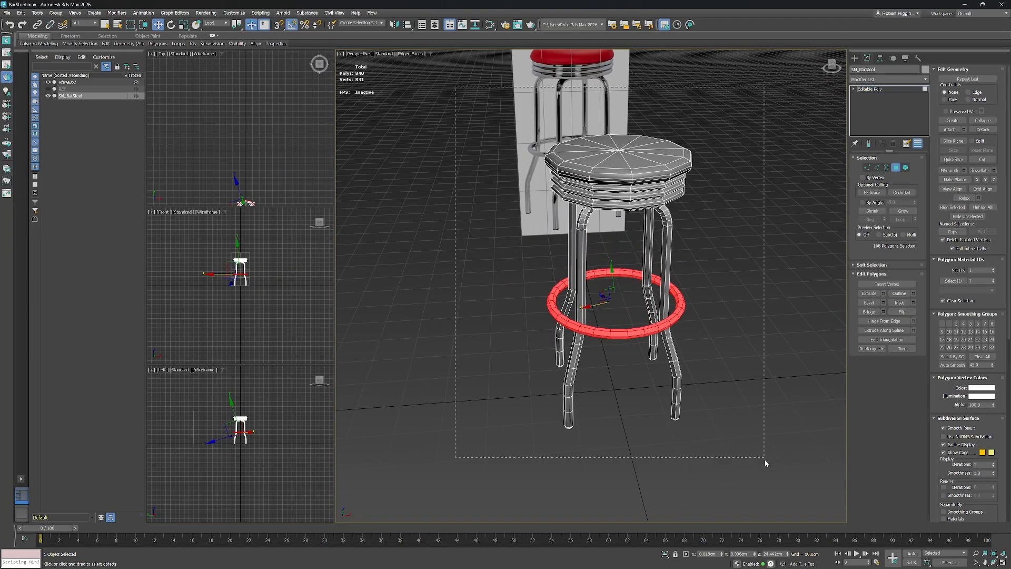
drag(765, 462, 769, 474)
click(982, 357)
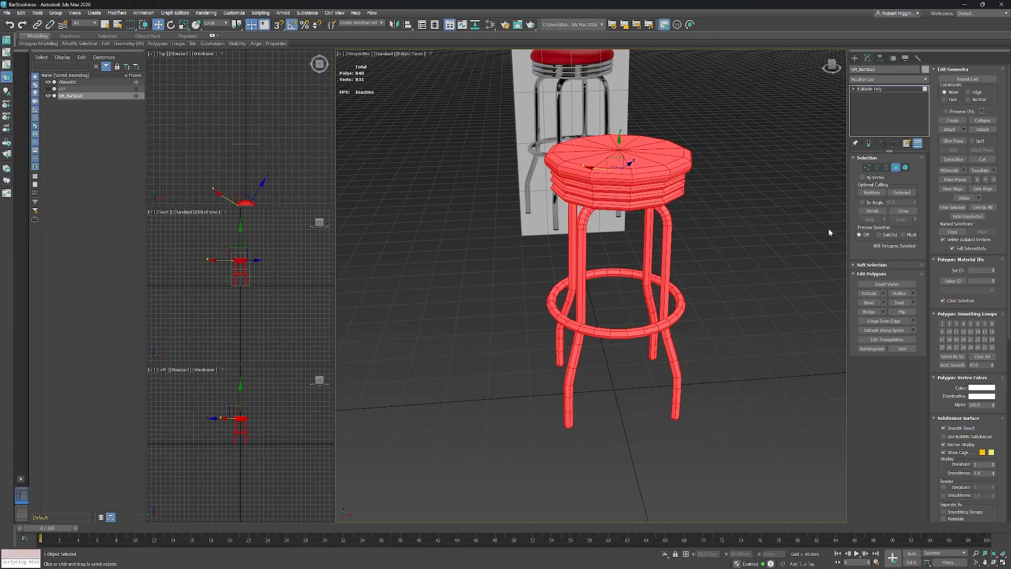
Select only the foot ring element and assign its polygons to smoothing group 1.
click(906, 168)
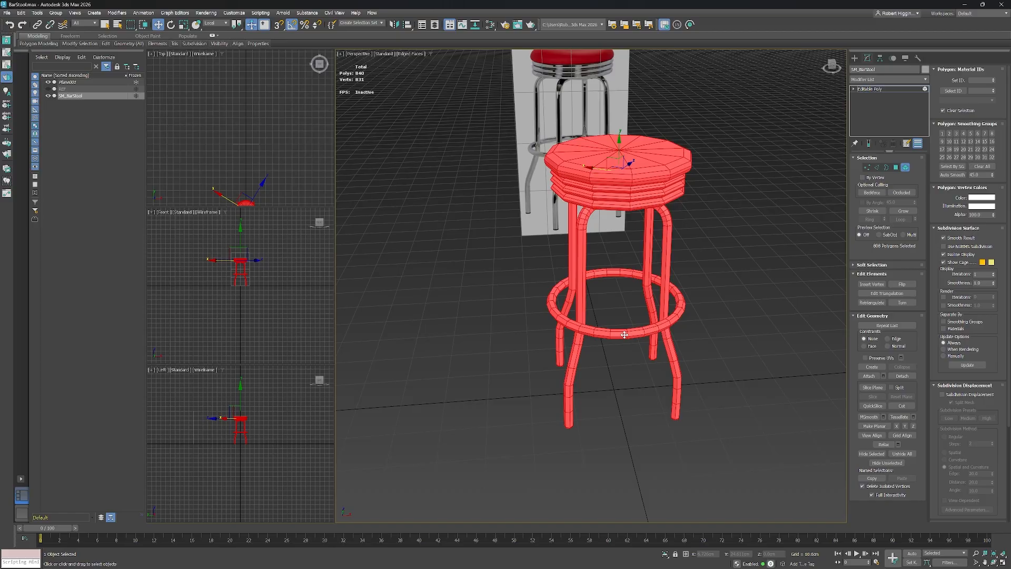
click(636, 377)
click(627, 333)
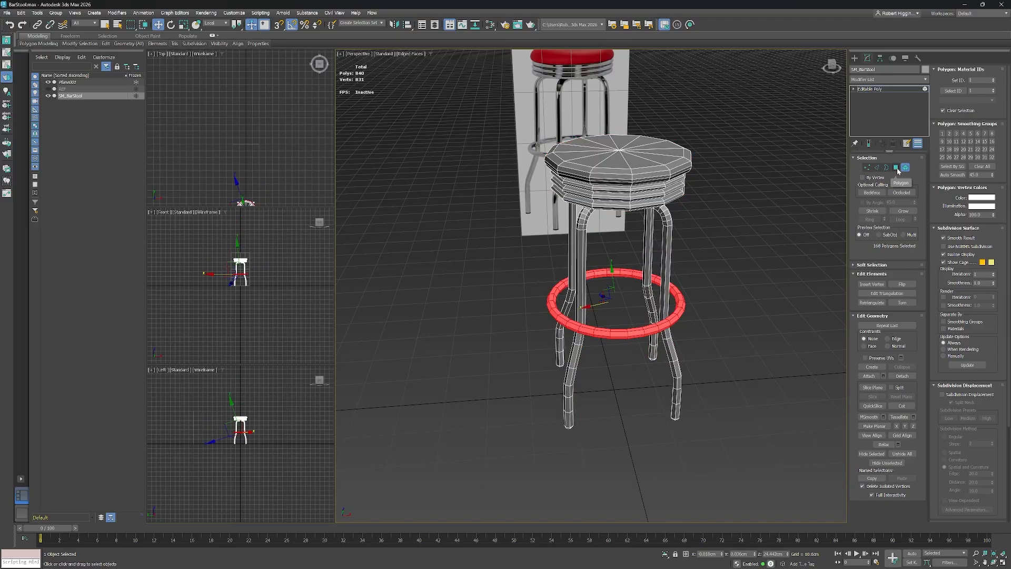
click(898, 170)
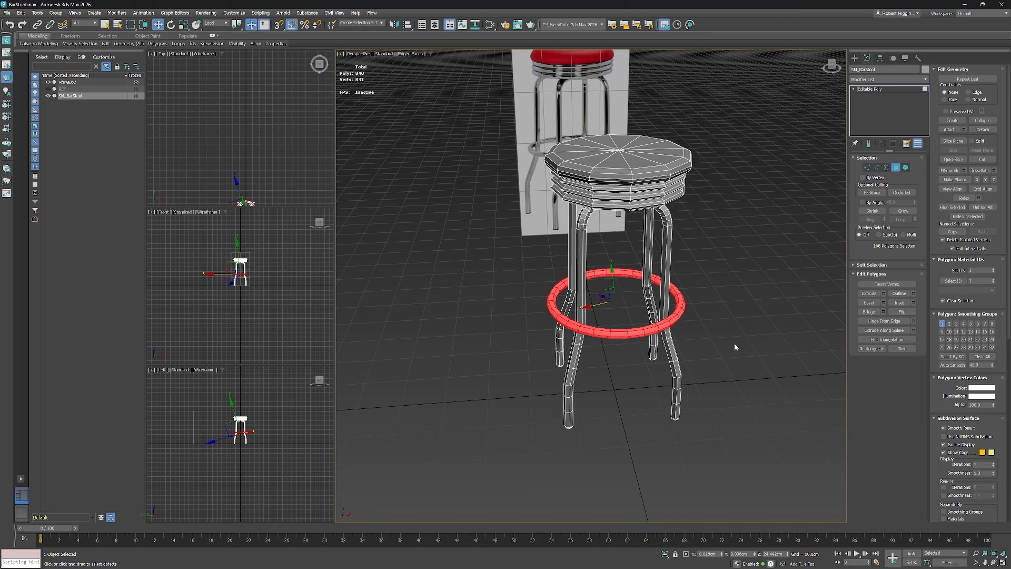
Turn on By Angle polygon selection at 45 degrees and try it on the front leg.
scroll(714, 343, up, 3)
middle_drag(642, 379, 705, 381)
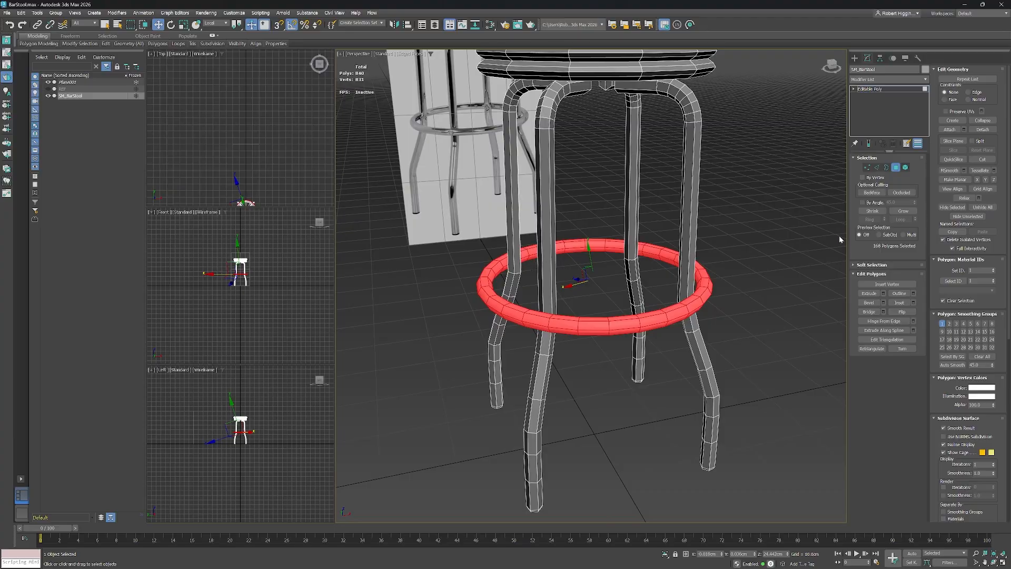
click(861, 202)
ctrl+click(547, 274)
click(548, 274)
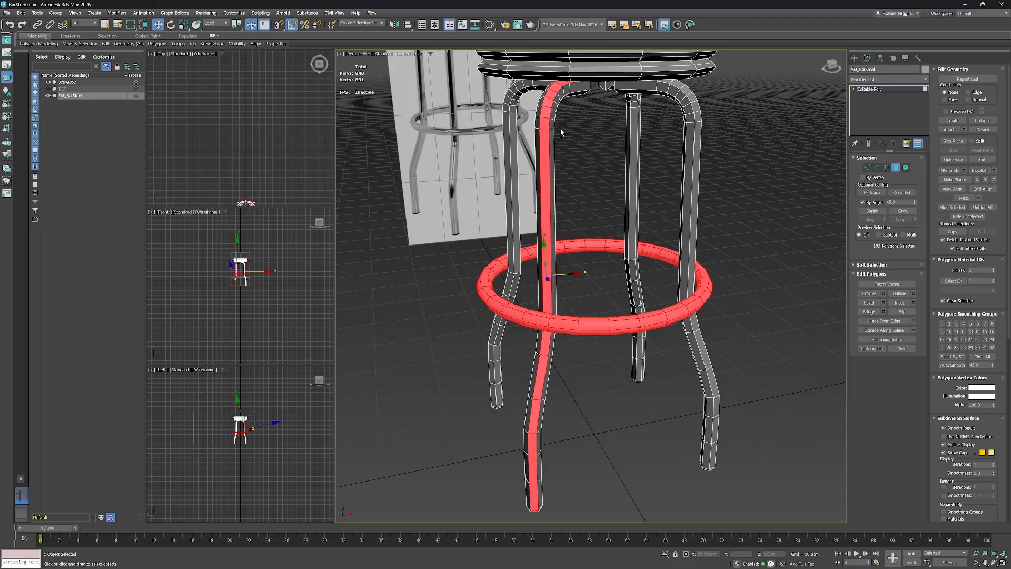
Select the four leg elements without the foot ring and assign their polygons to smoothing group 1.
click(906, 167)
click(590, 392)
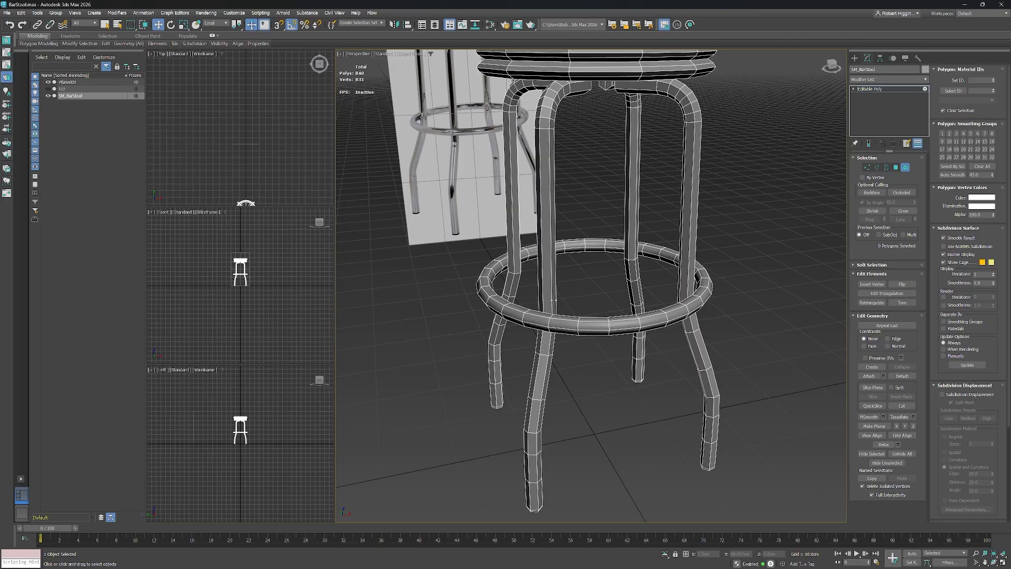
click(548, 269)
ctrl+click(508, 231)
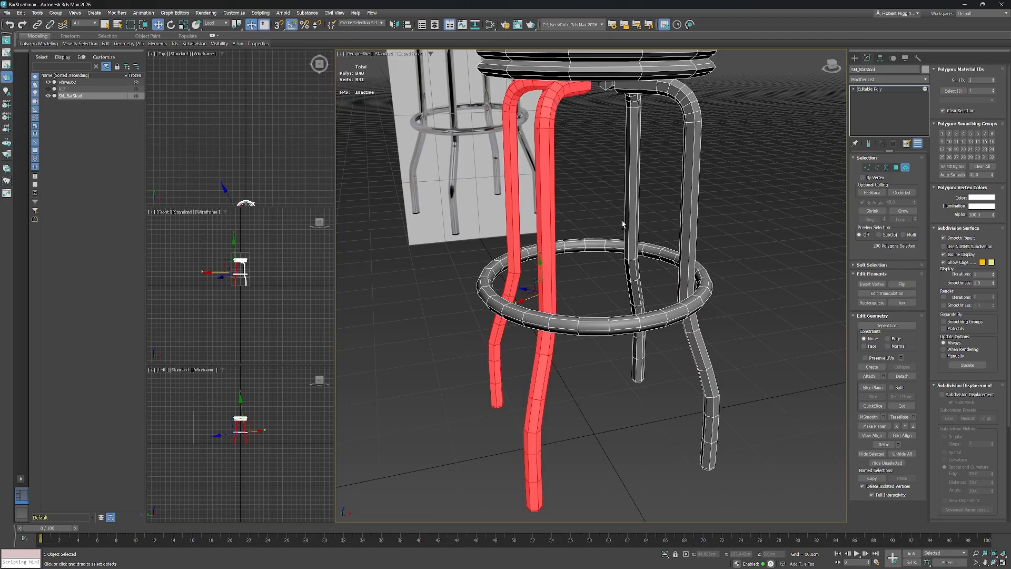
ctrl+click(631, 216)
ctrl+click(695, 222)
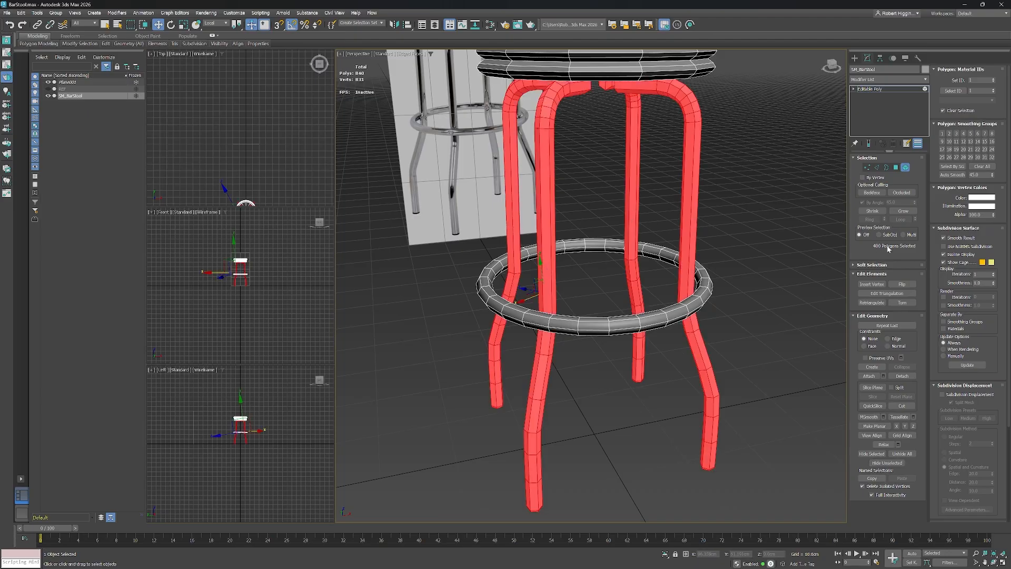
click(897, 168)
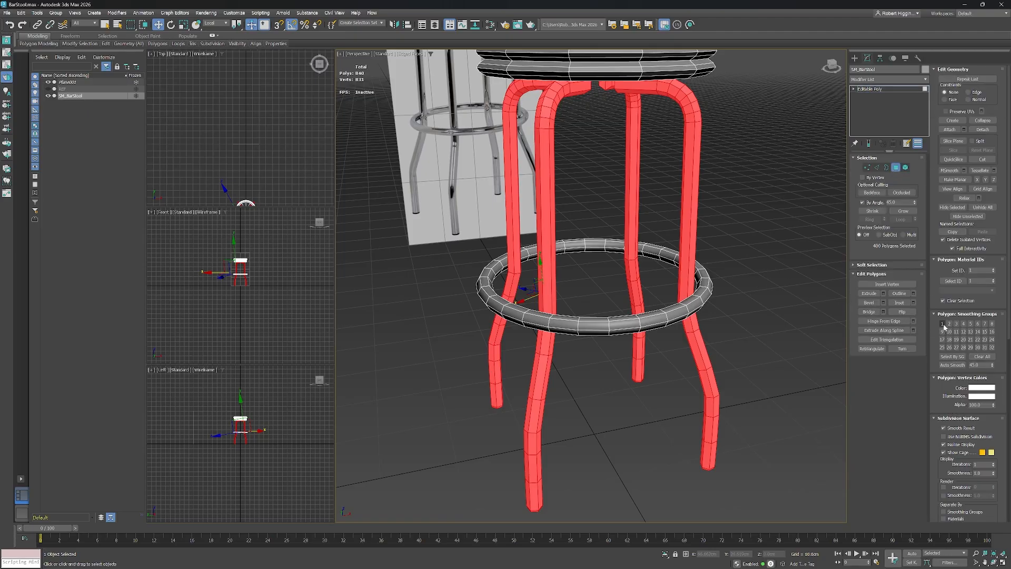
click(943, 324)
Select the flat end caps of all four legs where they meet beneath the seat.
middle_drag(635, 207, 631, 243)
scroll(617, 166, up, 4)
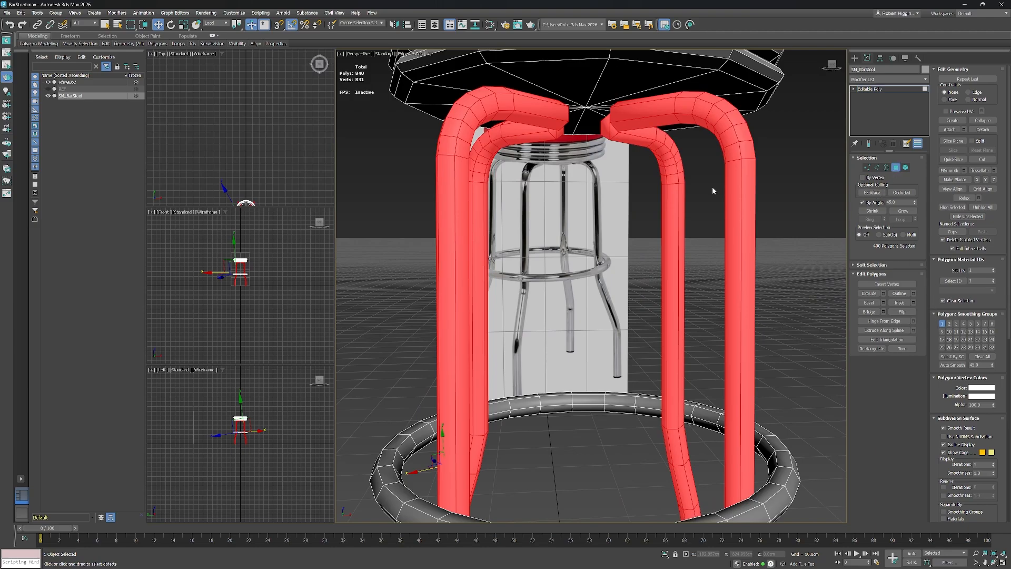
alt+middle_drag(712, 190, 714, 173)
scroll(613, 166, up, 3)
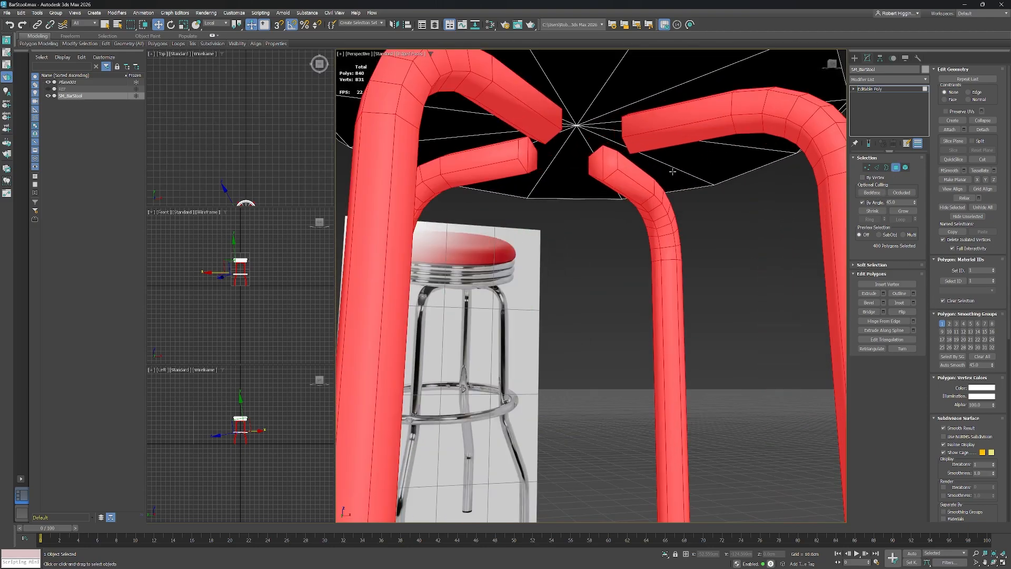
click(591, 166)
alt+middle_drag(592, 165, 604, 211)
ctrl+click(564, 181)
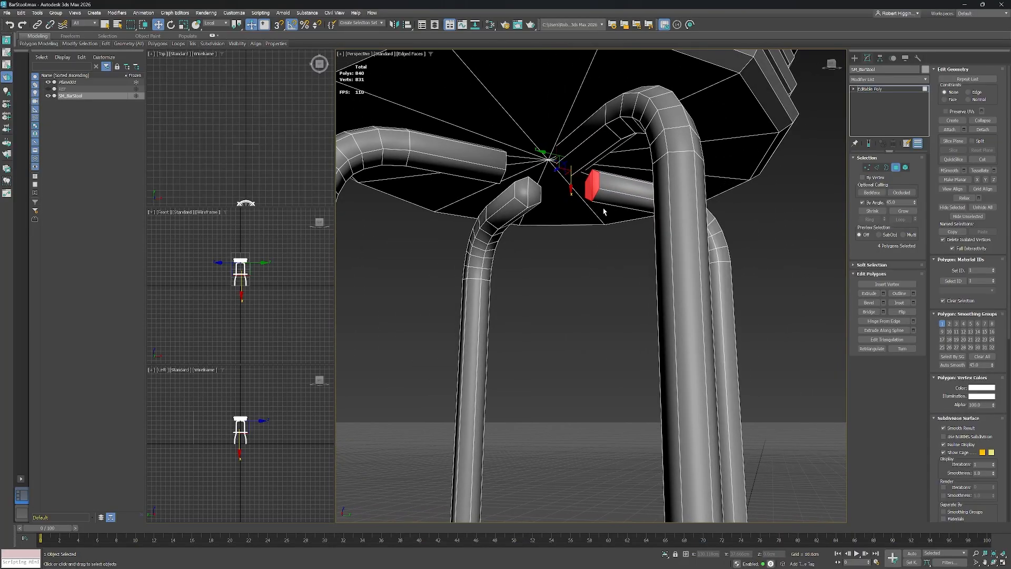
ctrl+click(527, 191)
alt+middle_drag(527, 192, 707, 274)
ctrl+click(547, 203)
Turn off By Angle and add one leg's flat bottom cap, without its chamfer, to the selection.
scroll(707, 273, down, 2)
middle_drag(720, 440, 717, 297)
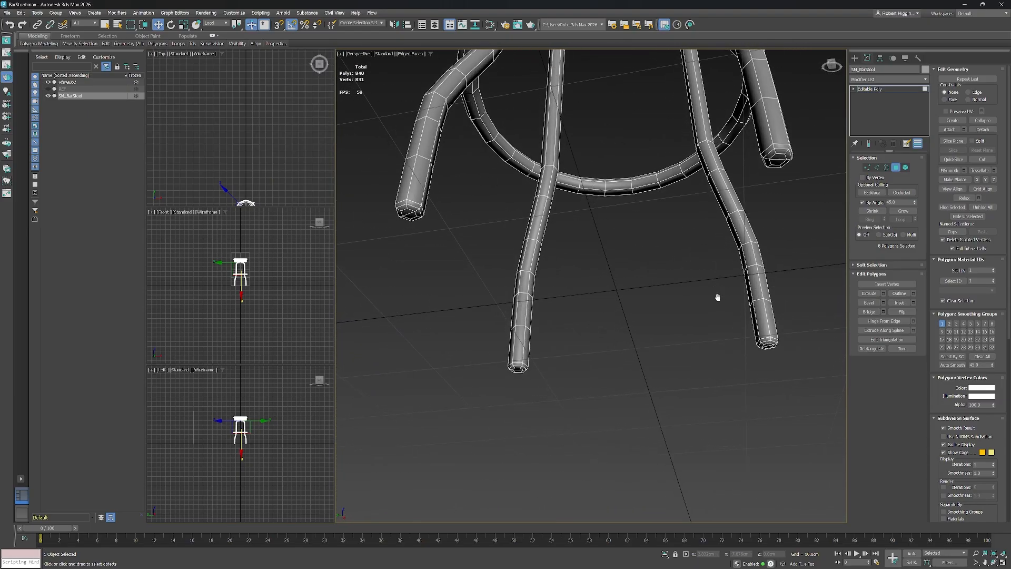
scroll(517, 371, up, 5)
ctrl+click(517, 368)
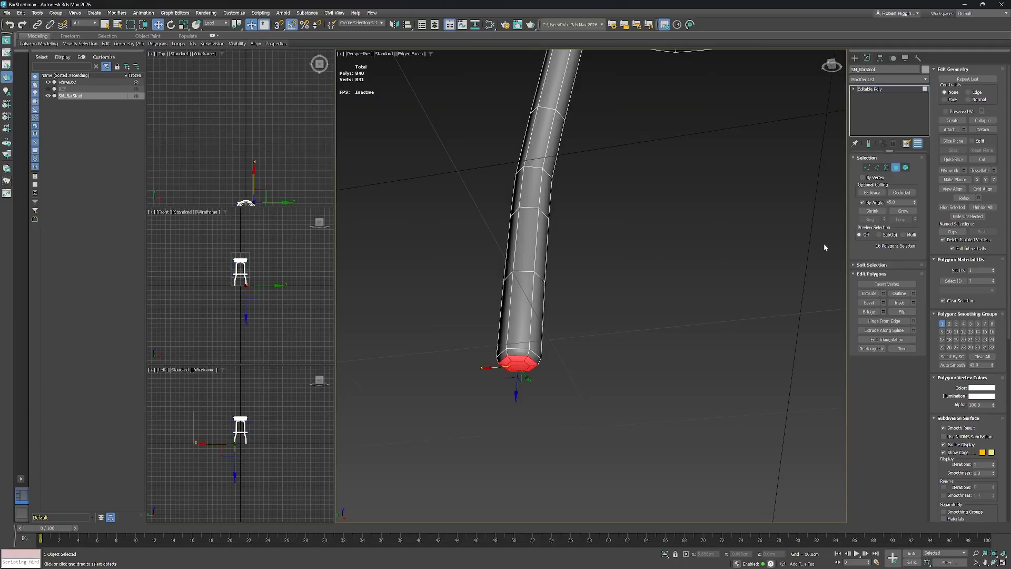
alt+click(496, 365)
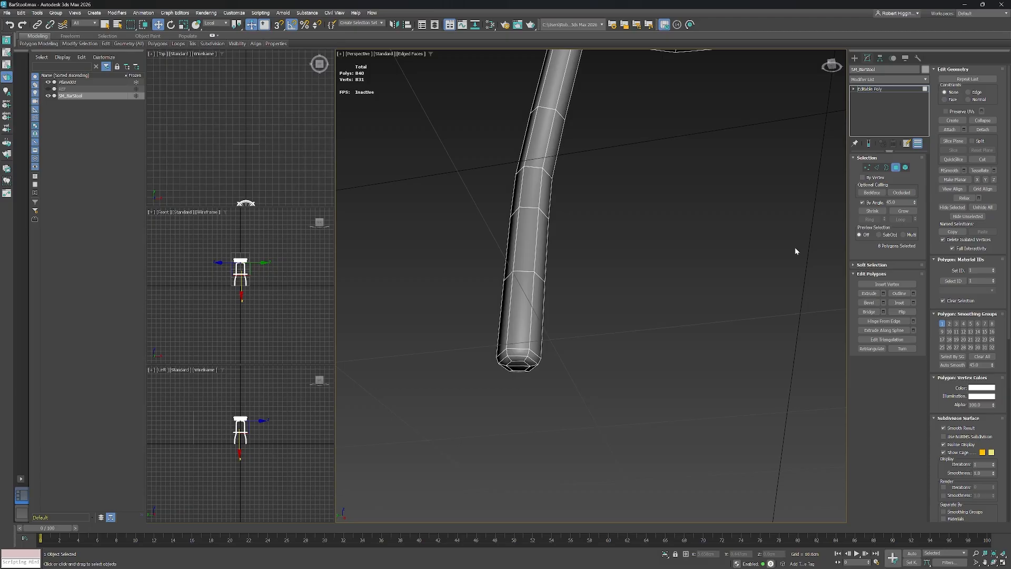
click(862, 202)
ctrl+click(516, 365)
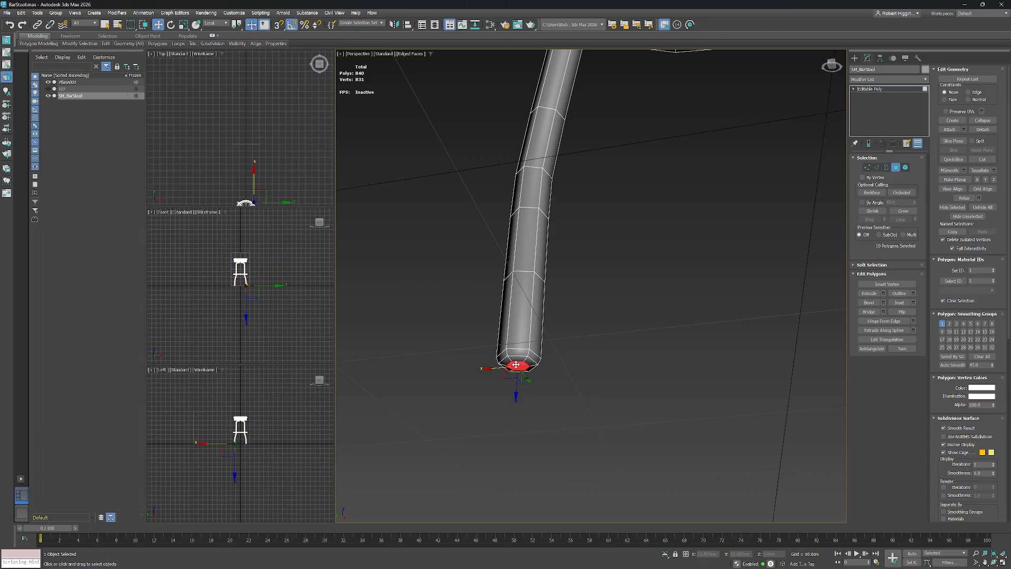
Add the flat bottom caps of the other three legs to the polygon selection.
scroll(551, 321, down, 5)
scroll(466, 210, up, 4)
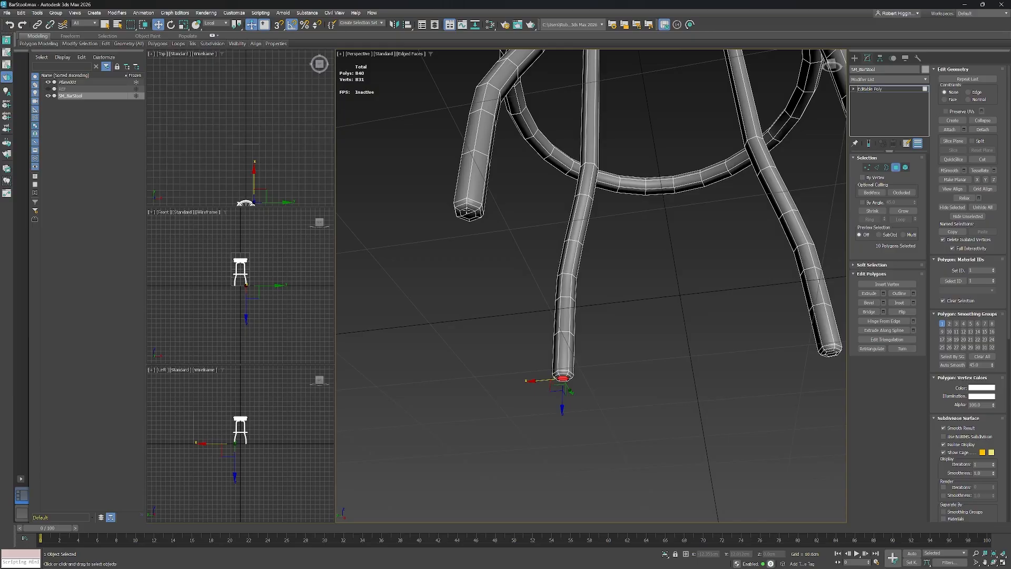
ctrl+click(466, 215)
scroll(631, 237, down, 5)
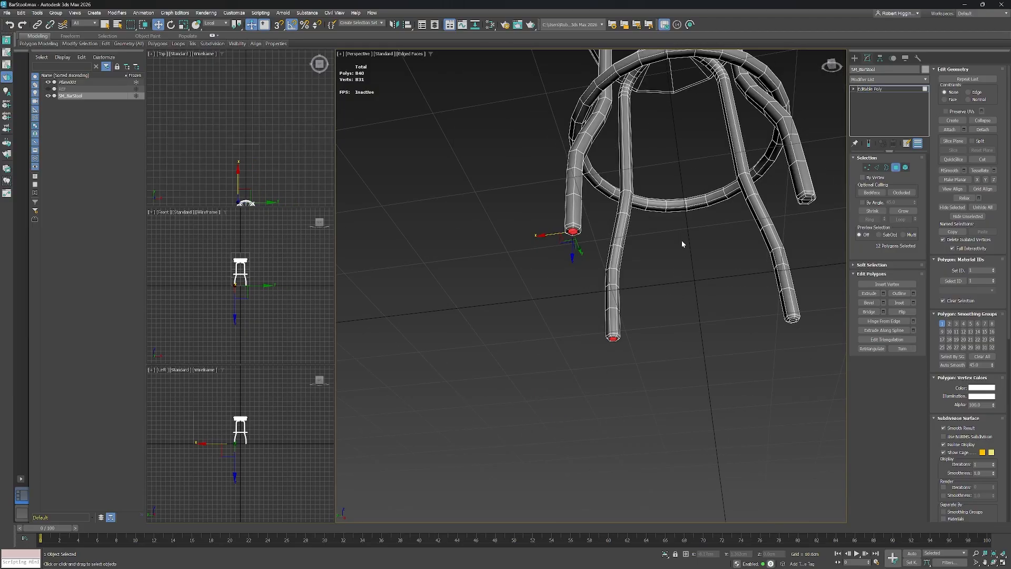
middle_drag(682, 240, 607, 229)
scroll(674, 170, up, 4)
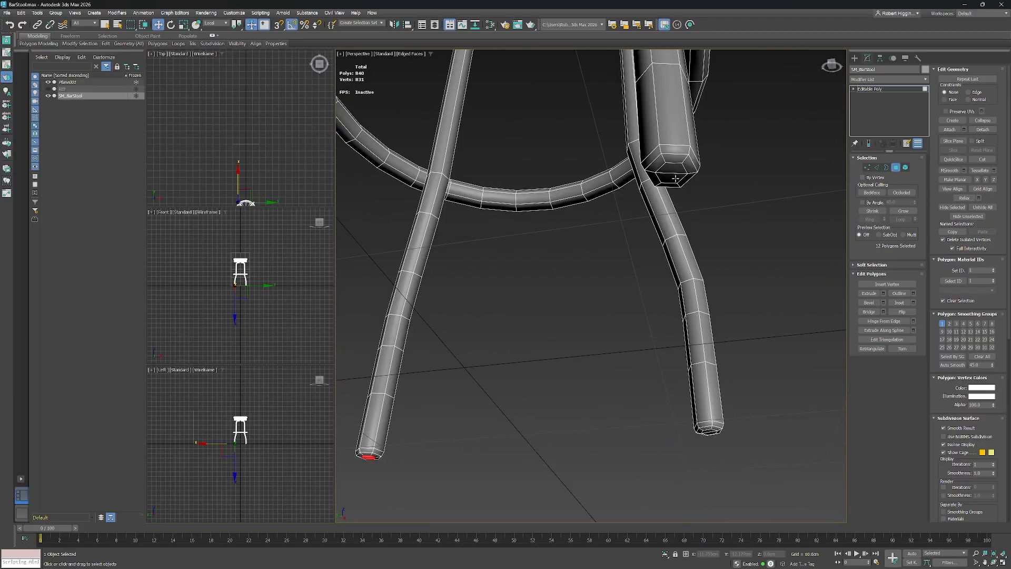
ctrl+click(674, 171)
ctrl+click(674, 168)
middle_drag(710, 428, 681, 310)
scroll(681, 317, up, 5)
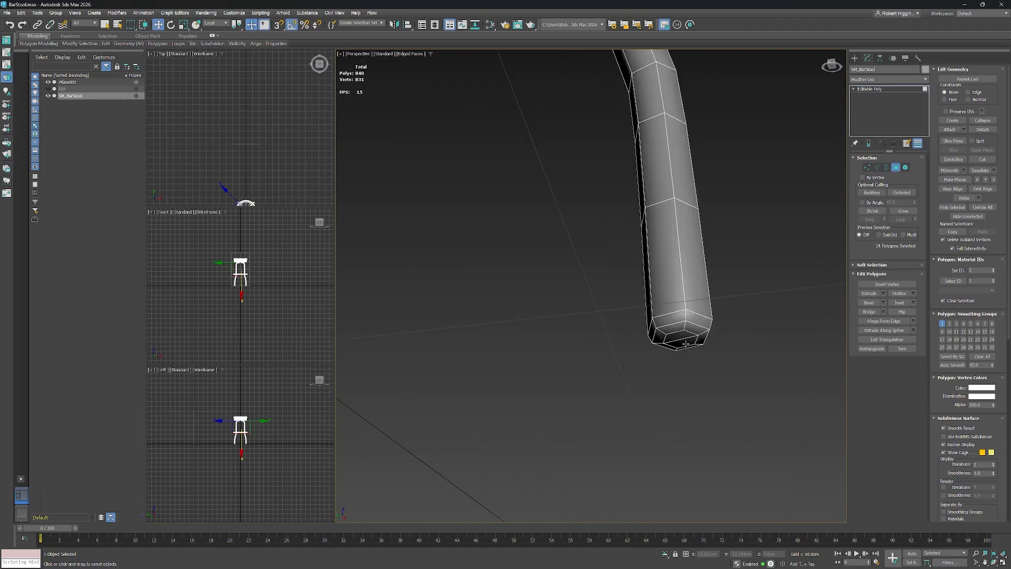
ctrl+click(685, 342)
ctrl+click(682, 336)
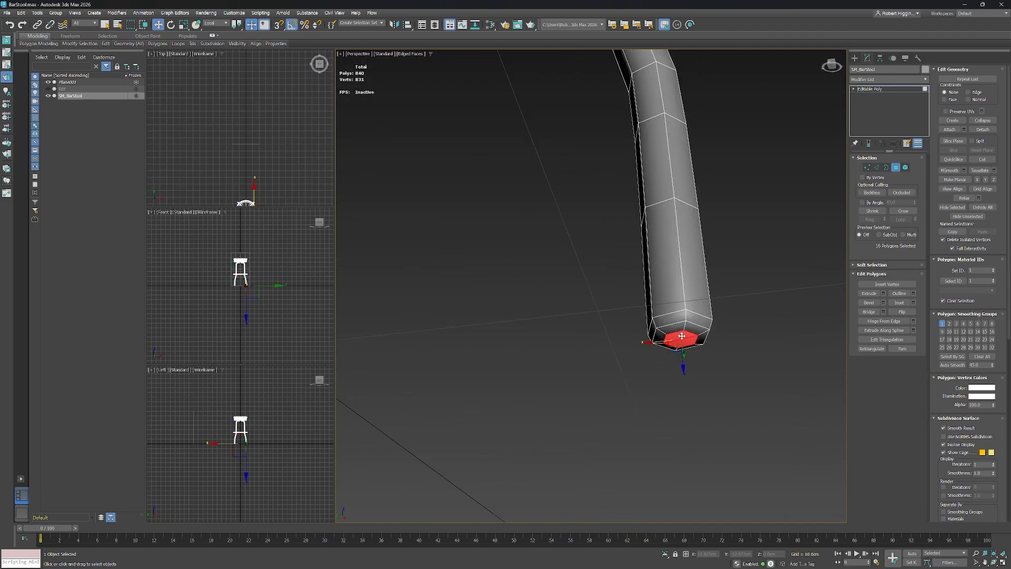
Remove the selected leg caps from smoothing group 1, assign them to group 2, and clear the selection.
click(942, 325)
click(950, 324)
click(768, 288)
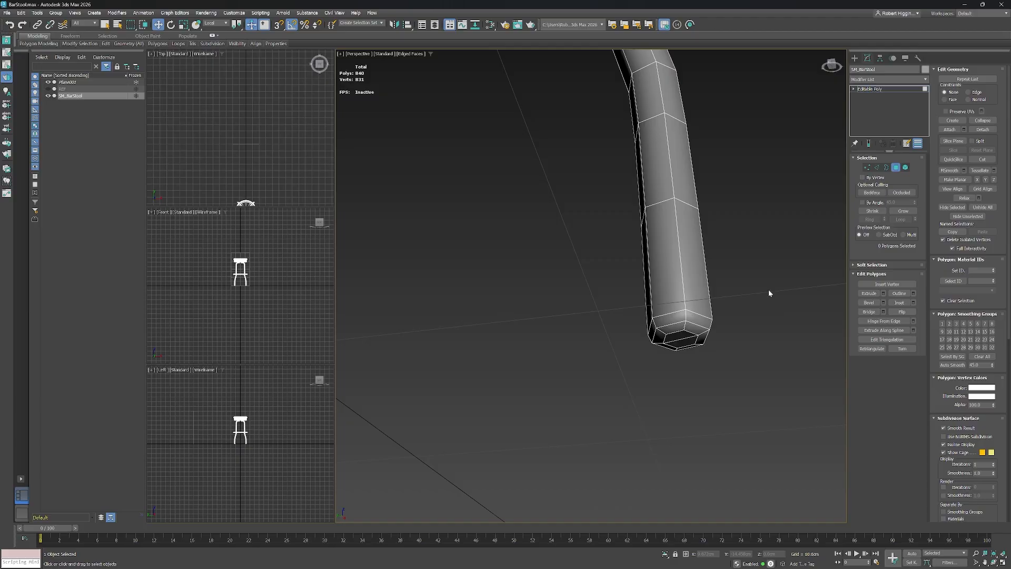
Turn on By Angle at 45, select the whole seat cushion, and assign it to smoothing group 1.
scroll(763, 295, down, 6)
scroll(710, 283, up, 12)
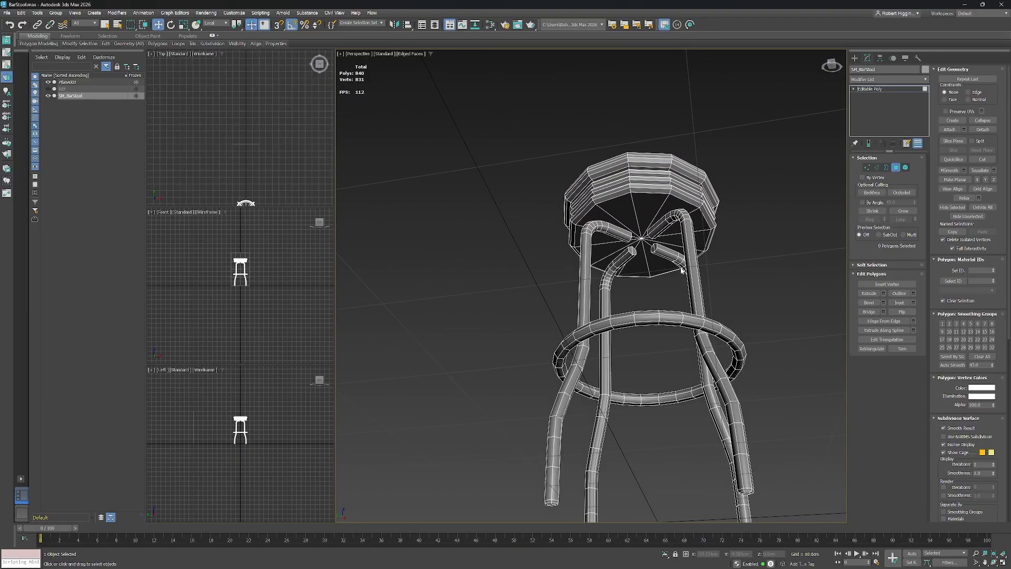
alt+middle_drag(714, 285, 706, 235)
scroll(708, 285, down, 10)
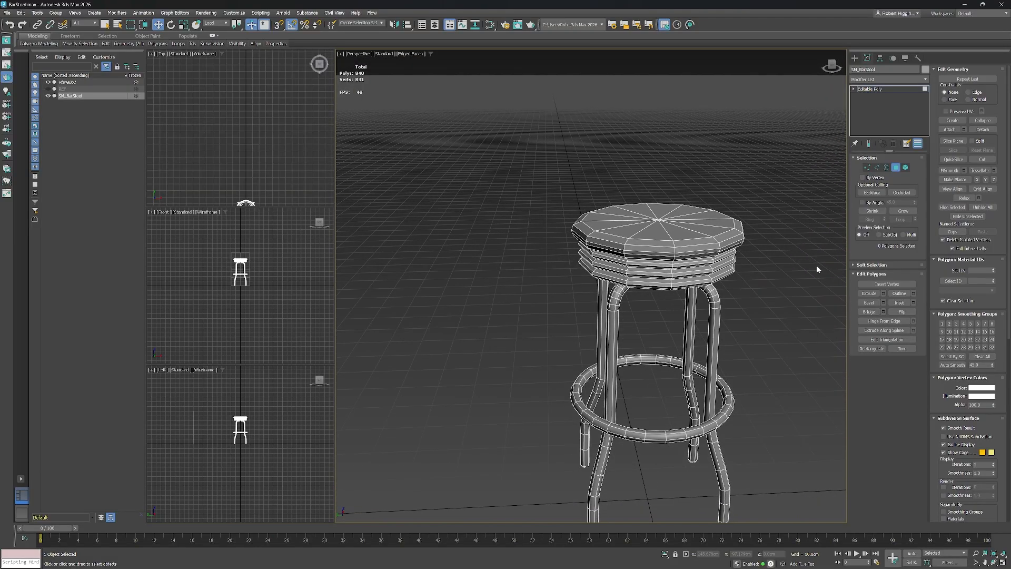
scroll(706, 250, up, 3)
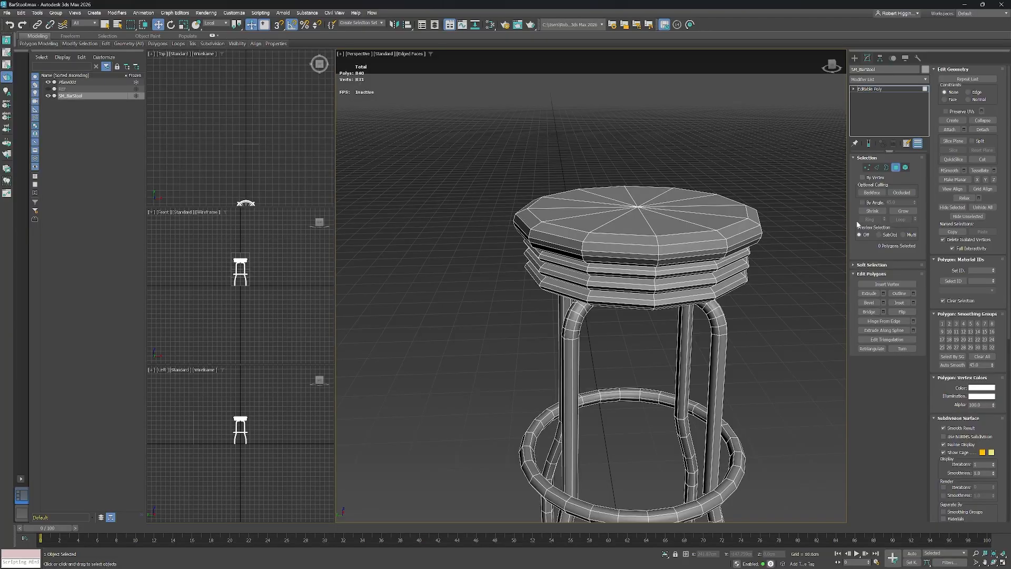
click(862, 202)
click(651, 248)
ctrl+click(651, 234)
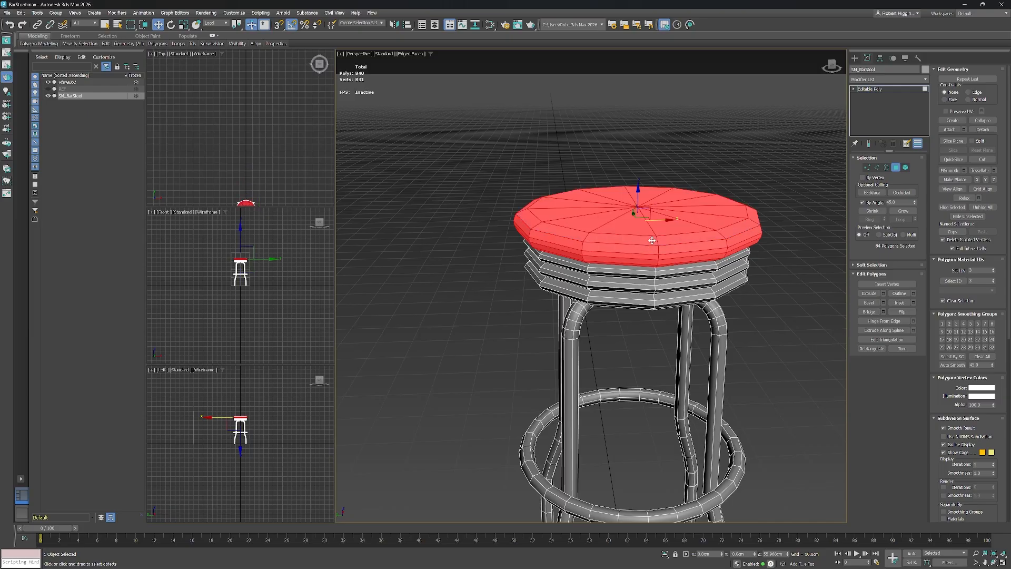
alt+middle_drag(686, 245, 679, 234)
scroll(685, 249, up, 3)
scroll(673, 219, up, 3)
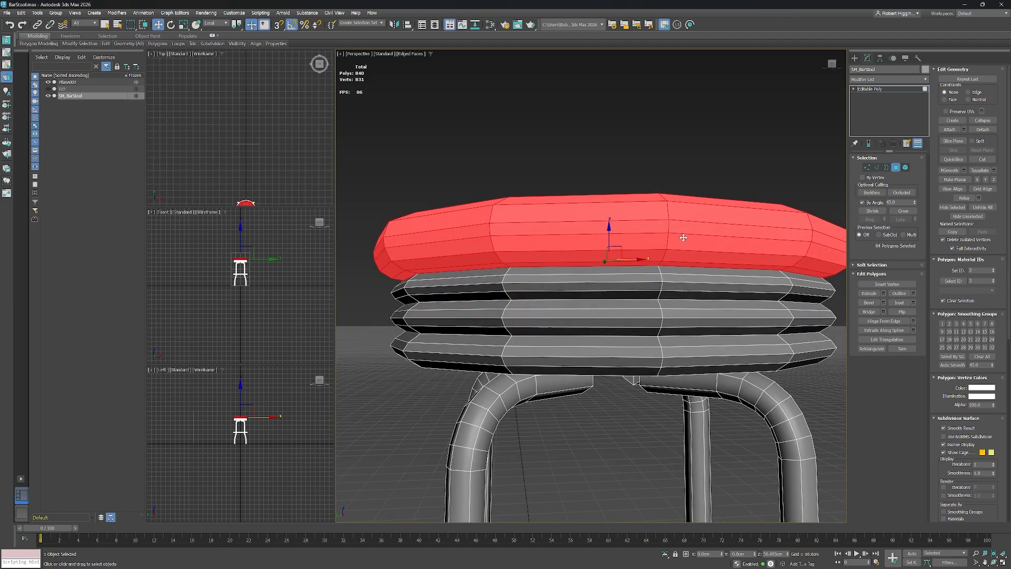
click(941, 324)
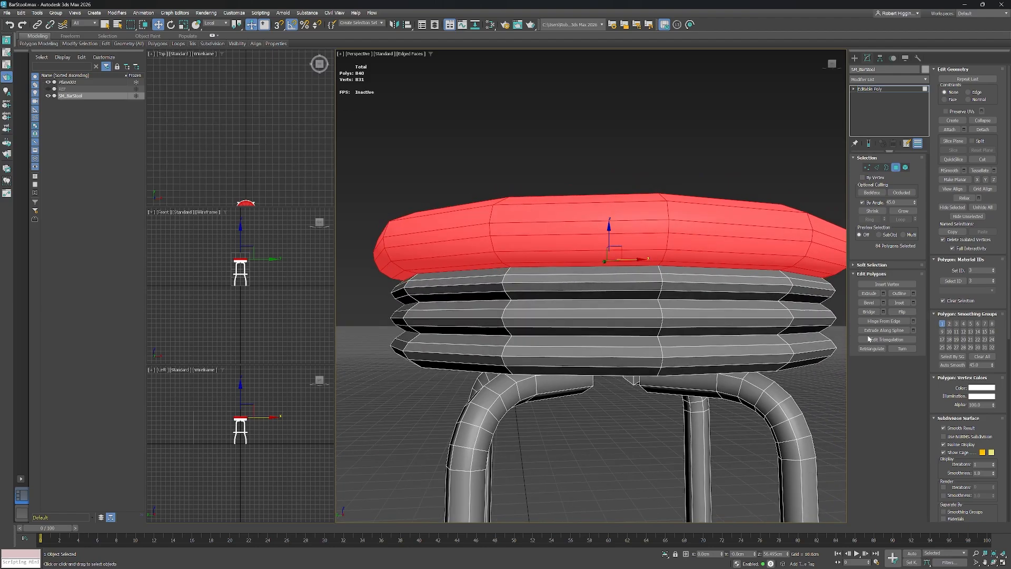
Assign the uppermost ring under the cushion to smoothing group 2 and the middle ring to group 1.
click(635, 281)
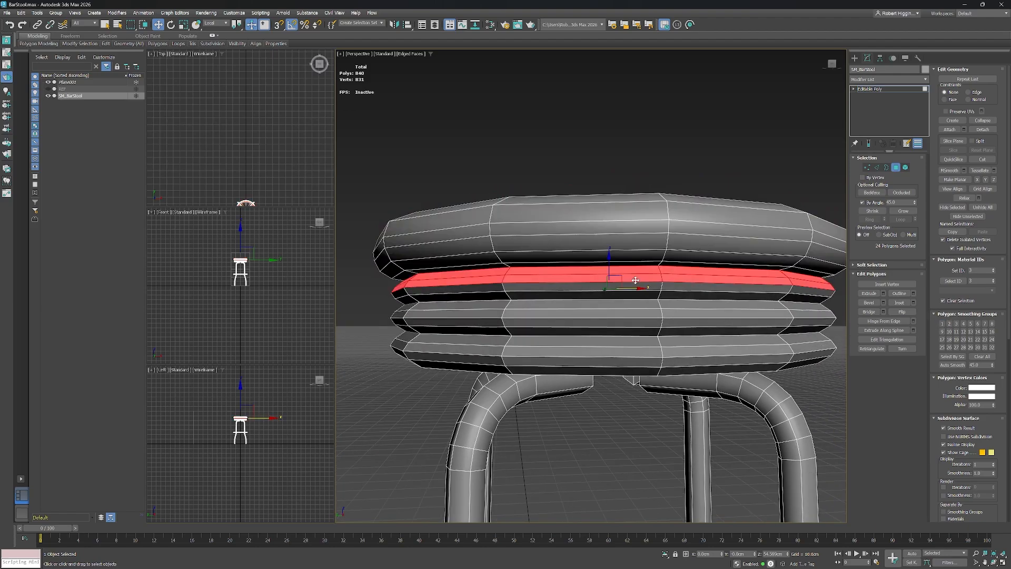
ctrl+click(667, 287)
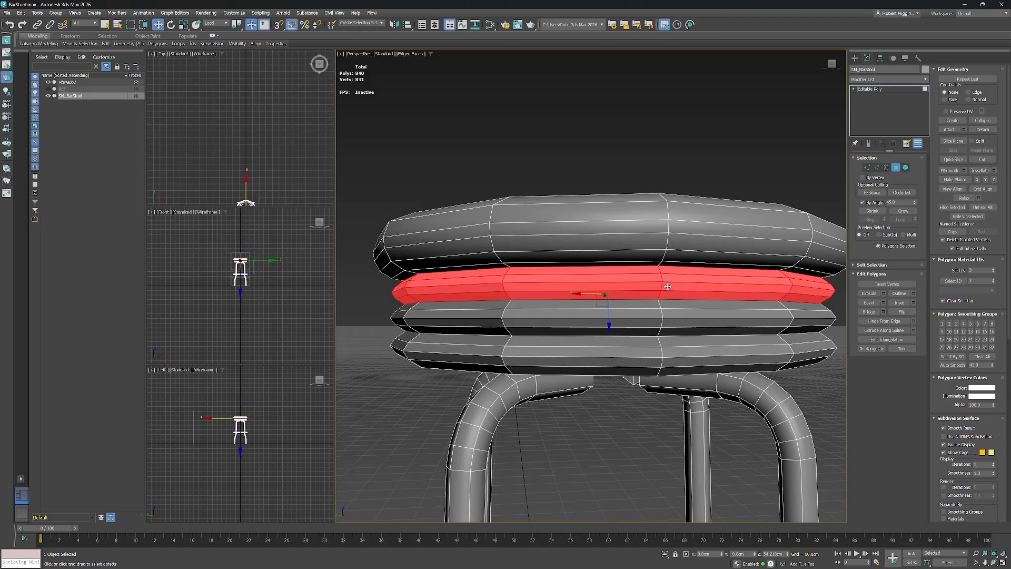
click(949, 324)
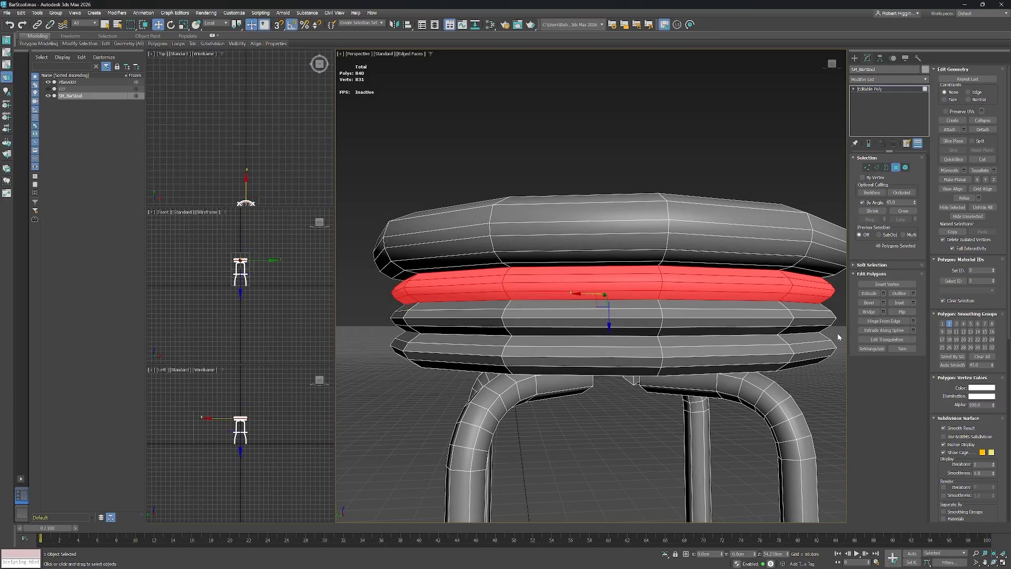
click(689, 315)
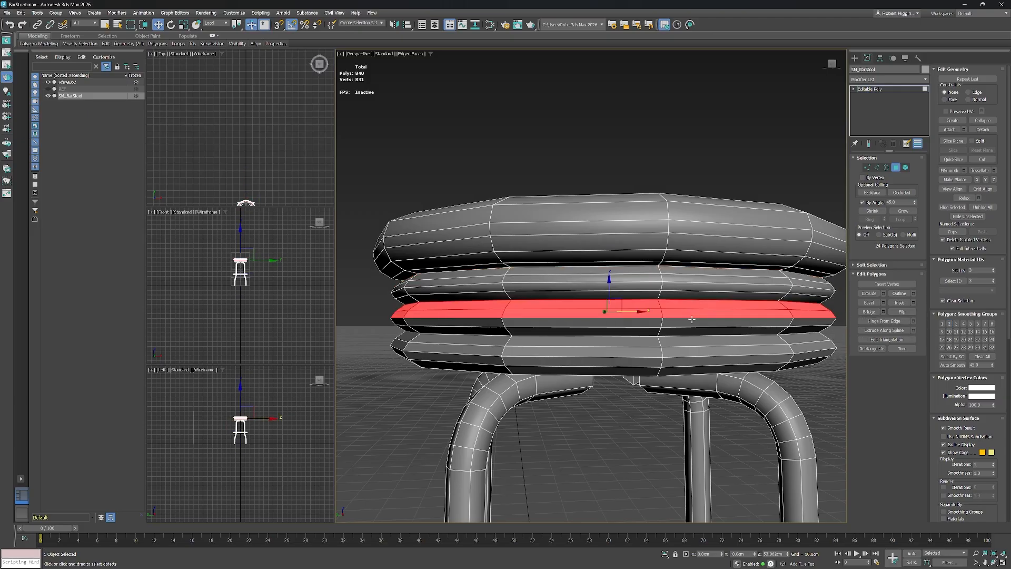
click(943, 325)
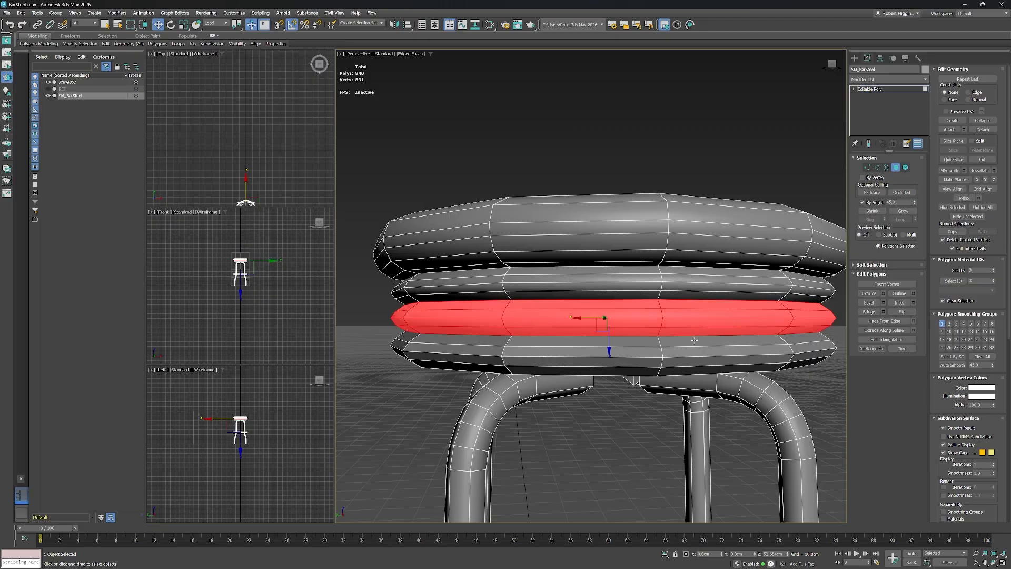
Select the lowest ring below the cushion together with the underside and assign them to smoothing group 2.
ctrl+click(696, 359)
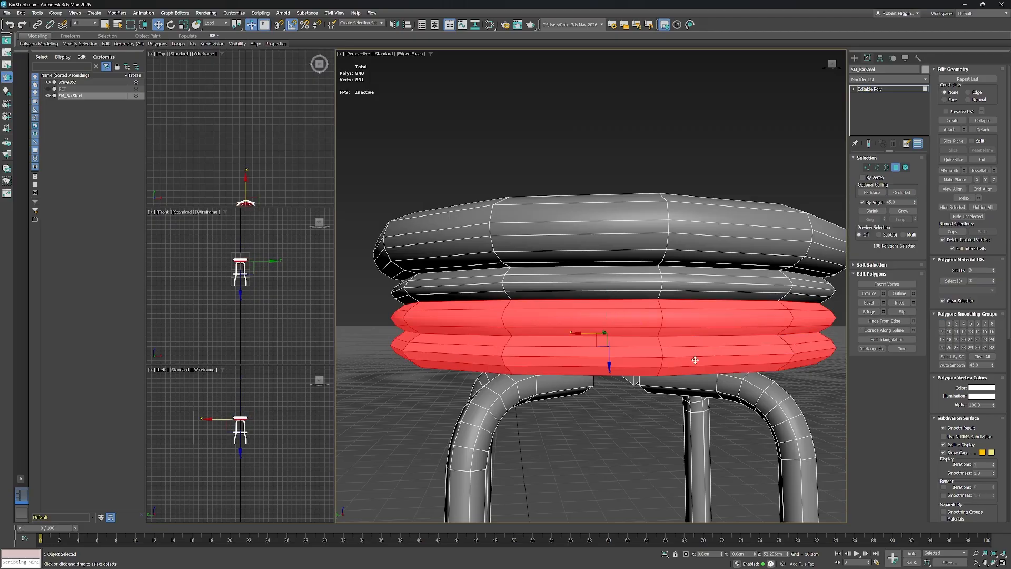
click(937, 324)
click(723, 344)
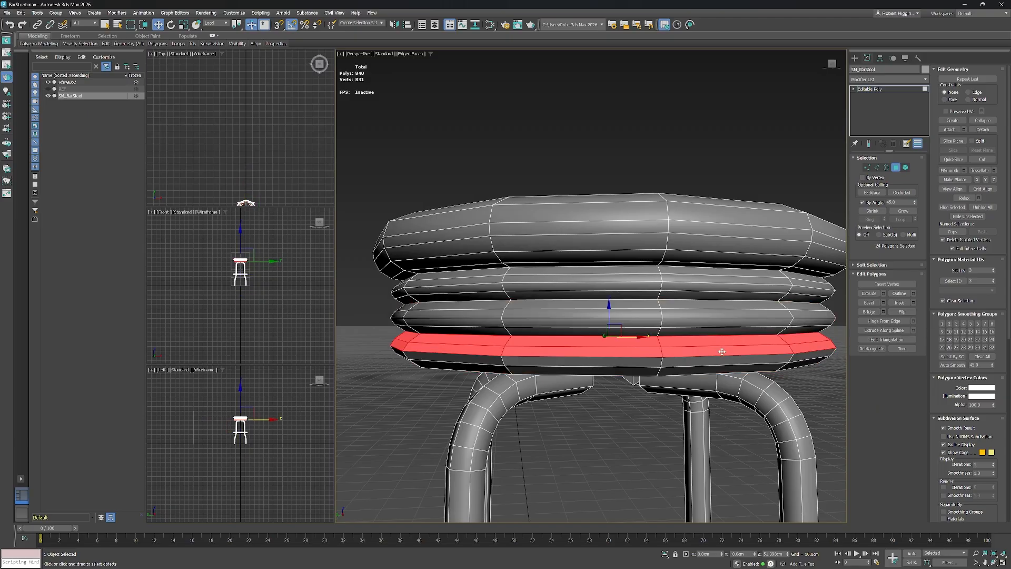
click(950, 324)
Shrink the selection to the seat's flat underside, switch it from smoothing group 2 to group 1, and clear the selection.
alt+middle_drag(711, 356, 706, 301)
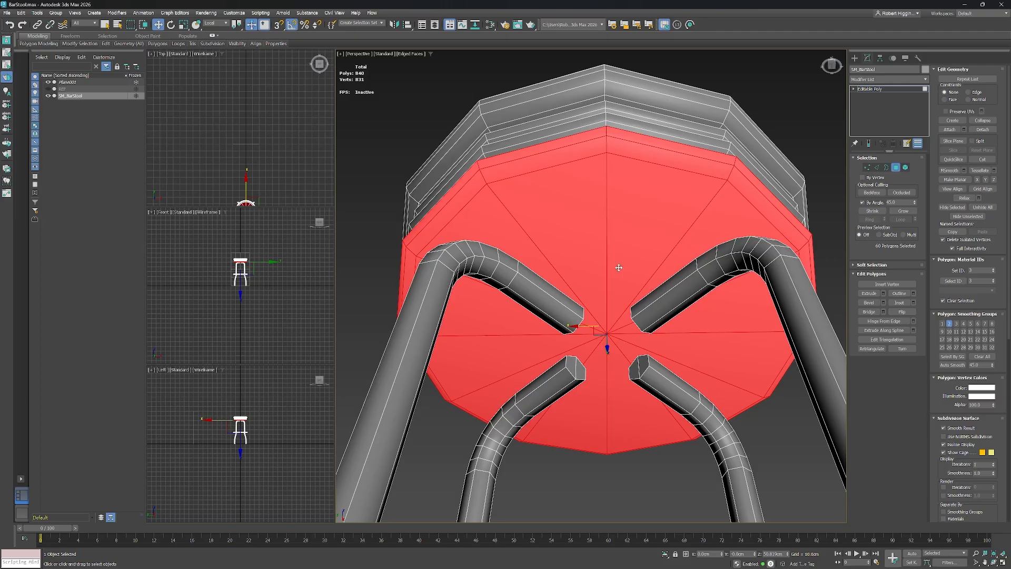
click(866, 211)
click(868, 212)
click(868, 211)
click(868, 211)
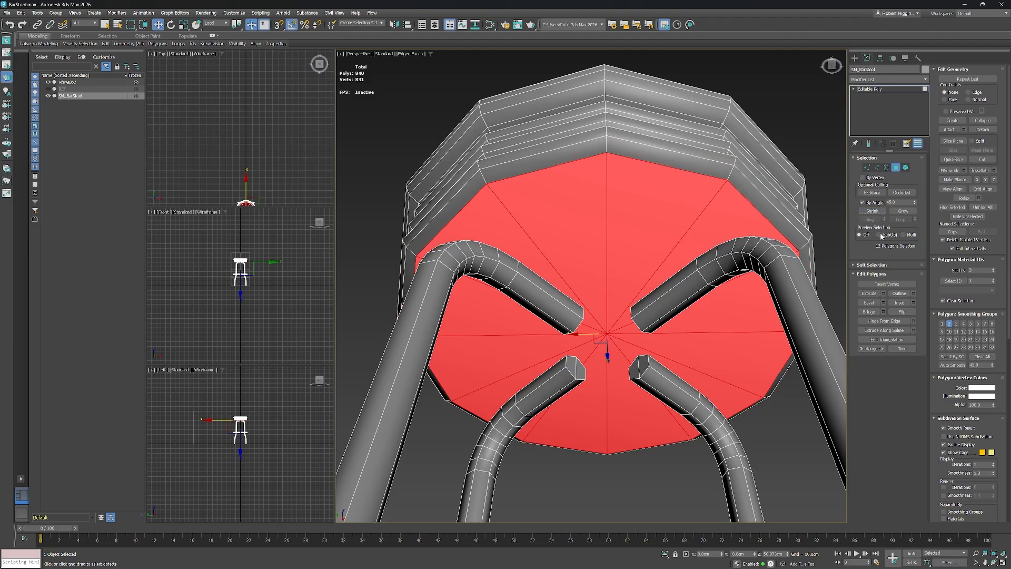
click(949, 324)
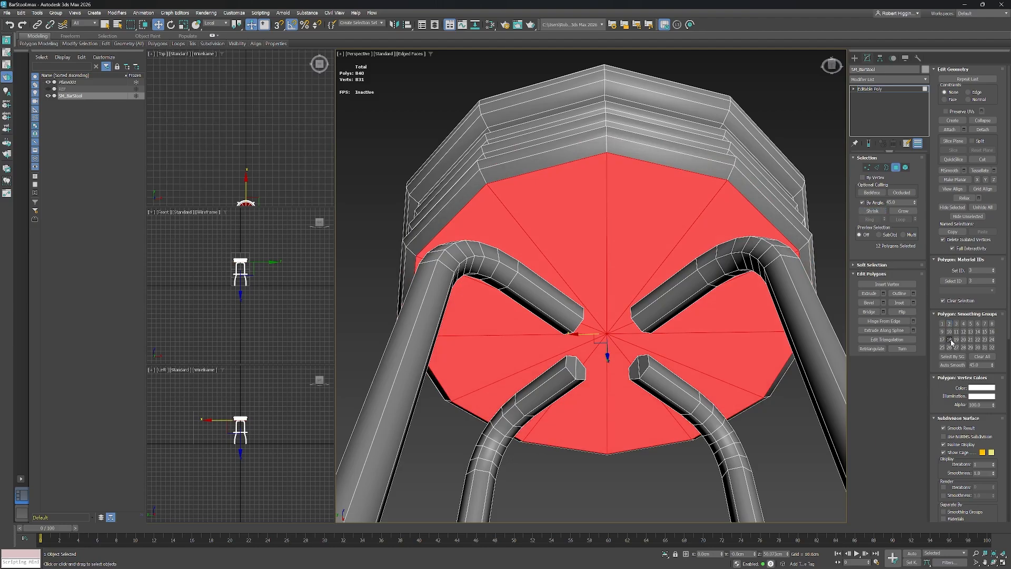
click(943, 324)
click(814, 155)
Render the perspective view, enlarge the render window to examine the stool's shading, and close it.
alt+middle_drag(697, 212, 752, 236)
scroll(706, 256, down, 3)
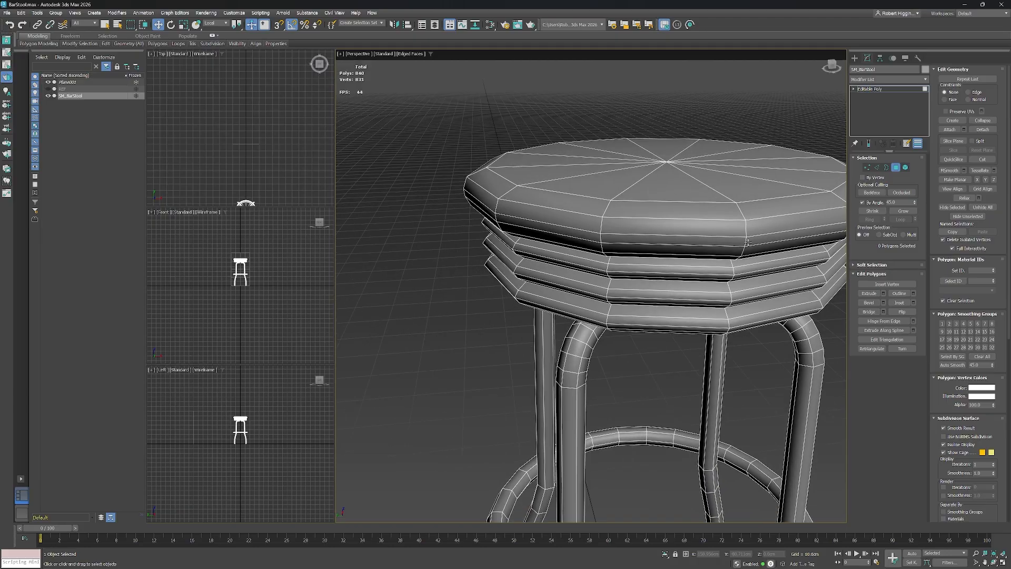
scroll(752, 237, down, 2)
scroll(750, 244, down, 2)
middle_drag(768, 280, 685, 204)
middle_drag(709, 310, 703, 315)
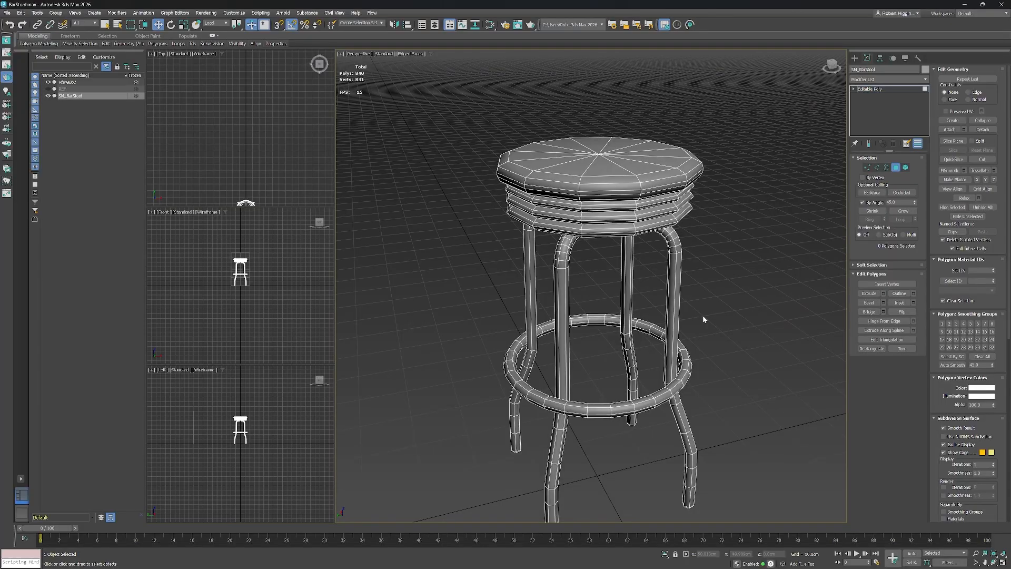
key(shift+q)
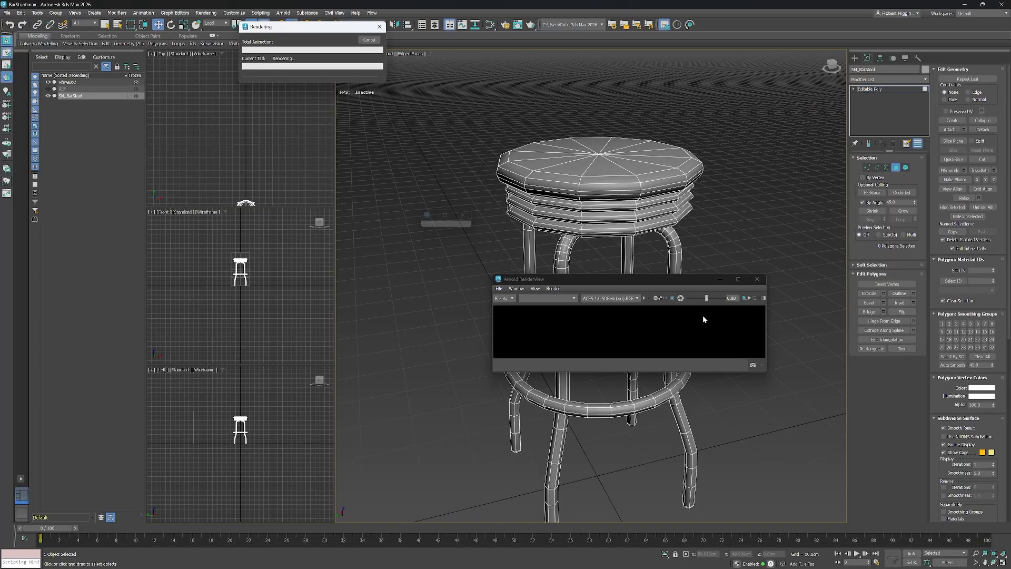
drag(629, 280, 485, 123)
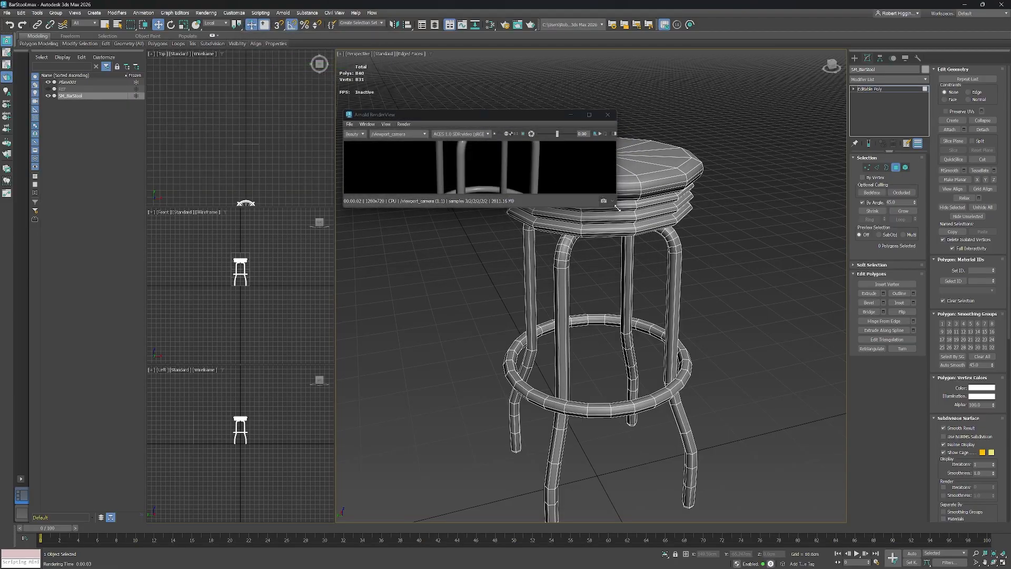
drag(617, 207, 776, 496)
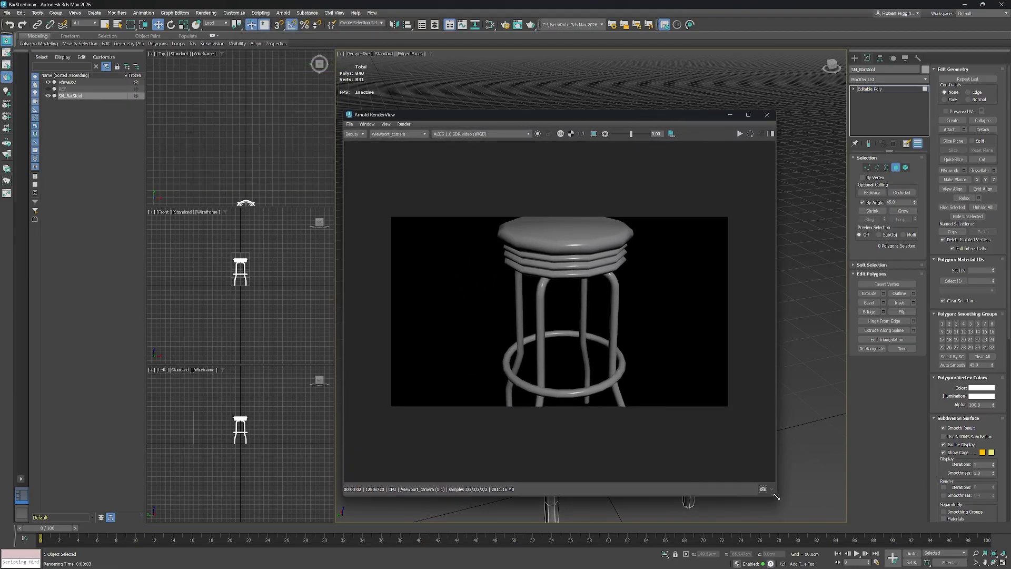
scroll(573, 299, up, 2)
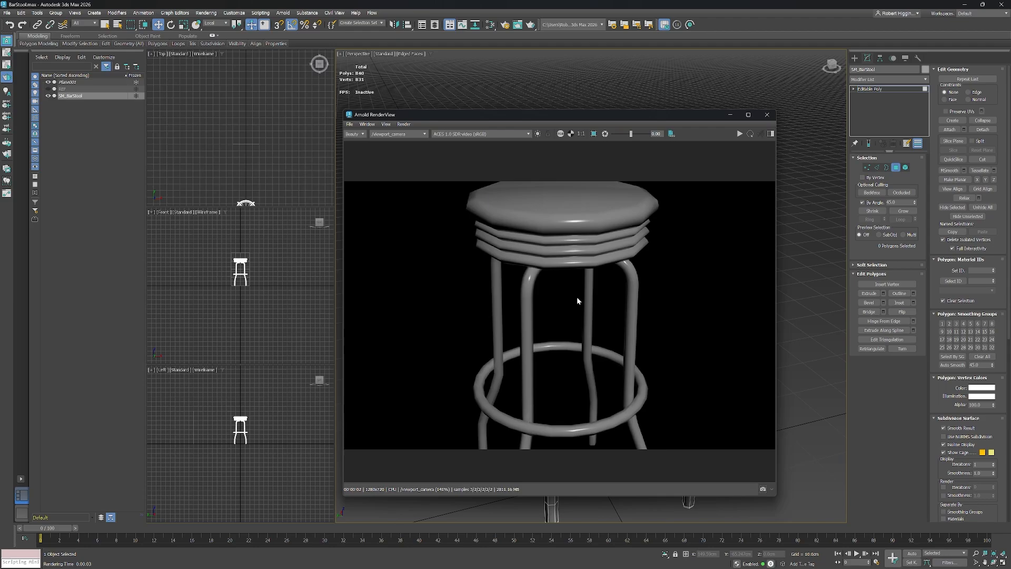
click(767, 114)
Frame the entire stool down to its feet, render it again to check the smoothing, and close the render.
scroll(645, 251, down, 3)
middle_drag(690, 300, 684, 288)
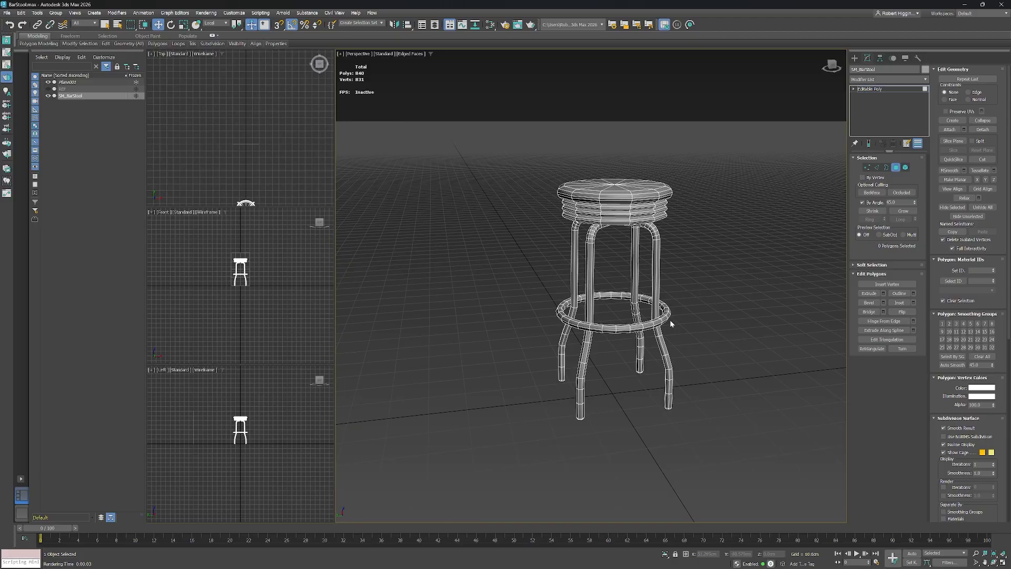
middle_drag(679, 309, 678, 305)
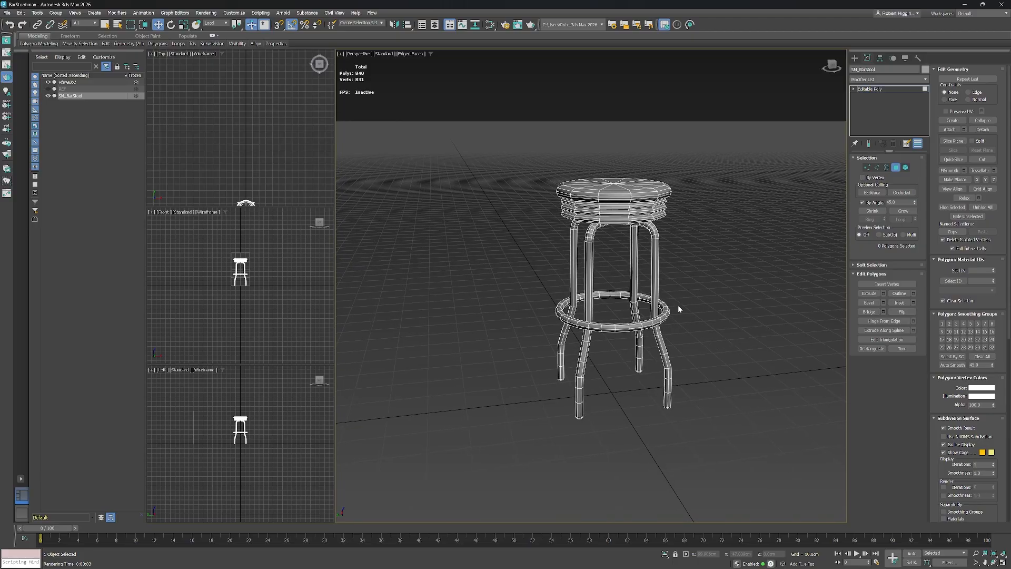
key(shift+q)
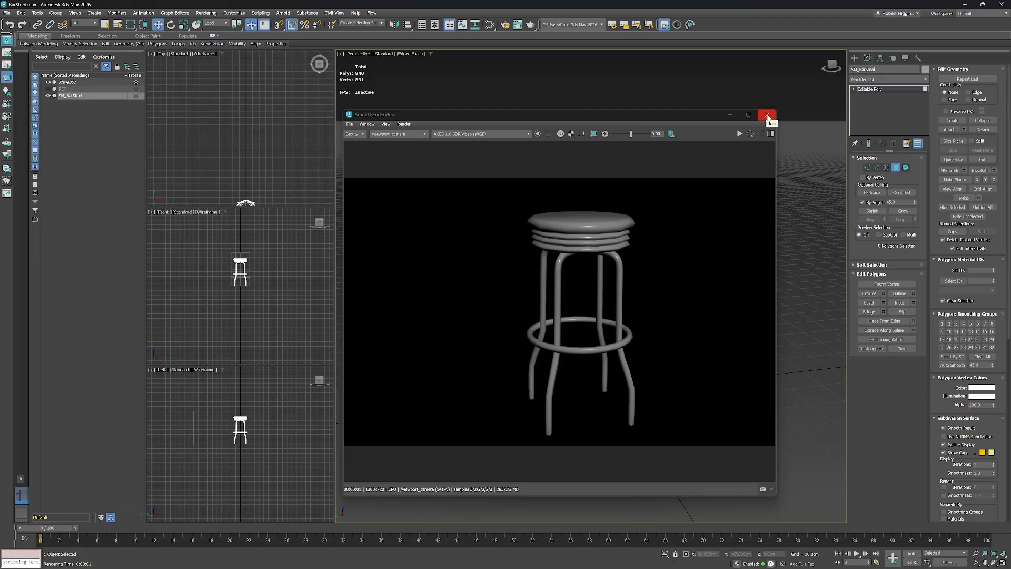
click(767, 115)
Examine the seat top, rings, legs and footrest from several angles to judge the smoothing and edge layout.
middle_drag(669, 253, 683, 292)
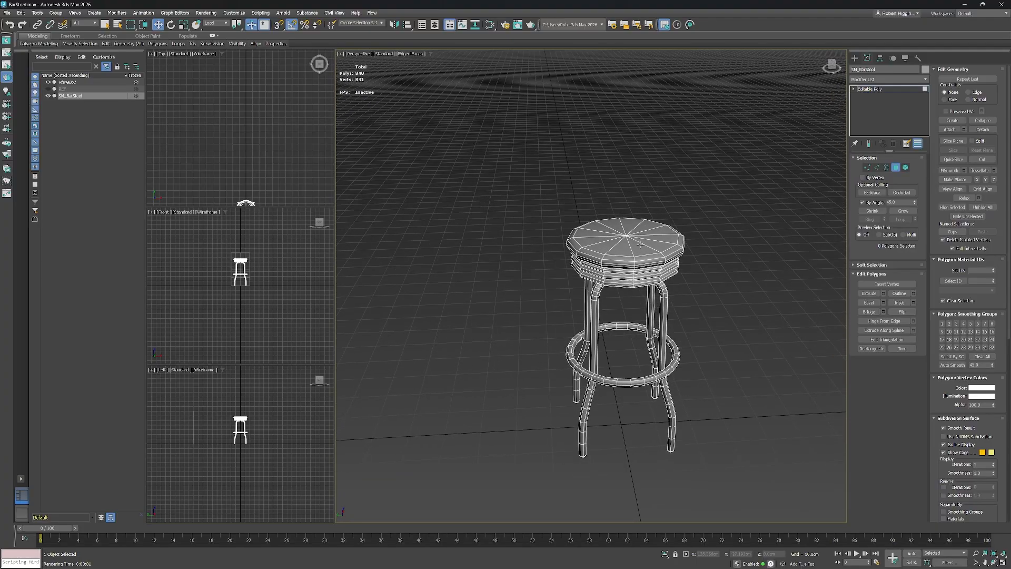
scroll(682, 341, up, 3)
middle_drag(683, 341, 661, 265)
alt+middle_drag(667, 313, 666, 316)
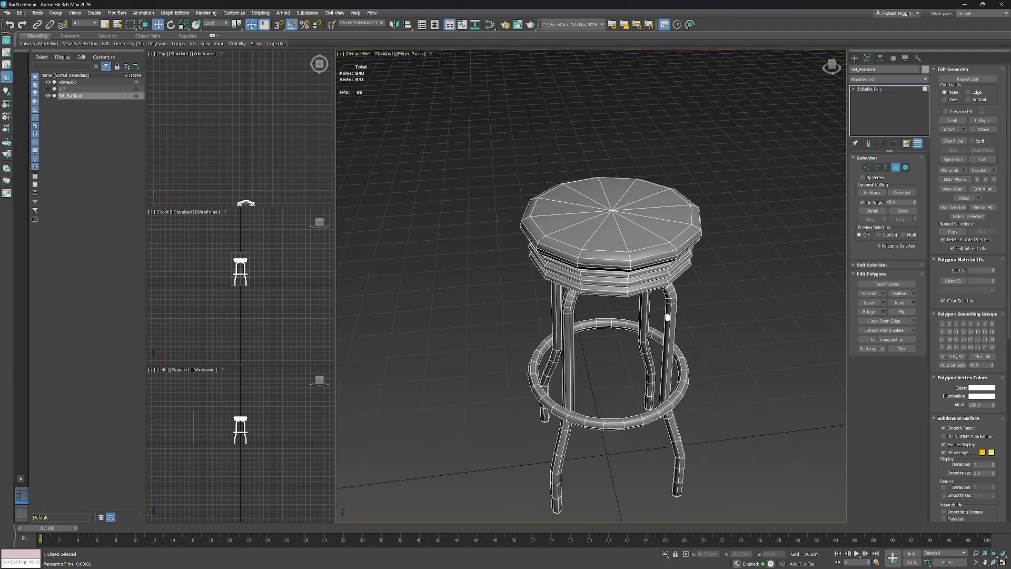
scroll(620, 227, up, 2)
mouse_move(622, 243)
alt+middle_down()
mouse_move(614, 232)
mouse_move(617, 253)
alt+middle_up()
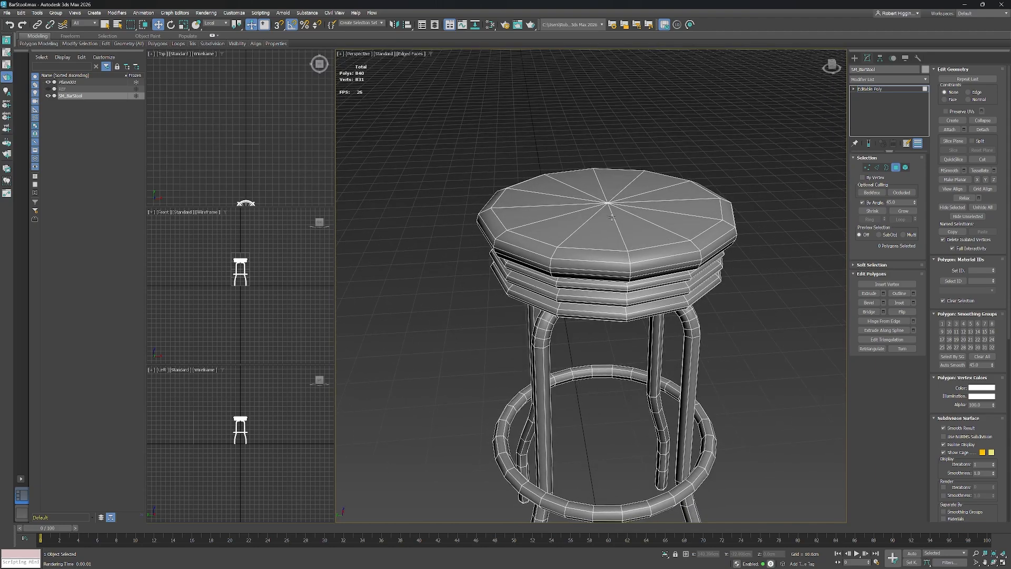
scroll(611, 217, up, 2)
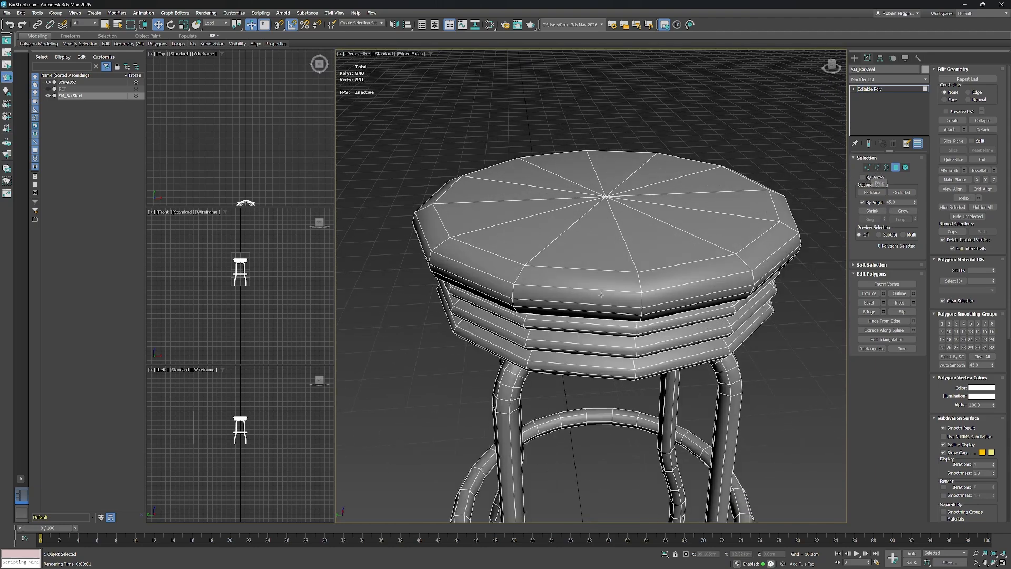
scroll(645, 318, down, 2)
alt+middle_drag(686, 407, 661, 315)
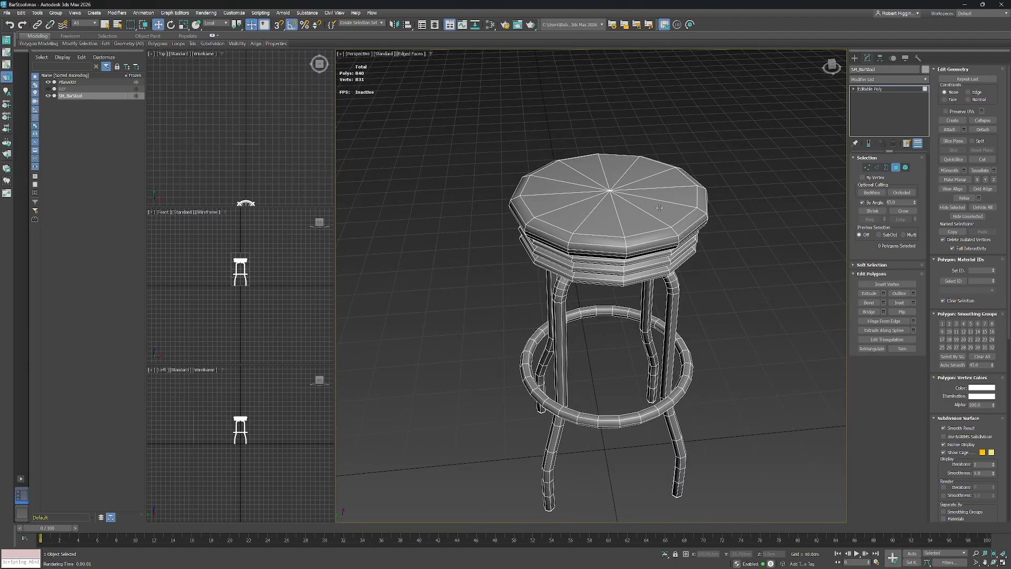
scroll(659, 208, up, 2)
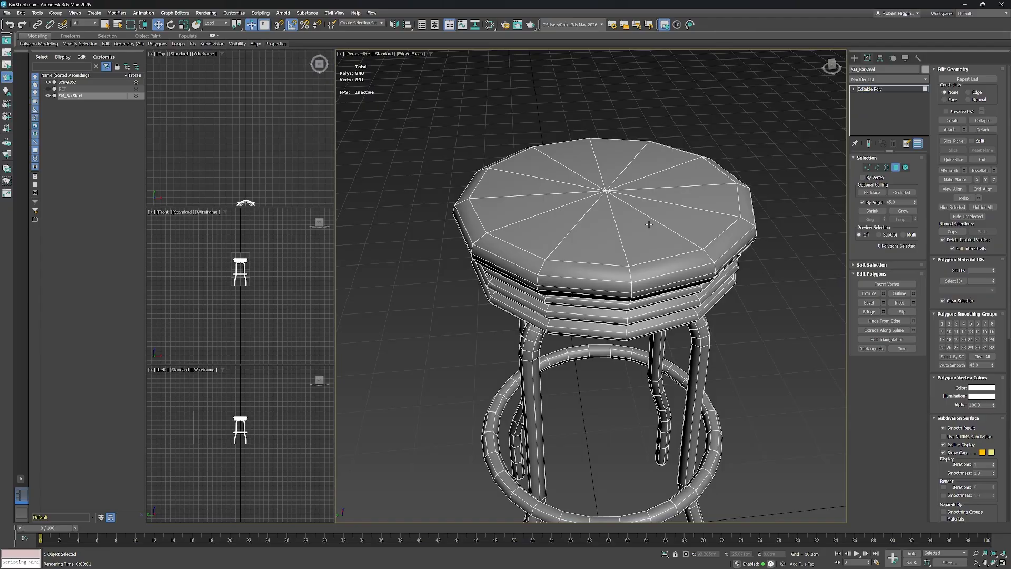
alt+middle_drag(649, 224, 652, 149)
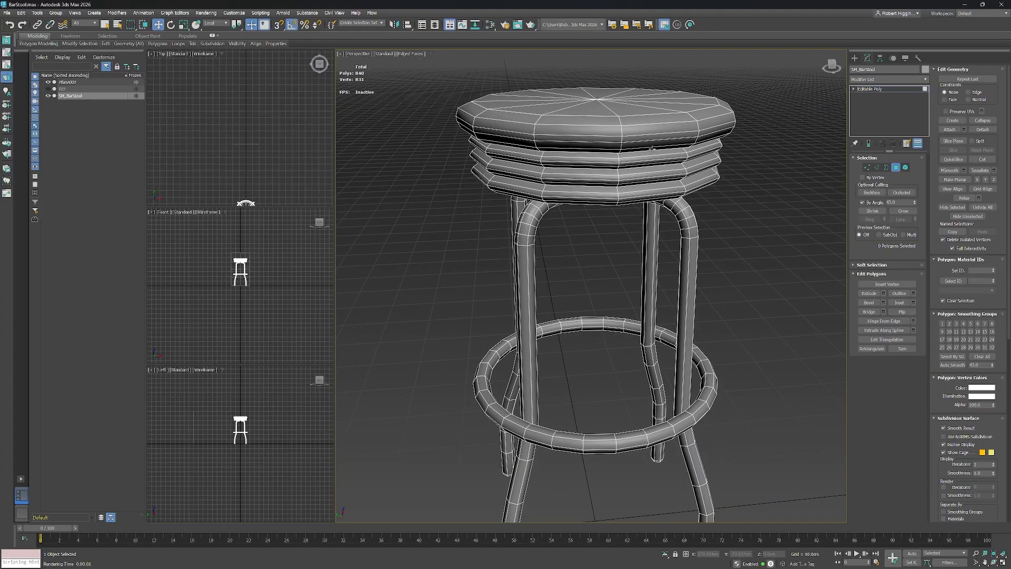
scroll(652, 149, down, 4)
alt+middle_drag(695, 309, 711, 348)
scroll(686, 273, up, 3)
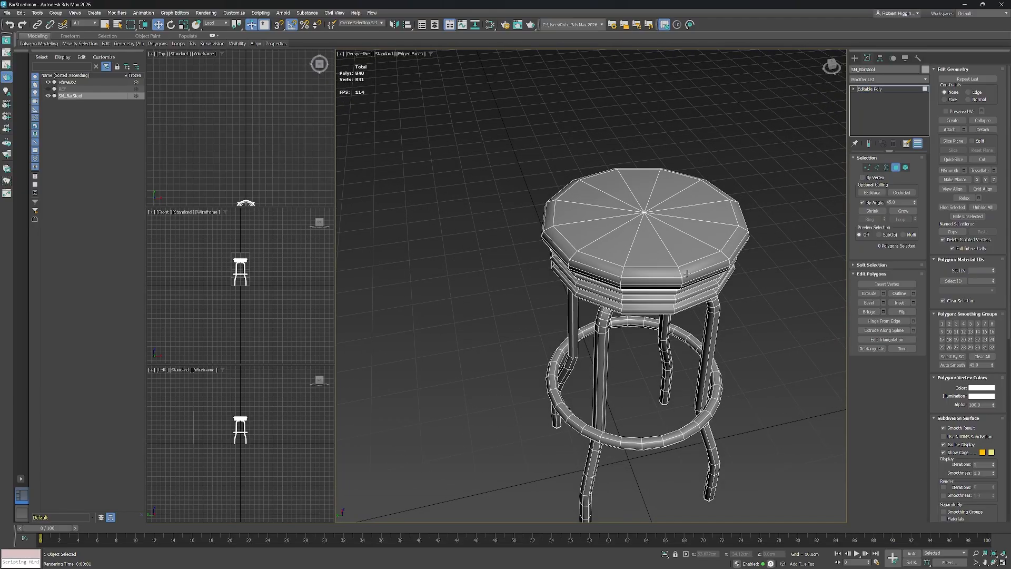
Set the select-by-angle threshold to 5.0 and select all the flat polygons on top of the seat.
alt+middle_drag(687, 273, 653, 241)
scroll(640, 241, up, 2)
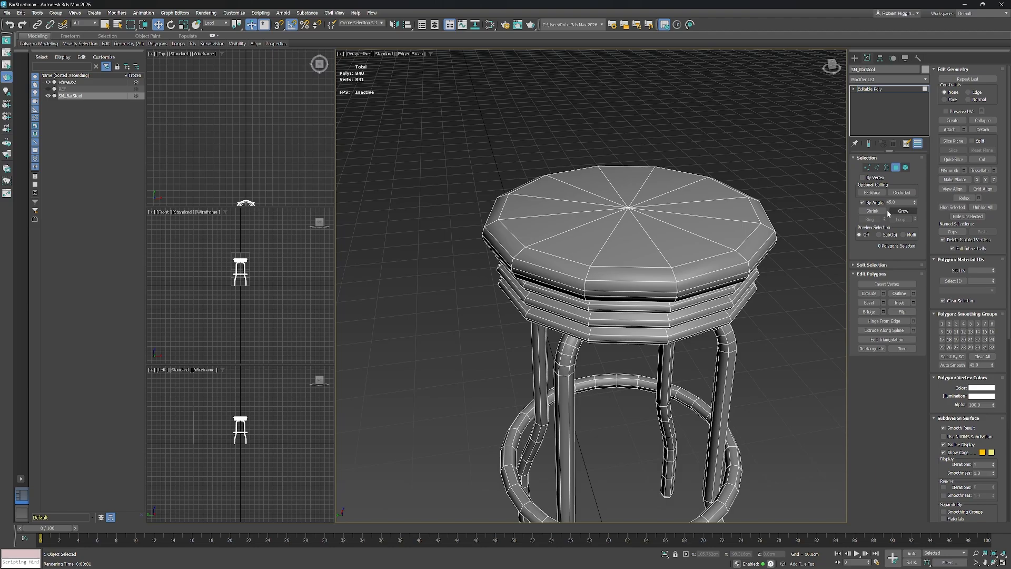
alt+middle_drag(688, 225, 684, 253)
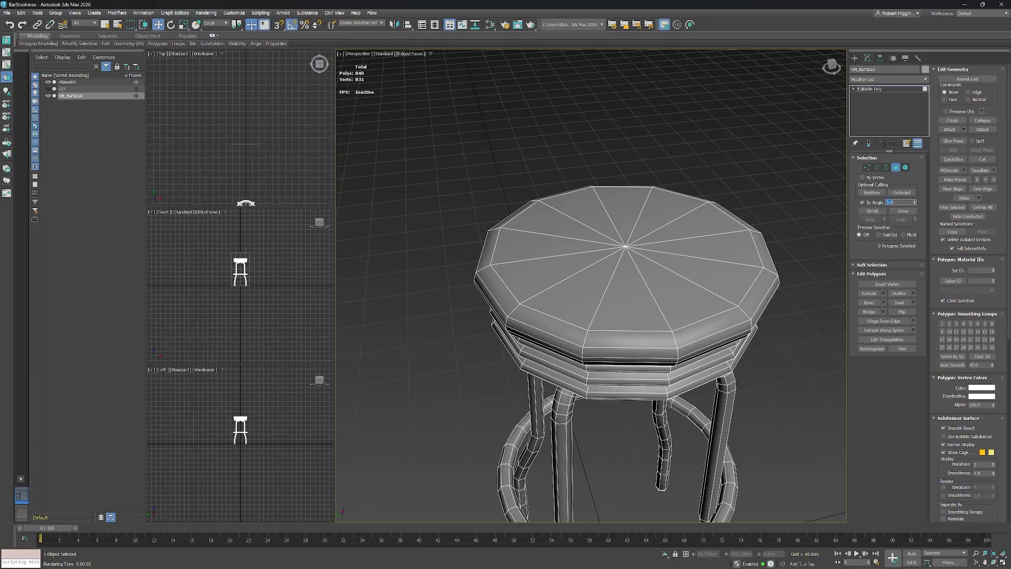
click(628, 289)
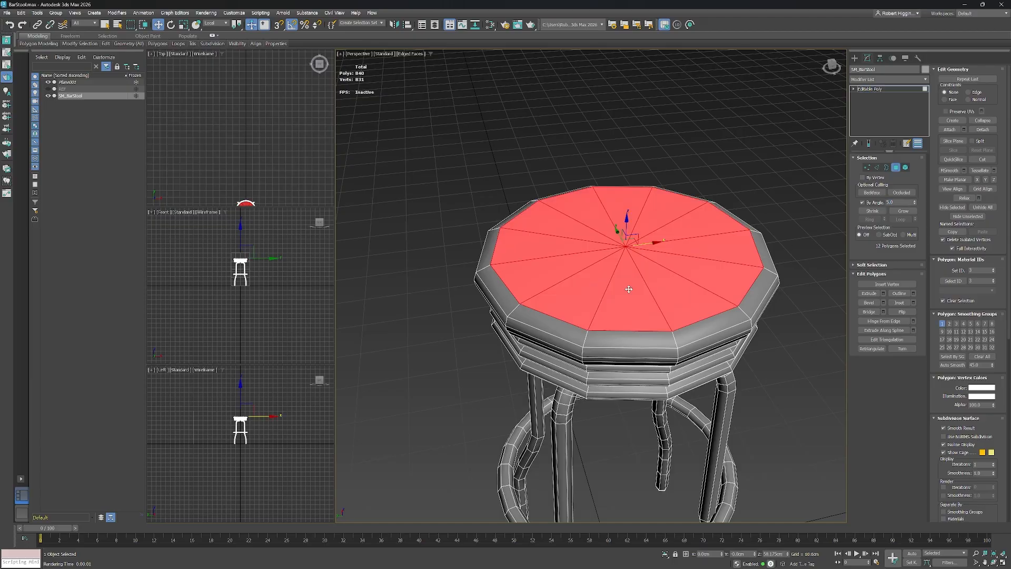
Inset the selected seat-top polygons as a group by 3.0 cm.
scroll(637, 269, up, 3)
middle_drag(656, 303, 608, 296)
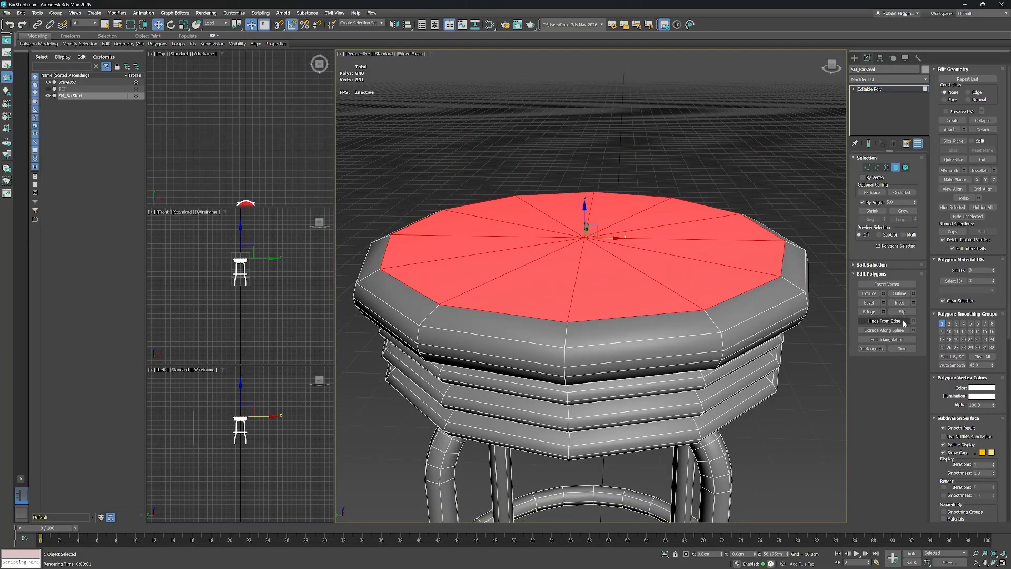
click(913, 303)
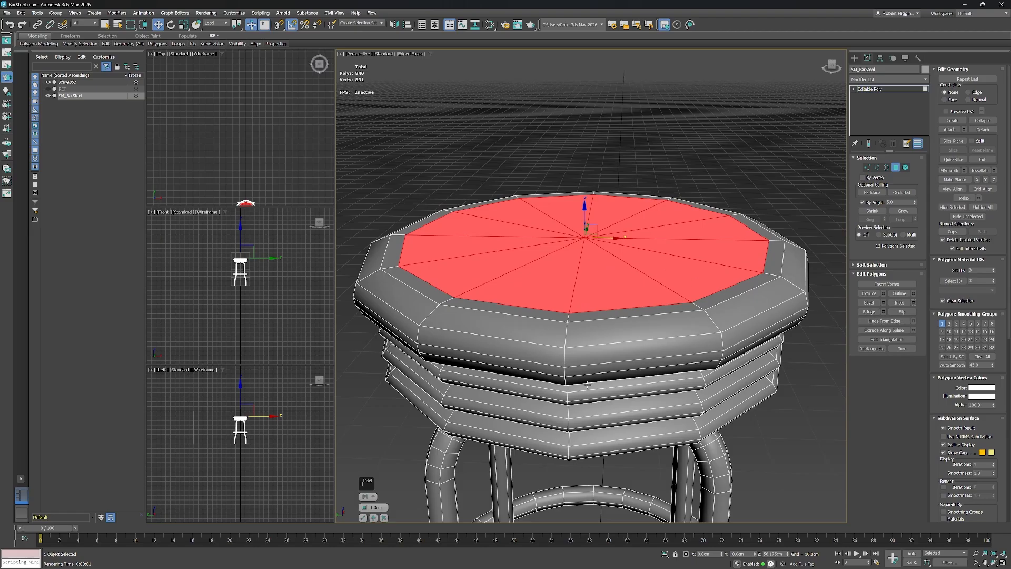
middle_drag(588, 261, 584, 260)
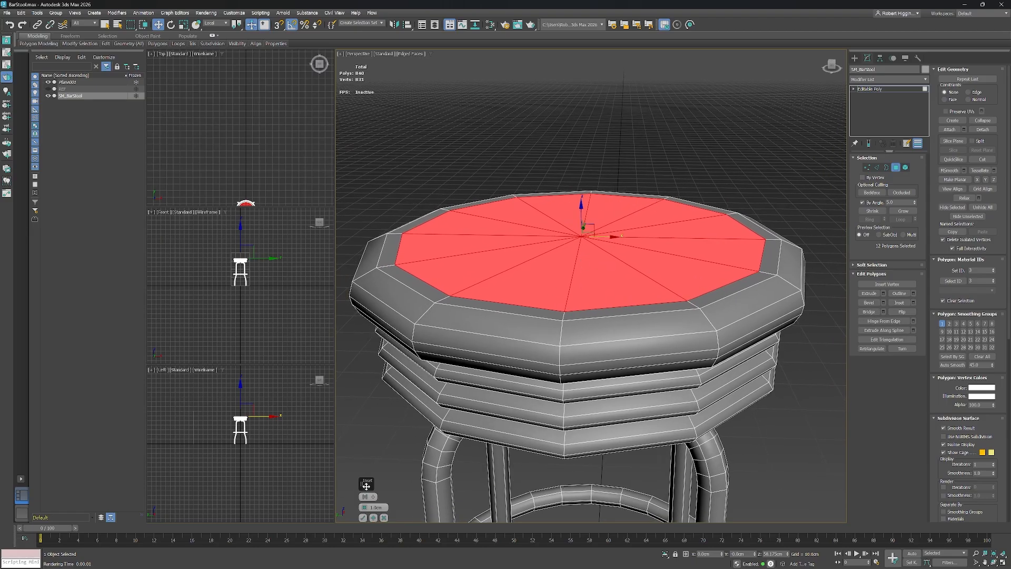
drag(366, 484, 389, 407)
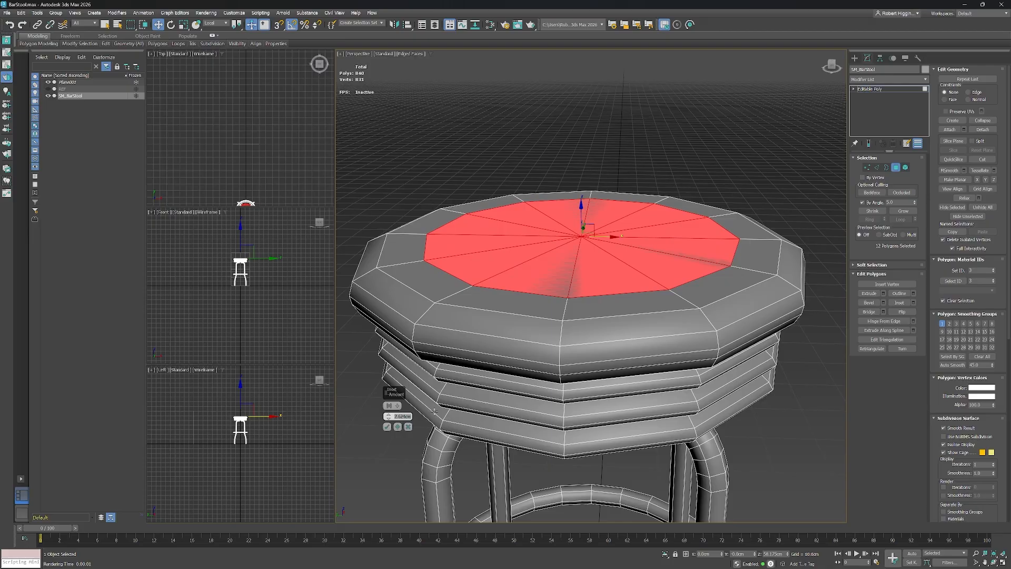
text(3)
key(Return)
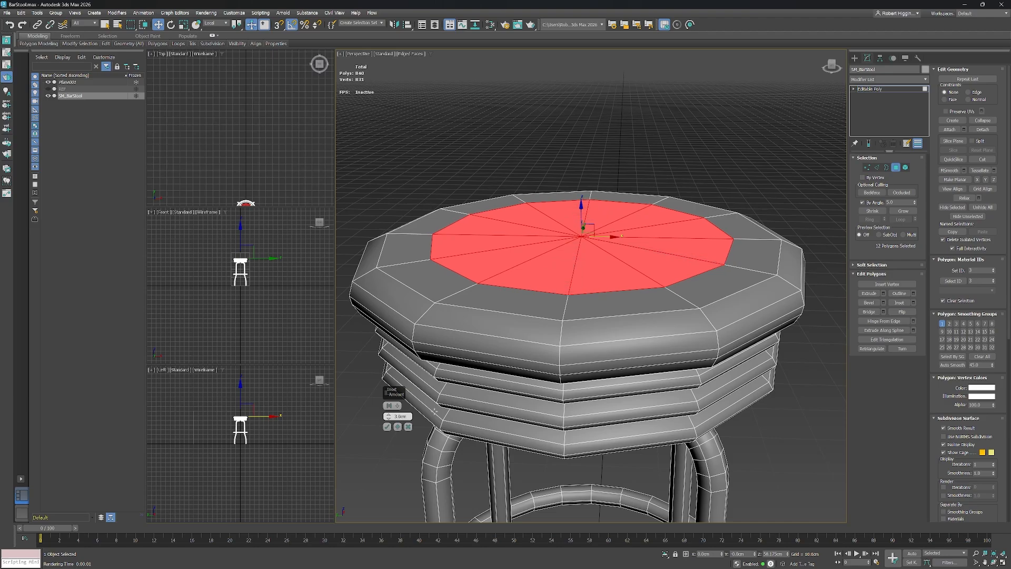
alt+middle_drag(717, 312, 724, 307)
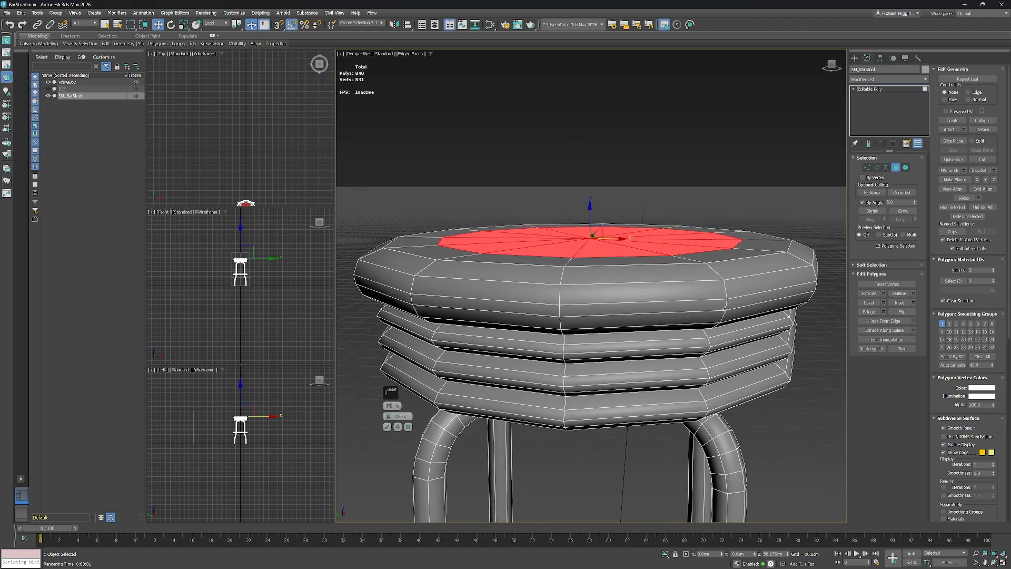
key(f)
middle_drag(647, 163, 654, 438)
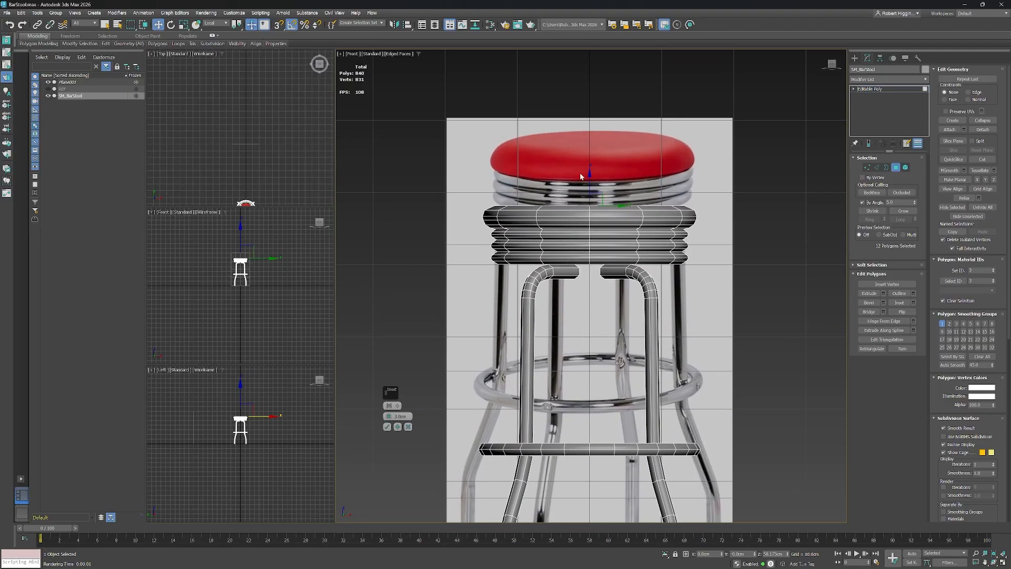
scroll(586, 193, up, 6)
middle_drag(553, 243, 580, 260)
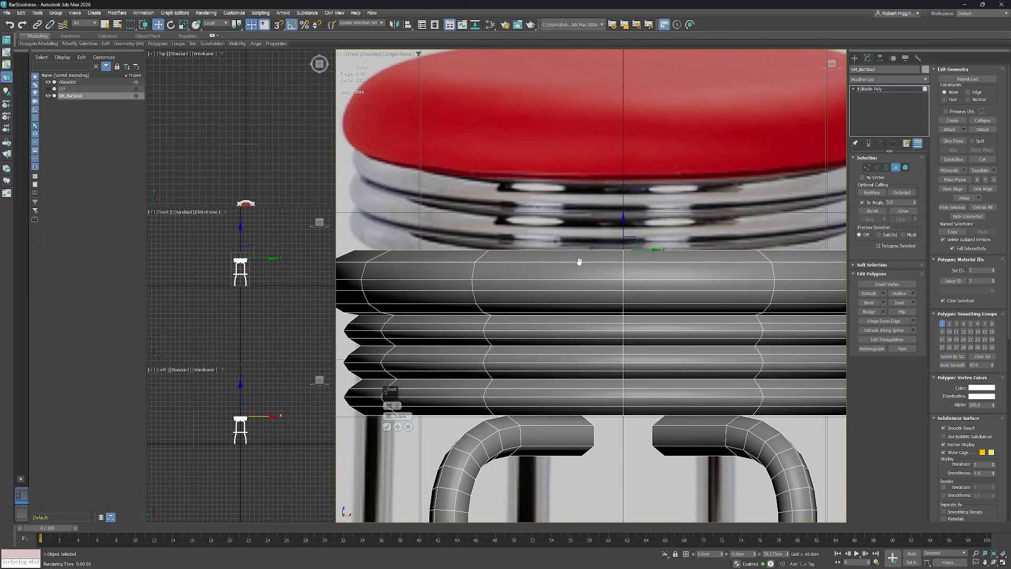
drag(625, 222, 629, 212)
key(ctrl+z)
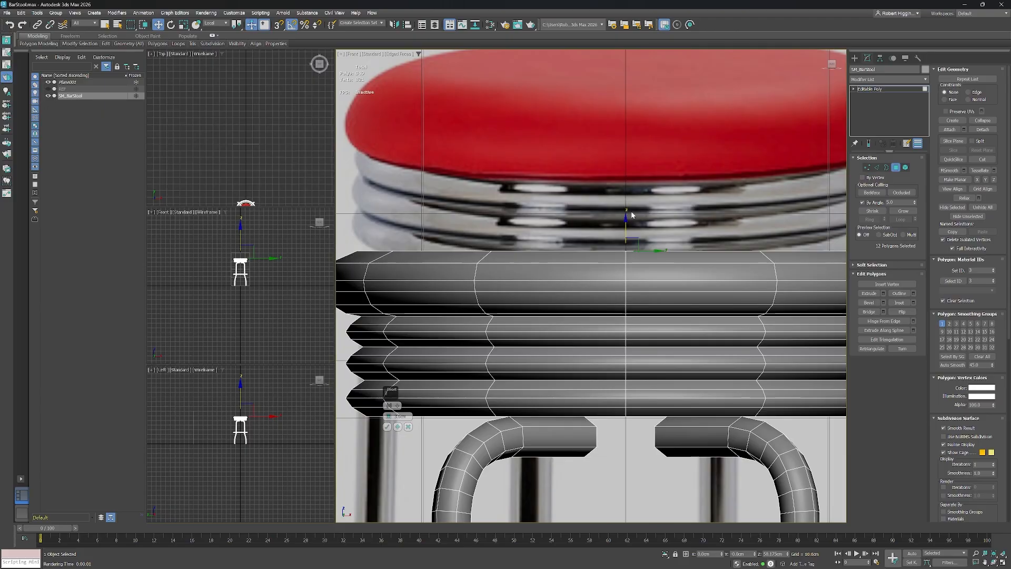
middle_drag(631, 211, 649, 255)
key(p)
scroll(642, 235, down, 2)
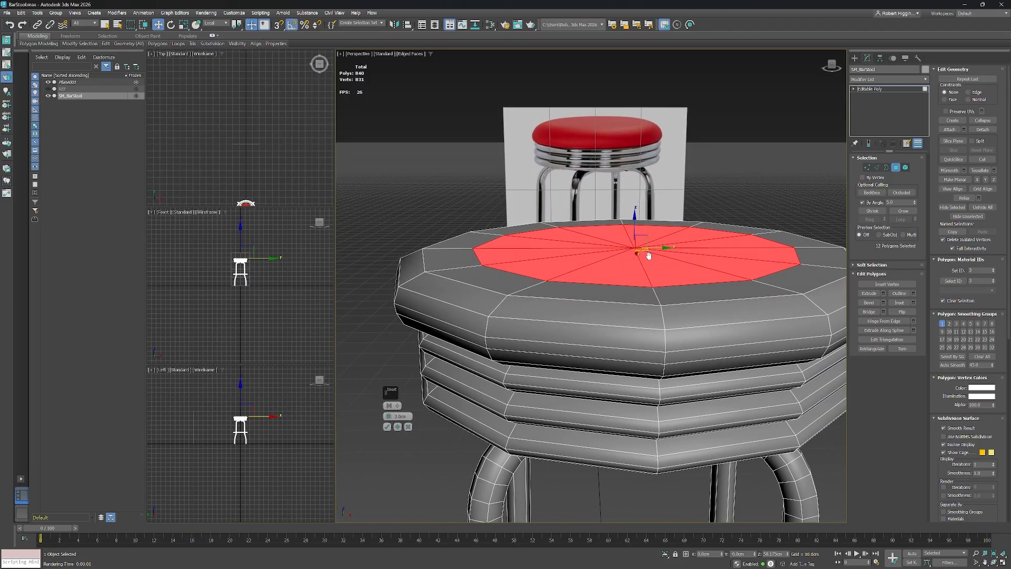
drag(637, 219, 635, 212)
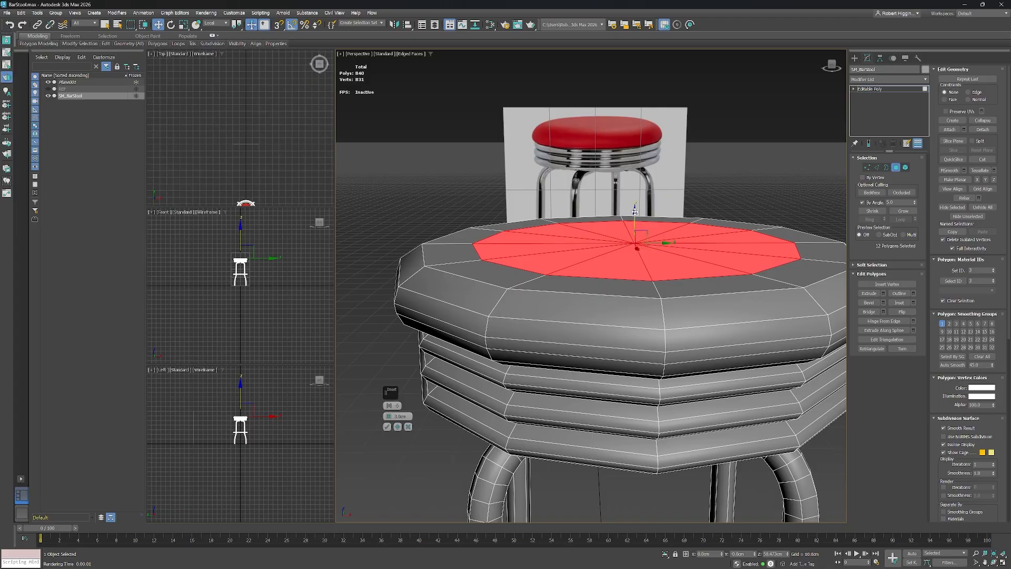
key(ctrl+z)
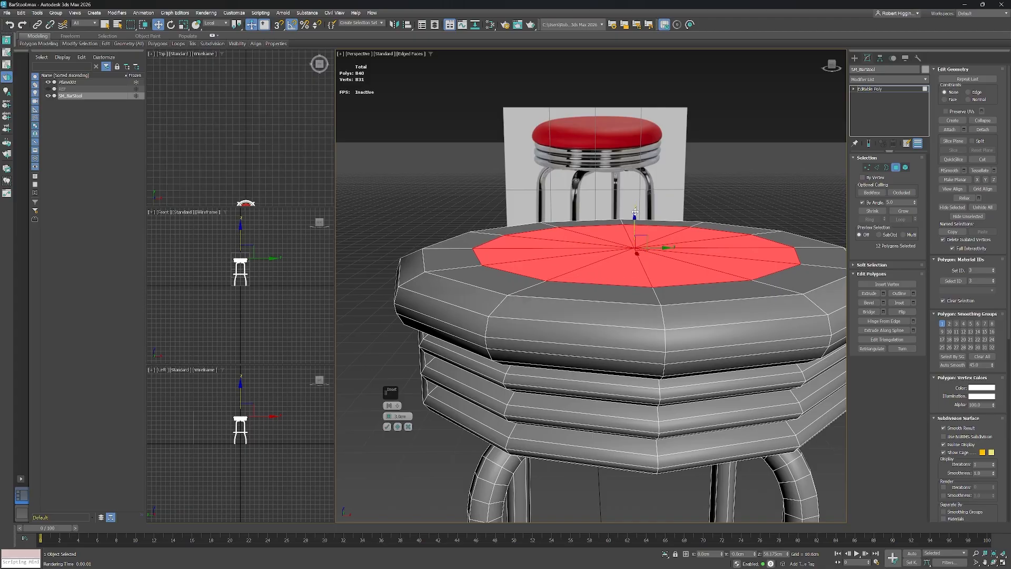
Commit the inset and raise the inner polygons vertically by about 0.5 cm to begin doming the seat.
click(387, 427)
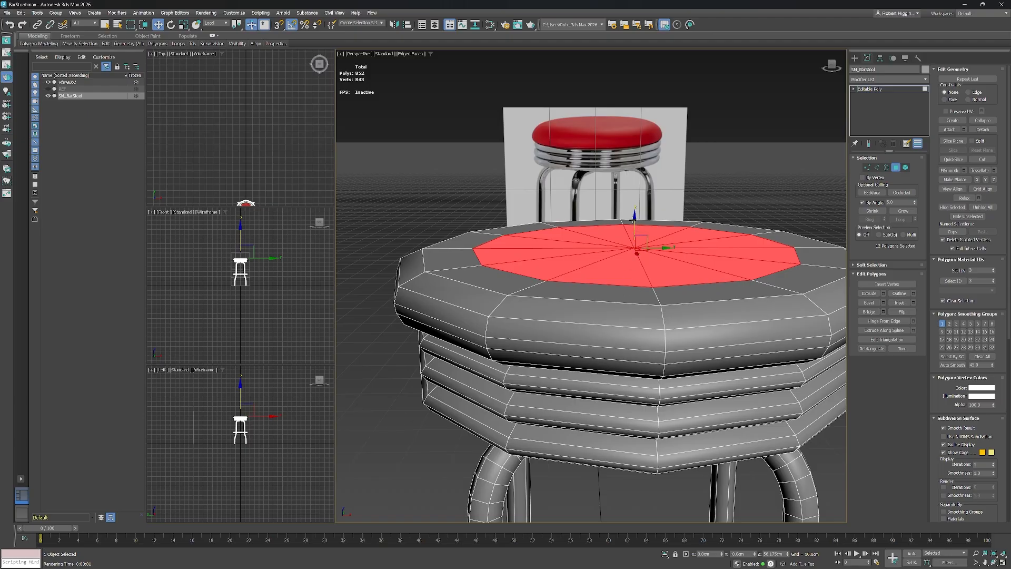
key(f)
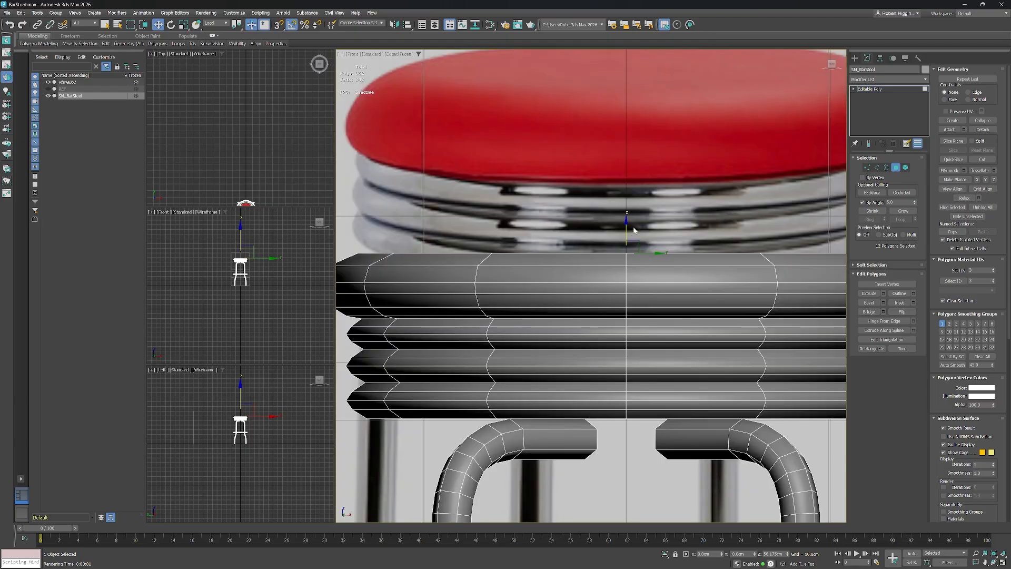
drag(627, 223, 633, 212)
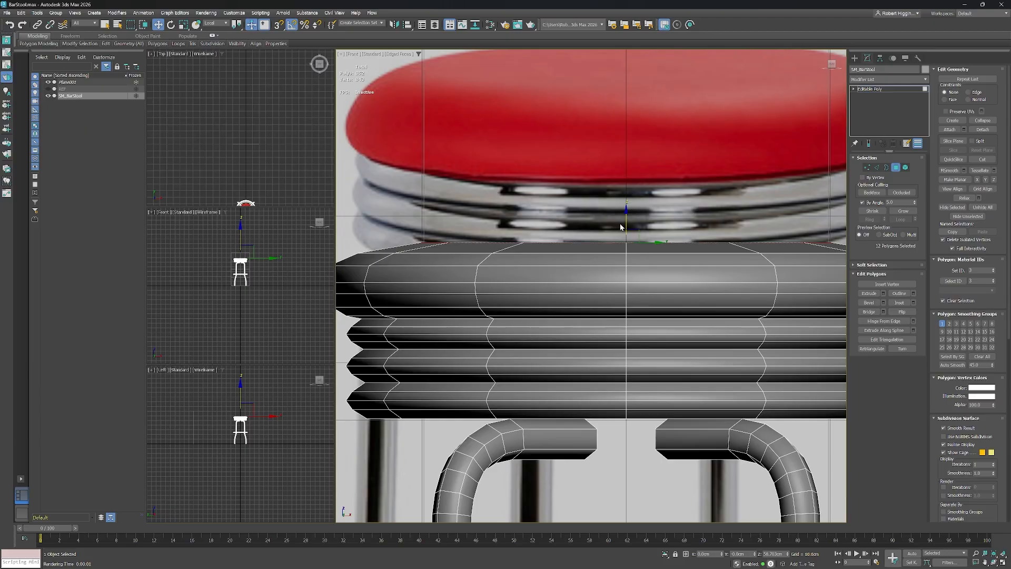
Inset the raised seat-top polygons again by 5.0 cm and apply it.
key(p)
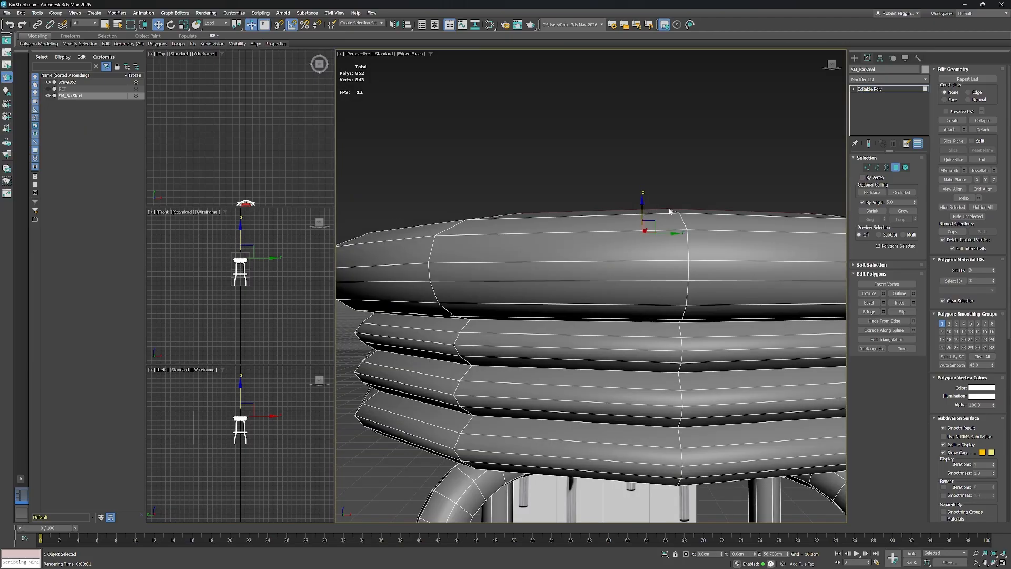
alt+middle_drag(669, 211, 648, 241)
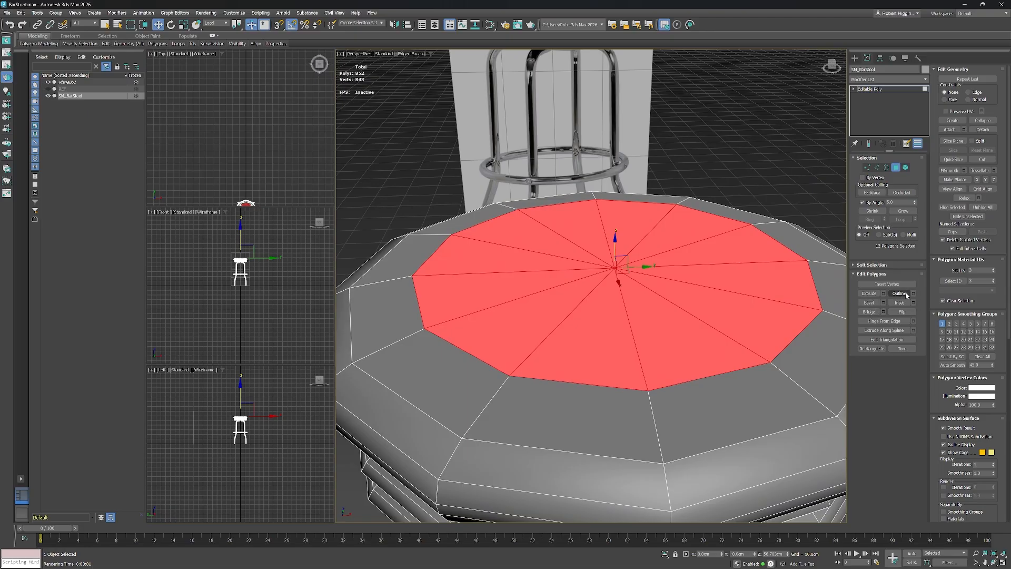
click(914, 303)
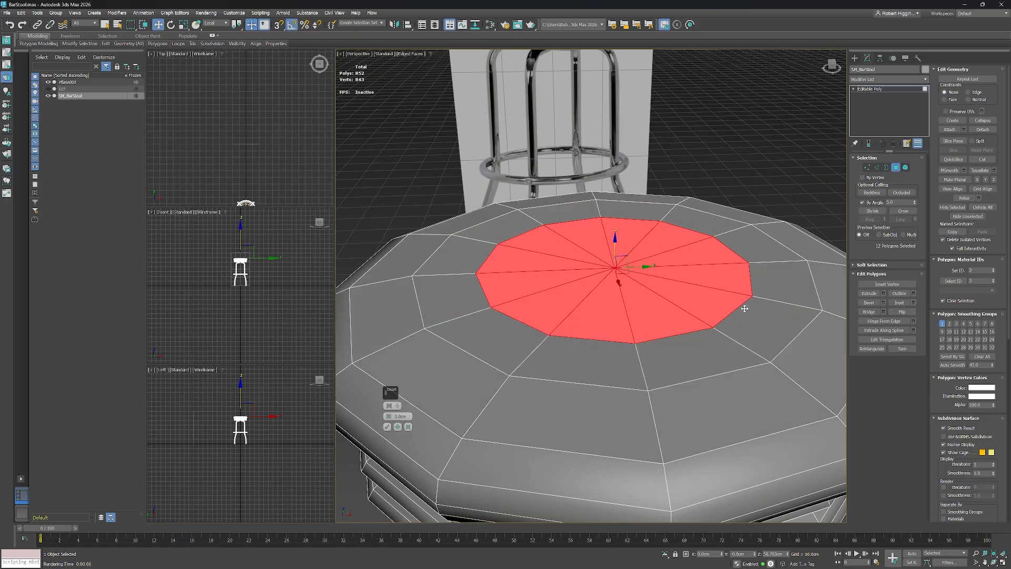
double_click(401, 416)
text(4)
key(Return)
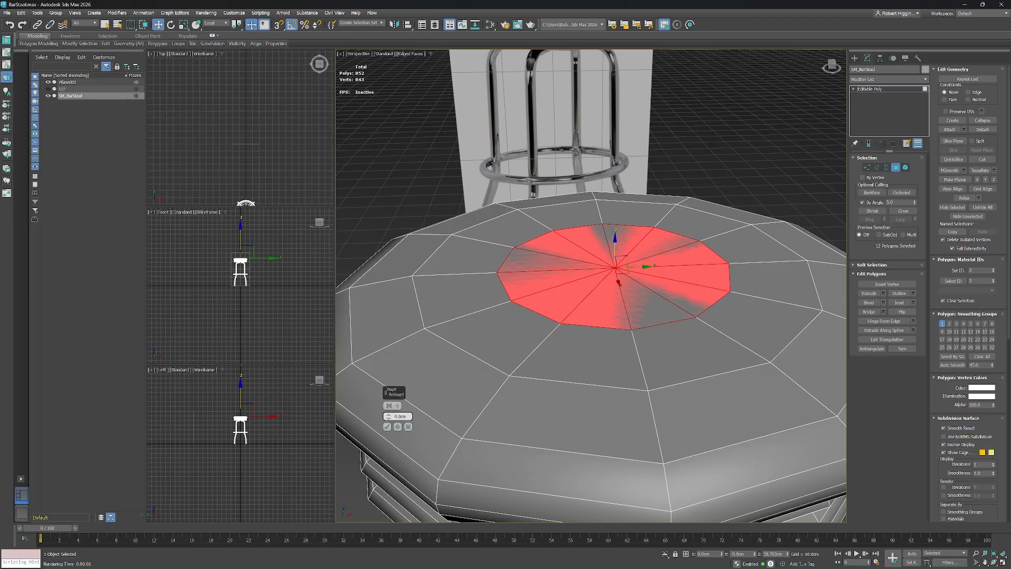
text(5)
key(Return)
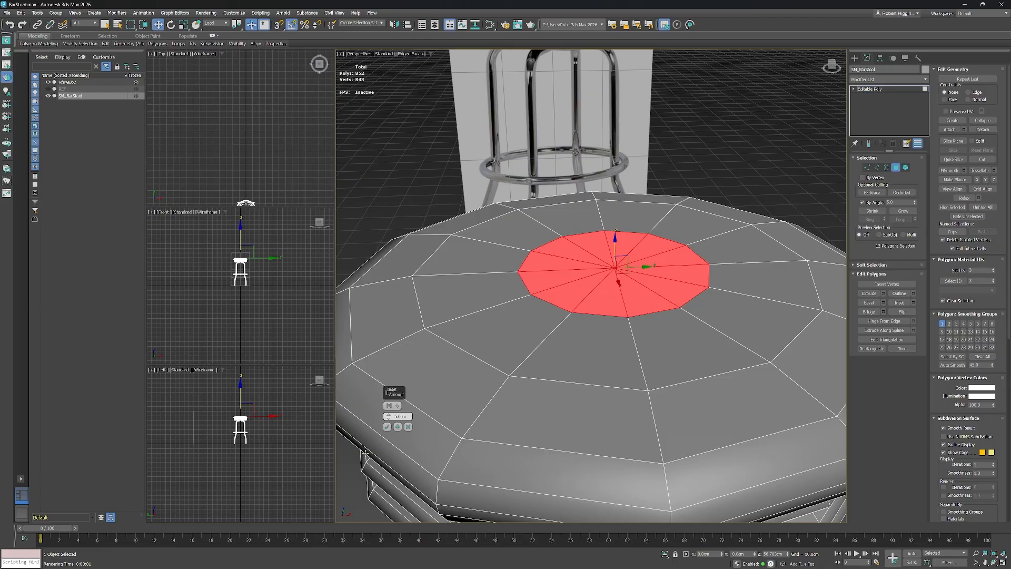
click(387, 427)
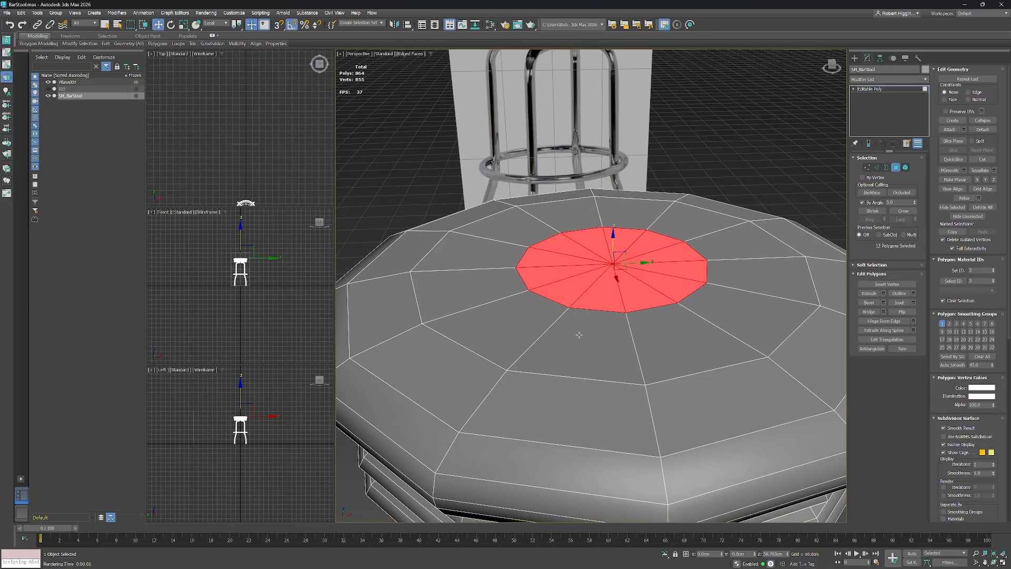
Raise the innermost seat-top polygons vertically by about 0.5 cm and clear the selection.
key(f)
scroll(640, 242, up, 2)
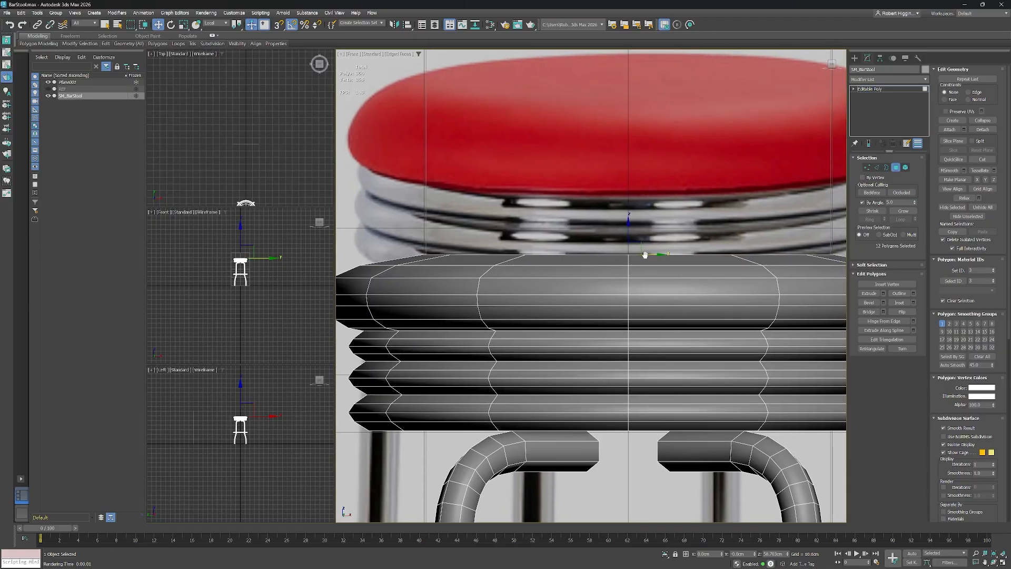
drag(629, 224, 634, 216)
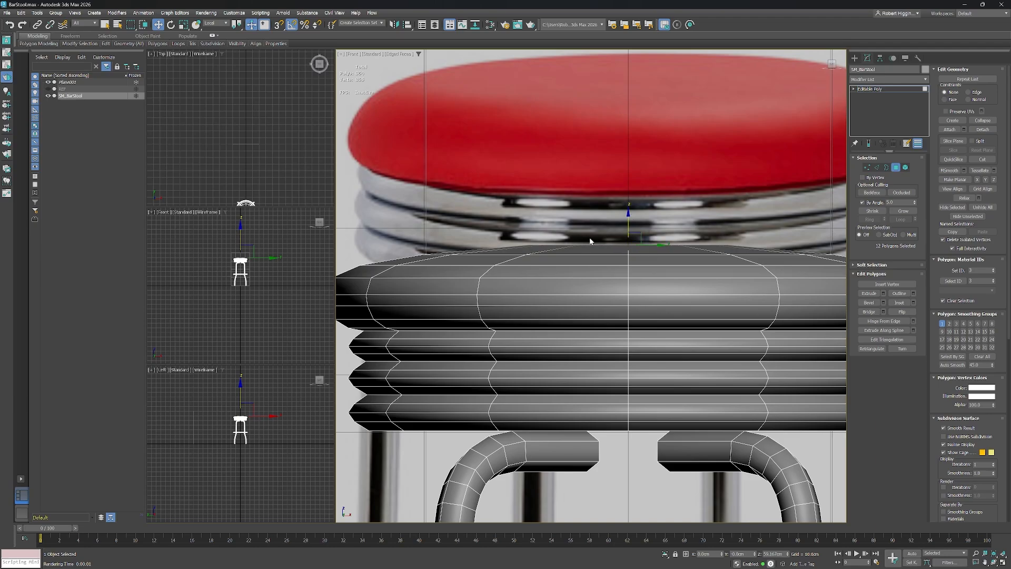
middle_drag(620, 236, 624, 238)
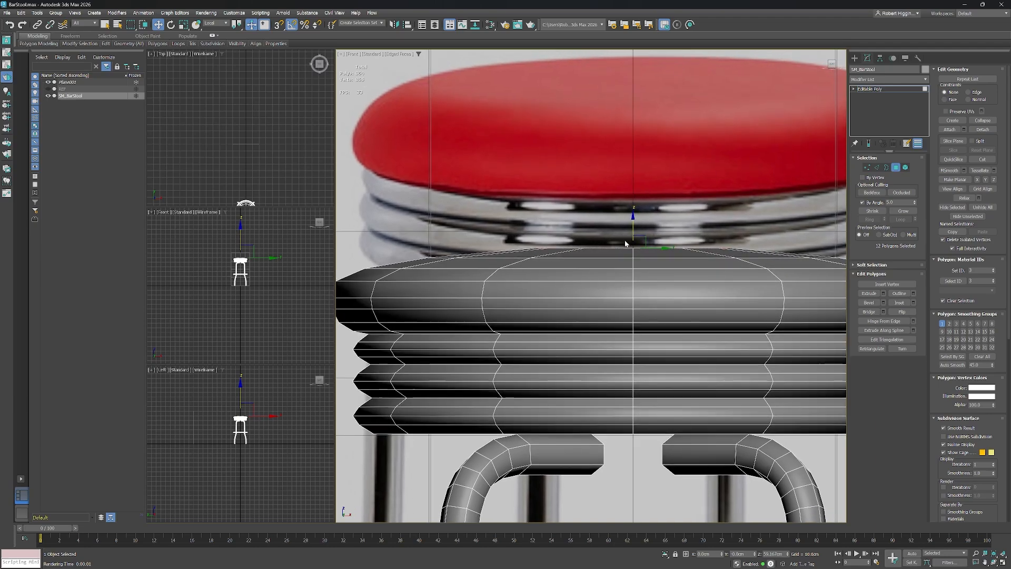
key(p)
scroll(658, 266, down, 5)
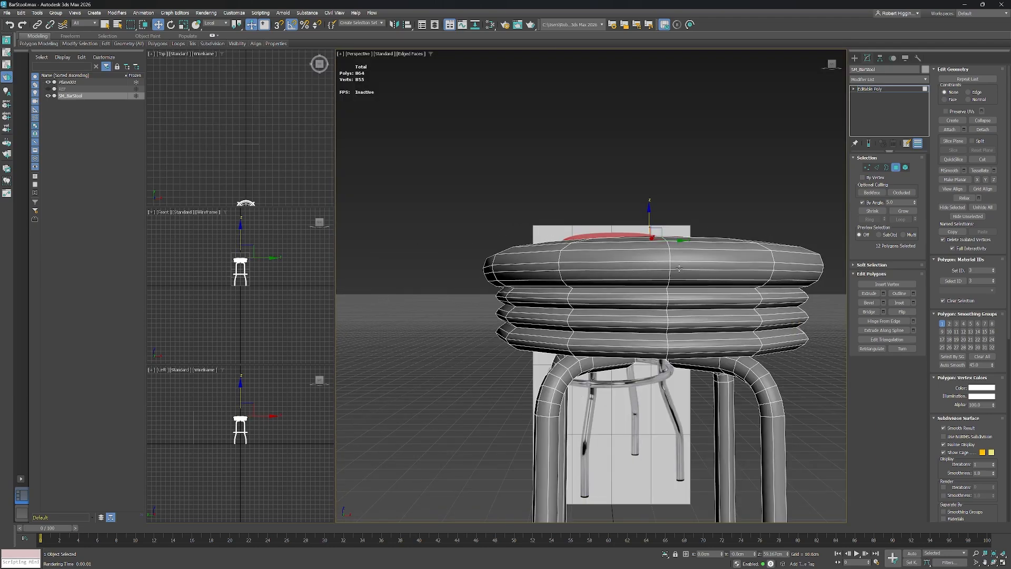
middle_drag(674, 271, 656, 291)
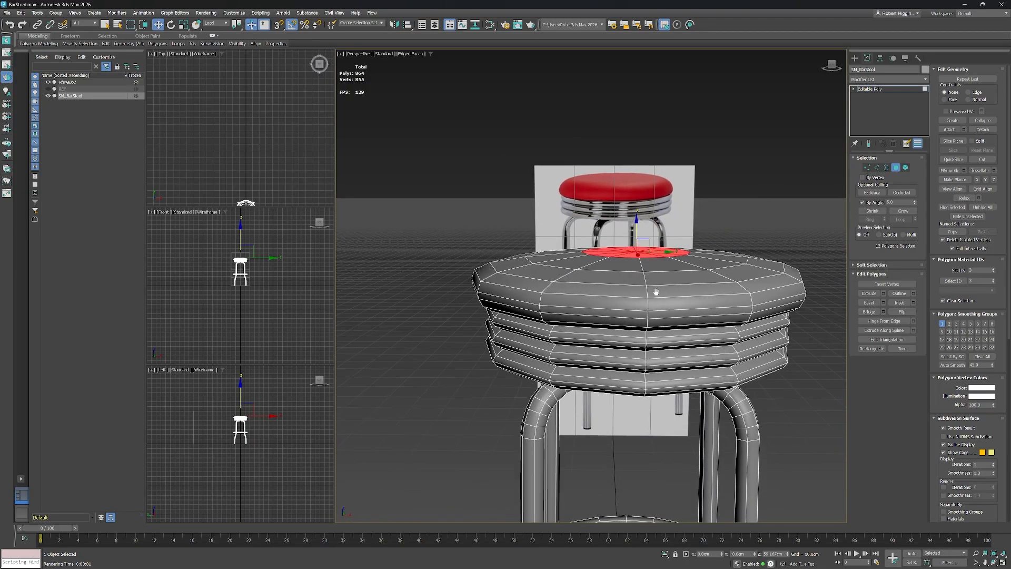
click(756, 197)
Examine the domed seat, the rings beneath it and the legs from several angles to judge the final shape and edge layout.
alt+middle_drag(748, 248, 707, 343)
scroll(637, 244, up, 3)
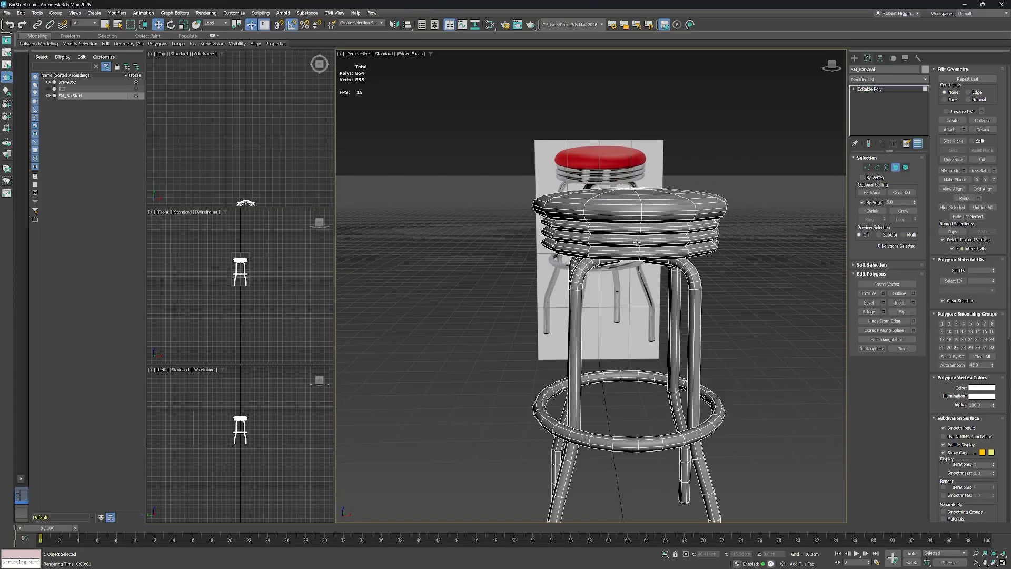
scroll(637, 244, up, 5)
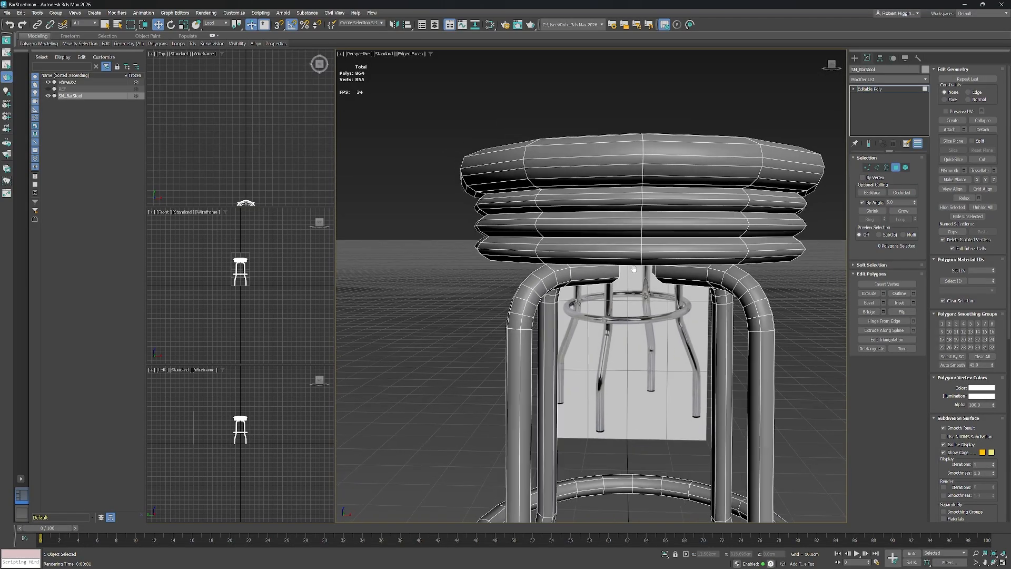
middle_drag(634, 269, 686, 316)
scroll(520, 225, up, 4)
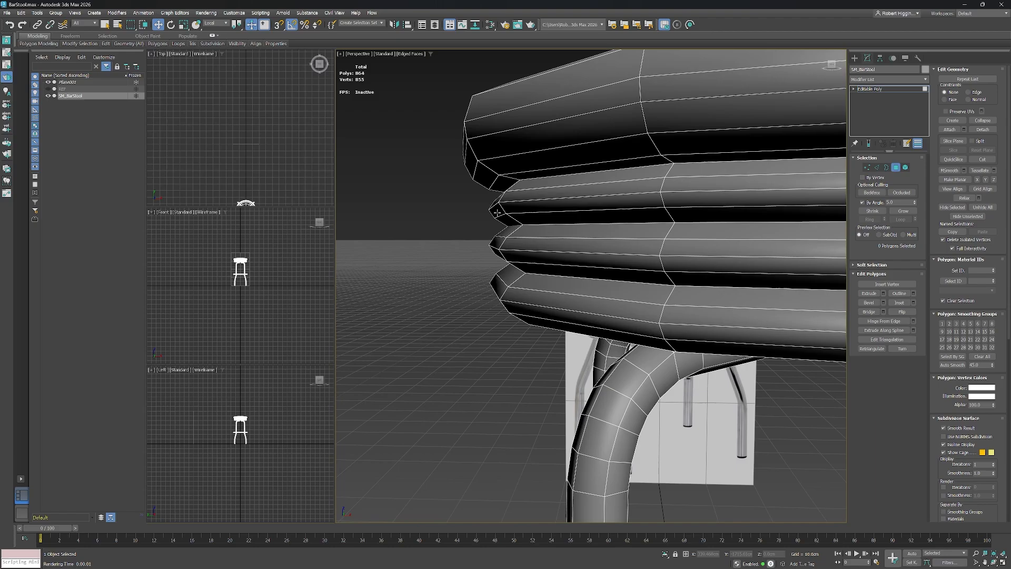
middle_drag(555, 216, 557, 254)
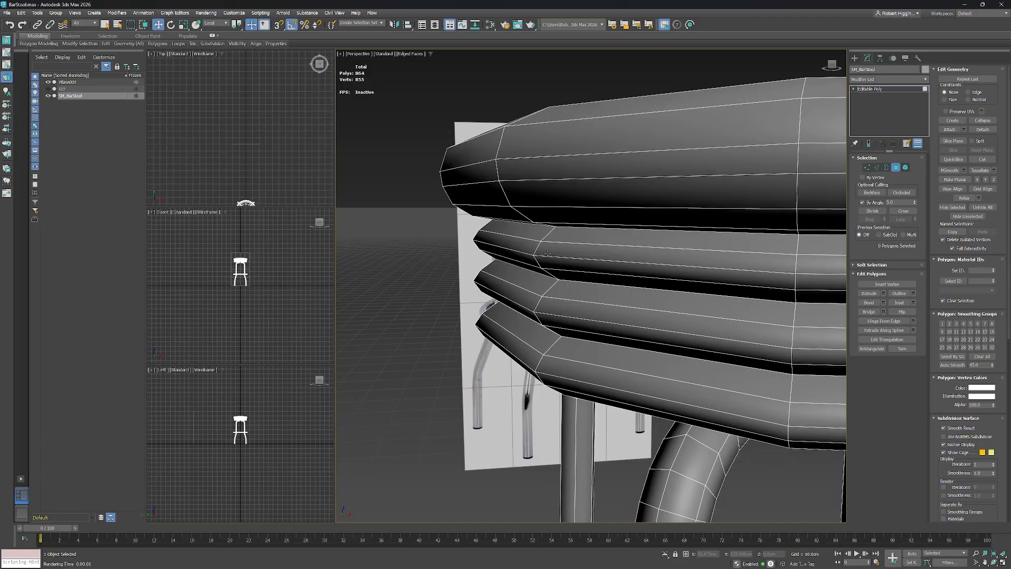
alt+middle_drag(636, 281, 602, 267)
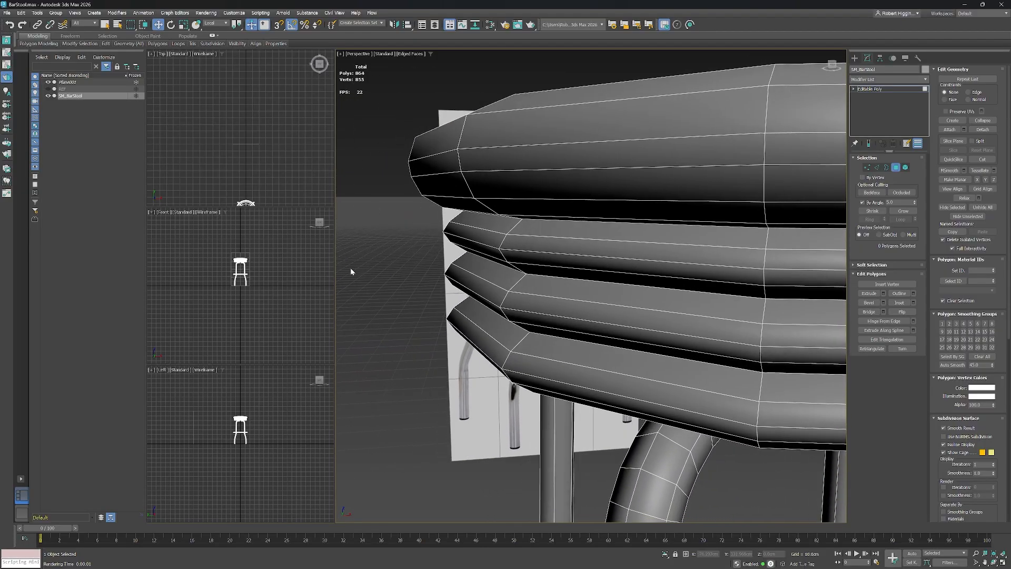
scroll(684, 343, down, 8)
middle_drag(709, 366, 629, 290)
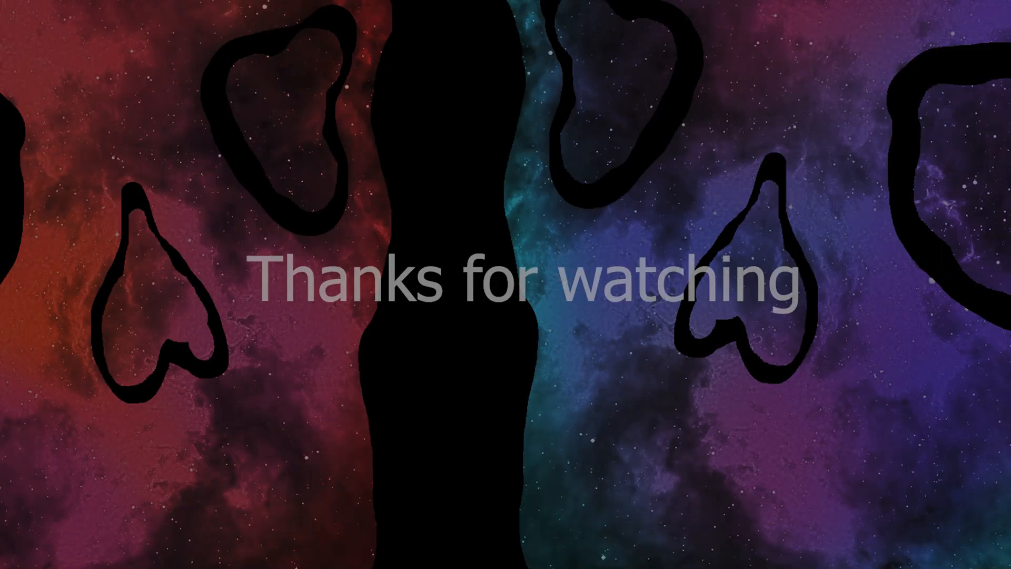